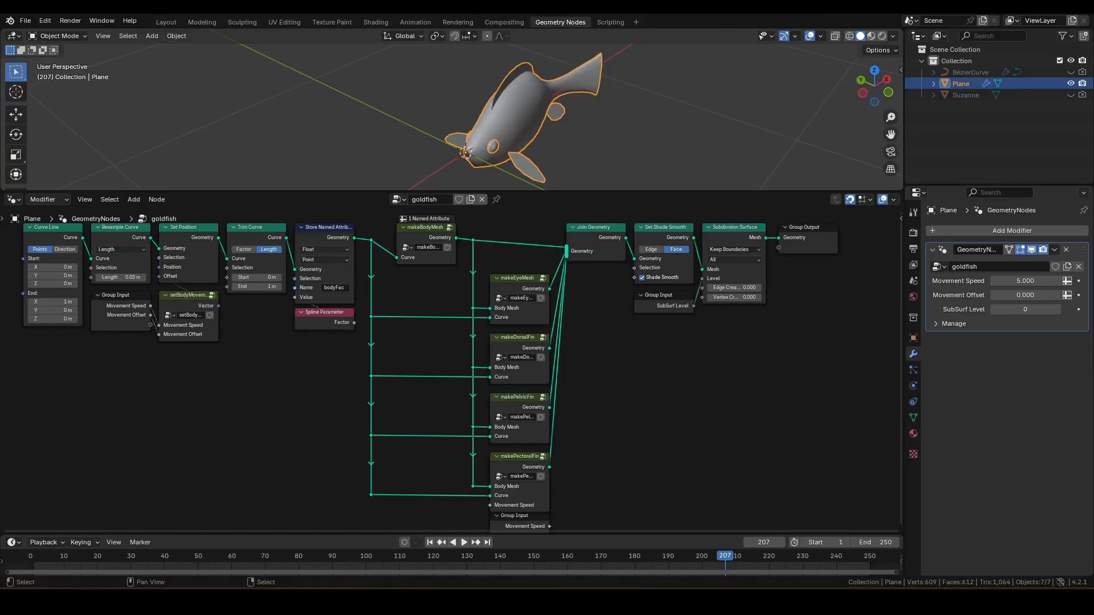
Orbit around the goldfish and play the swimming animation, stopping at frame 37.
middle_drag(521, 144, 509, 131)
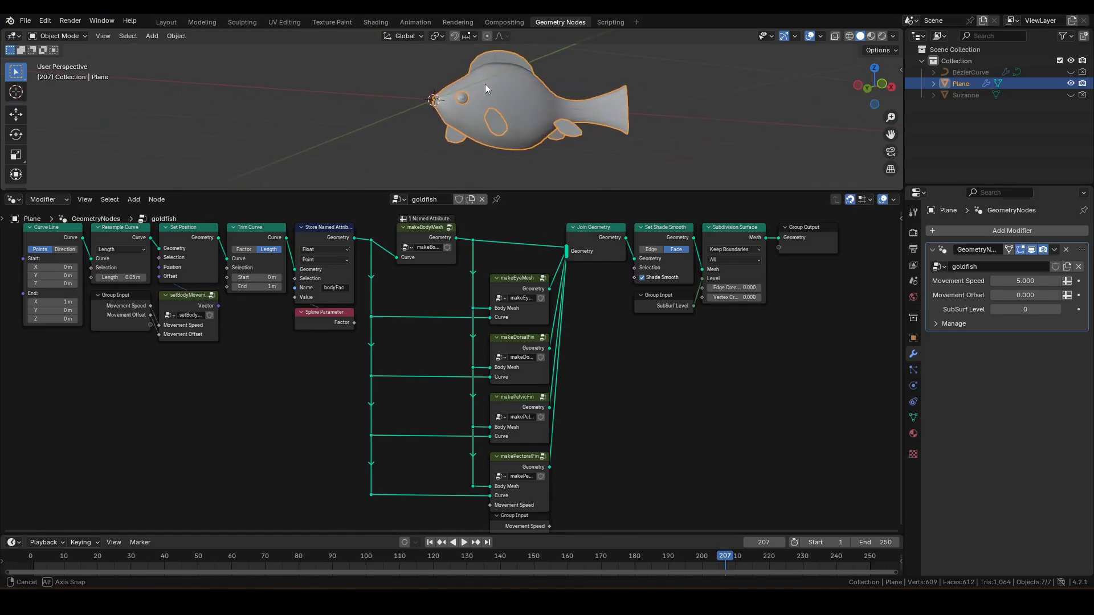
key(space)
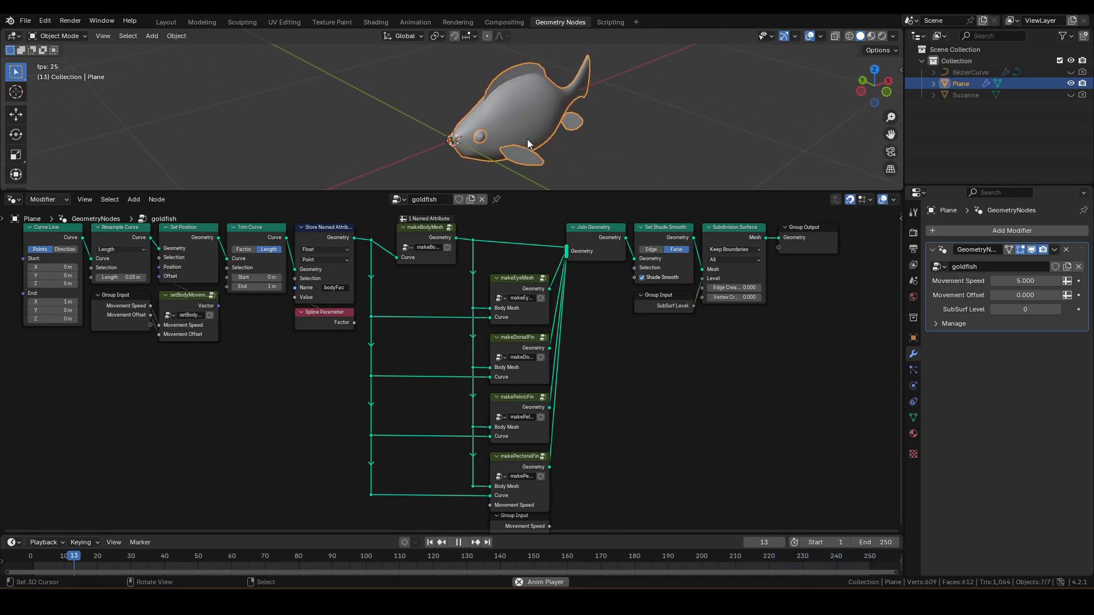
key(space)
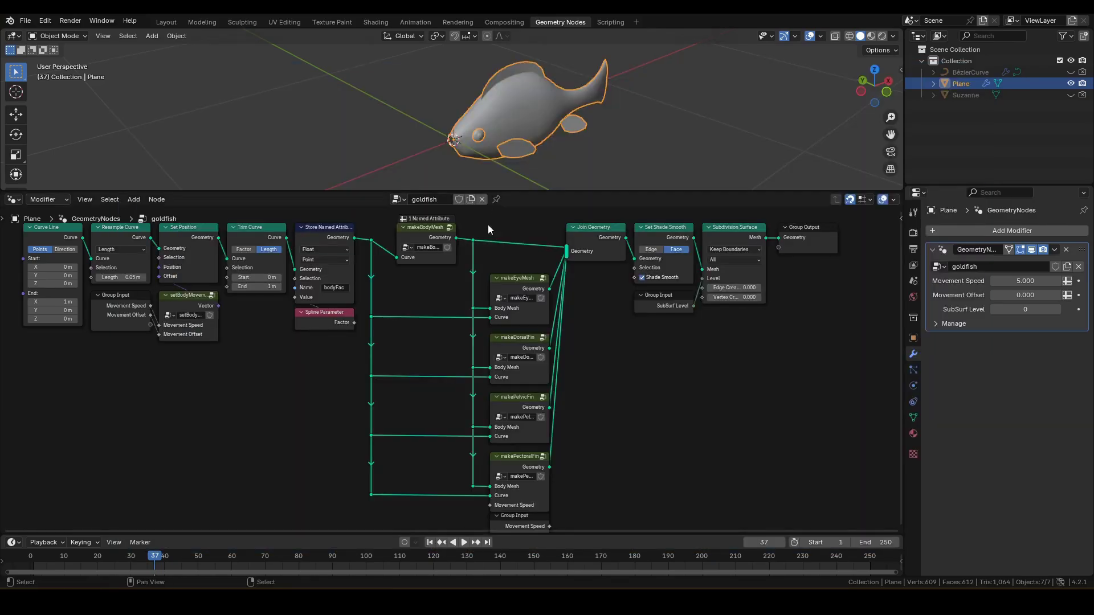
scroll(493, 380, up, 2)
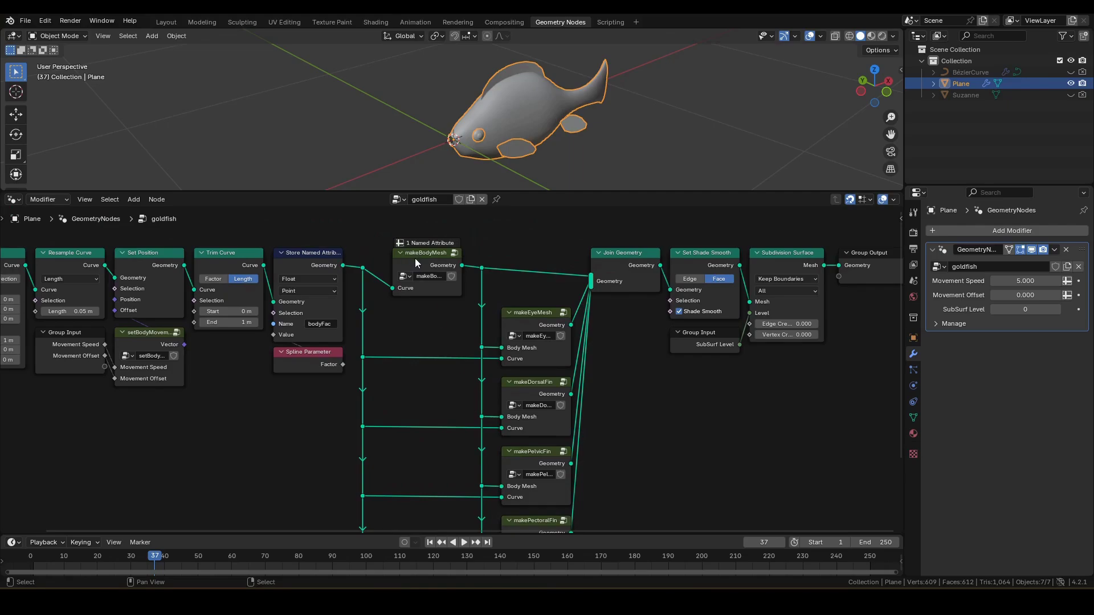
Inside makeBodyMesh, shift the radius, float curve and spiral profile nodes left, then maximize the editor.
click(415, 258)
scroll(442, 253, up, 2)
scroll(442, 254, up, 1)
key(Tab)
scroll(452, 313, down, 3)
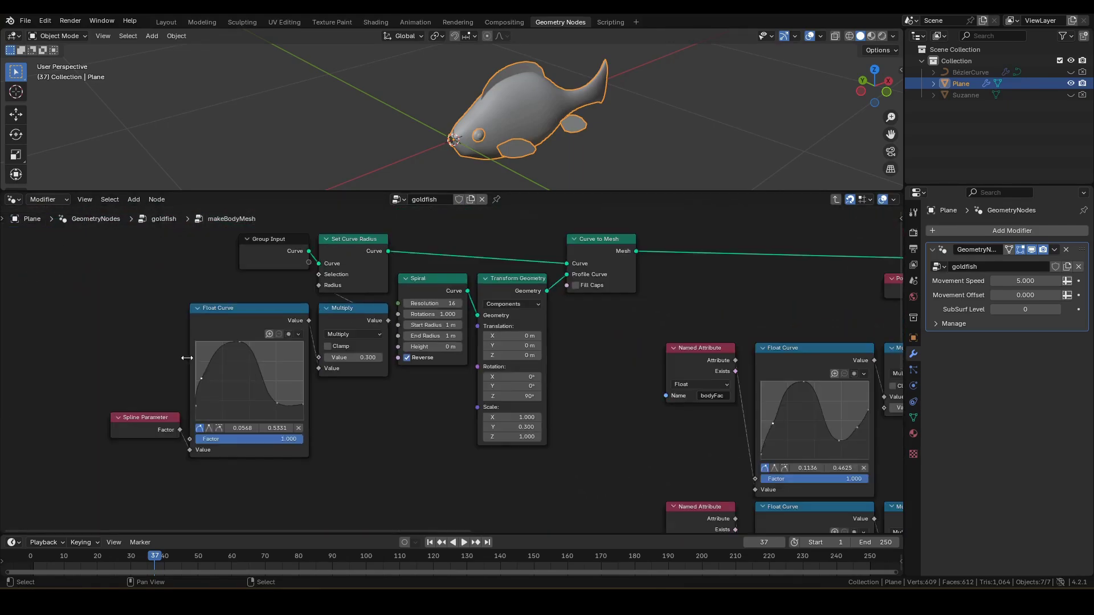
middle_drag(553, 257, 432, 275)
drag(35, 252, 421, 475)
key(g)
click(254, 443)
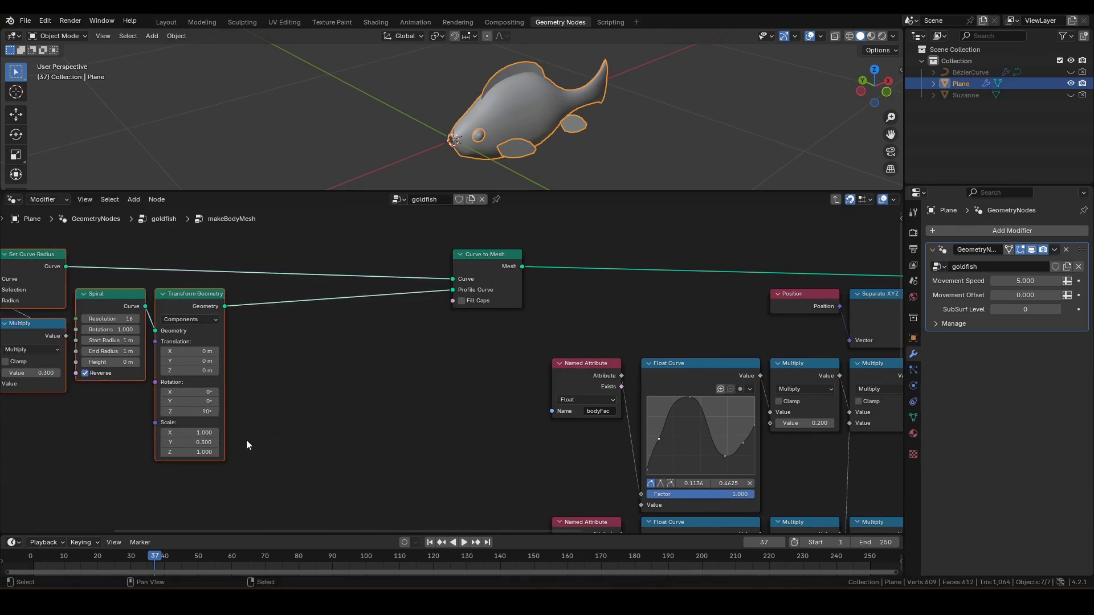
middle_drag(386, 391, 333, 404)
key(ctrl+space)
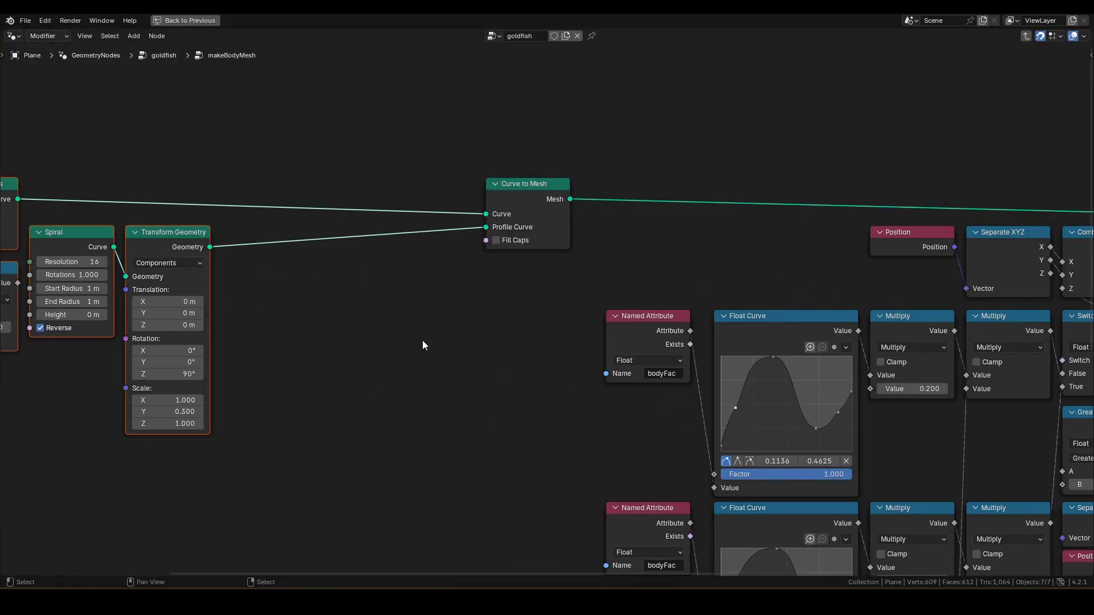
scroll(425, 338, up, 2)
Insert Capture Attribute nodes on the body curve and profile curve links.
key(F3)
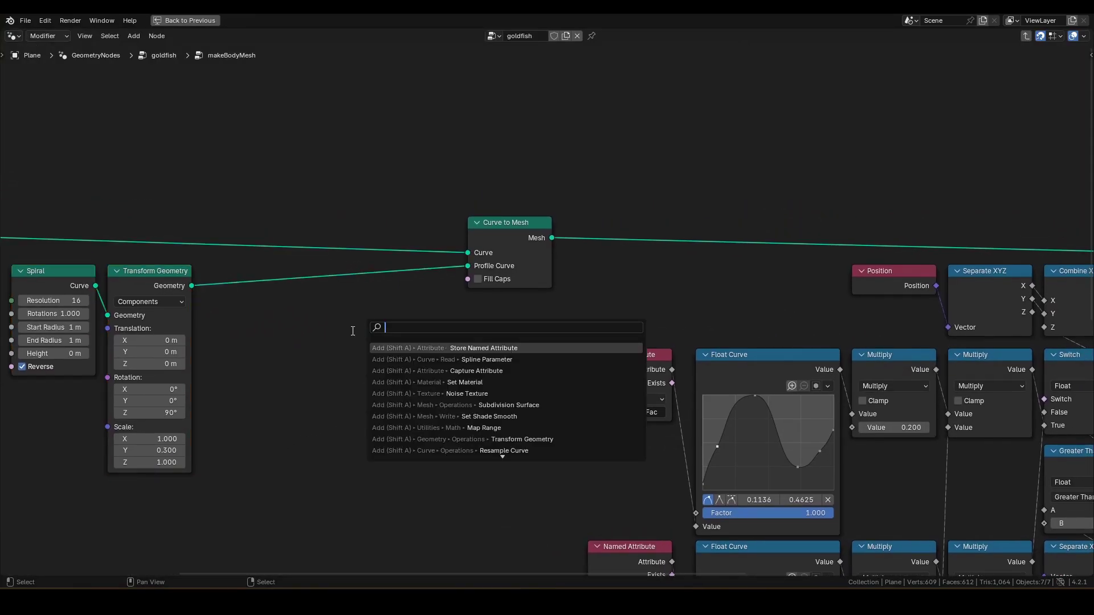
text(capt)
key(Return)
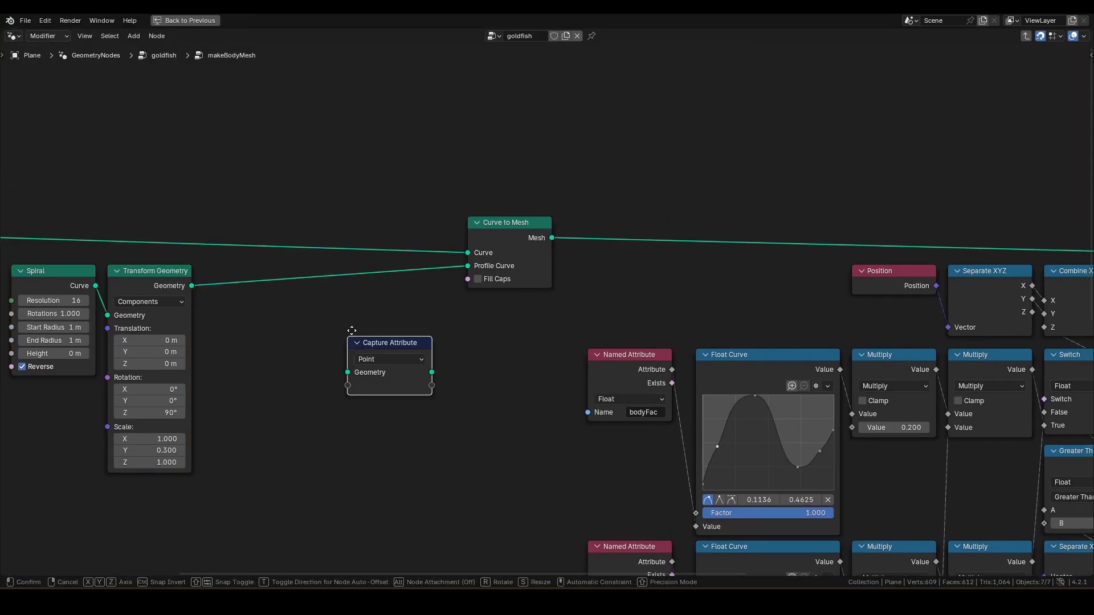
click(399, 210)
key(shift+d)
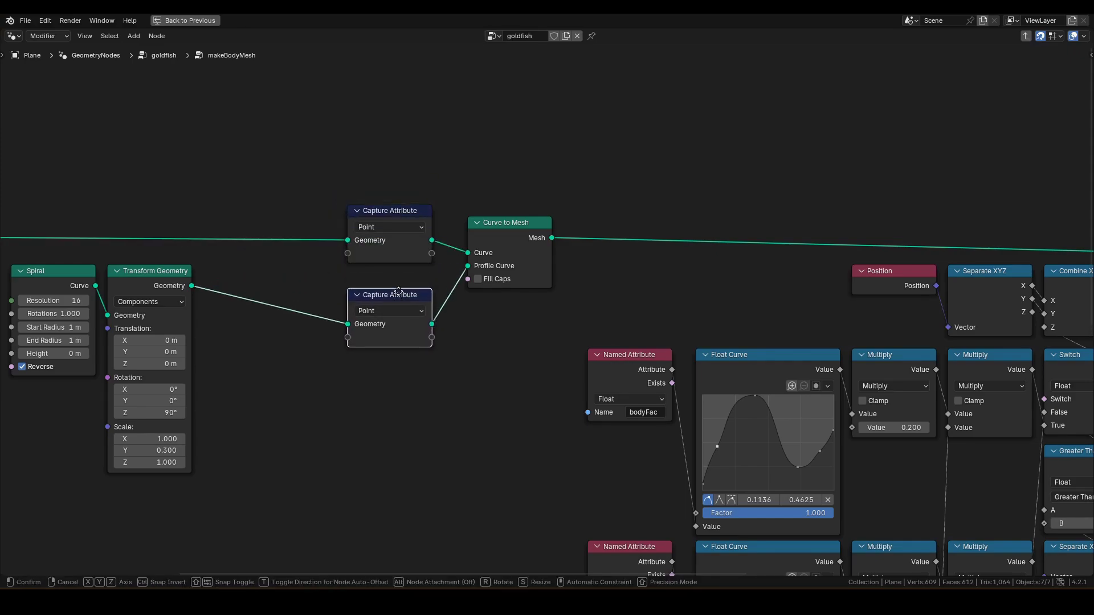
click(399, 292)
Add a Spline Parameter node feeding its Factor into the top Capture Attribute.
key(F3)
text(spp)
key(Return)
click(243, 163)
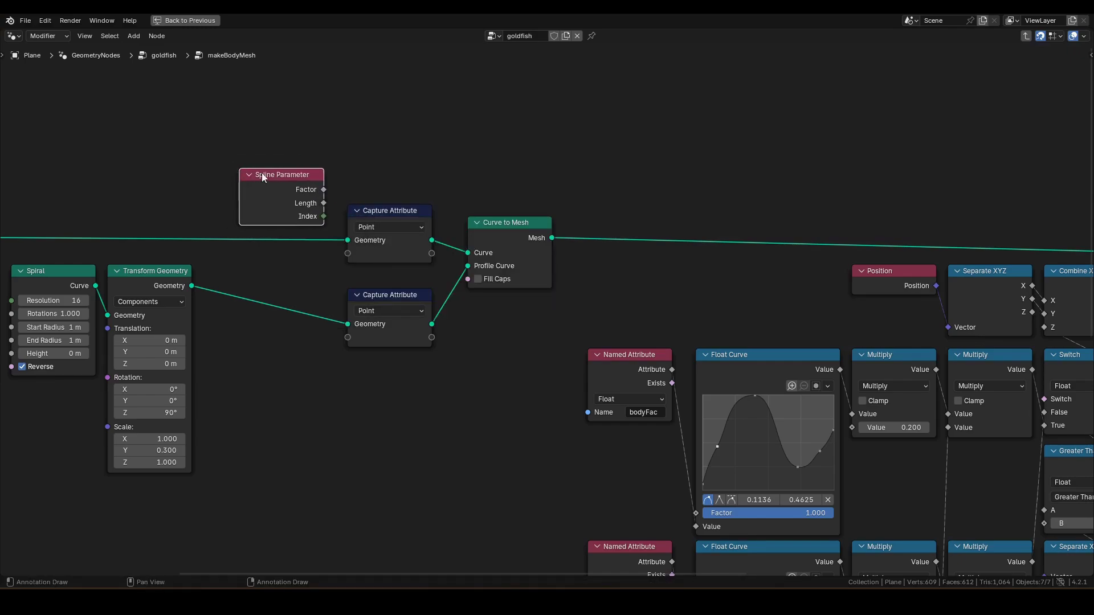
mouse_move(323, 189)
mouse_down()
mouse_move(347, 266)
mouse_move(349, 338)
mouse_up()
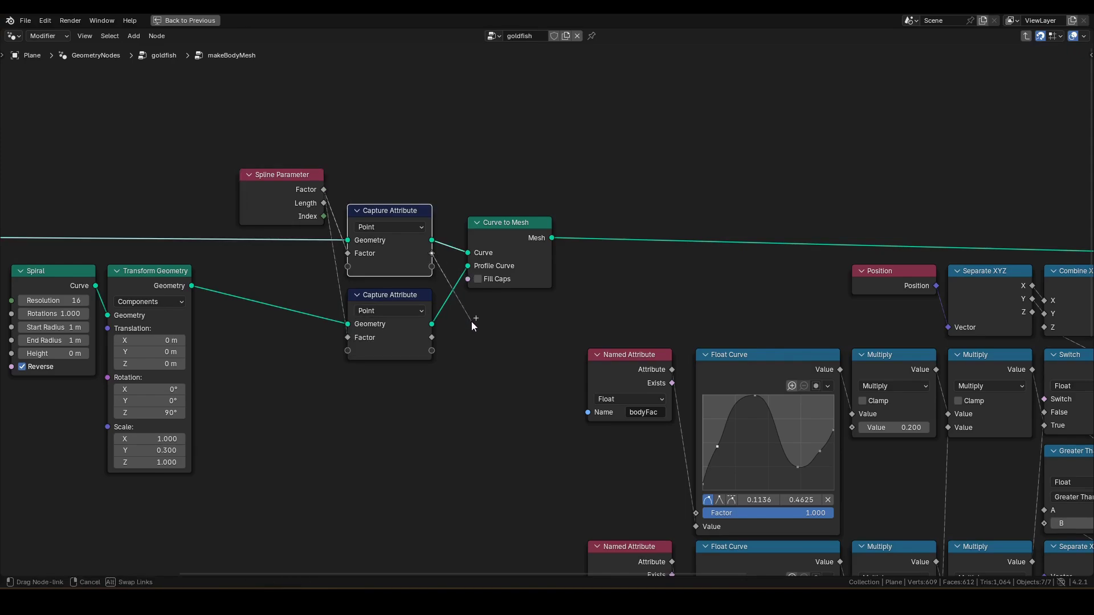
Combine both captured factors in a Combine XYZ node as X and Y.
drag(431, 253, 513, 330)
text(comb)
key(Return)
click(512, 330)
drag(432, 337, 468, 350)
Add a Store Named Attribute after Curve to Mesh: Vector, Face Corner, named UV.
drag(551, 322, 569, 316)
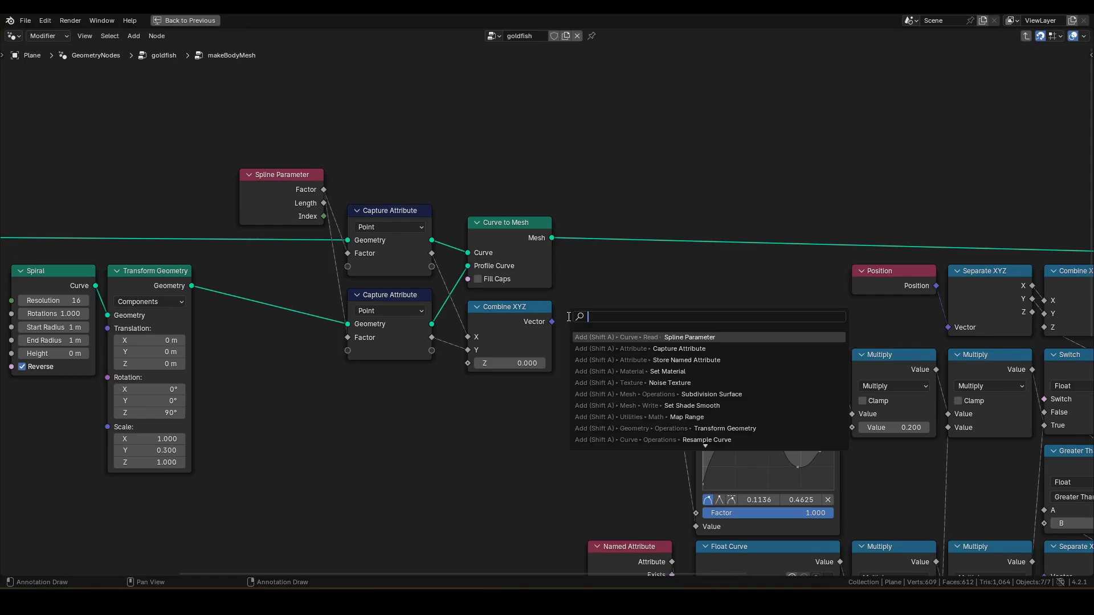
text(s)
text(tor)
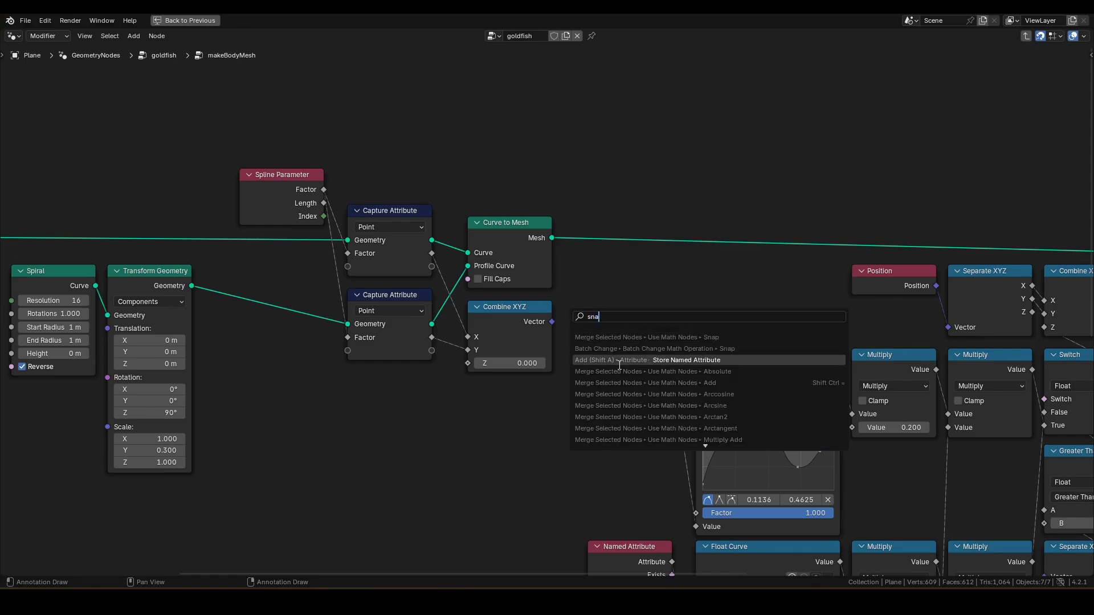
key(Return)
click(577, 214)
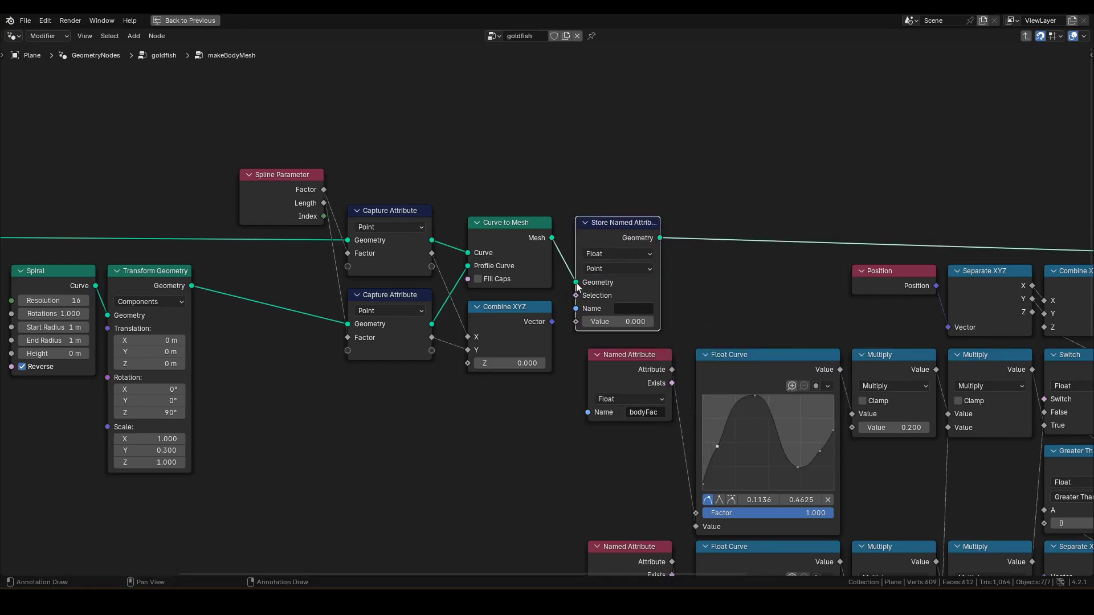
click(616, 254)
click(616, 296)
click(625, 268)
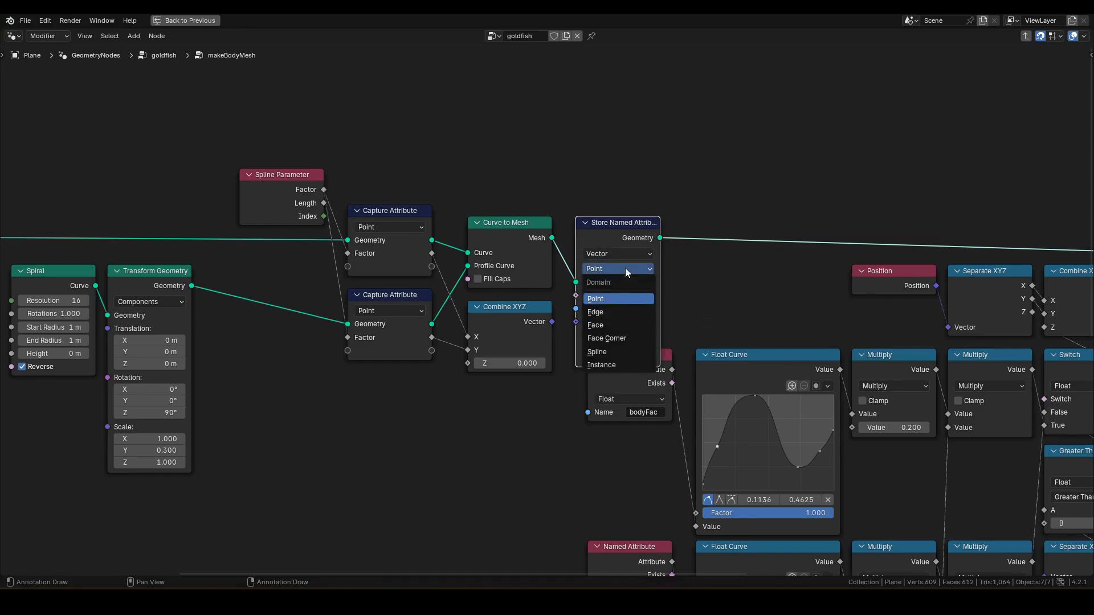
click(606, 338)
click(634, 308)
text(UV)
key(Return)
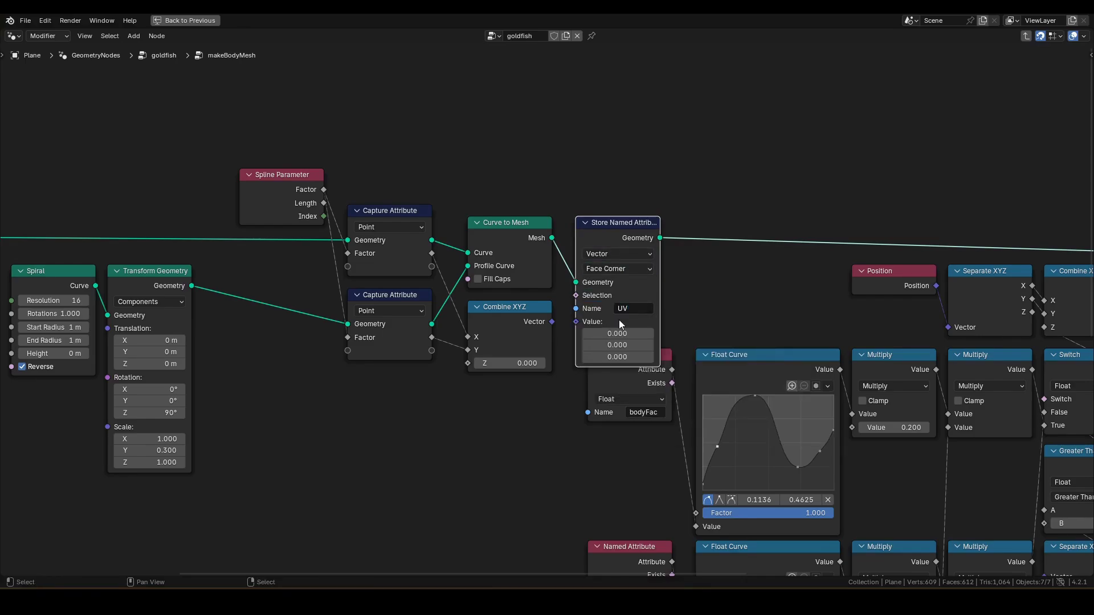
Link the Combine XYZ vector into the stored value and select the UV-building nodes.
click(554, 325)
drag(554, 323, 576, 322)
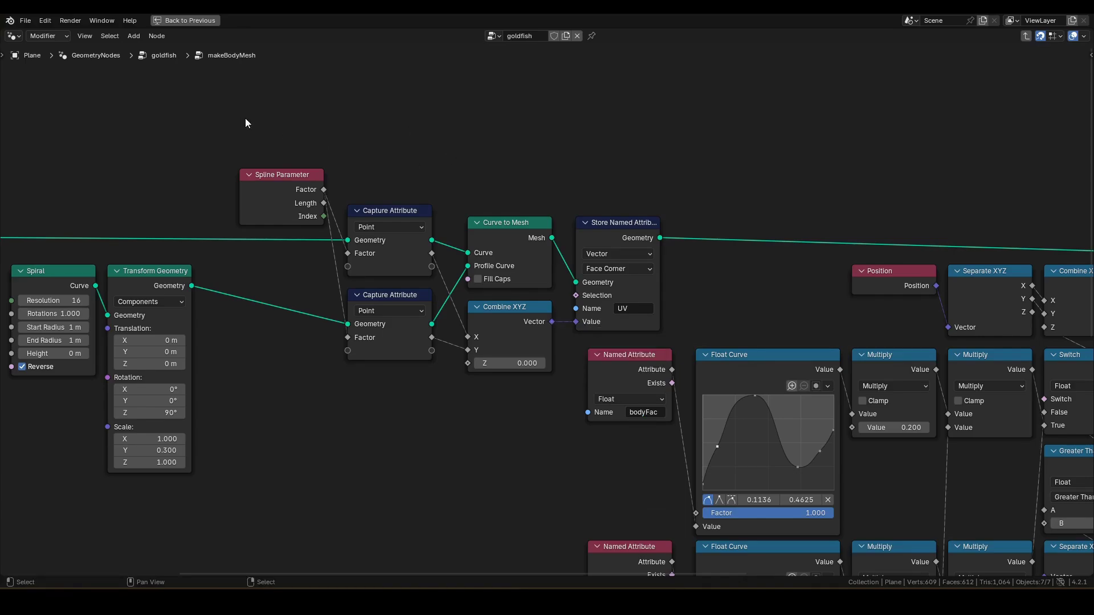
drag(245, 124, 649, 332)
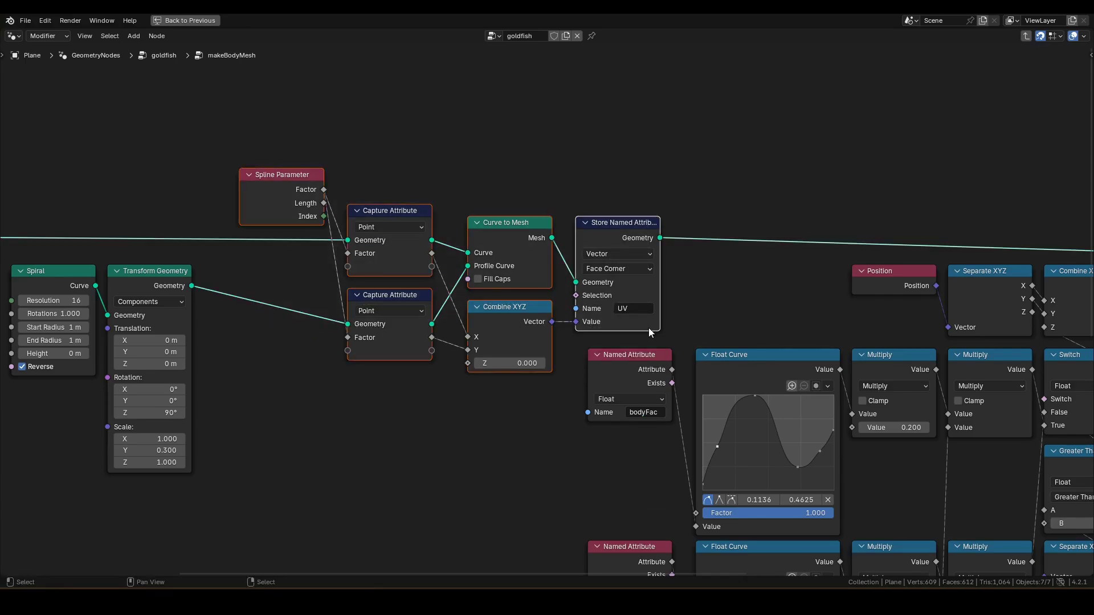
Group the selected nodes and name the group sockets Mesh, Curve and Profile Curve.
key(ctrl+g)
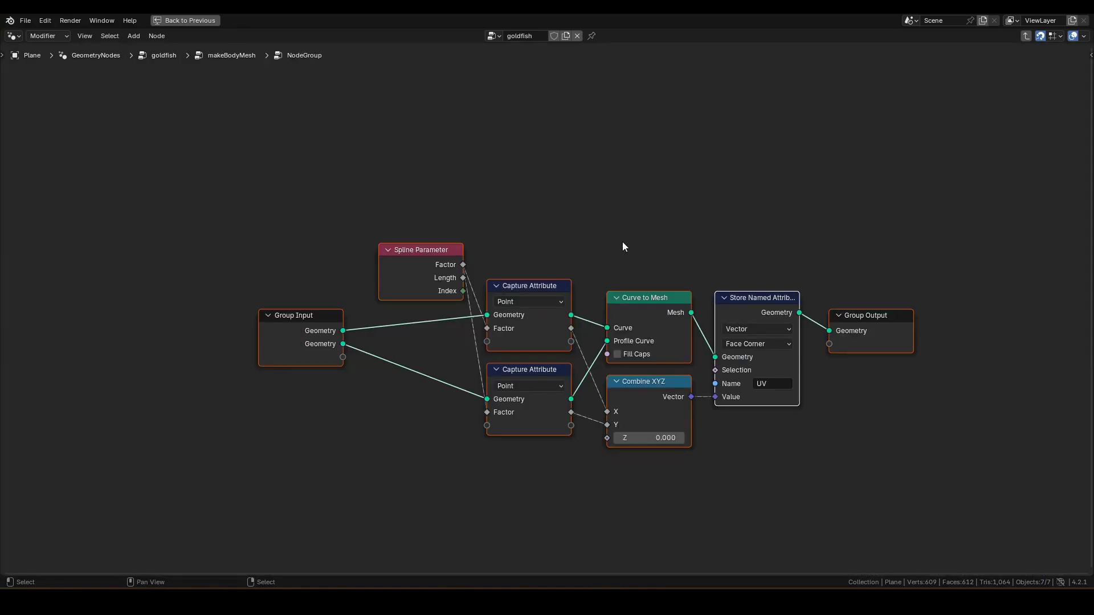
key(n)
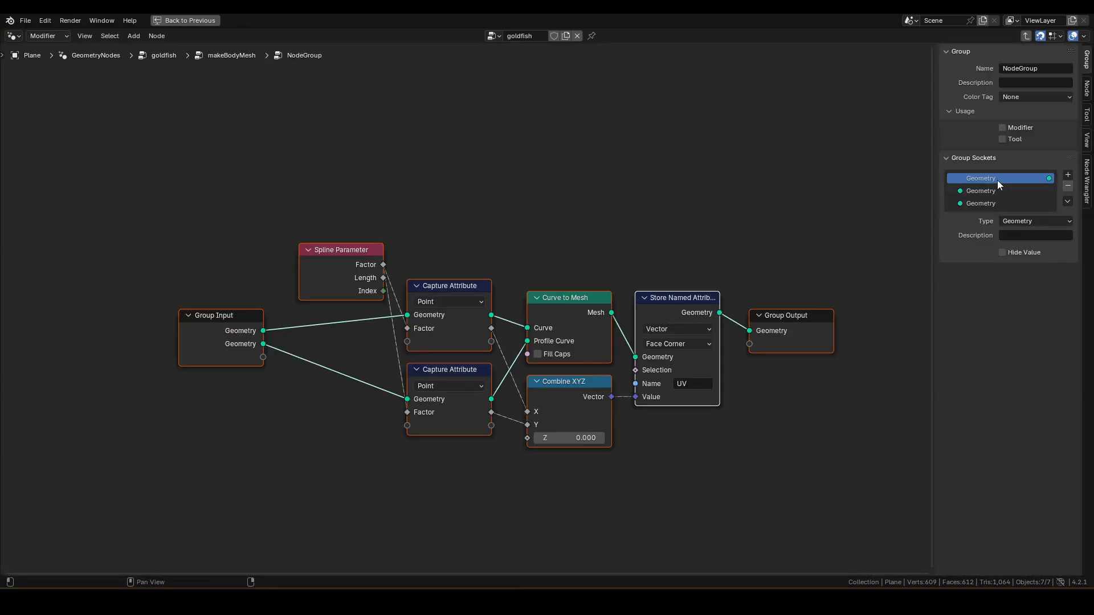
double_click(997, 181)
text(Mesh)
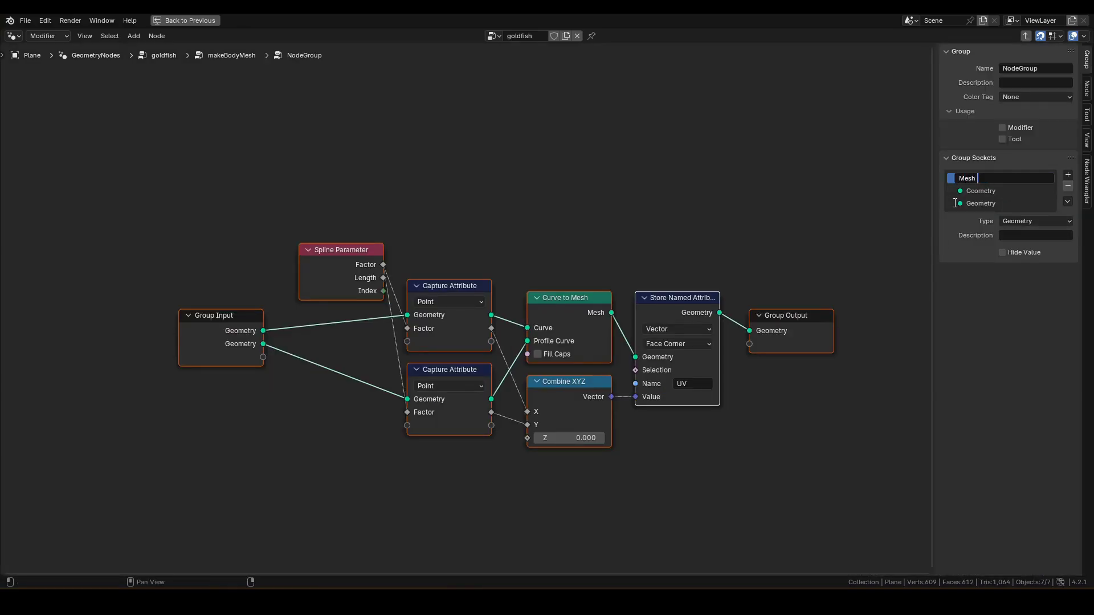
key(Return)
double_click(980, 191)
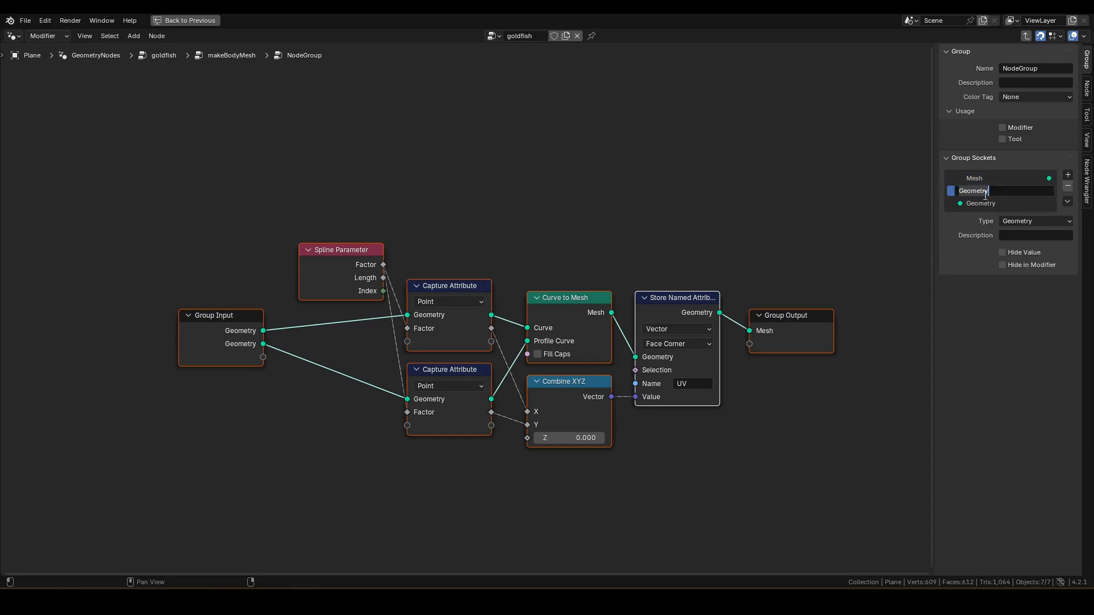
text(Curve)
key(Return)
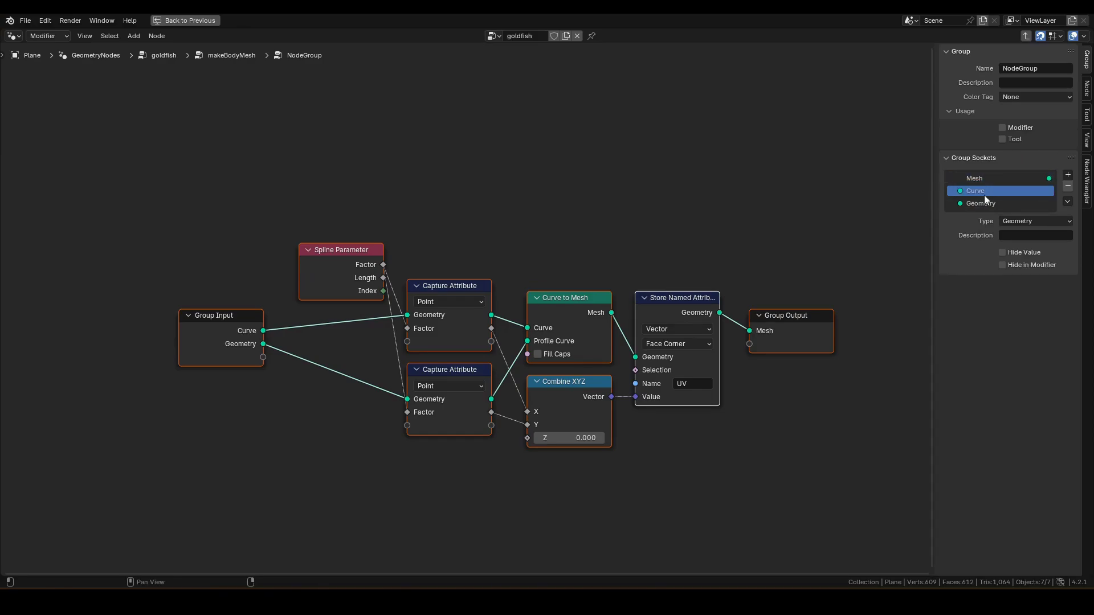
double_click(1001, 202)
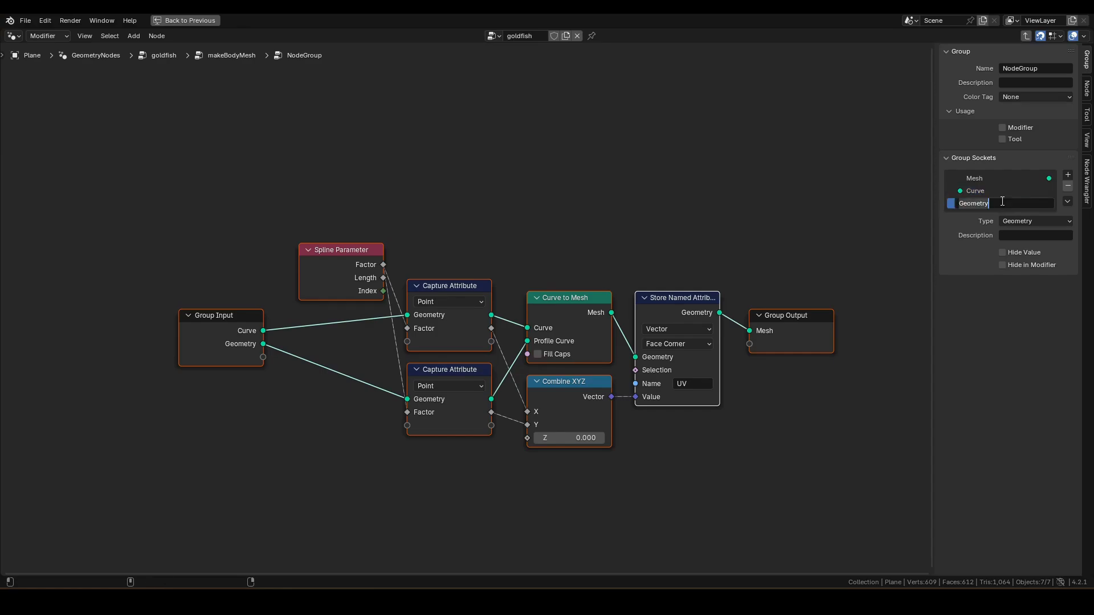
text(Profil)
text(e Curv)
key(Return)
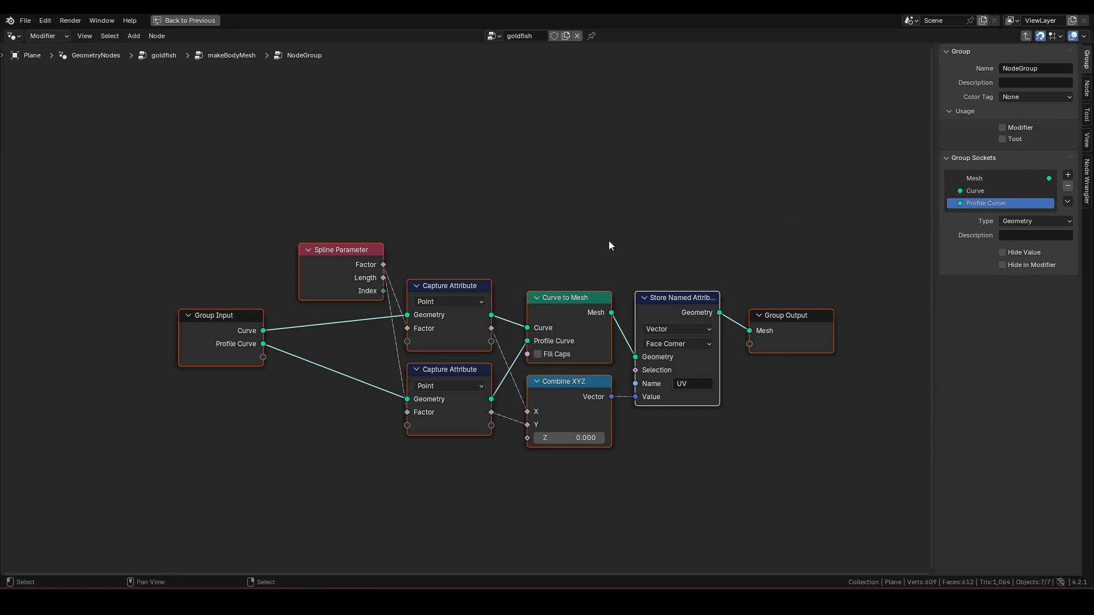
Tidy the group's layout, moving Spline Parameter below Group Input.
middle_drag(609, 241, 539, 243)
click(540, 243)
drag(263, 272, 143, 397)
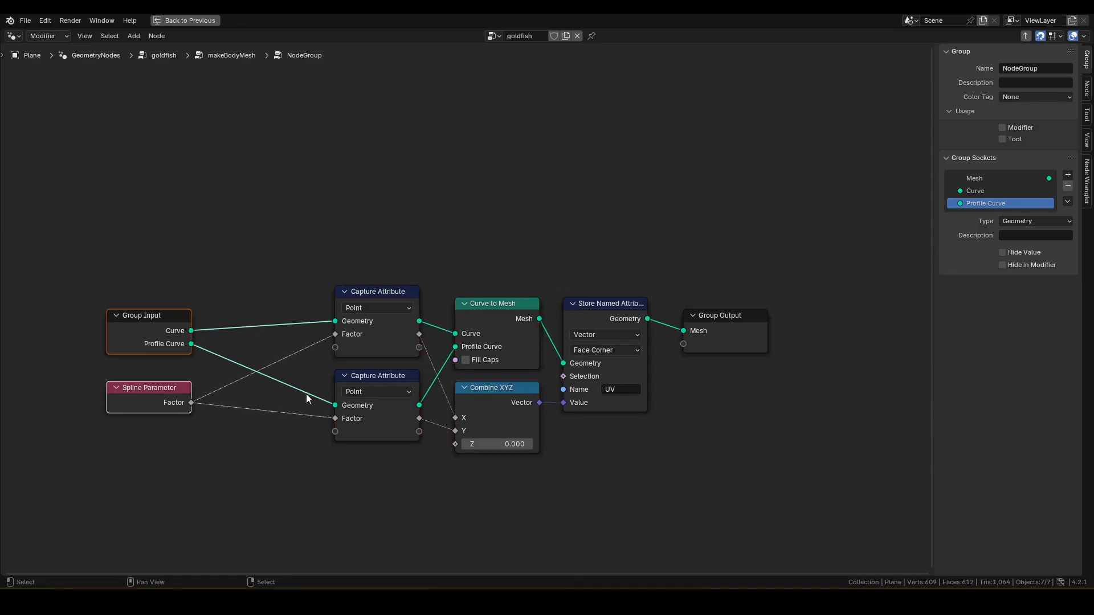
drag(384, 338, 410, 311)
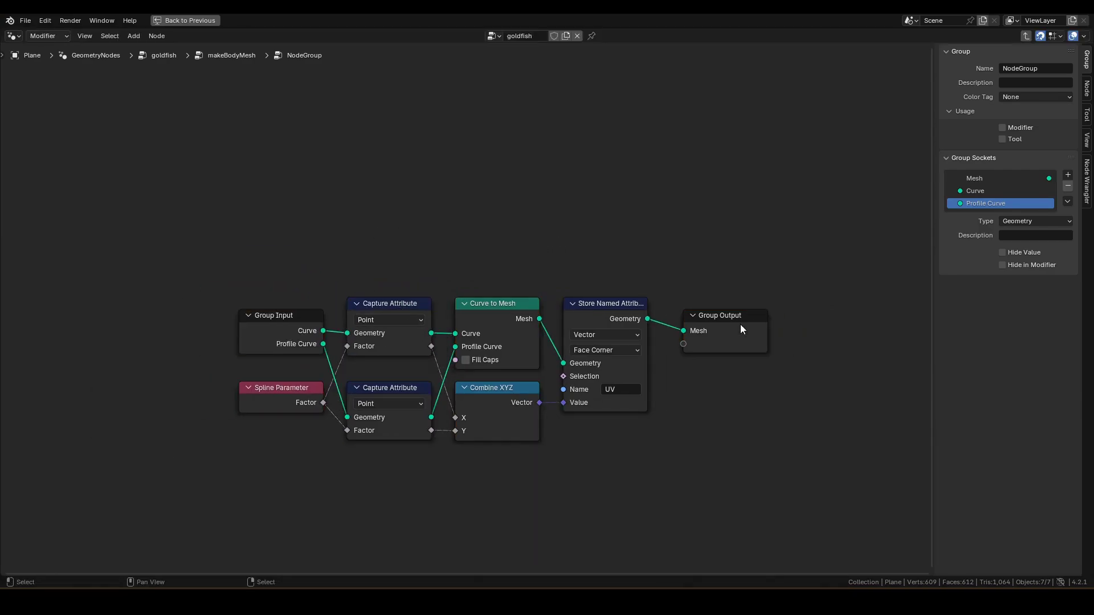
Back in makeBodyMesh, widen the Curve To Mesh UV group node.
key(Tab)
middle_drag(487, 315, 538, 311)
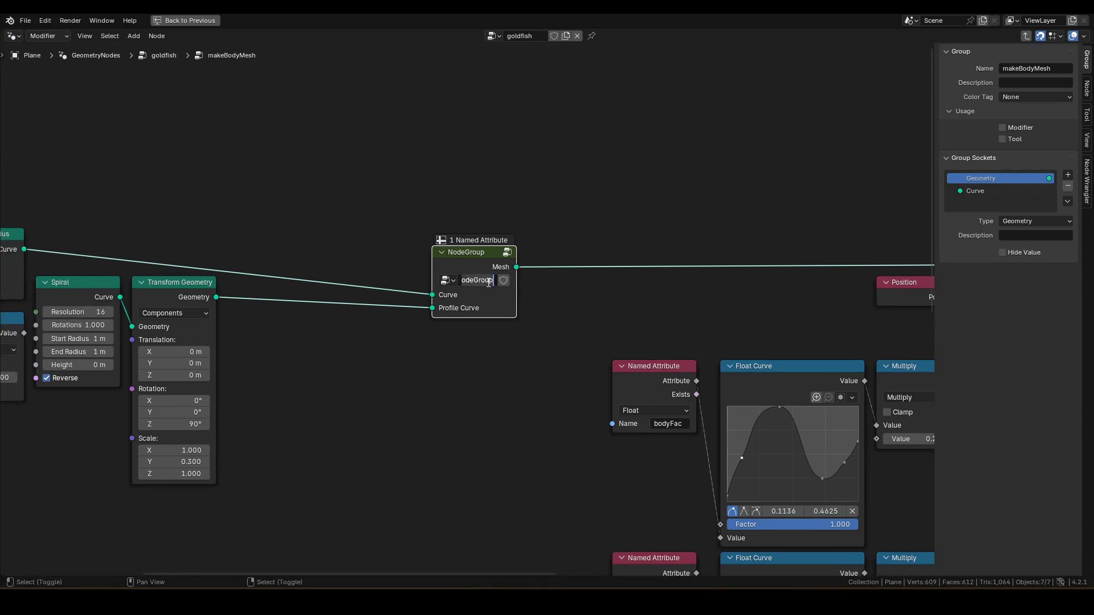
text(C)
text( Me)
scroll(472, 252, up, 1)
scroll(496, 271, up, 1)
scroll(507, 239, down, 1)
mouse_move(517, 277)
mouse_down()
mouse_move(551, 276)
mouse_move(522, 277)
mouse_up()
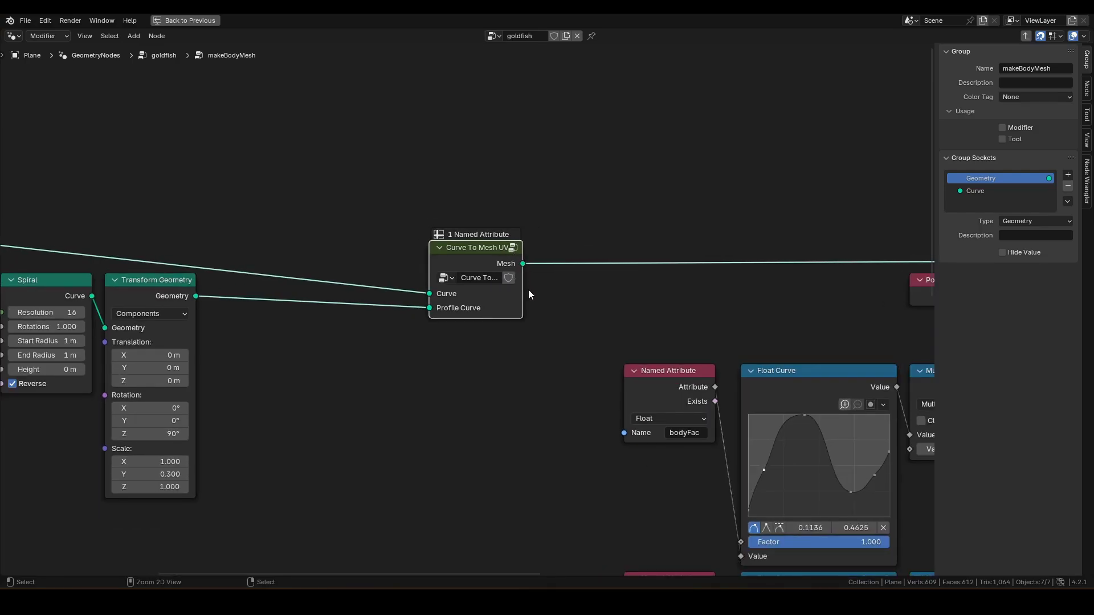
scroll(528, 295, down, 2)
ctrl+scroll(589, 222, down, 3)
ctrl+scroll(298, 205, down, 4)
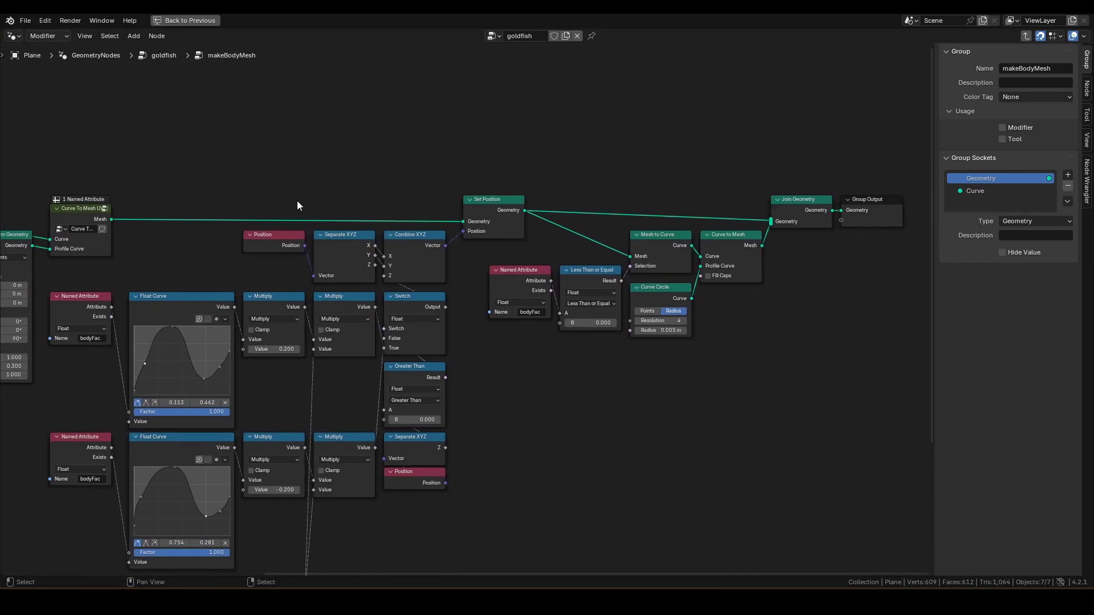
Return to the goldfish tree, hide the side panel, and enter makeDorsalFin.
key(Tab)
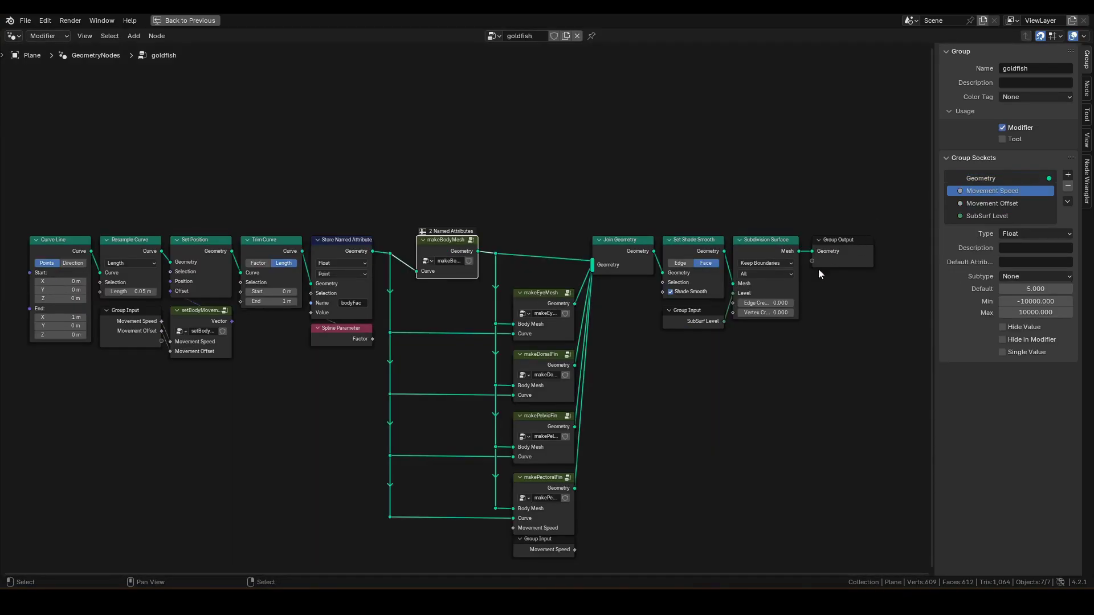
key(n)
scroll(801, 312, up, 2)
scroll(750, 342, up, 2)
scroll(638, 354, up, 2)
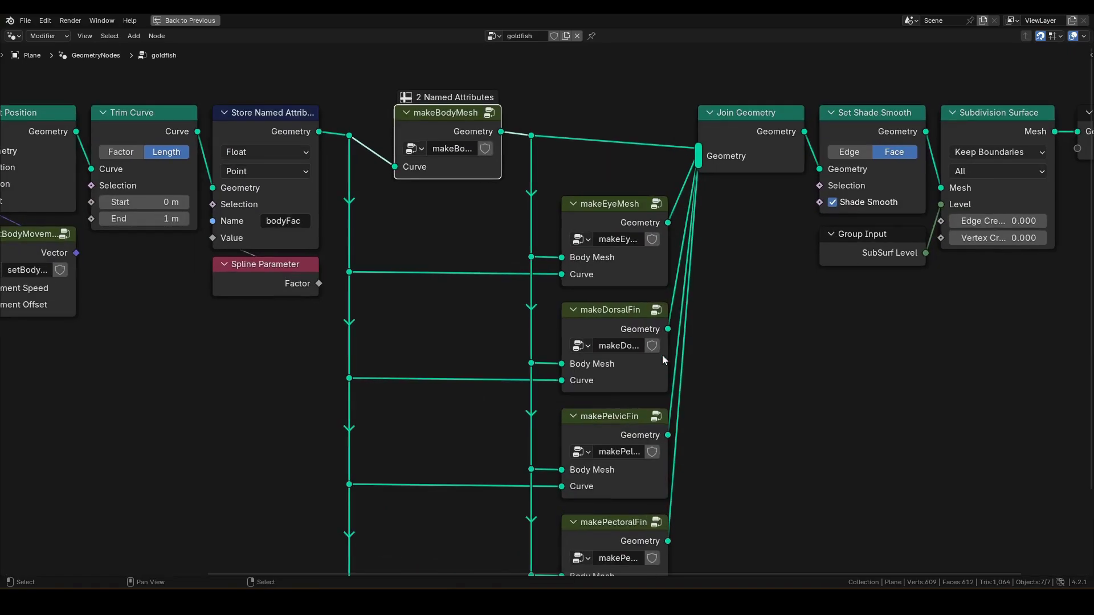
click(612, 319)
key(Tab)
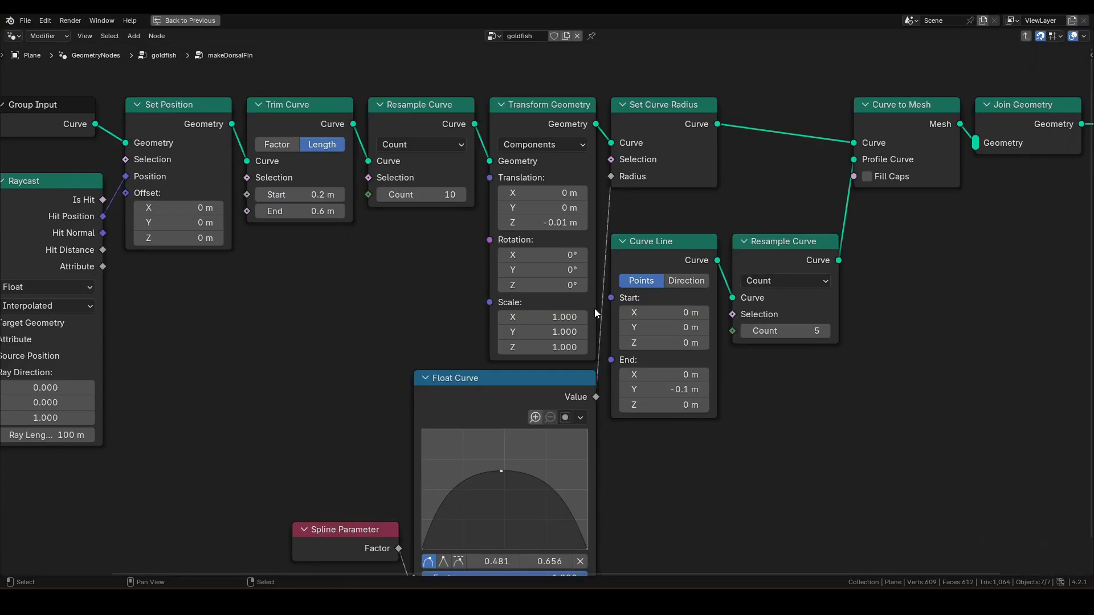
Replace Curve to Mesh with Curve To Mesh UV, connecting the fin and profile curves.
click(542, 195)
key(x)
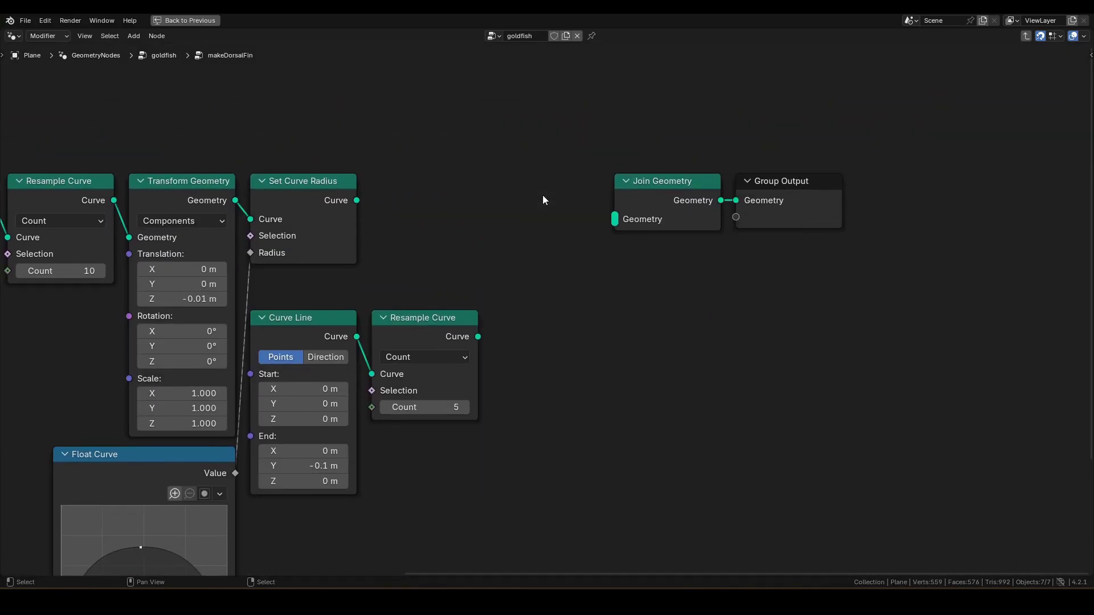
key(F3)
text(ctmu)
key(Return)
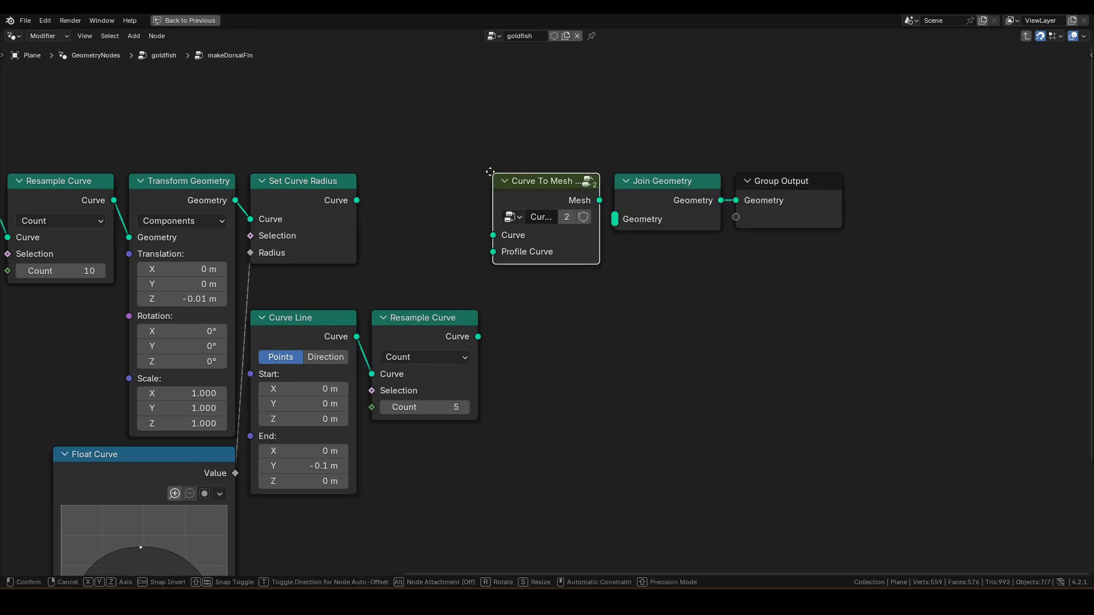
click(498, 175)
alt+right_drag(321, 202, 528, 201)
alt+right_drag(441, 311, 557, 215)
click(760, 194)
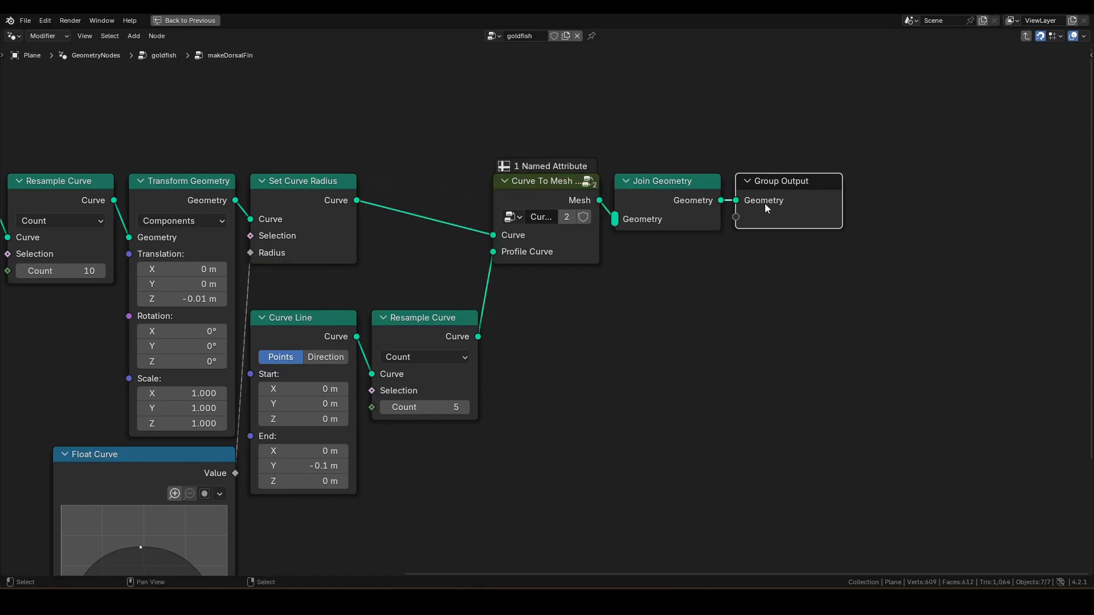
Return to the goldfish tree and enter the makePelvicFin group.
key(Tab)
click(641, 419)
key(Tab)
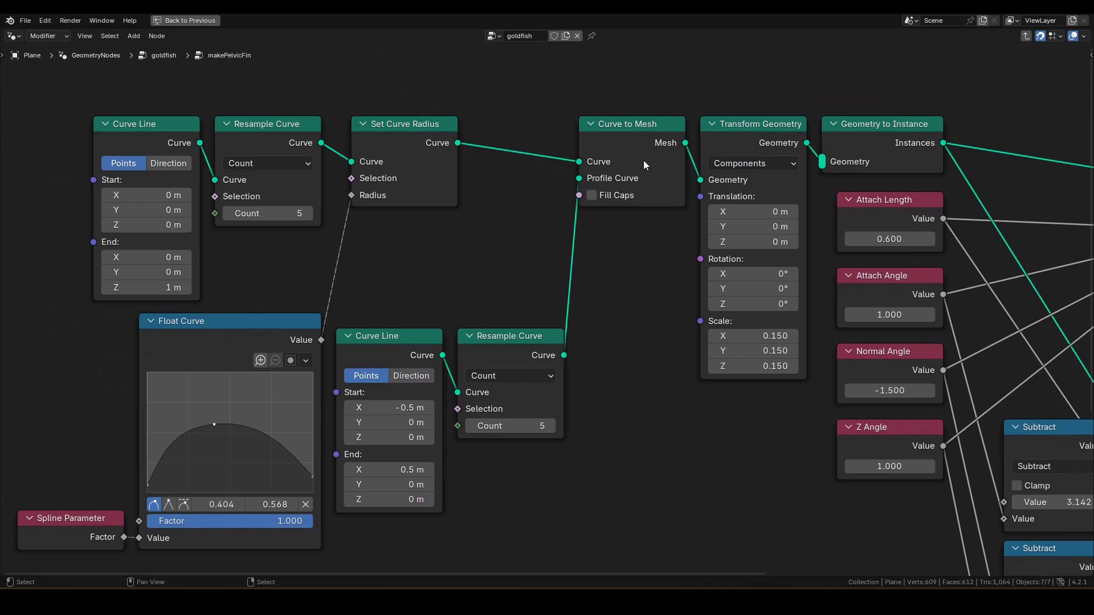
Replace Curve to Mesh with Curve To Mesh UV, linking the fin and profile curves.
click(644, 161)
key(Delete)
key(F3)
text(ctmu)
key(Return)
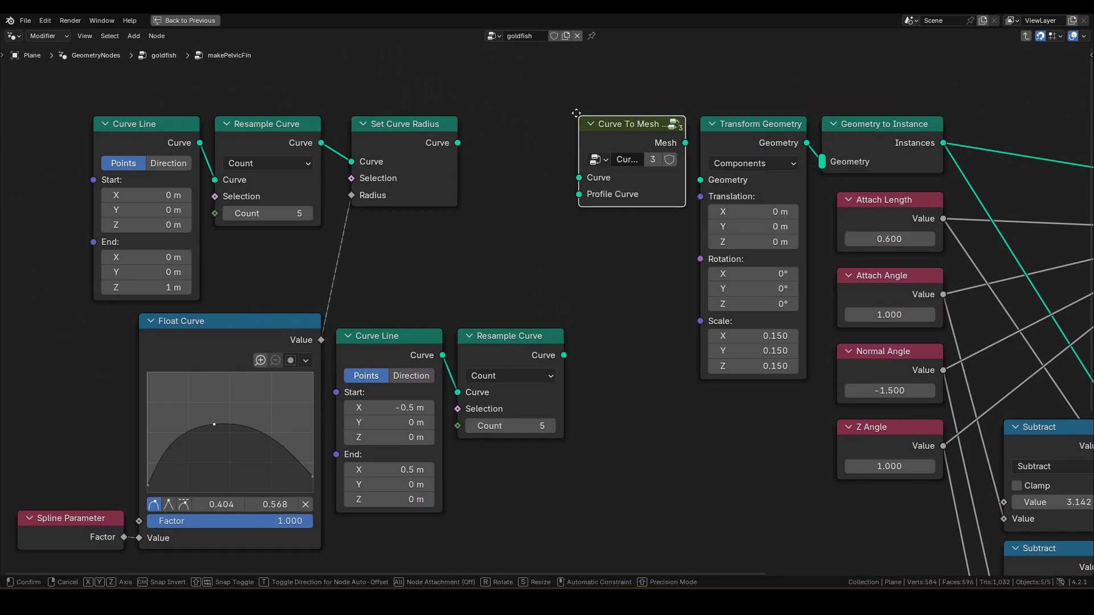
click(579, 114)
alt+right_drag(427, 171, 588, 148)
alt+right_drag(522, 353, 623, 169)
scroll(763, 372, down, 2)
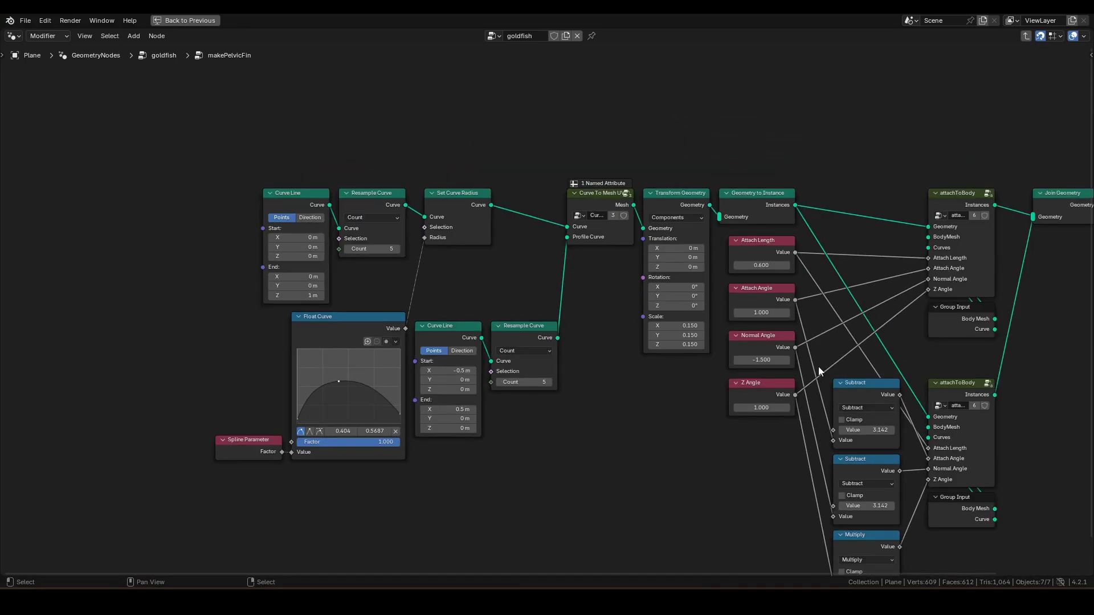
ctrl+scroll(741, 232, right, 5)
Return to the goldfish tree and enter the makePectoralFin group.
key(Tab)
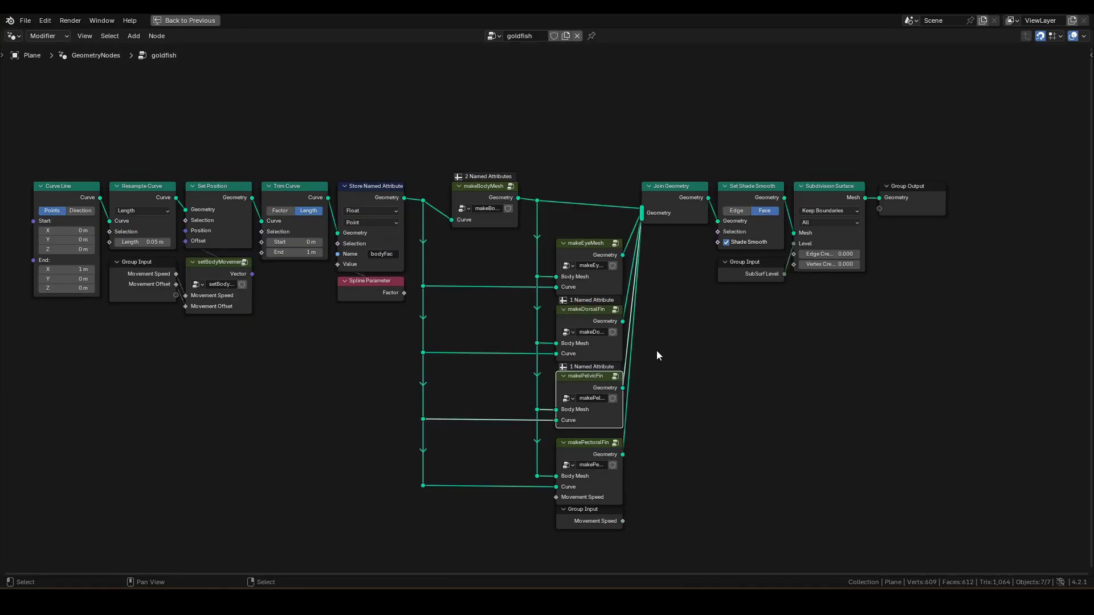
click(605, 448)
key(Tab)
shift+scroll(532, 385, up, 3)
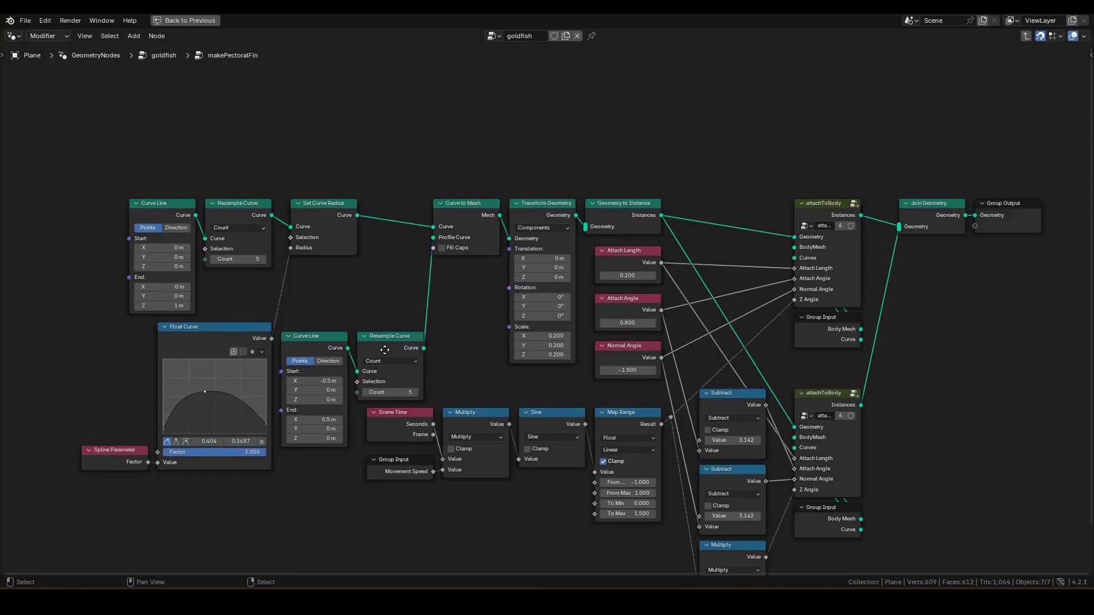
scroll(426, 374, up, 2)
Swap in Curve To Mesh UV with fin, profile and Transform Geometry links, then exit.
key(x)
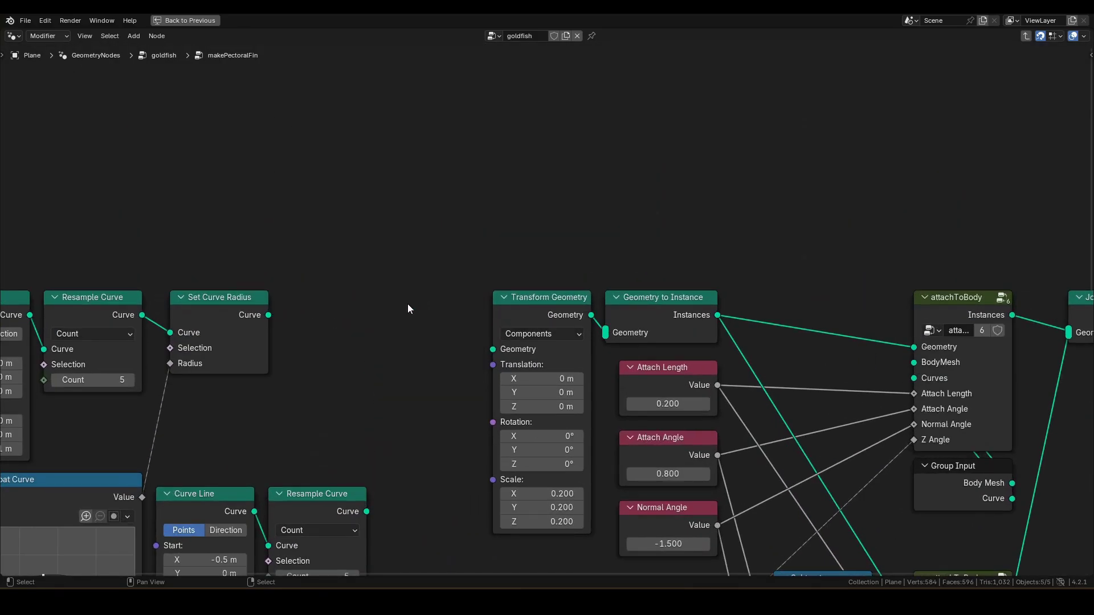
key(F3)
text(ctmu)
key(Return)
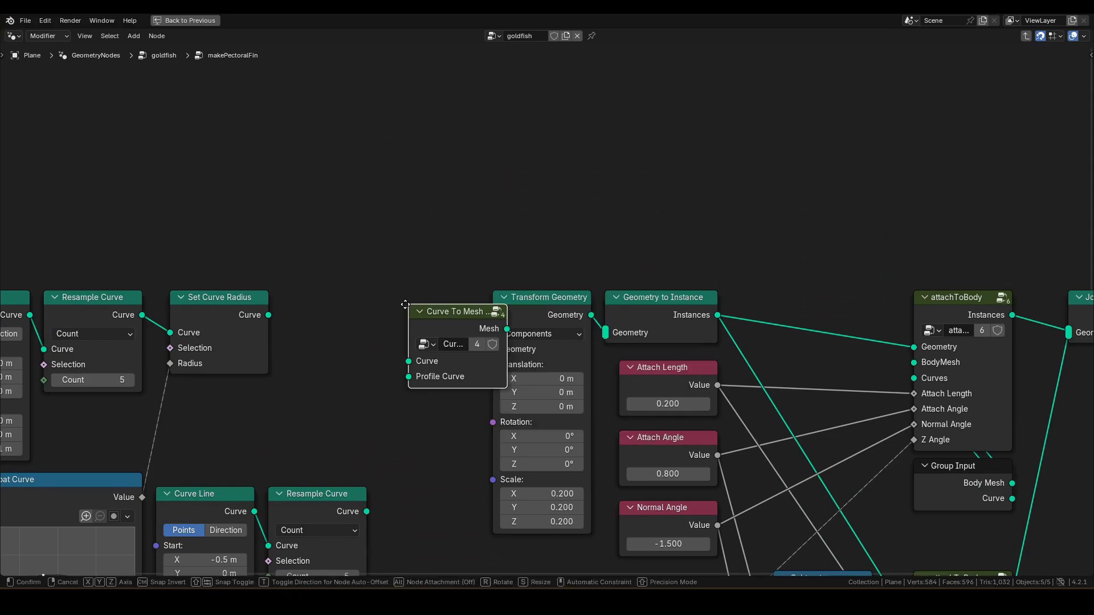
click(364, 290)
alt+right_drag(299, 310, 389, 326)
mouse_move(336, 494)
alt+right_down()
mouse_move(418, 305)
mouse_move(522, 316)
alt+right_up()
drag(466, 298, 480, 298)
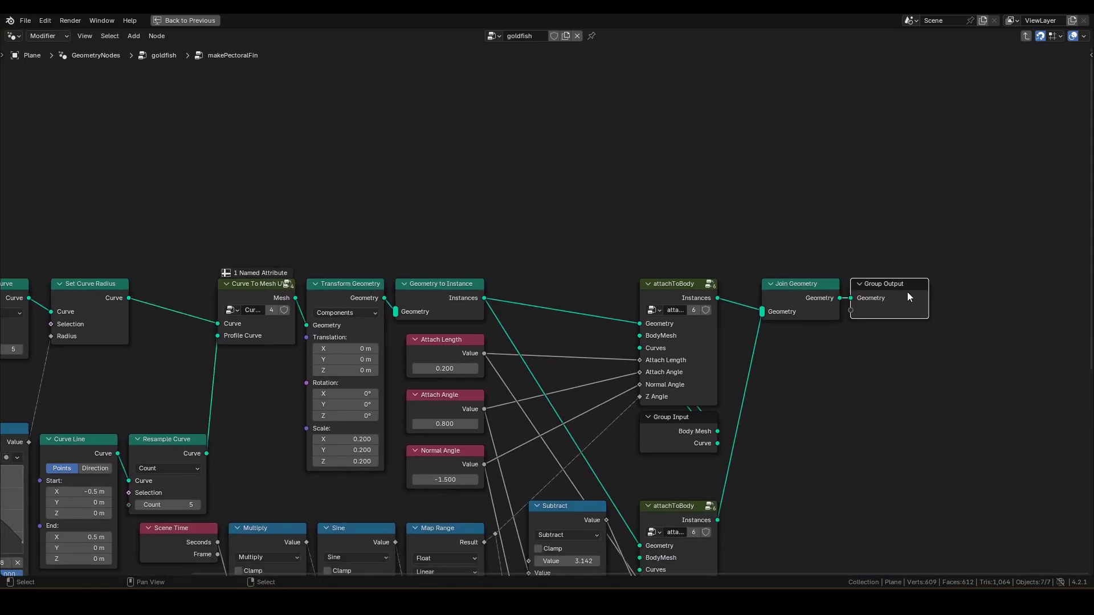
key(Tab)
Enter the makeEyeMesh node group.
middle_drag(708, 358, 693, 291)
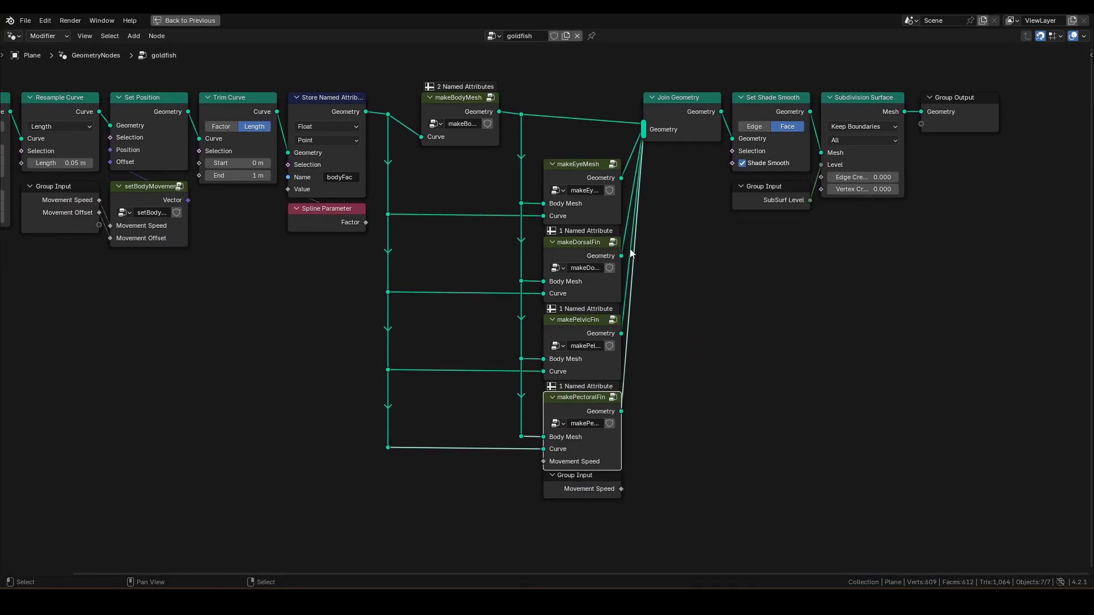
click(568, 170)
scroll(640, 296, up, 2)
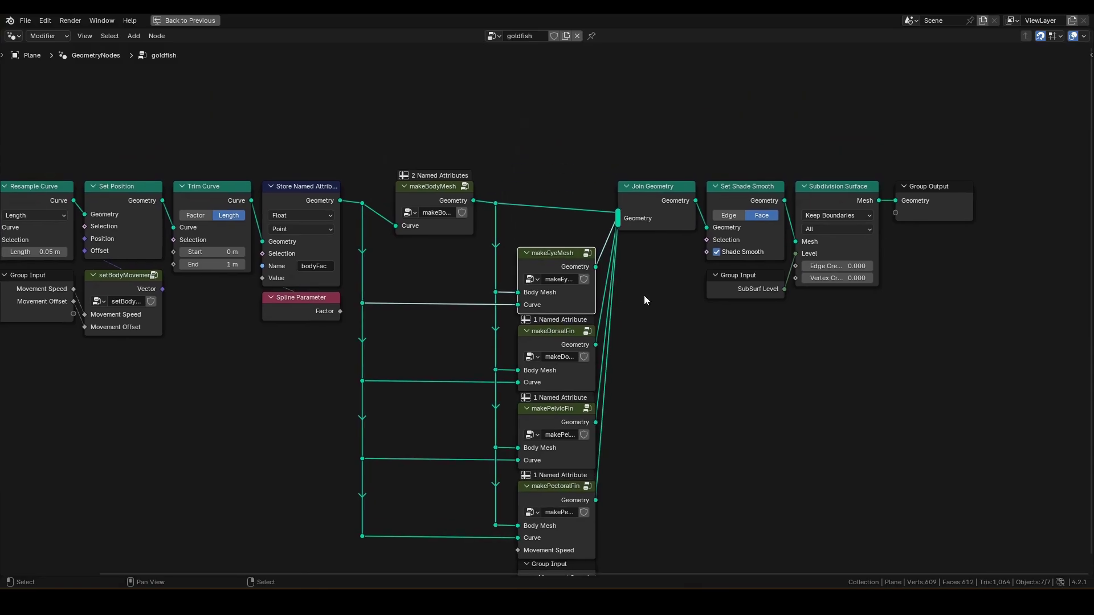
key(Tab)
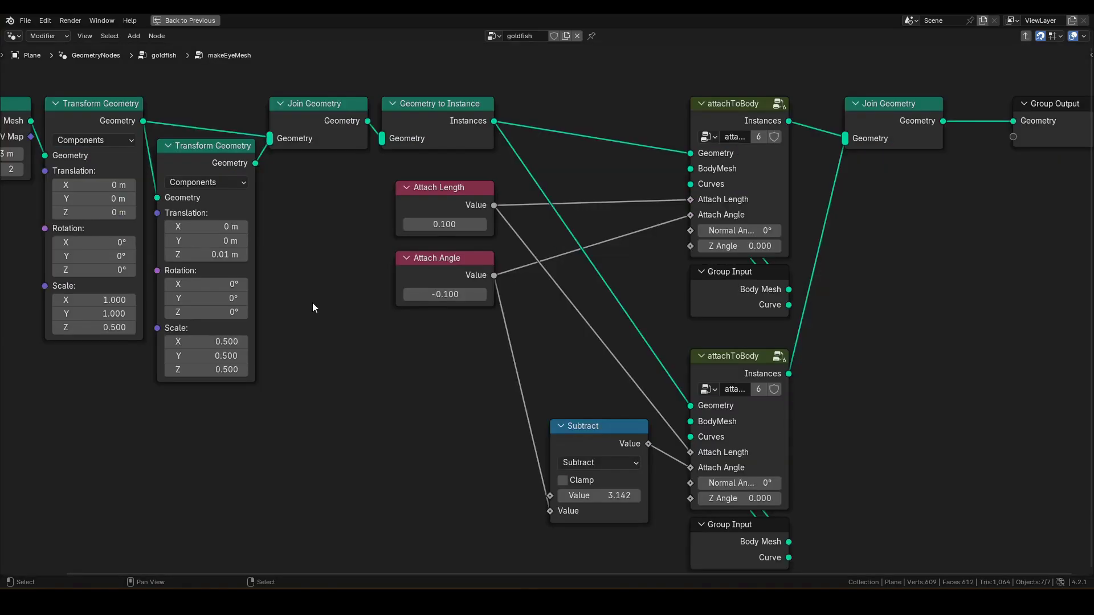
Spread out both Transform Geometry nodes to make room for new nodes.
middle_drag(284, 303, 474, 340)
drag(156, 110, 433, 312)
key(g)
key(x)
click(288, 315)
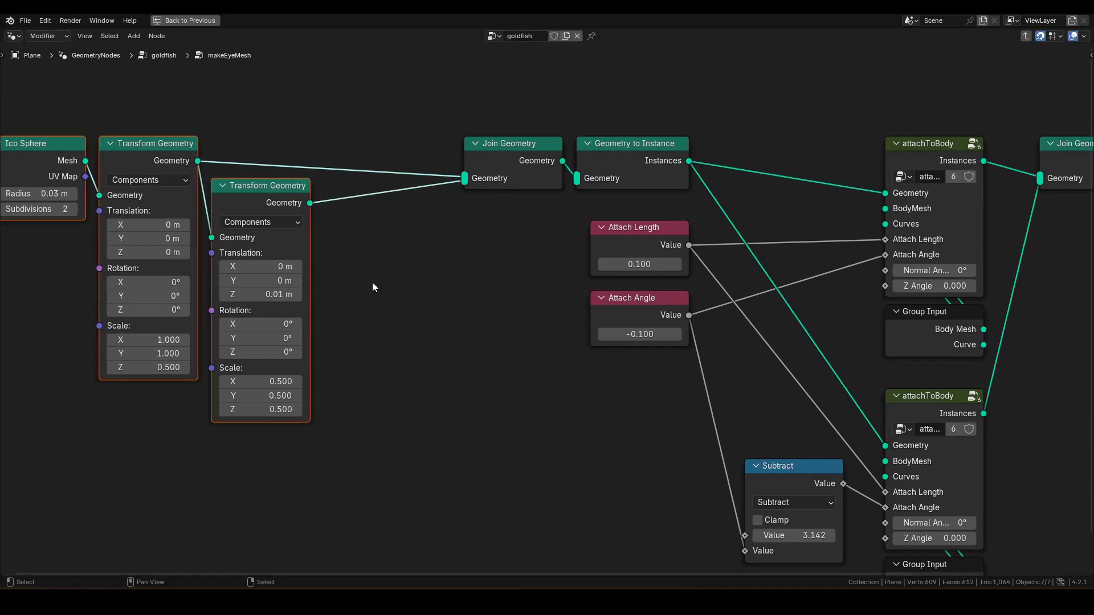
drag(280, 189, 285, 293)
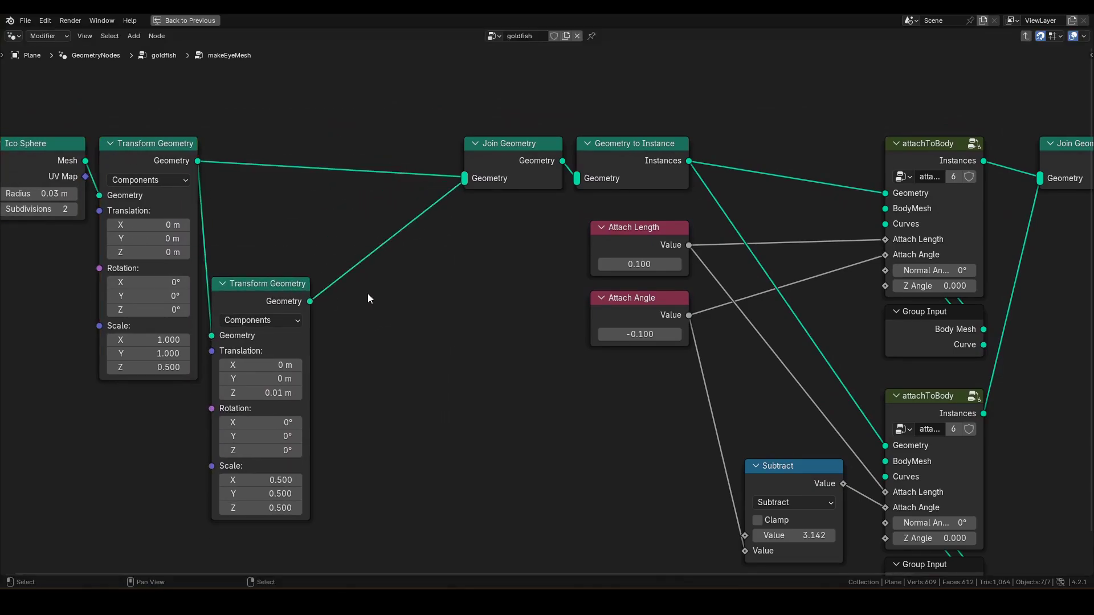
Insert Boolean Store Named Attribute nodes named bIris on both eye sphere links.
key(F3)
text(sna)
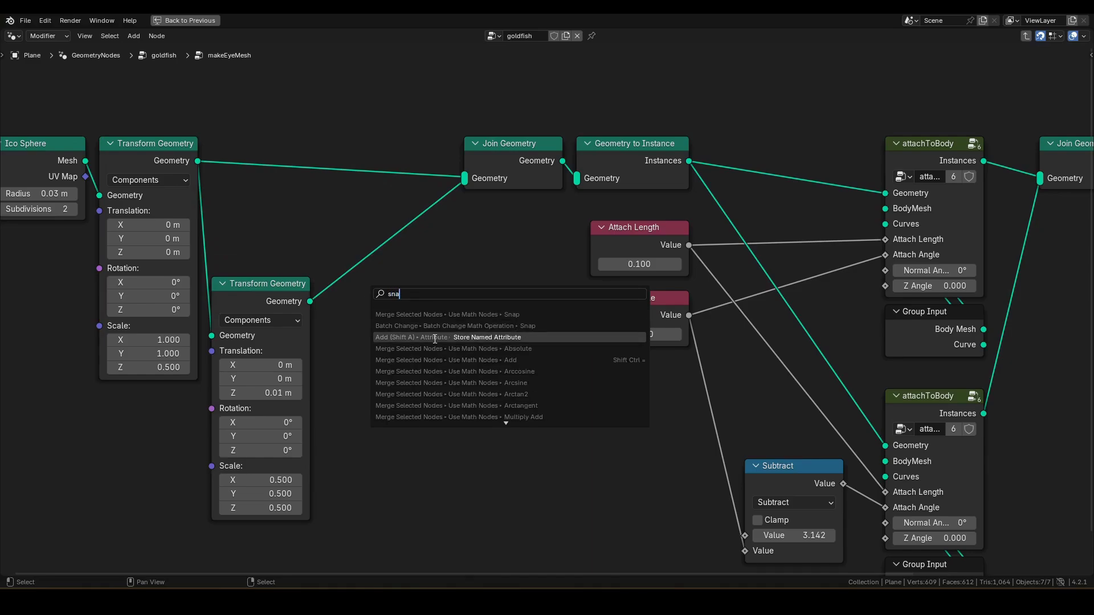
click(478, 337)
click(326, 131)
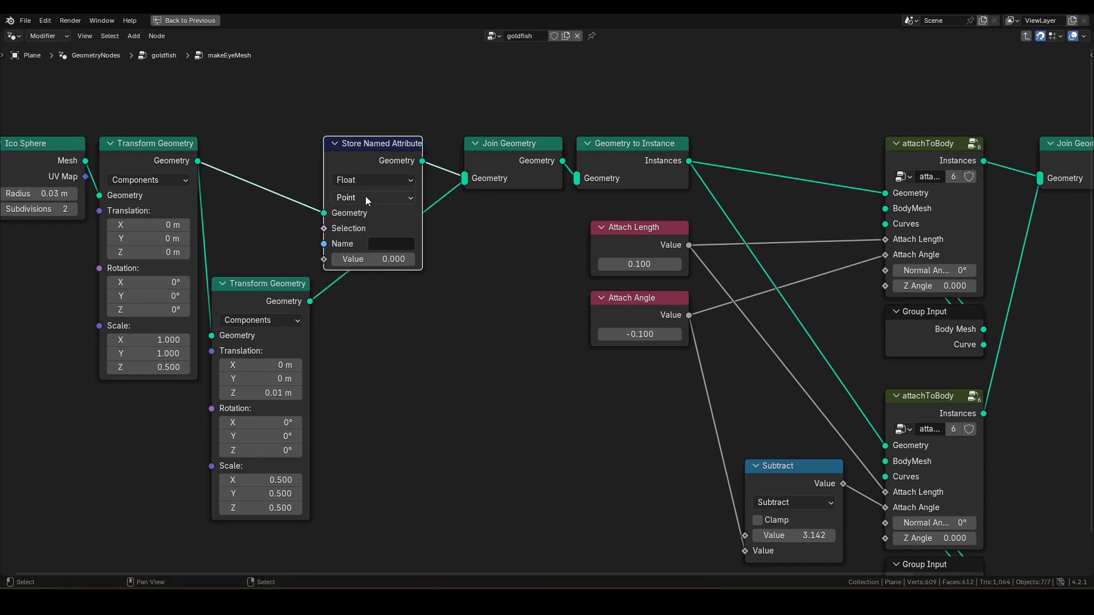
click(374, 178)
click(376, 244)
text(bIris)
key(Return)
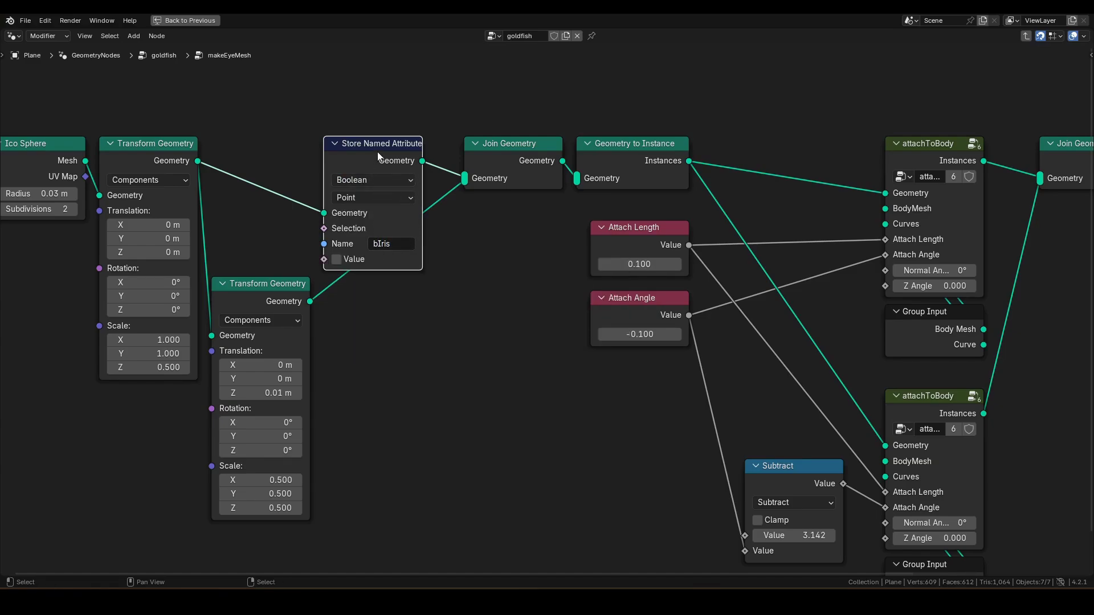
key(shift+d)
click(377, 297)
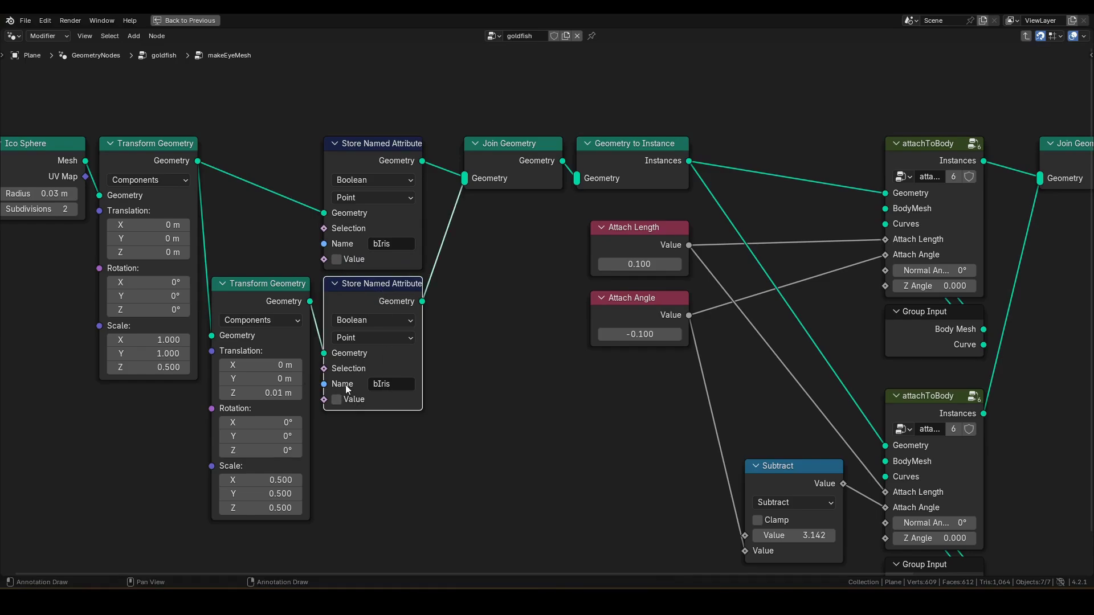
Nudge the left eye-building nodes rightward and exit to the goldfish tree.
middle_drag(338, 404, 383, 407)
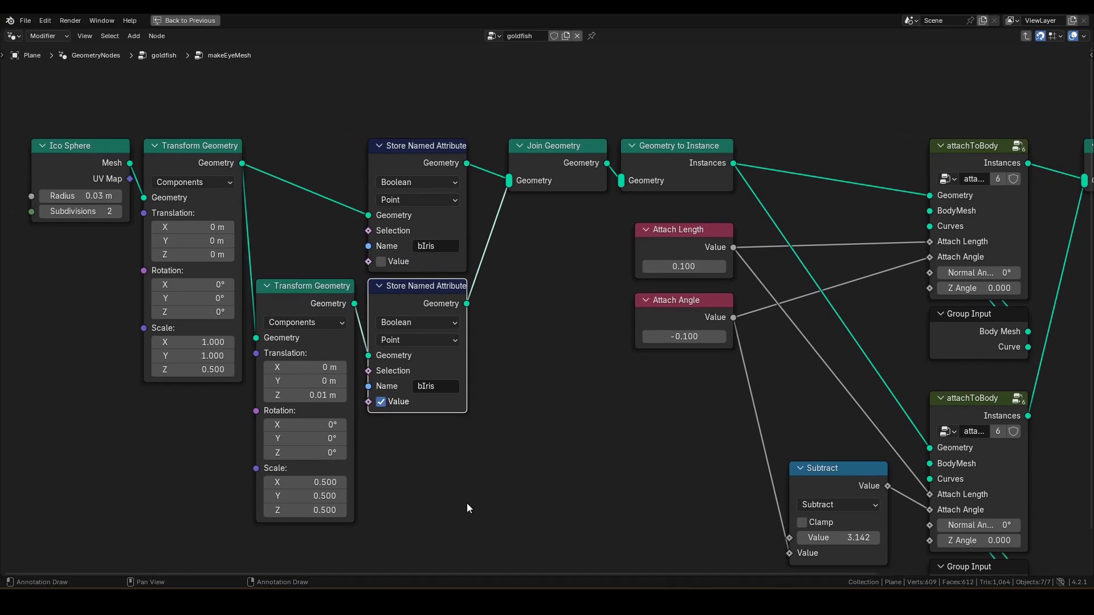
drag(413, 495, 87, 119)
key(g)
click(117, 123)
scroll(528, 271, down, 1)
scroll(557, 313, right, 5)
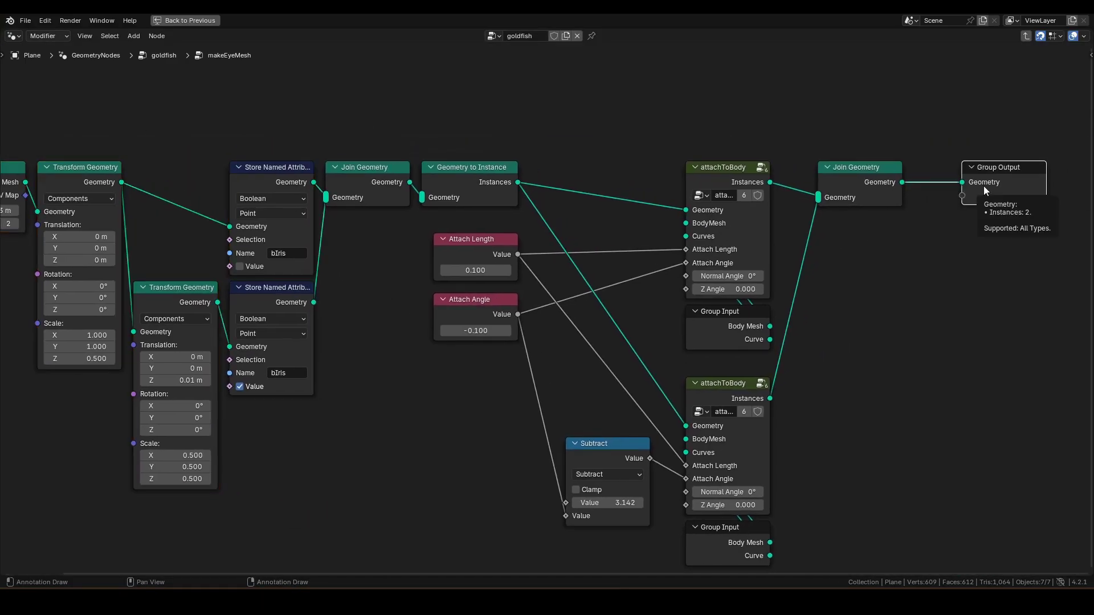
key(Tab)
Restore the full layout and split the node area, making the right half a Shader Editor.
key(ctrl+space)
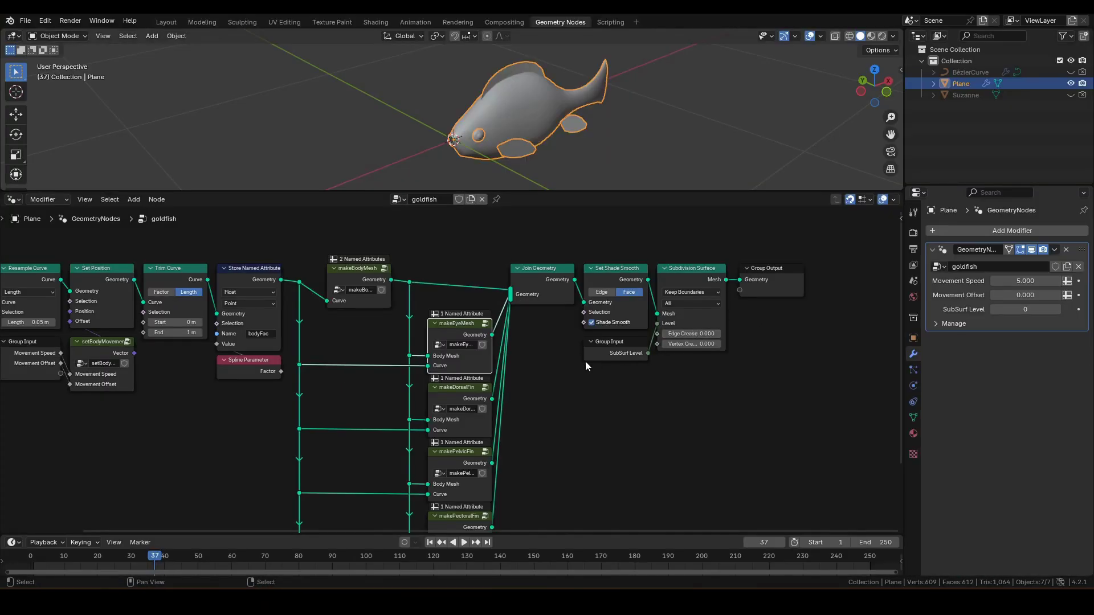
mouse_move(590, 376)
middle_down()
mouse_move(665, 348)
mouse_move(684, 329)
middle_up()
scroll(681, 336, down, 1)
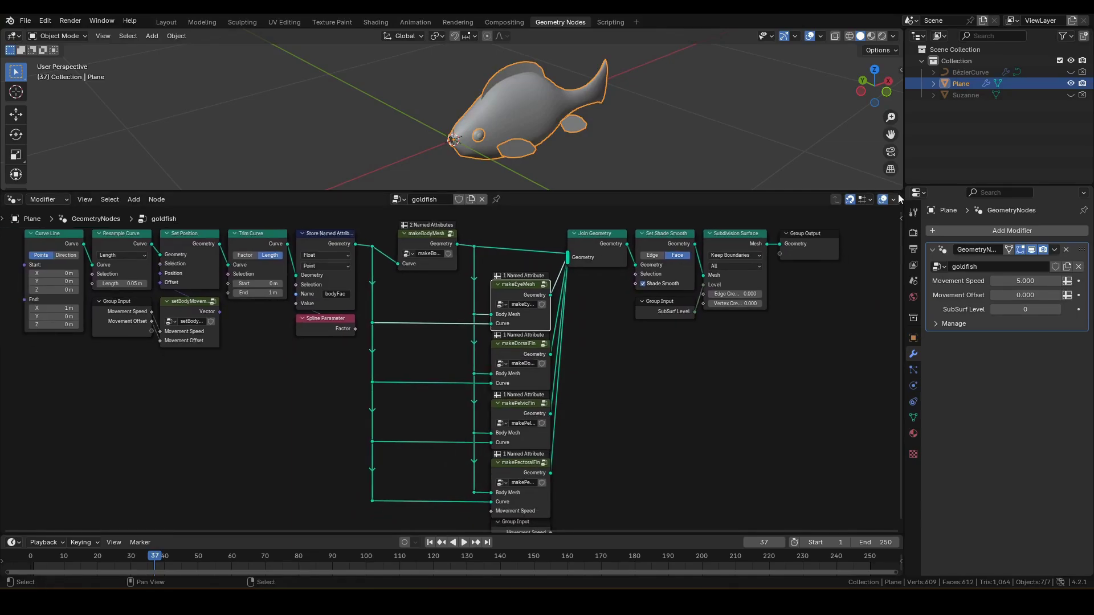
drag(901, 196, 422, 200)
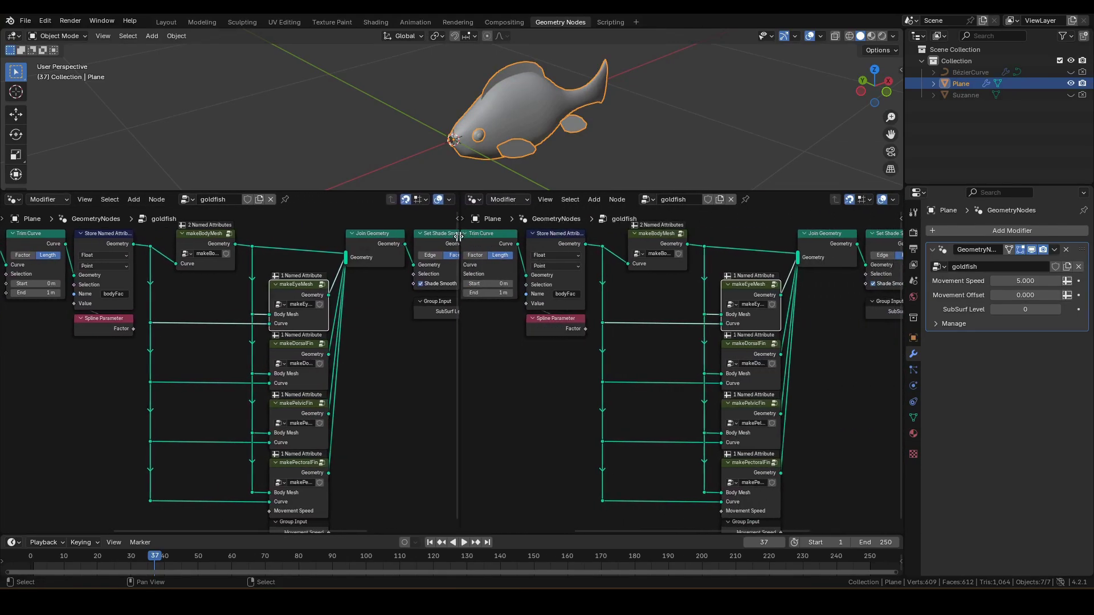
click(421, 199)
click(467, 304)
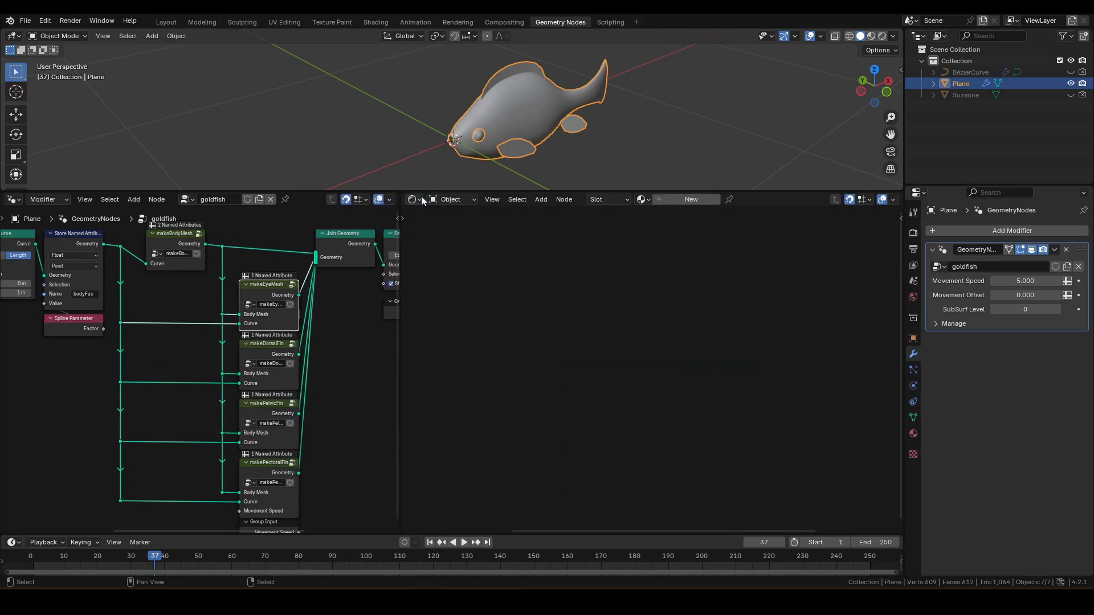
Create the M_Body material and delete its Principled BSDF node.
click(684, 199)
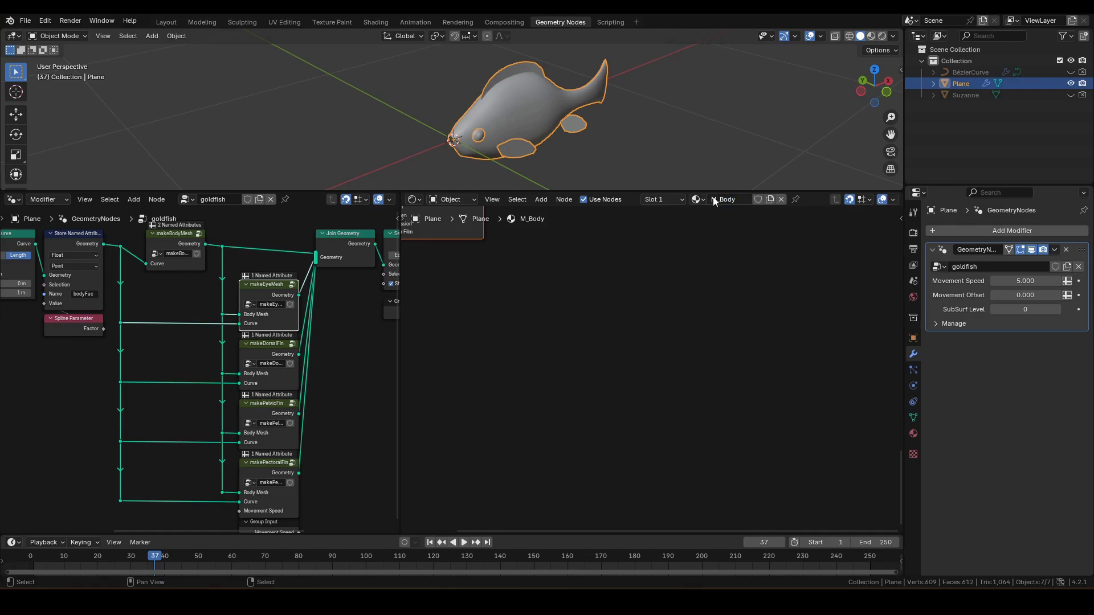
middle_drag(634, 318, 776, 501)
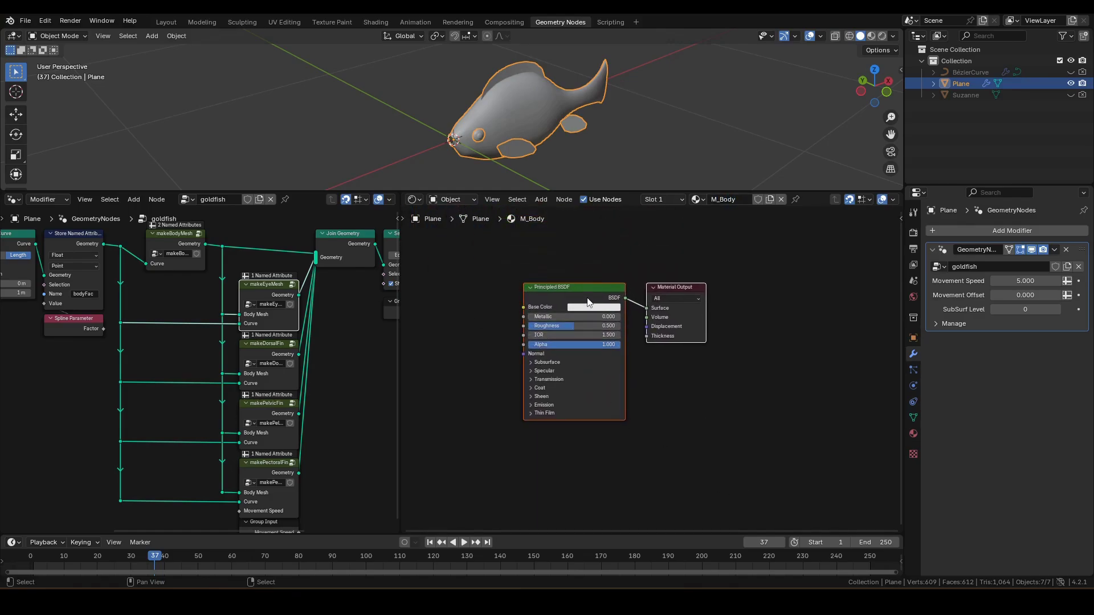
key(x)
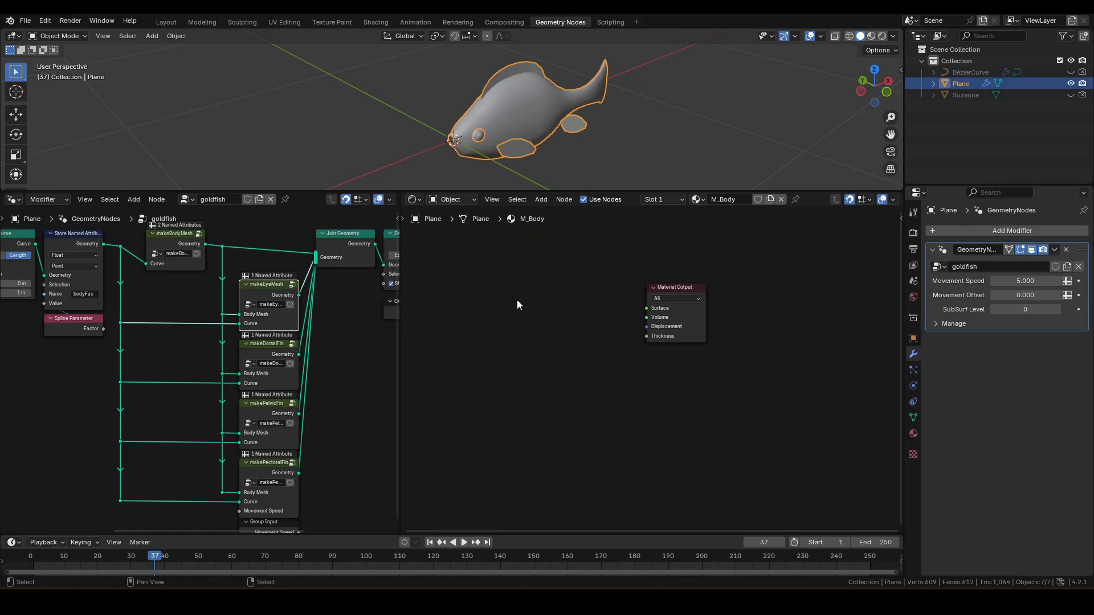
scroll(289, 301, up, 2)
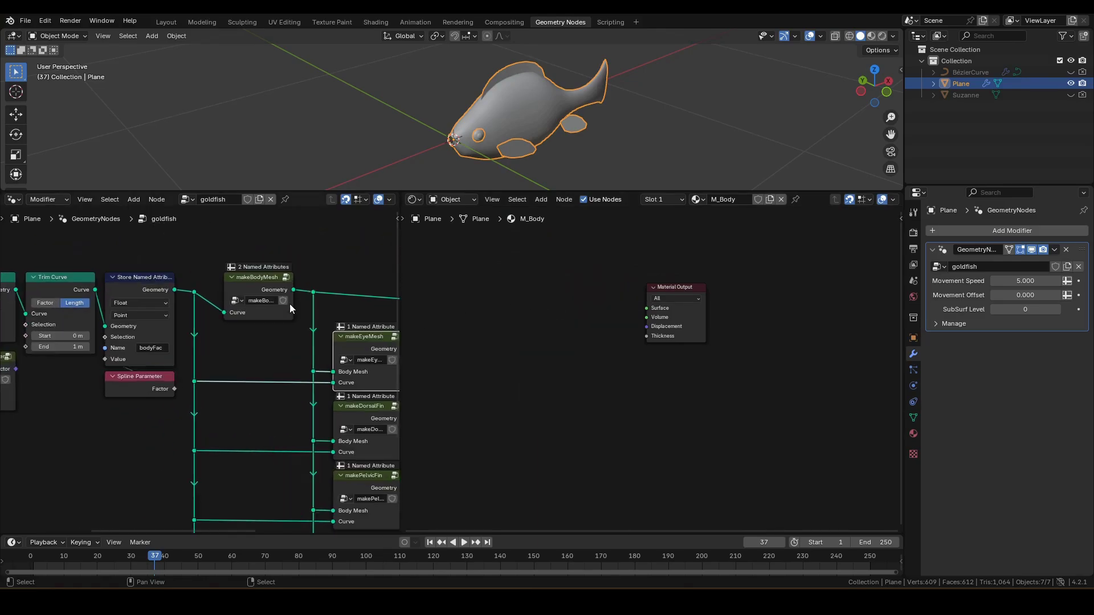
scroll(295, 279, up, 1)
Inside makeBodyMesh, insert a Set Material node using M_Body between Join Geometry and Group Output.
click(258, 268)
key(Tab)
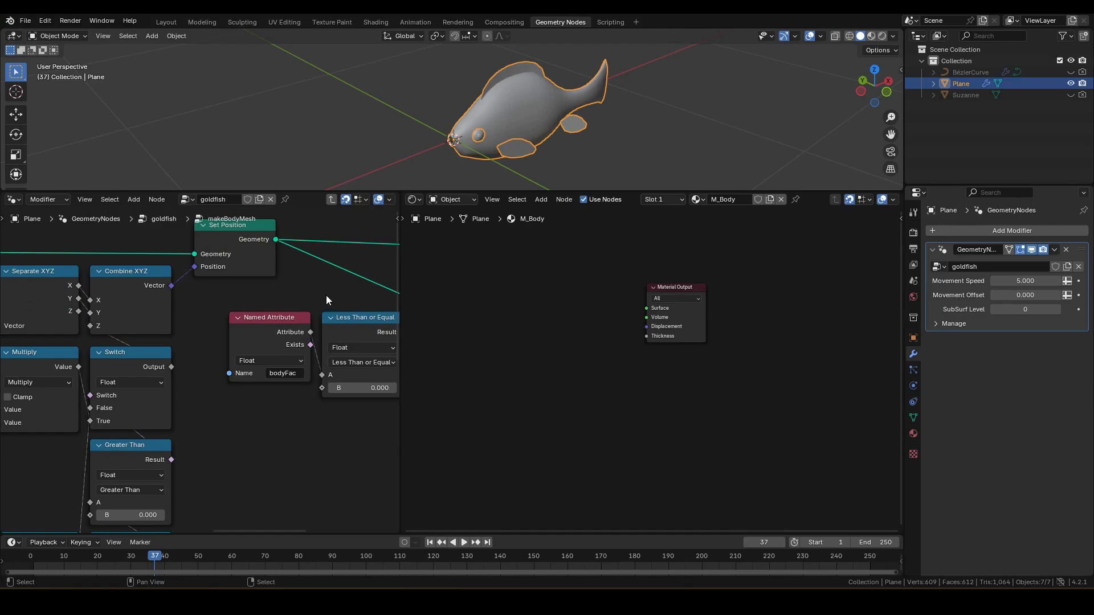
middle_drag(326, 296, 204, 322)
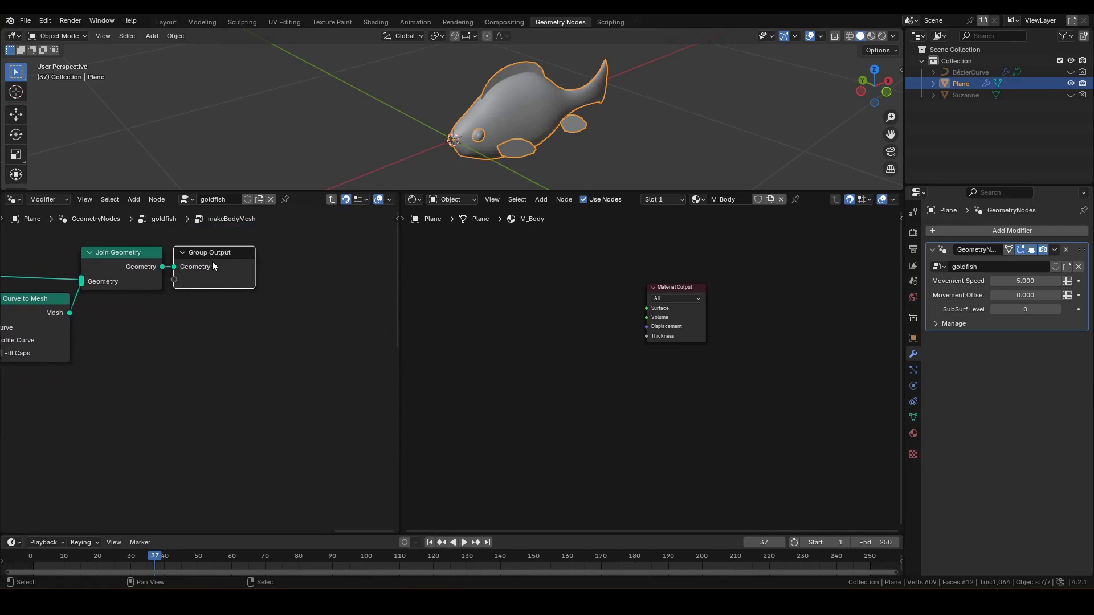
drag(212, 265, 328, 266)
key(F3)
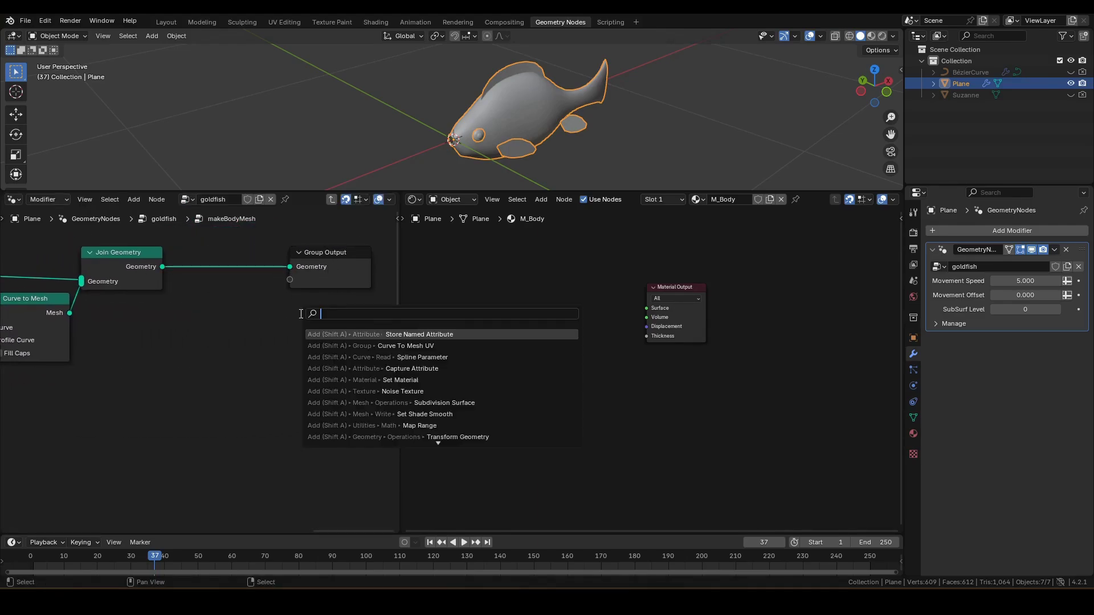
text(set mat)
key(Return)
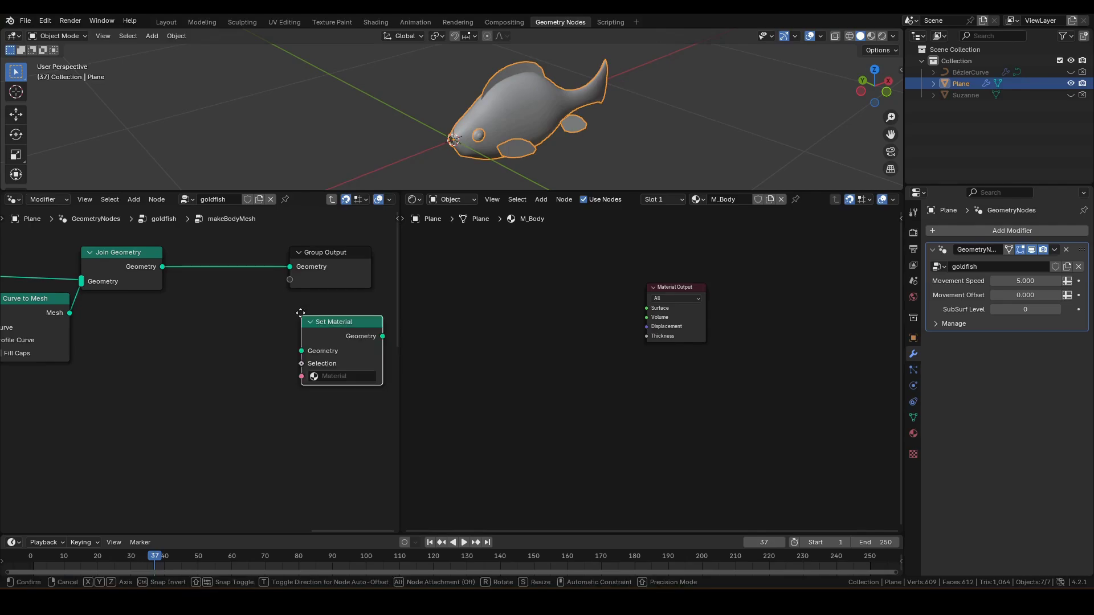
click(176, 246)
click(215, 307)
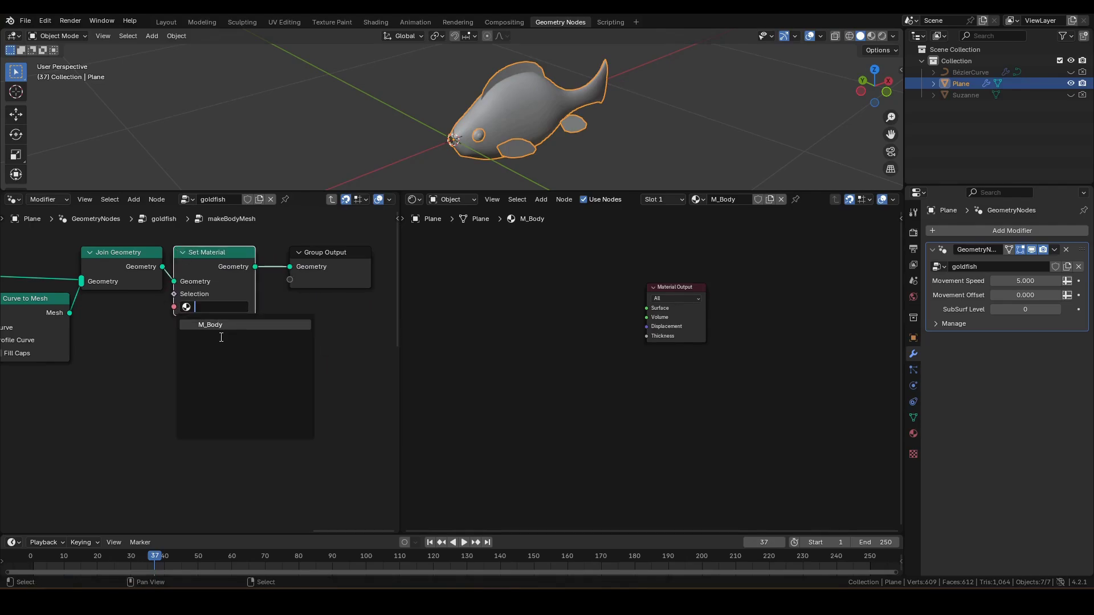
click(222, 326)
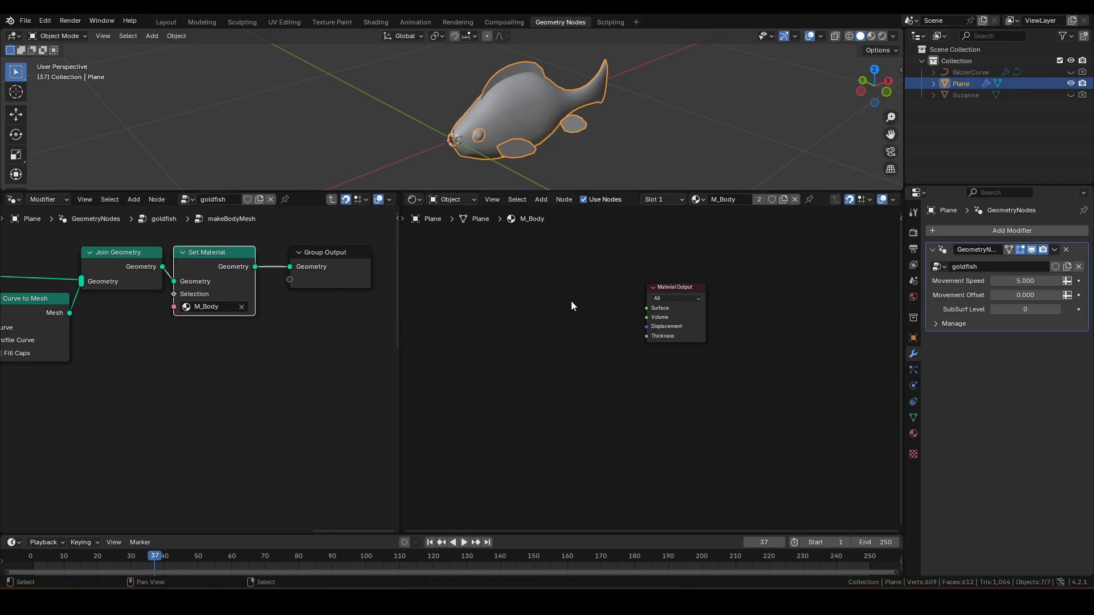
ctrl+scroll(568, 308, up, 3)
Add a UV Attribute node and link its Color to the Material Output Surface.
key(F3)
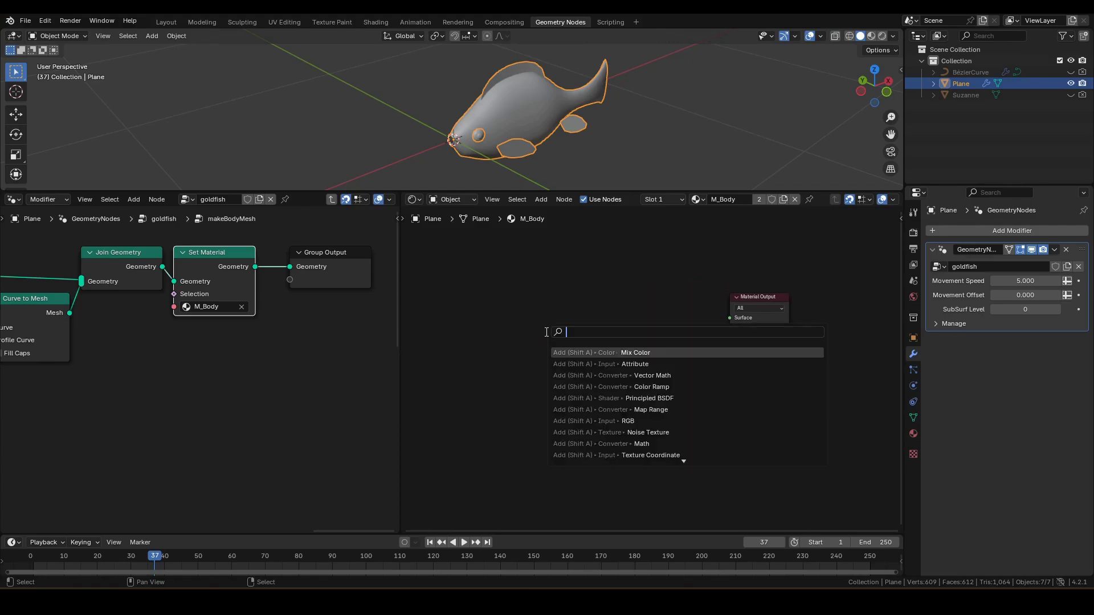
text(attribute)
key(Return)
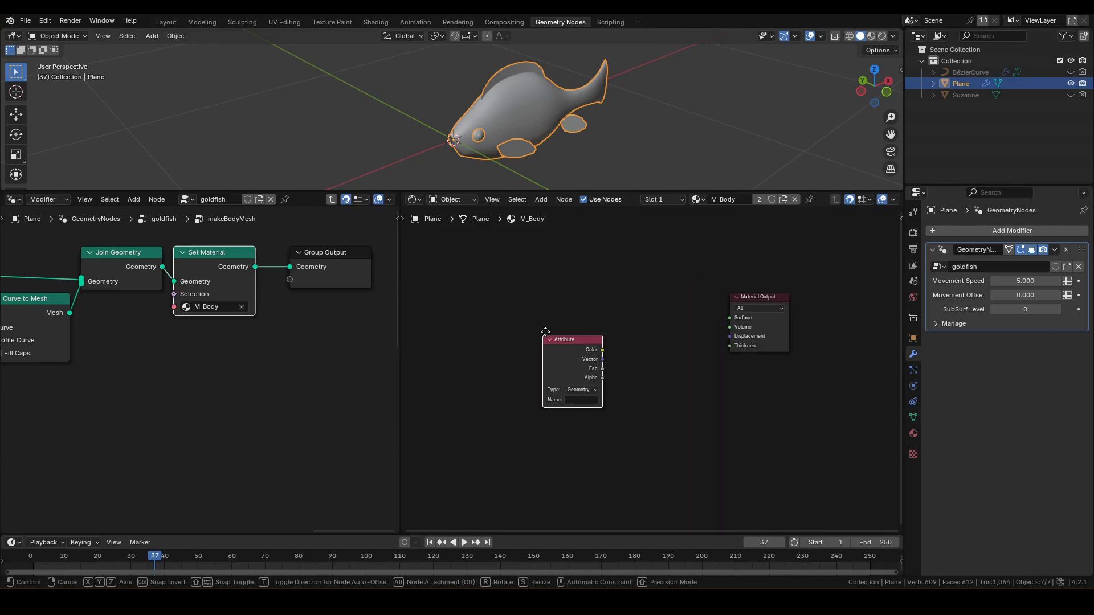
click(598, 295)
scroll(659, 368, up, 2)
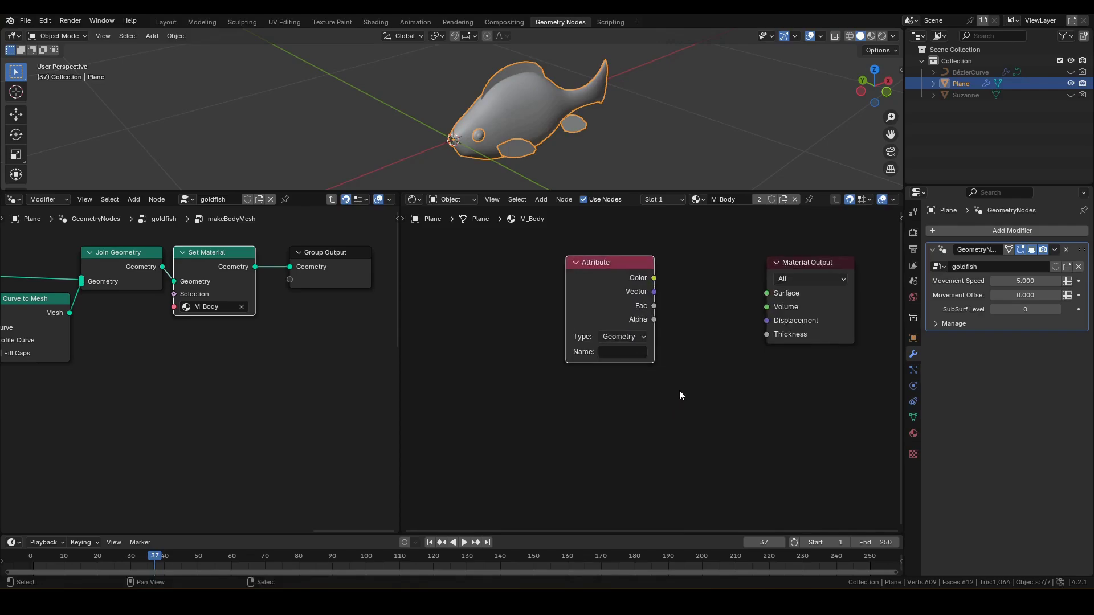
ctrl+scroll(681, 376, up, 1)
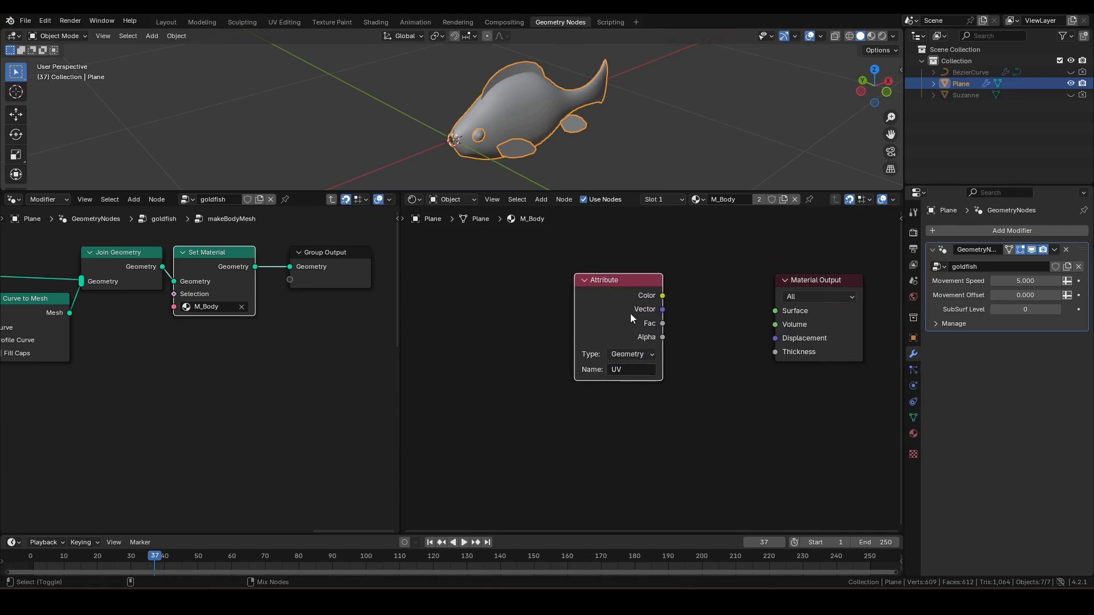
ctrl+shift+click(630, 281)
Switch the viewport to Material Preview and orbit to view the fish from the front.
key(z)
click(506, 70)
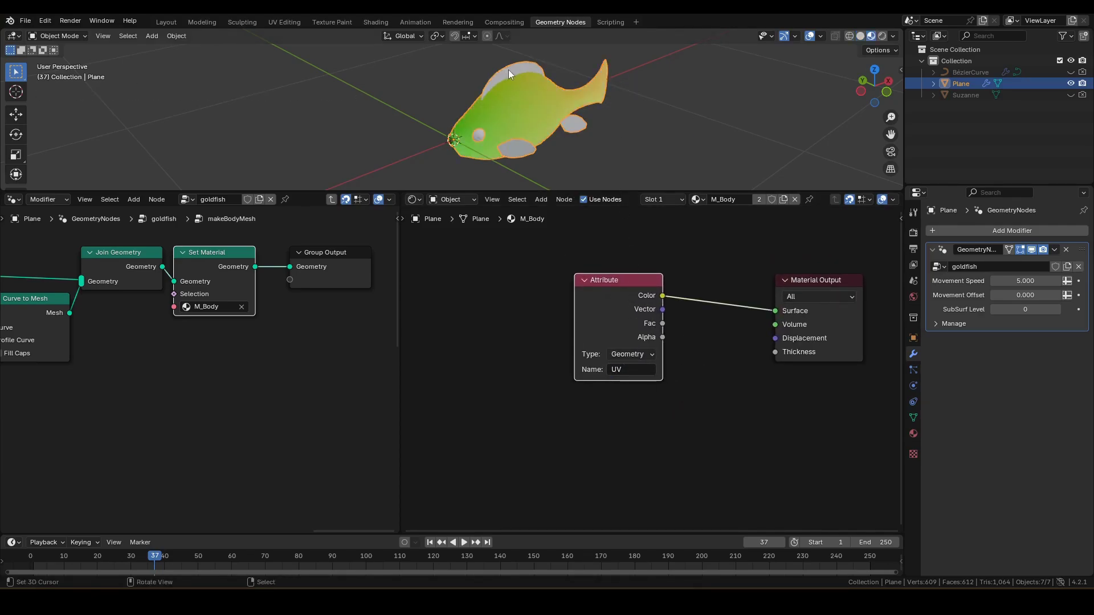
mouse_move(509, 69)
middle_down()
mouse_move(580, 102)
mouse_move(599, 96)
mouse_move(481, 102)
mouse_move(505, 131)
mouse_move(572, 95)
mouse_move(616, 94)
mouse_move(528, 102)
mouse_move(473, 163)
middle_up()
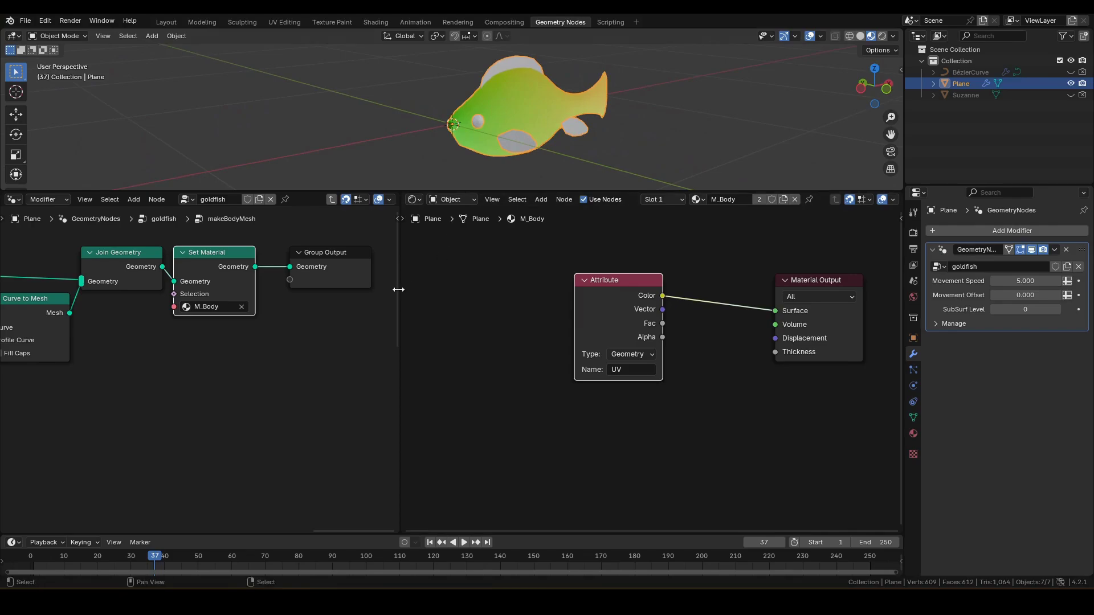
Make room in the shader editor and add three RGB colour nodes in a row.
drag(399, 289, 59, 291)
mouse_move(276, 293)
middle_down()
mouse_move(234, 370)
mouse_move(166, 402)
middle_up()
drag(513, 400, 638, 405)
key(F3)
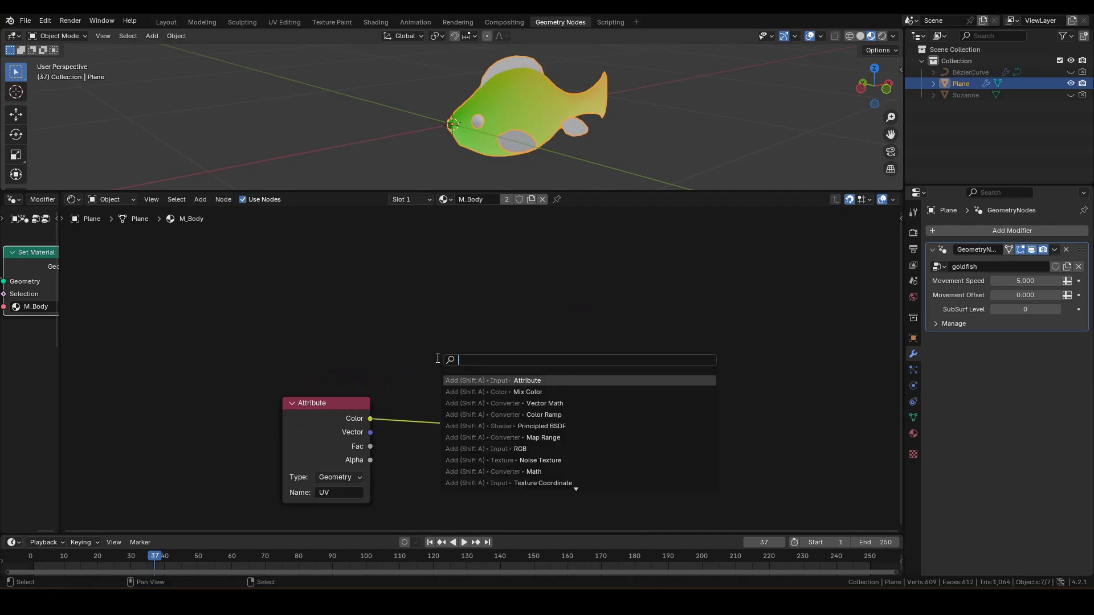
text(rgb)
click(510, 380)
click(277, 242)
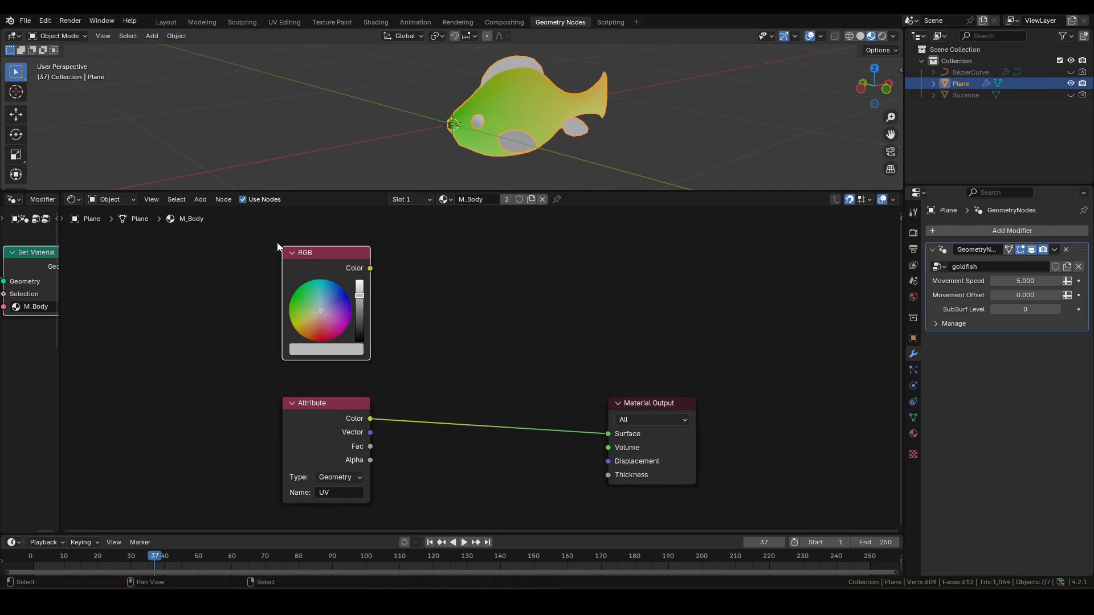
key(shift+d)
click(430, 254)
key(shift+d)
click(536, 254)
scroll(488, 291, up, 1)
scroll(488, 292, up, 1)
Set the three RGB colours to pale cream, orange-red and near-black.
middle_drag(364, 271, 440, 335)
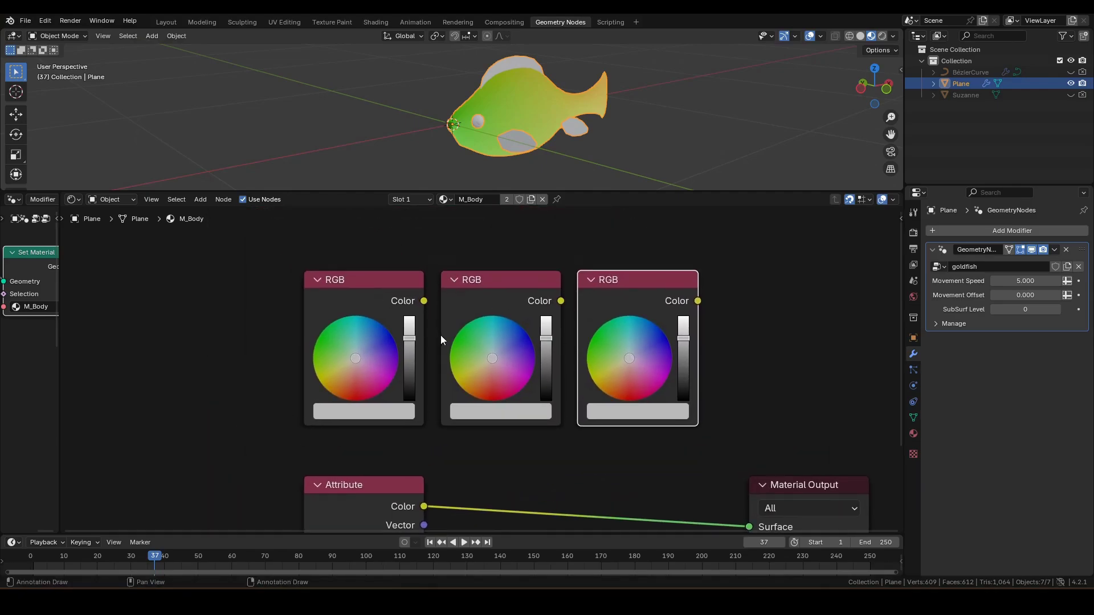
drag(409, 336, 409, 320)
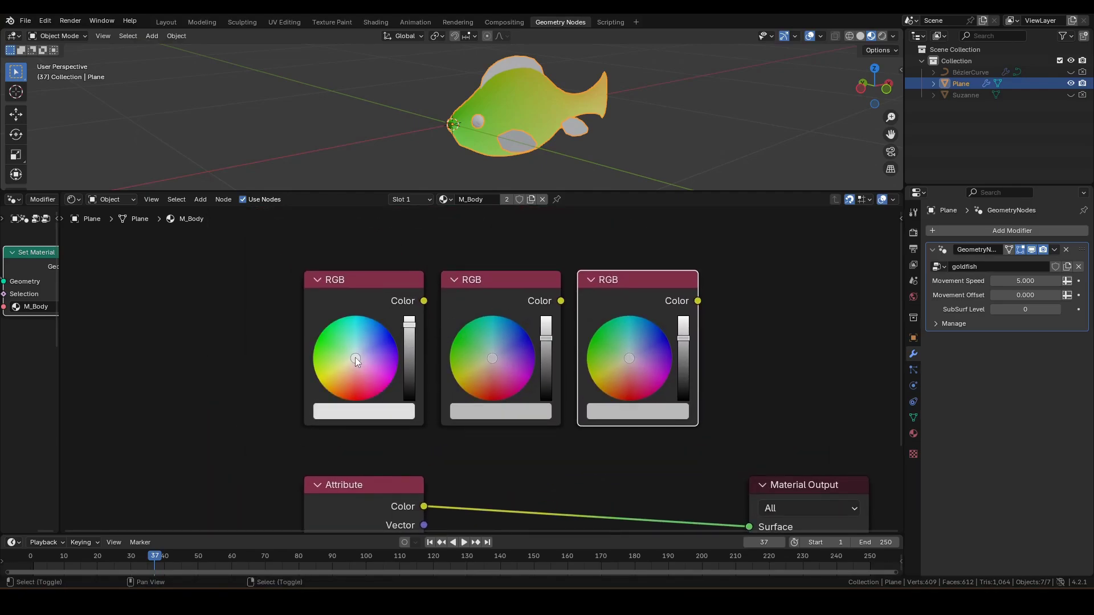
shift+drag(350, 362, 350, 362)
drag(546, 338, 545, 320)
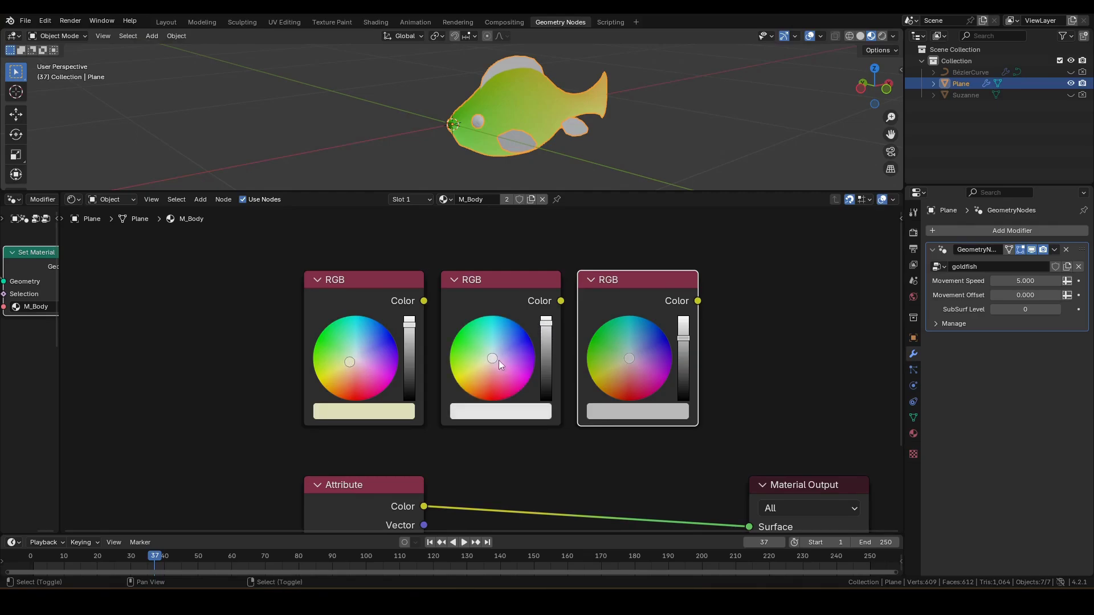
drag(495, 365, 485, 392)
middle_drag(852, 369, 824, 368)
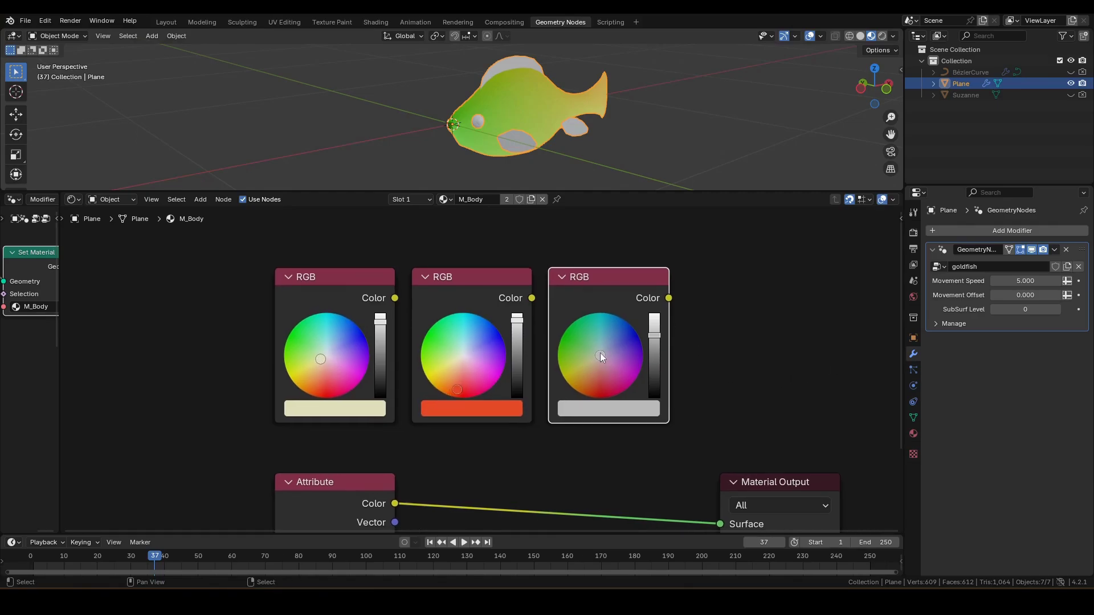
drag(654, 335, 654, 384)
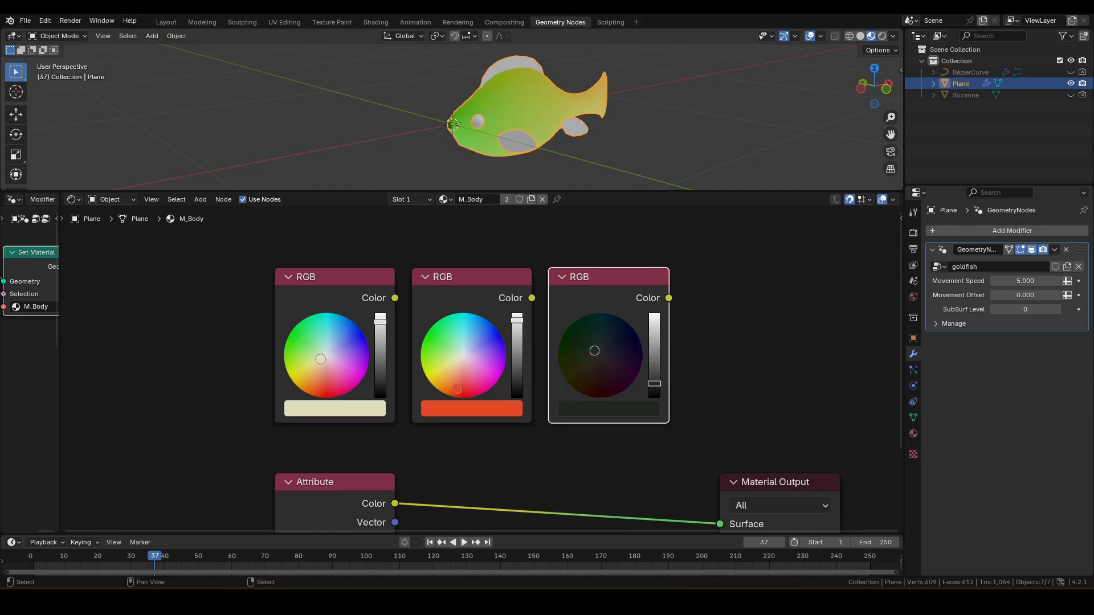
scroll(652, 386, down, 2)
Arrange the colour nodes, with cream on top and the dark node moved aside.
middle_drag(710, 387, 715, 366)
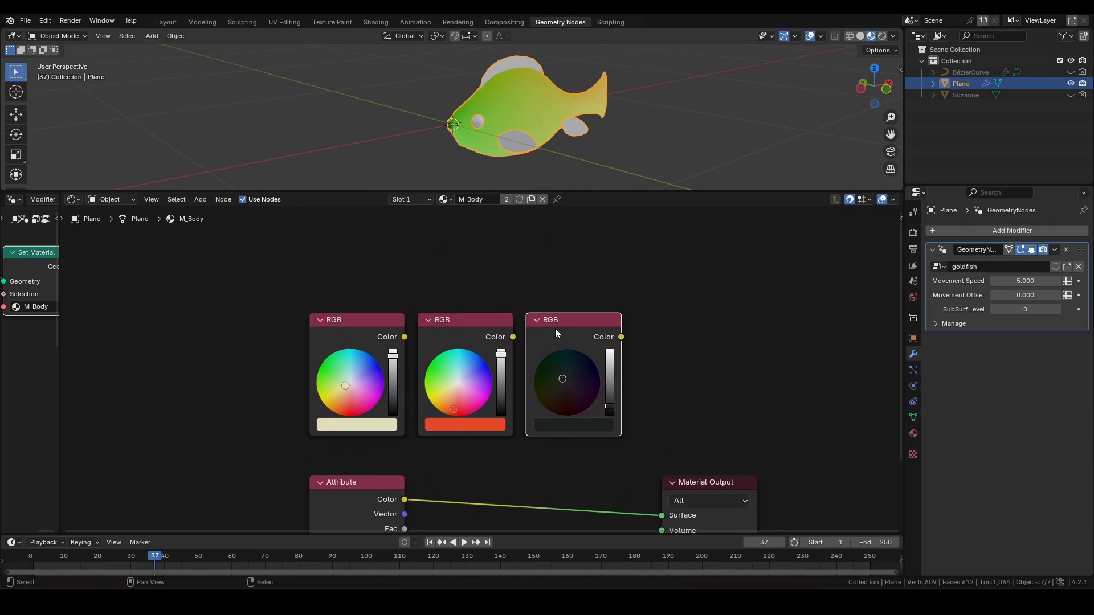
drag(359, 320, 466, 281)
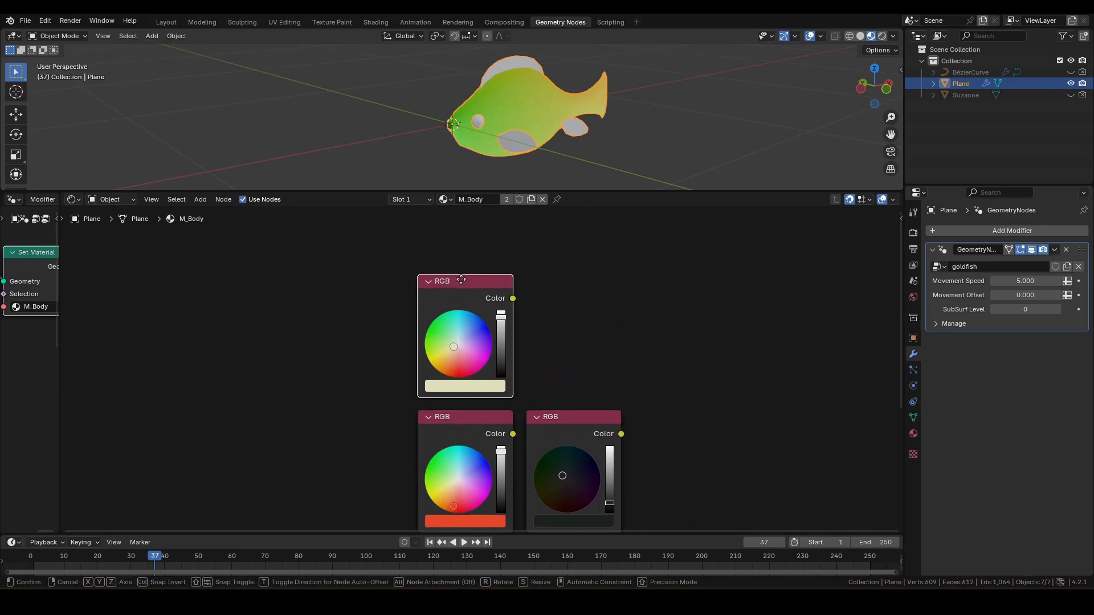
drag(563, 423, 819, 424)
middle_drag(710, 366, 694, 299)
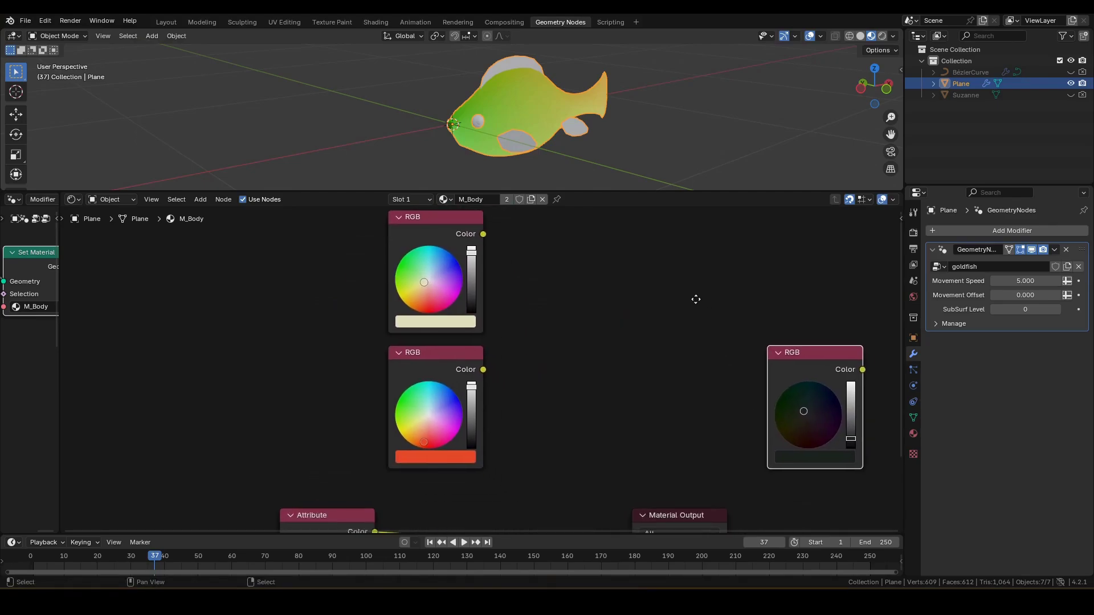
Mix the cream and orange colours into Material Output Surface and tidy the nodes around the Mix.
ctrl+shift+right_drag(444, 243, 433, 402)
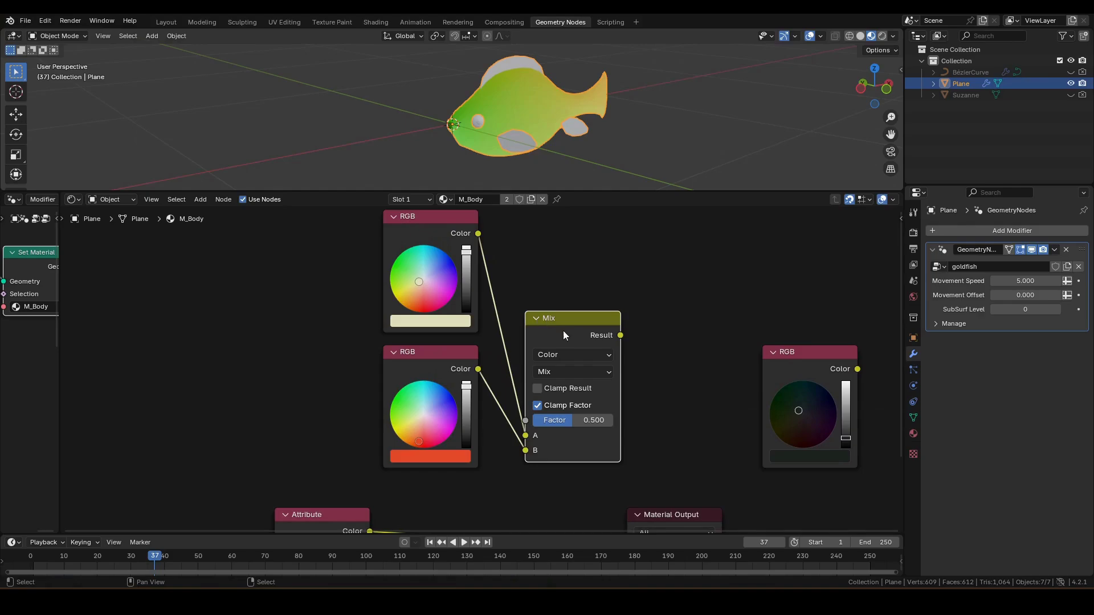
drag(573, 321, 557, 256)
shift+scroll(684, 354, down, 3)
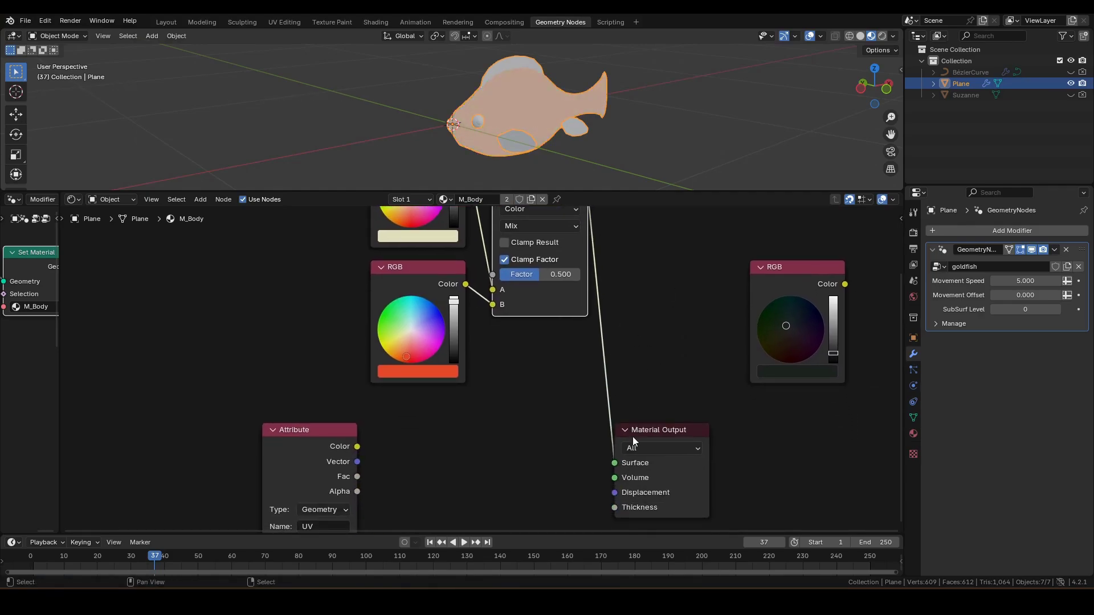
mouse_move(633, 437)
mouse_down()
mouse_move(760, 243)
mouse_move(598, 245)
mouse_up()
middle_drag(491, 366, 564, 366)
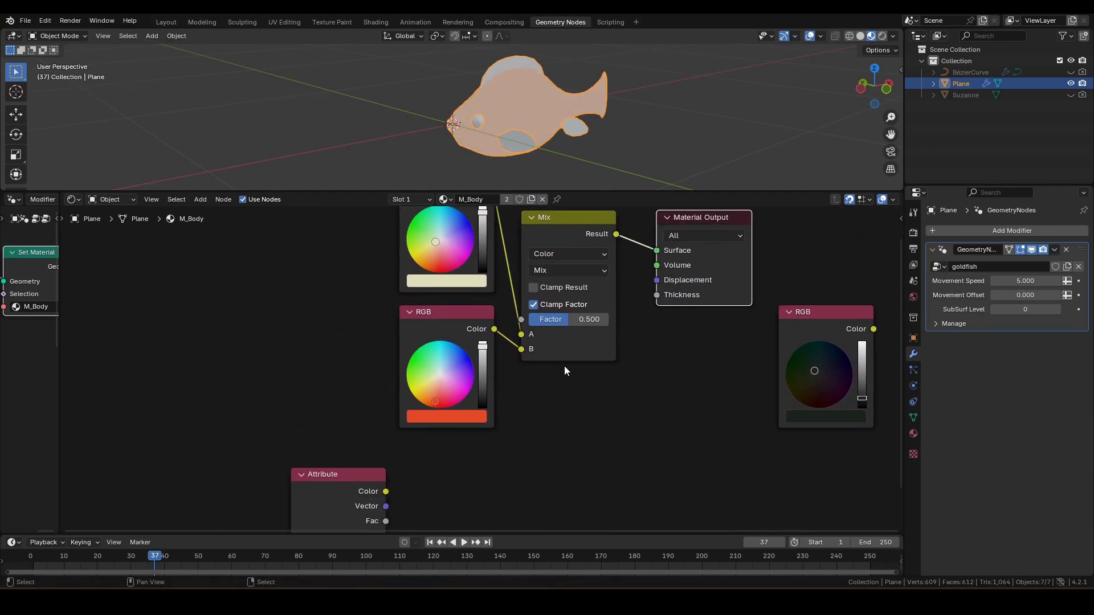
scroll(565, 366, down, 2)
drag(505, 389, 598, 433)
middle_drag(597, 434, 678, 384)
mouse_move(474, 449)
mouse_down()
mouse_move(325, 362)
mouse_move(444, 374)
mouse_up()
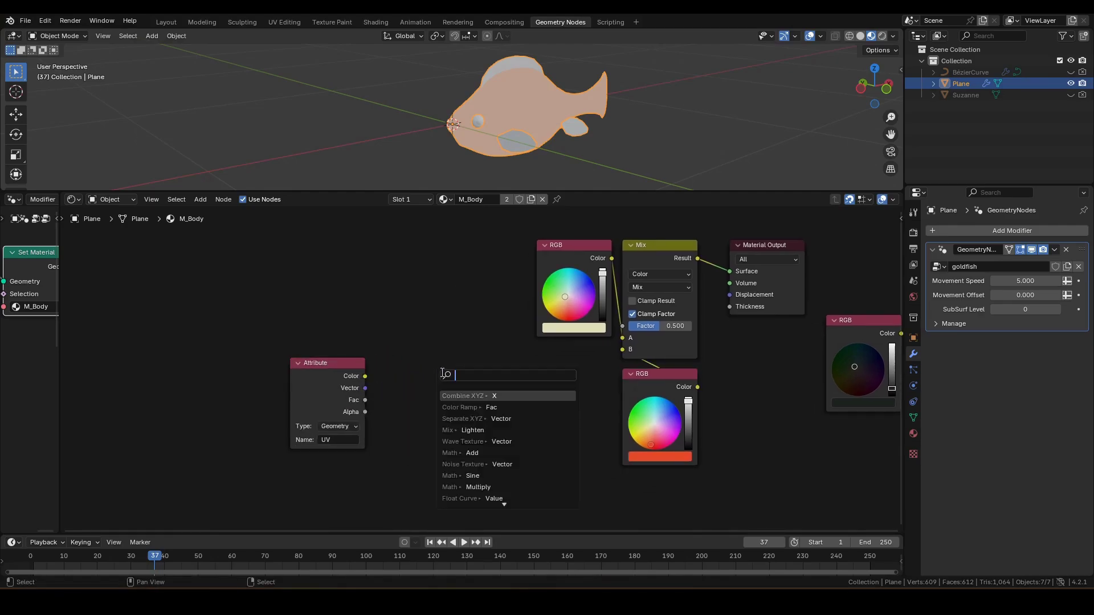
text(noise)
Add a UV-driven Noise Texture (Scale 10, Detail 5) and feed its Fac into the Mix Factor.
key(Return)
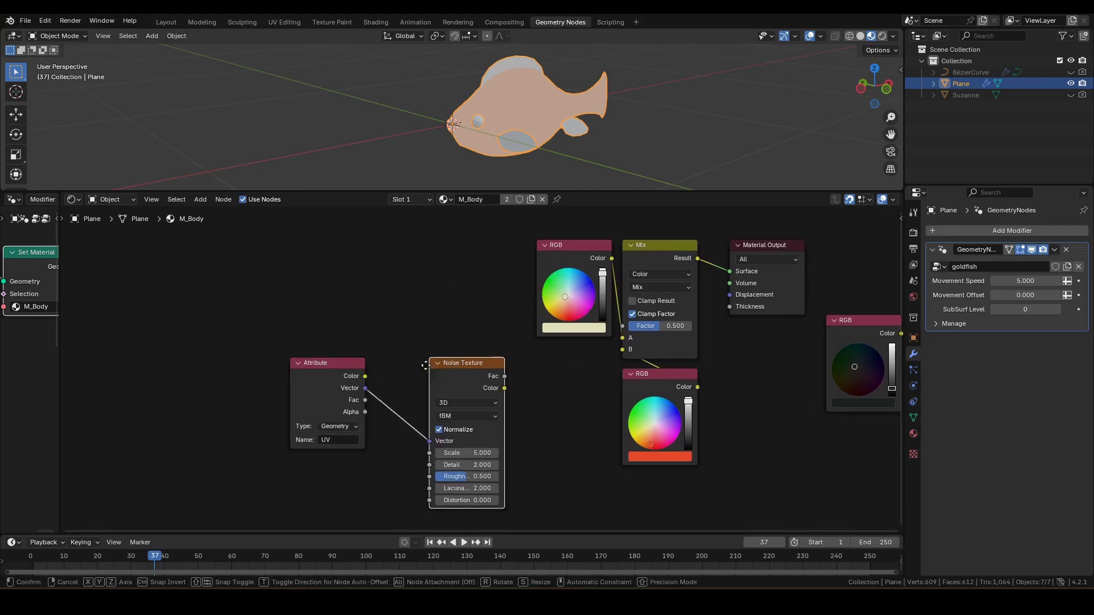
key(KP_Decimal)
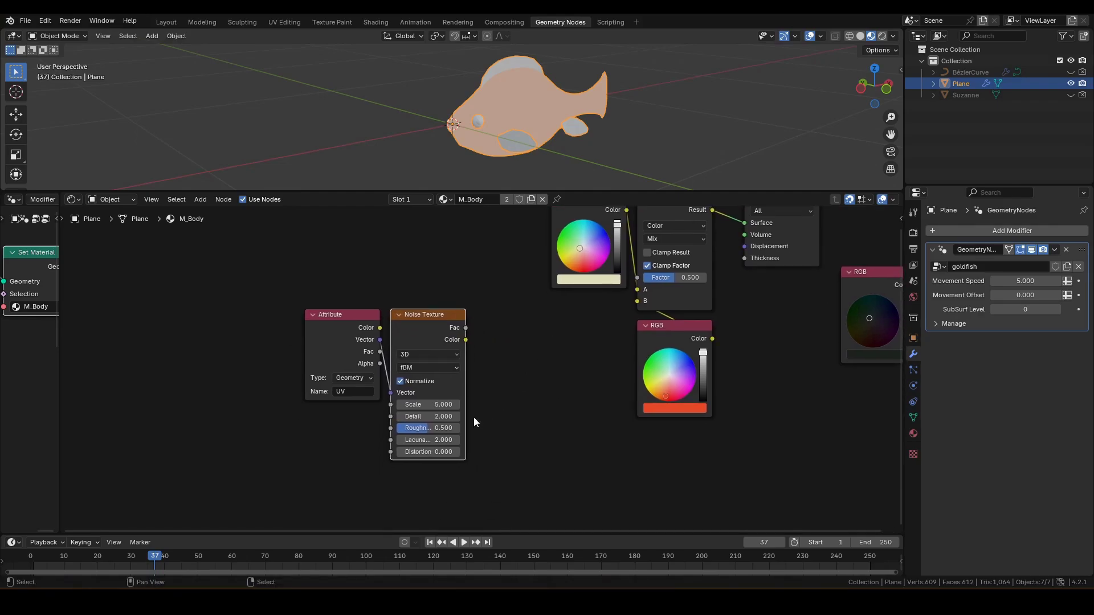
click(424, 405)
key(Tab)
text(5)
key(Return)
middle_drag(466, 387, 451, 411)
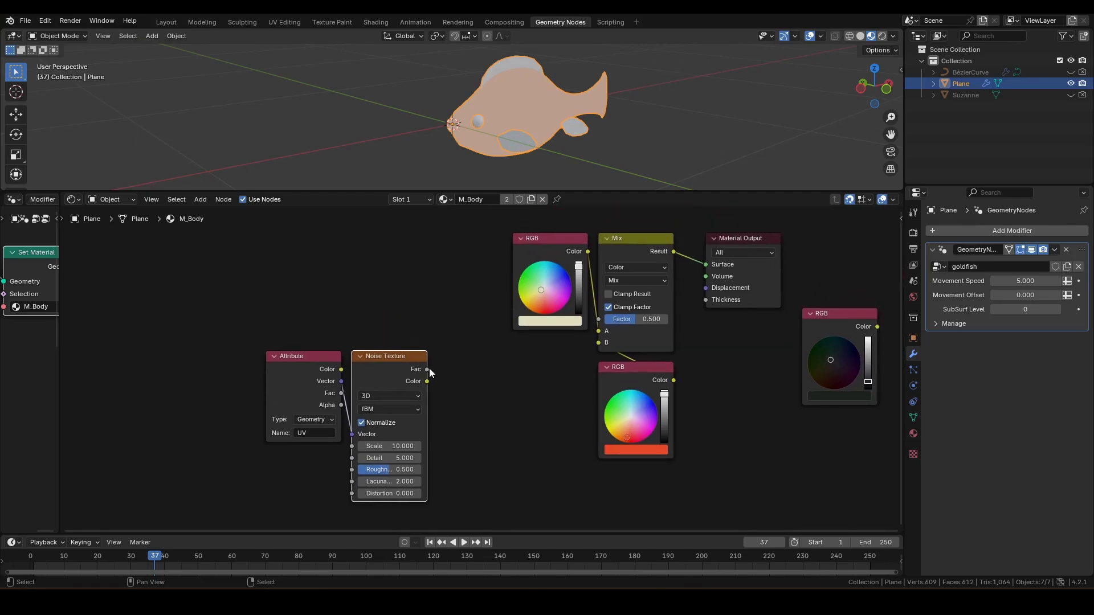
drag(426, 370, 598, 318)
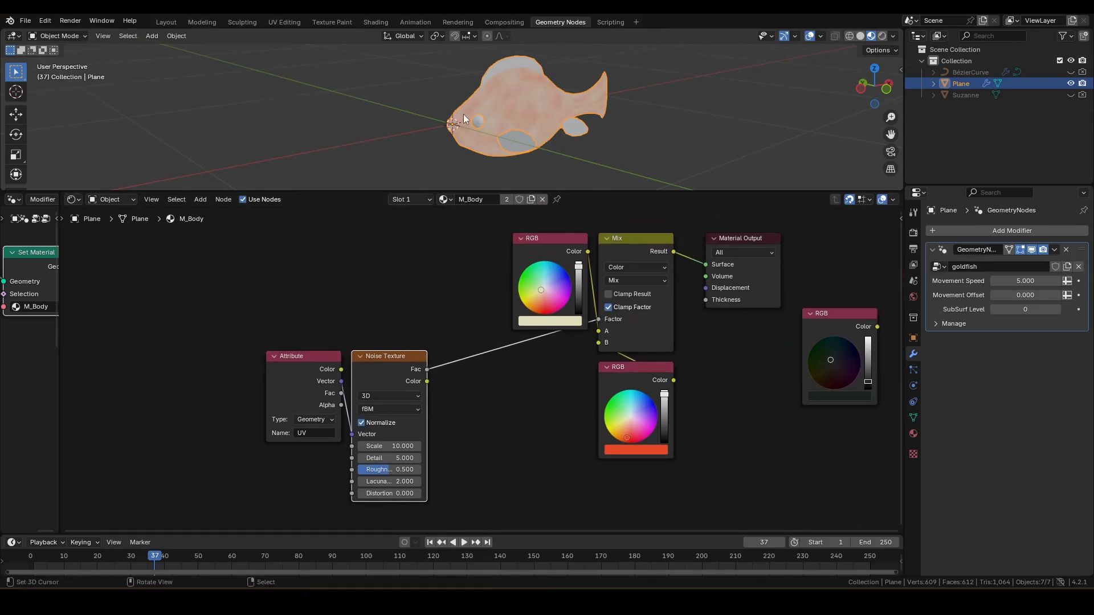
scroll(506, 126, up, 2)
scroll(556, 144, up, 1)
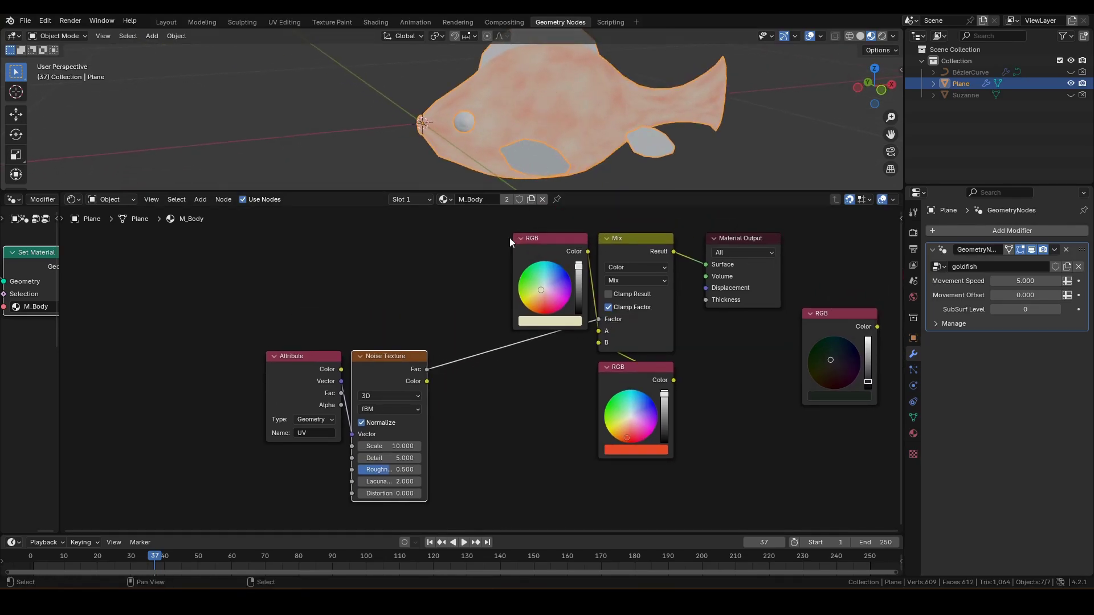
Insert a Map Range between Noise and Mix with From Min 0.5 and From Max 0.51.
key(shift+a)
text(mapra)
key(Return)
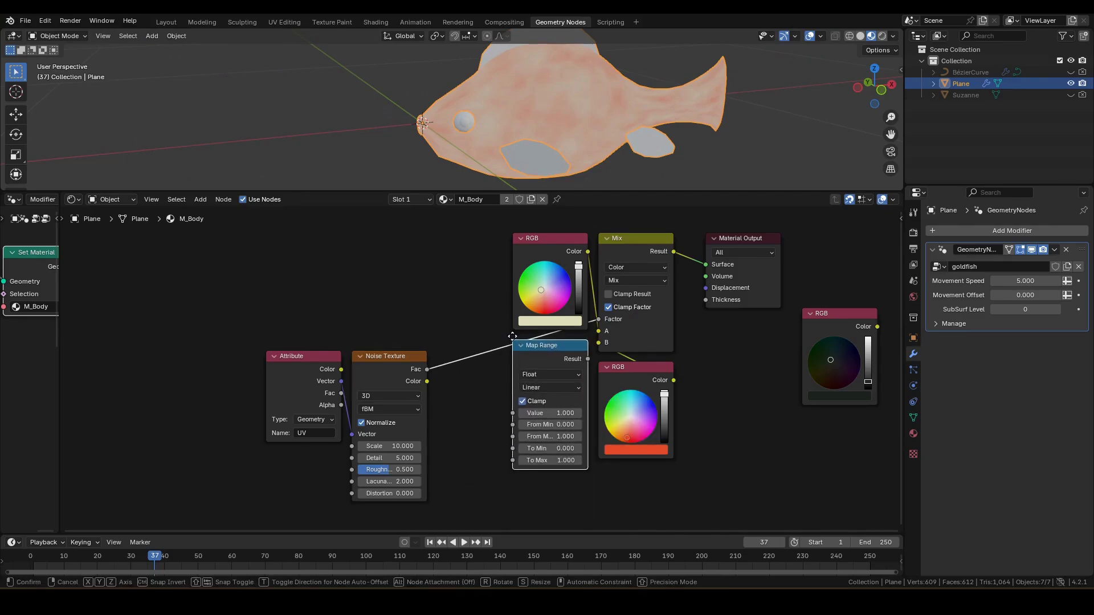
click(516, 343)
click(539, 424)
text(.5)
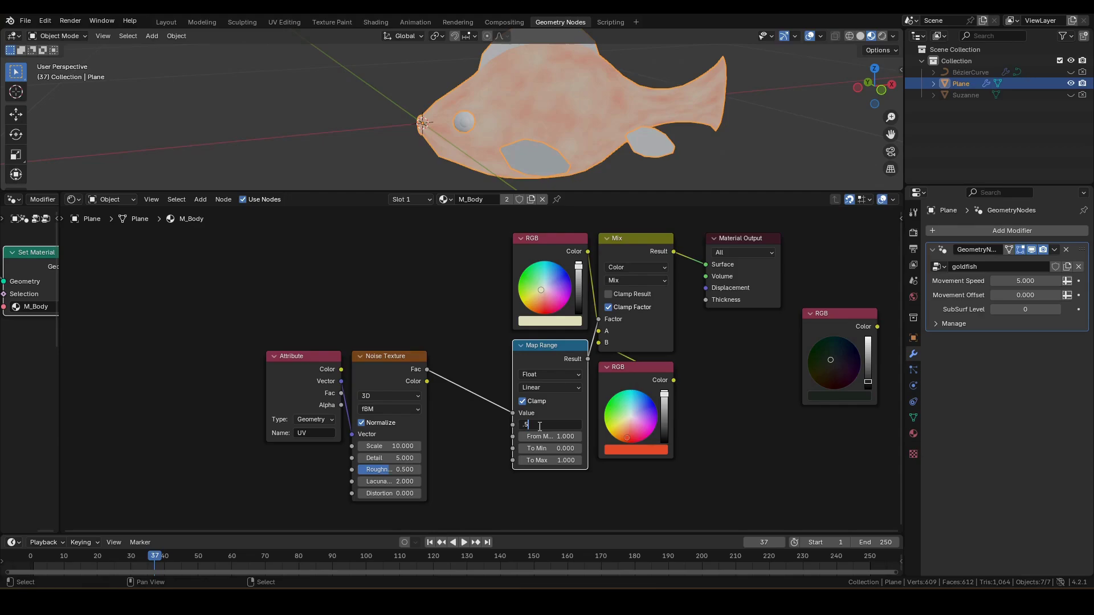
key(Tab)
text(.51)
key(Return)
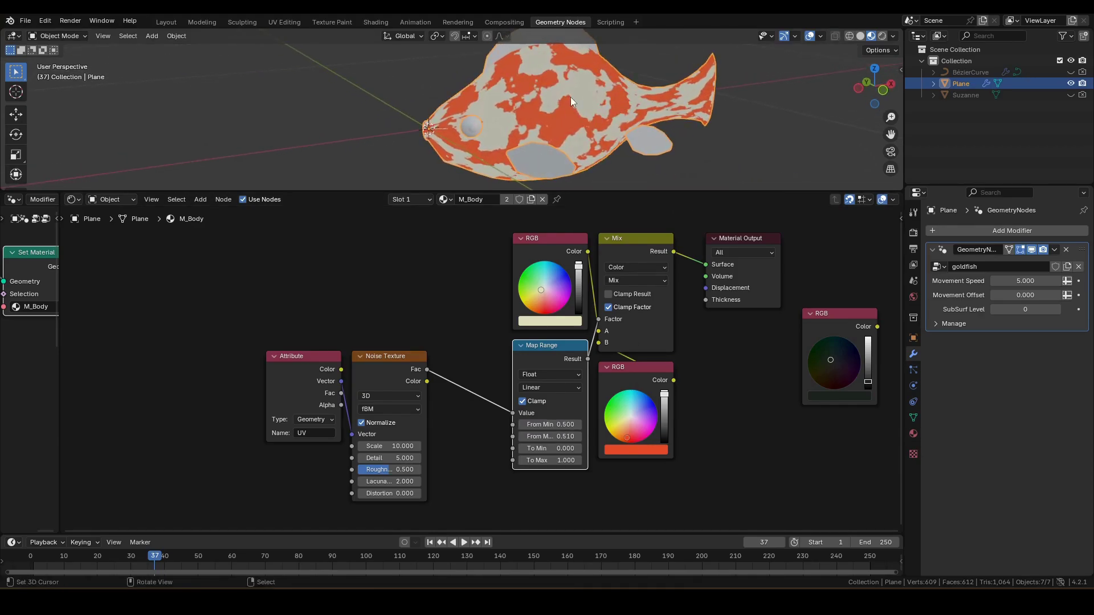
Set Map Range To Min 1 and To Max 0, then shift the Attribute and Noise nodes left.
click(549, 448)
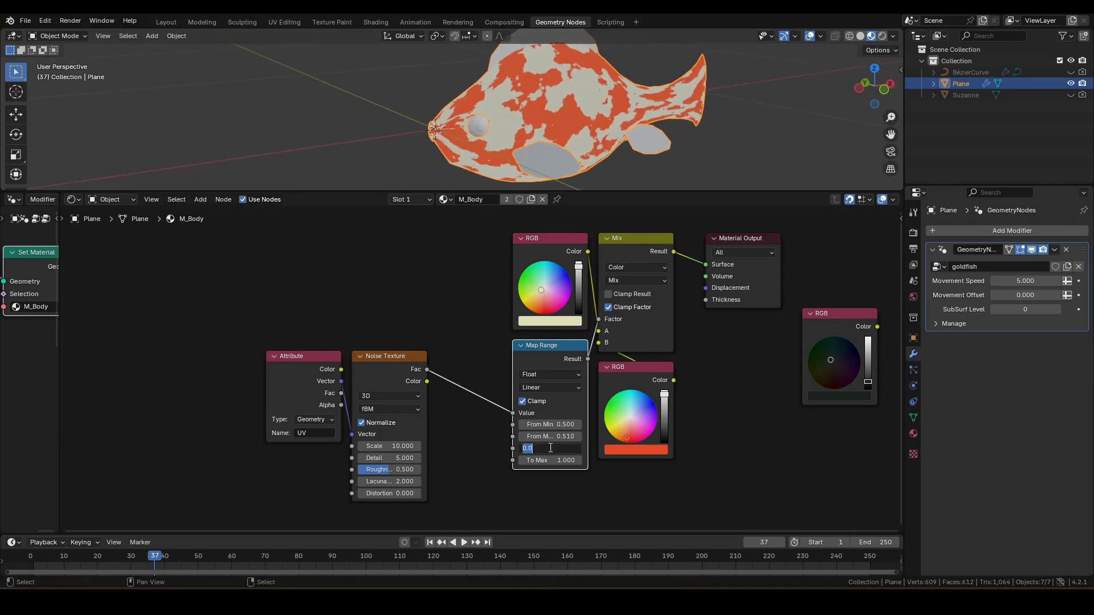
text(1)
key(Tab)
text(0)
key(Return)
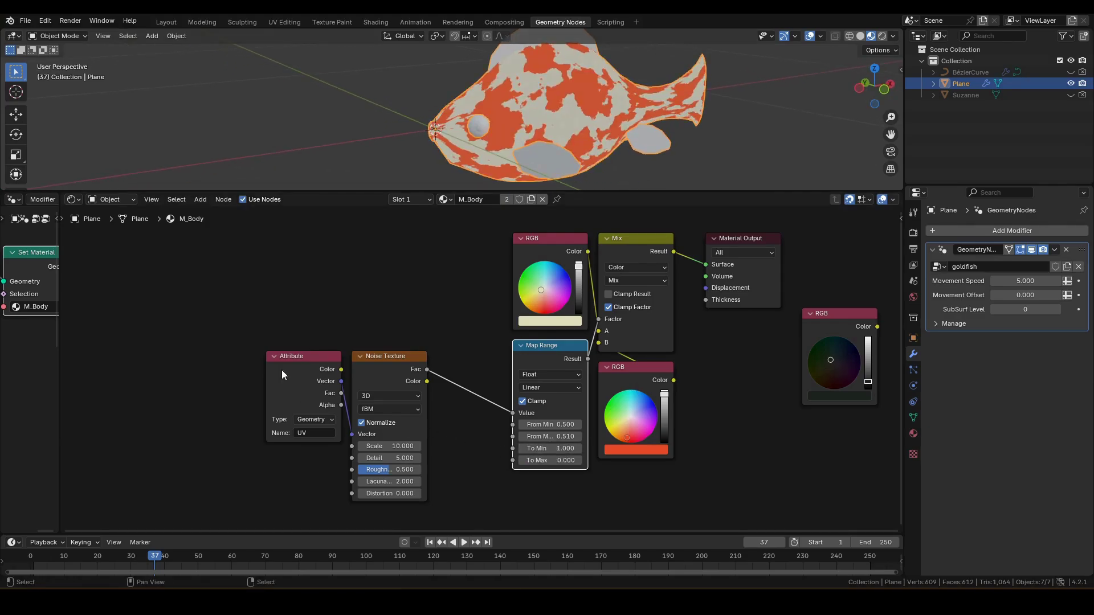
drag(234, 314, 432, 396)
key(g)
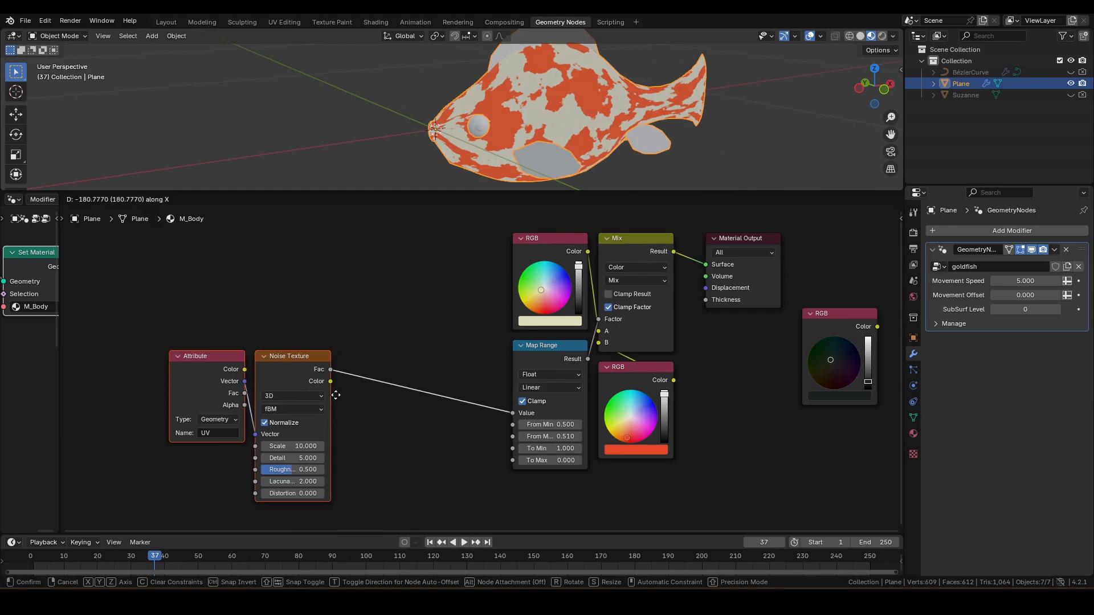
Add a Value node feeding the Map Range From Min.
click(336, 395)
middle_drag(438, 413, 446, 381)
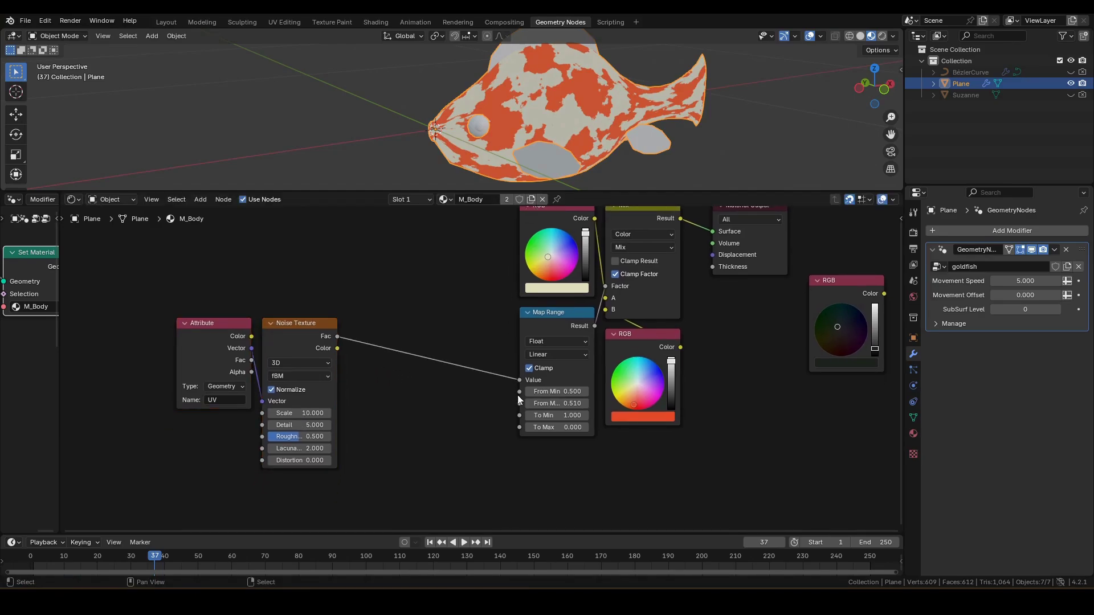
drag(518, 392, 392, 410)
text(va)
click(392, 427)
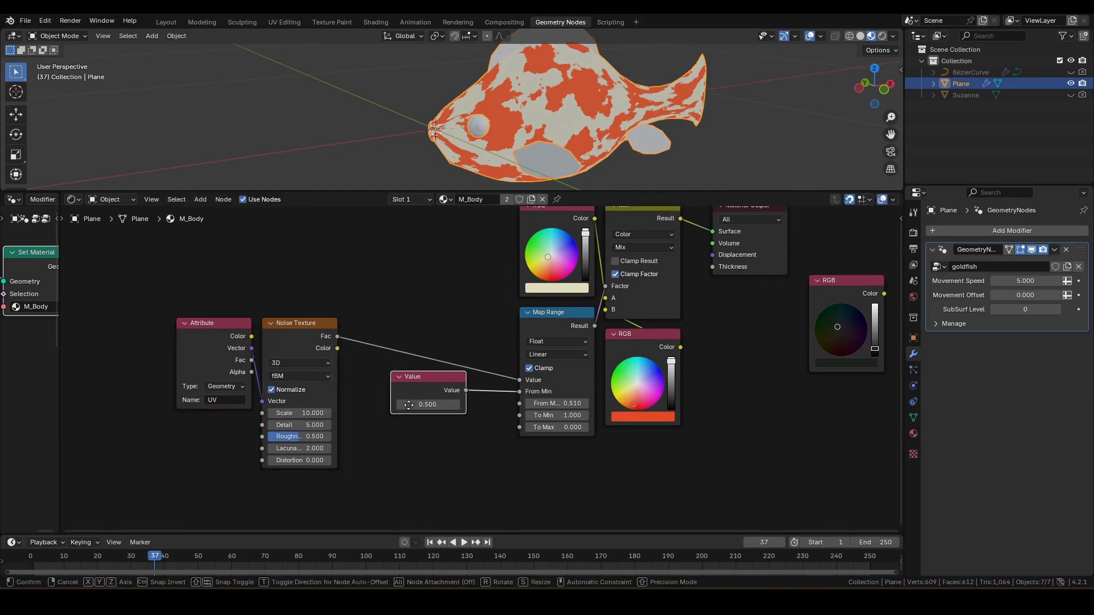
Add a Math Add node (+0.01) on the Value and feed its sum into From Max.
drag(444, 400, 467, 513)
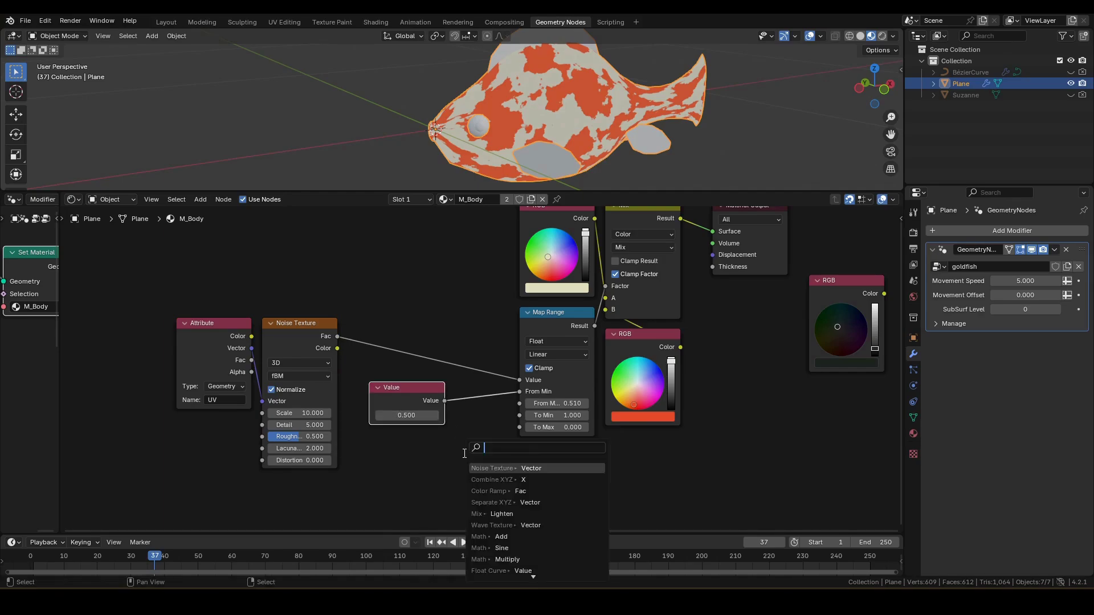
text(add)
key(Return)
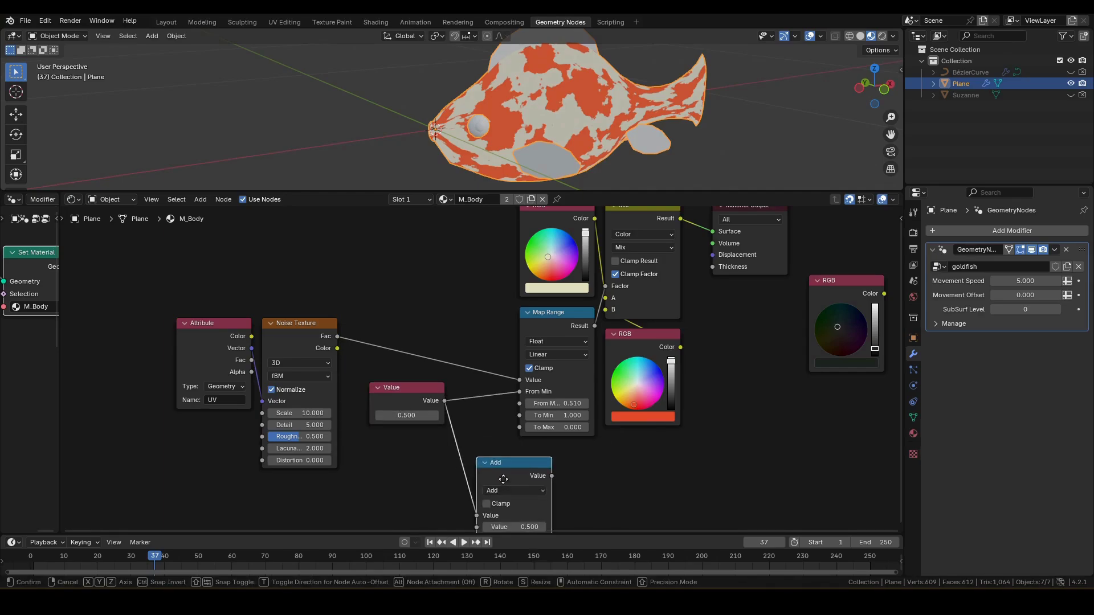
click(512, 490)
middle_drag(525, 444, 525, 403)
click(520, 488)
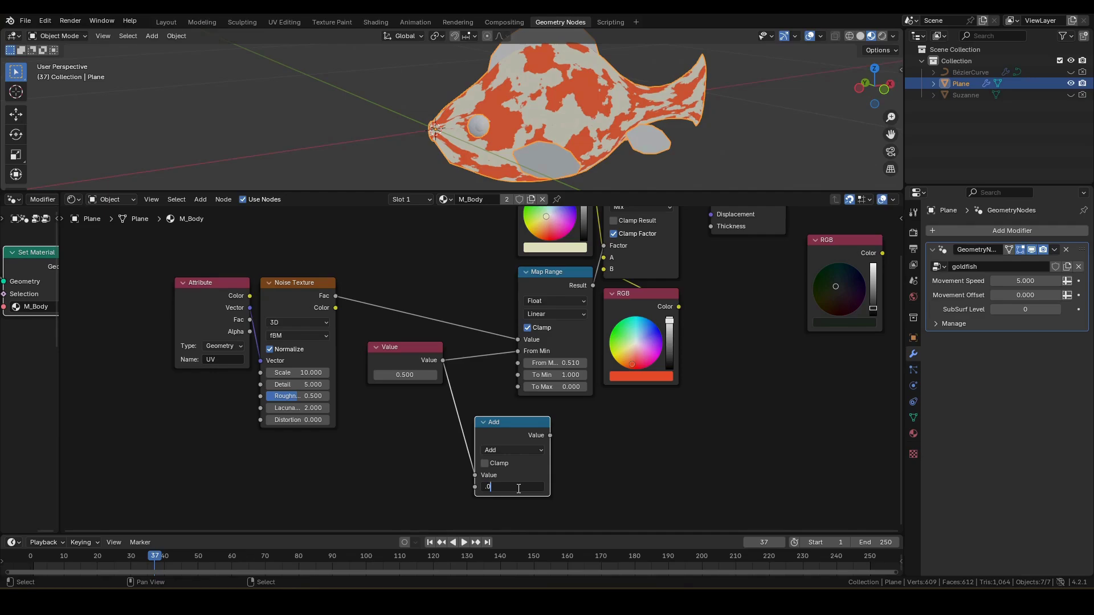
text(1)
key(Return)
drag(550, 436, 520, 363)
shift+right_drag(490, 347, 392, 362)
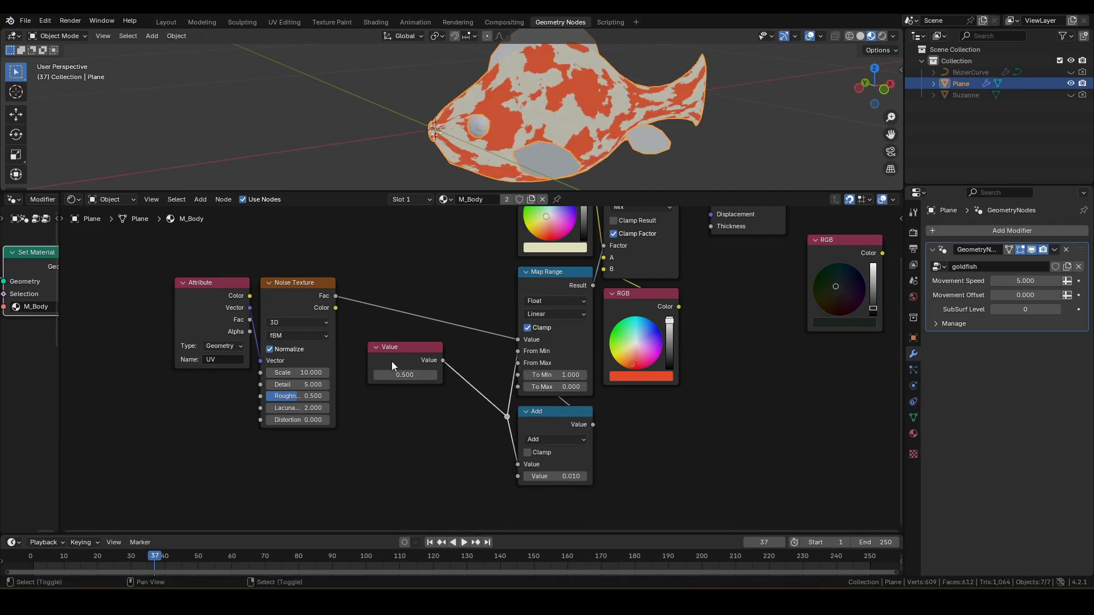
Adjust the threshold Value to 0.75 while orbiting to check the fish.
mouse_move(407, 370)
mouse_down()
mouse_move(376, 374)
mouse_move(453, 375)
mouse_move(367, 375)
mouse_up()
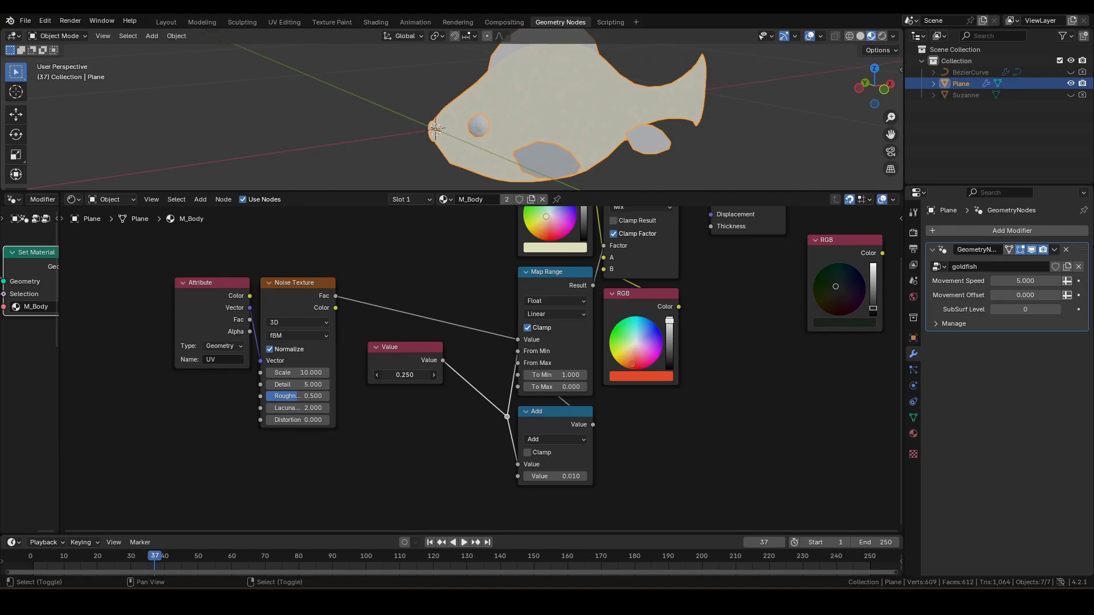
middle_drag(554, 112, 536, 95)
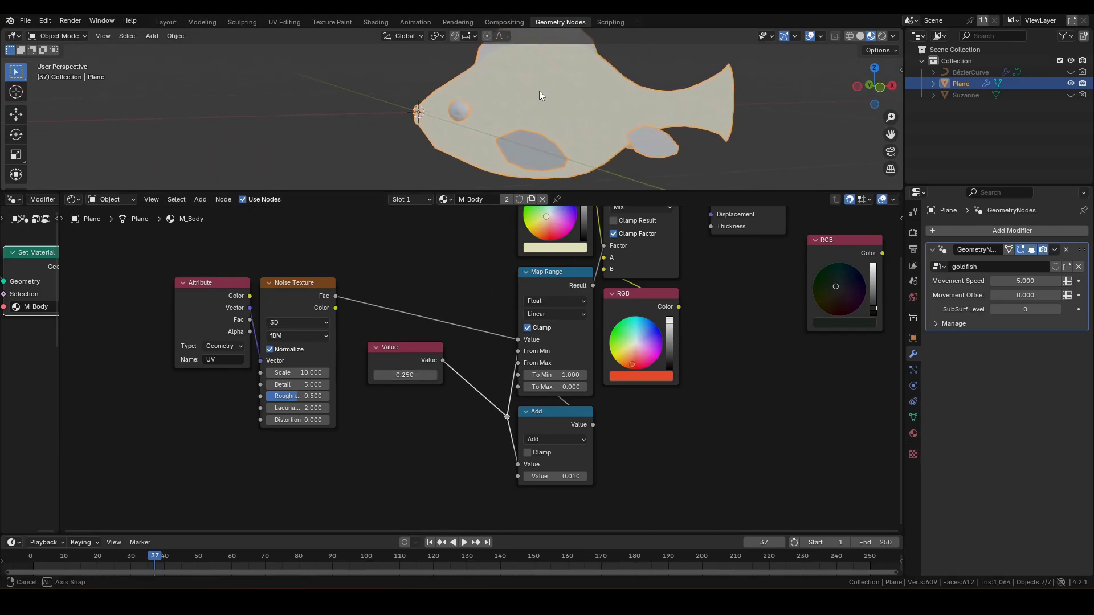
drag(406, 375, 445, 375)
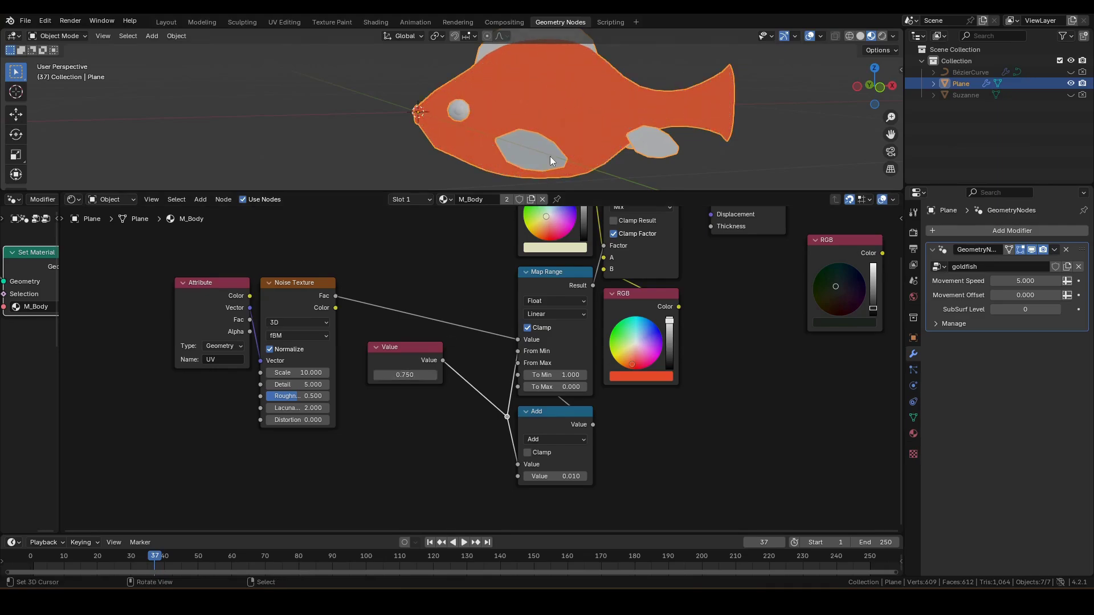
mouse_move(548, 151)
middle_down()
mouse_move(571, 141)
mouse_move(564, 155)
middle_up()
Add a second Map Range on the Value with output range 0.25 to 0.75.
drag(426, 382, 352, 478)
key(F3)
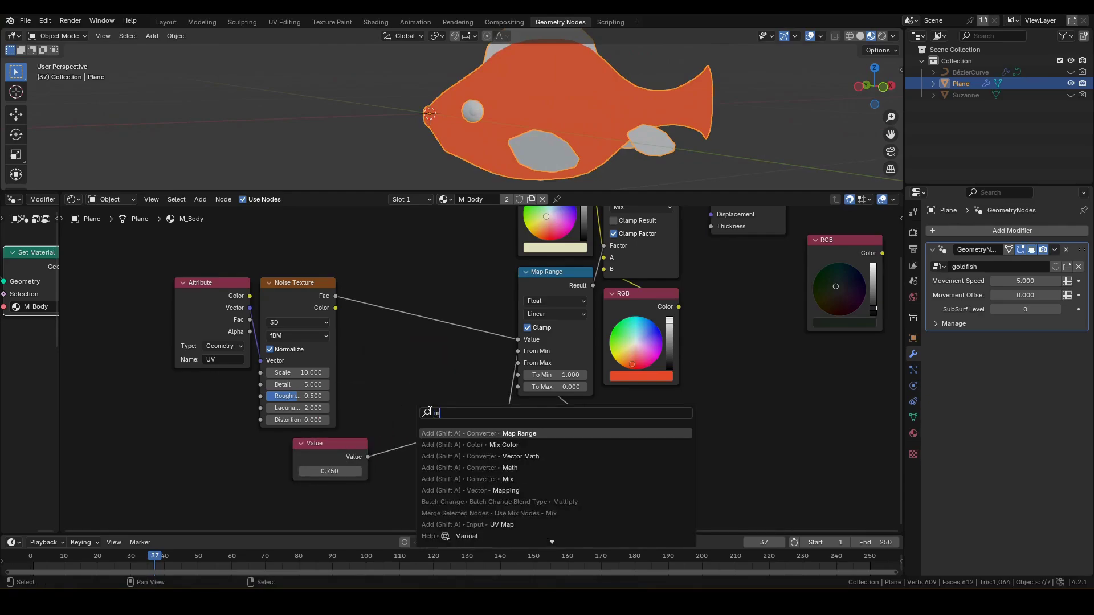
text(map ra)
key(Return)
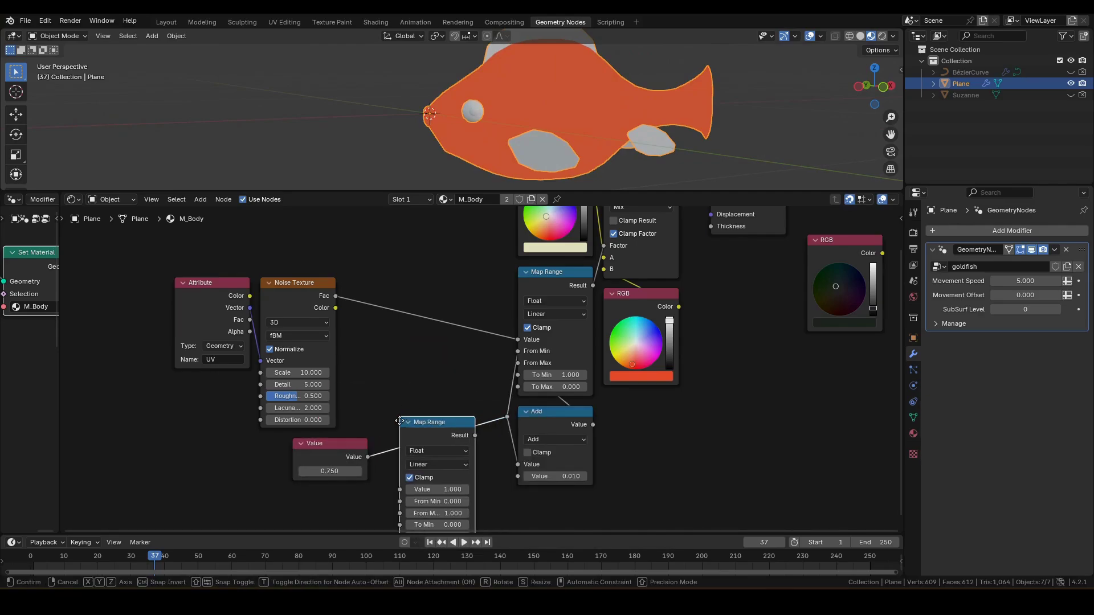
click(449, 424)
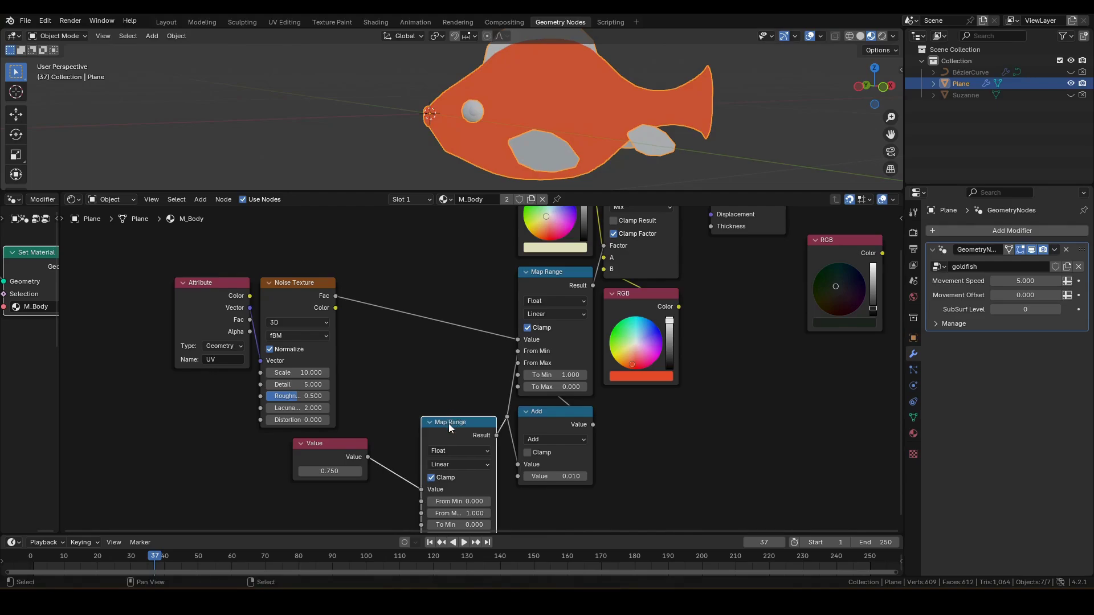
middle_drag(449, 425, 481, 364)
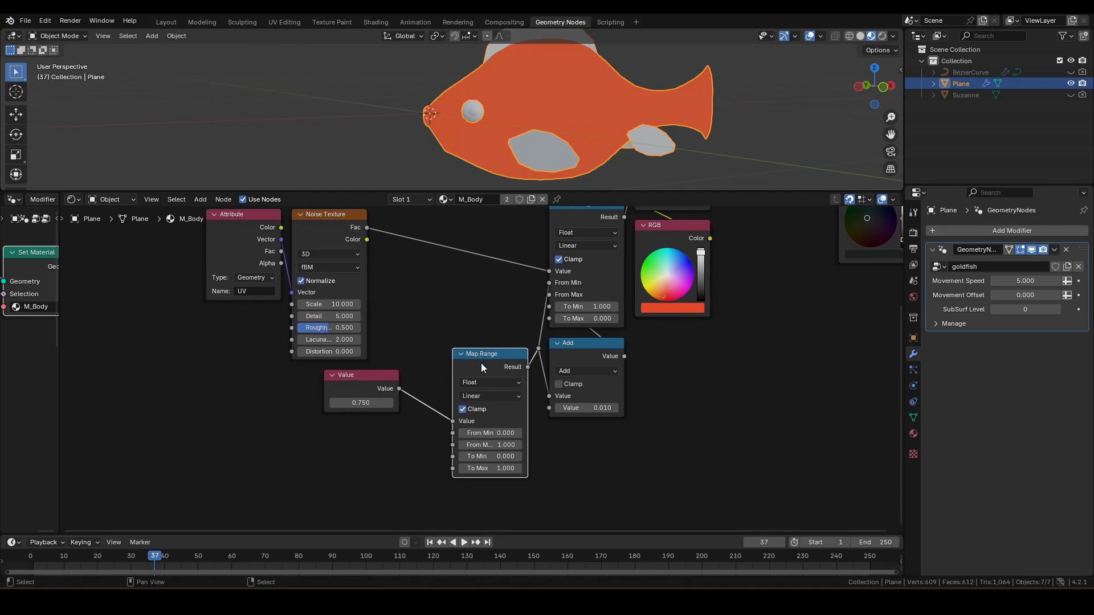
click(491, 457)
key(Tab)
text(.)
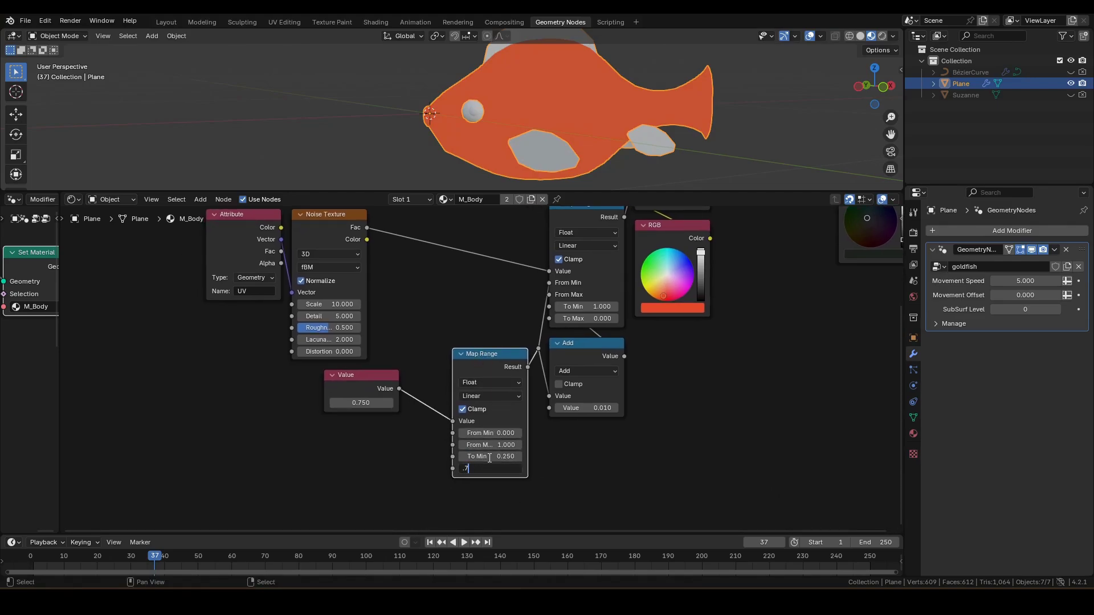
key(Return)
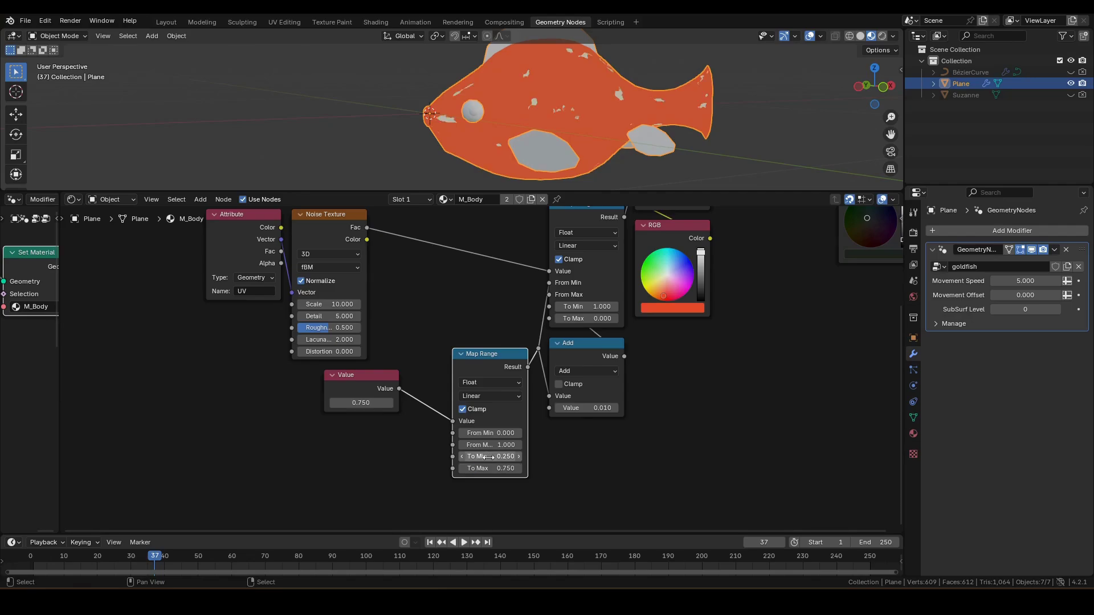
Tune the threshold Value down to 0 and then up to 0.390 for scattered spots.
drag(492, 366, 492, 387)
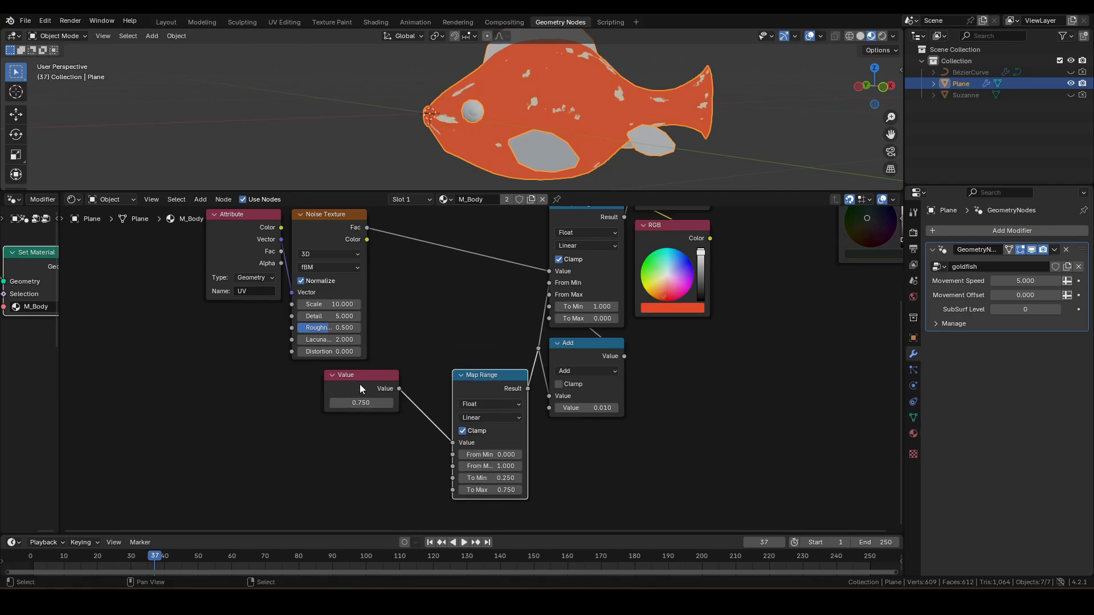
drag(363, 376, 406, 376)
drag(405, 403, 376, 403)
click(408, 403)
text(0)
key(Return)
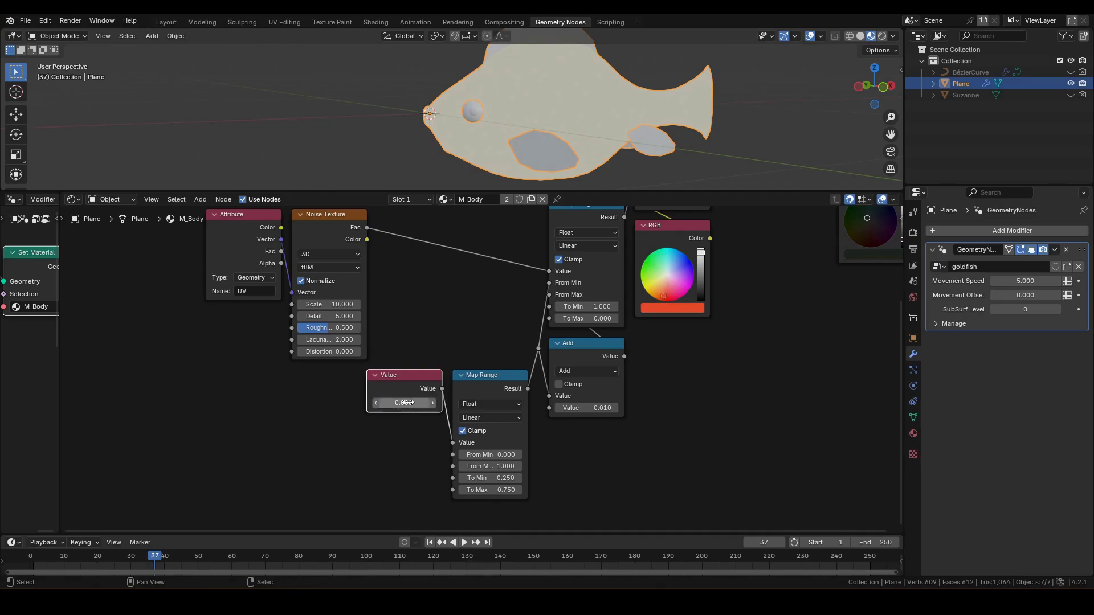
drag(404, 403, 428, 403)
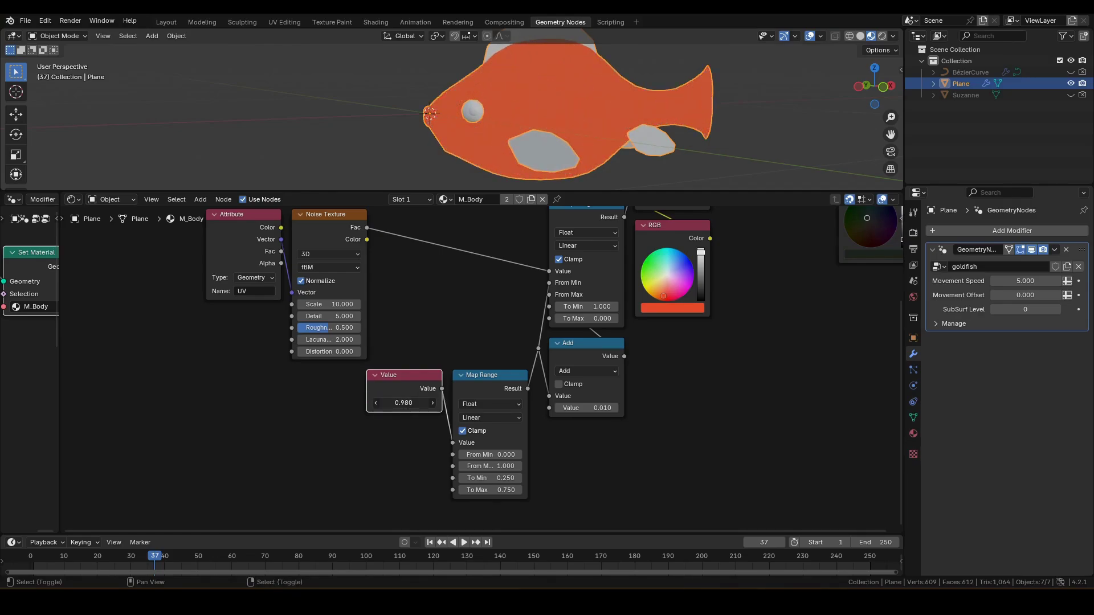
click(409, 403)
text(0.39)
key(Return)
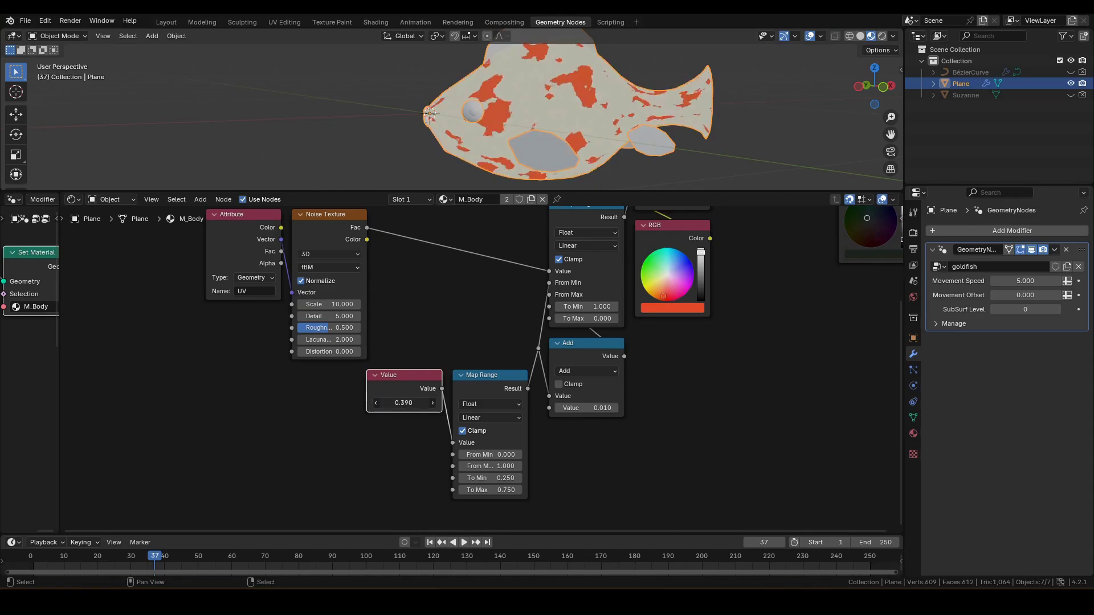
Pack the spot-pattern nodes together and move Material Output far to the right.
middle_drag(457, 305, 454, 354)
drag(174, 256, 392, 330)
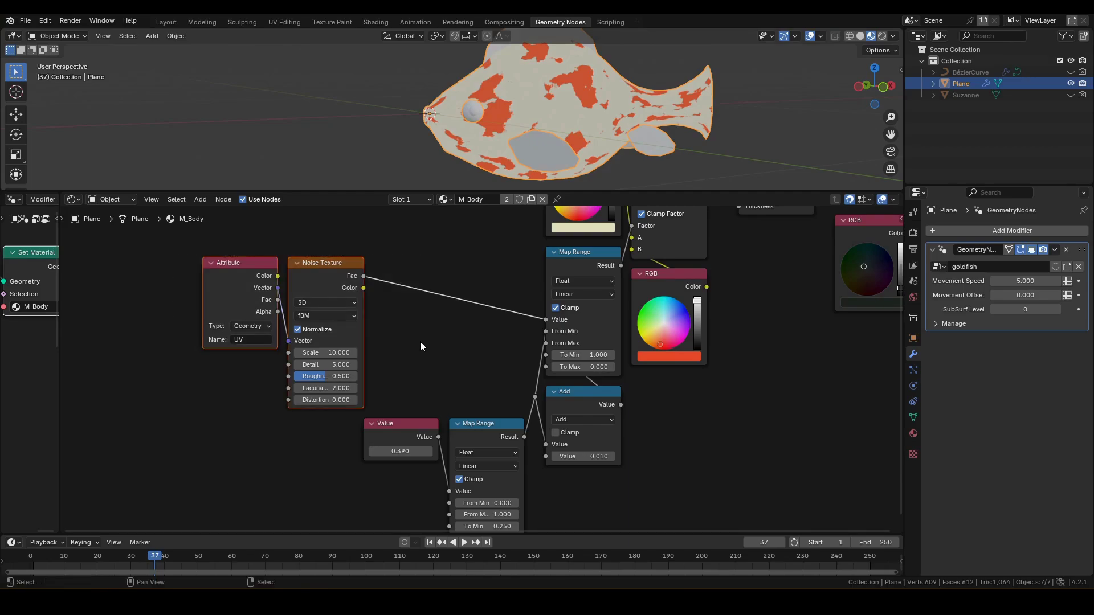
key(g)
click(582, 346)
shift+drag(359, 410, 539, 513)
drag(488, 423, 487, 413)
scroll(722, 418, down, 1)
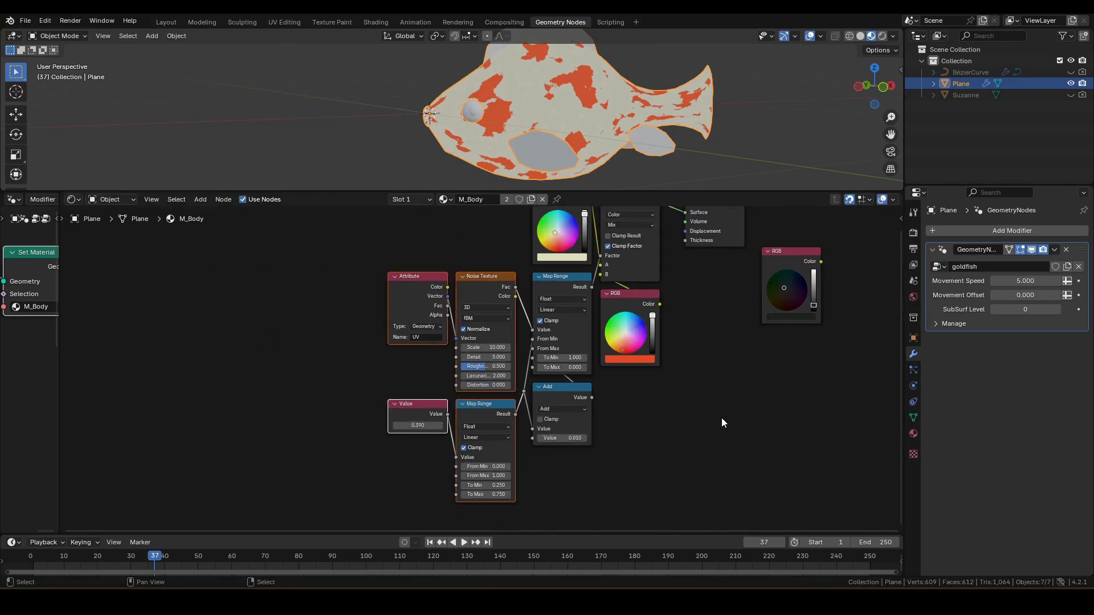
middle_drag(723, 419, 554, 467)
drag(616, 304, 809, 311)
middle_drag(808, 312, 650, 335)
drag(404, 261, 830, 282)
scroll(413, 382, down, 1)
middle_drag(413, 381, 470, 342)
Duplicate the spot-pattern group to the right and delete the copy's two colour nodes.
drag(171, 227, 426, 454)
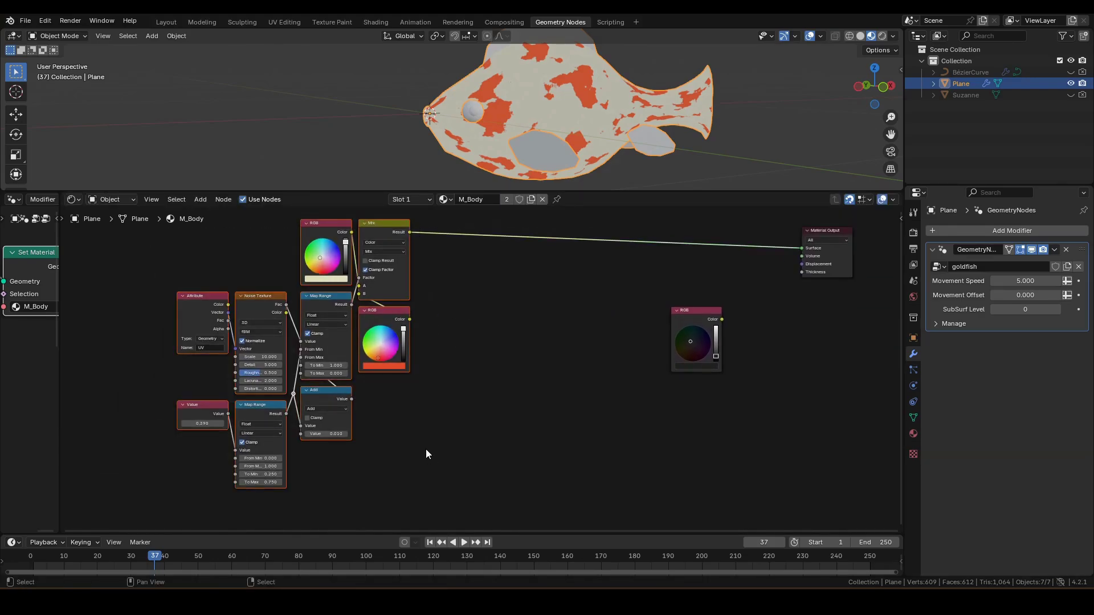
key(shift+d)
key(x)
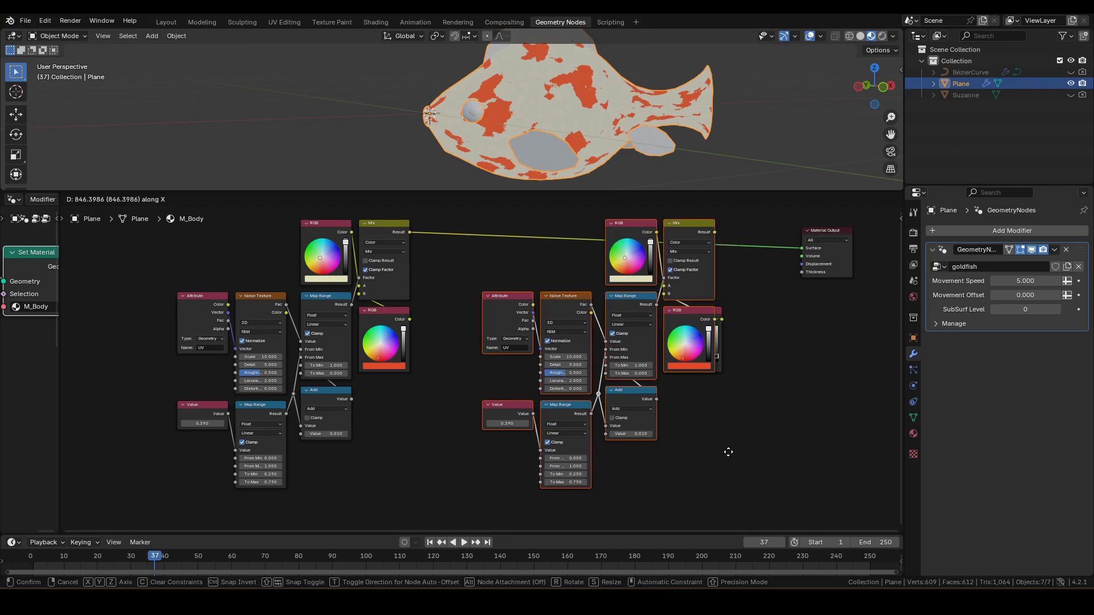
click(698, 452)
click(718, 335)
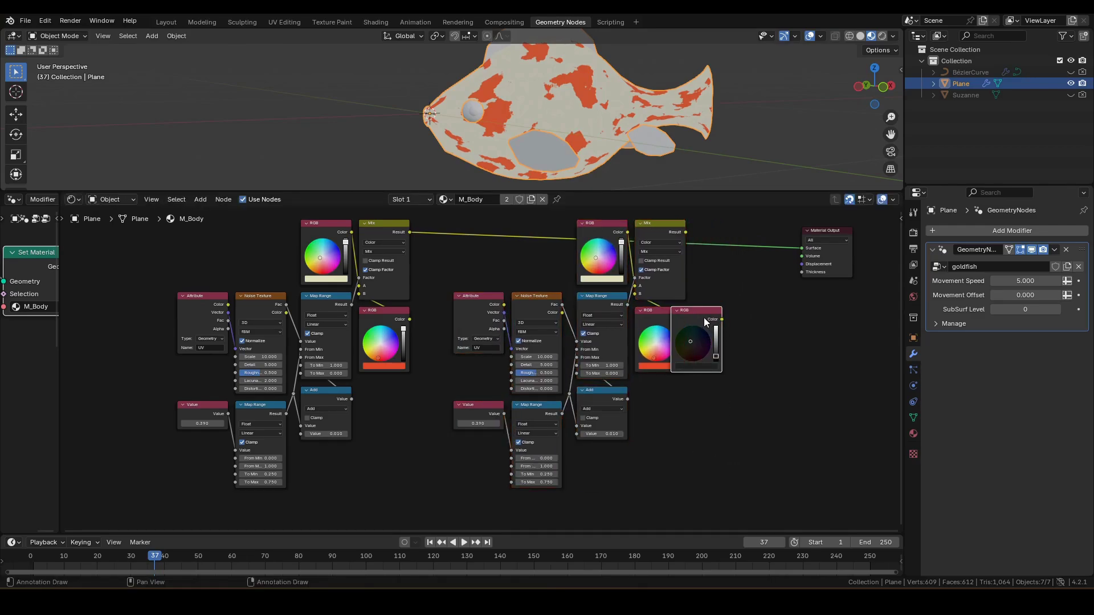
key(ctrl+z)
click(587, 222)
click(661, 310)
key(x)
Chain the first Mix into the second Mix's A input and the second Mix into Material Output.
middle_drag(663, 308, 646, 433)
scroll(374, 375, up, 2)
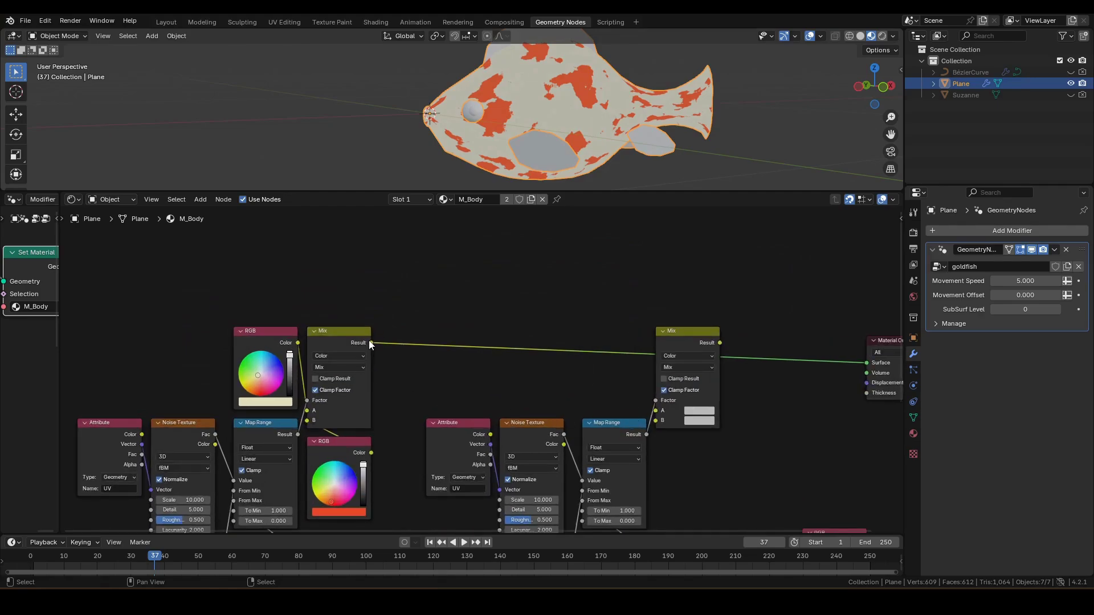
drag(371, 343, 657, 411)
middle_drag(646, 442, 598, 342)
mouse_move(758, 438)
mouse_down()
mouse_move(610, 369)
mouse_move(627, 351)
mouse_move(614, 330)
mouse_up()
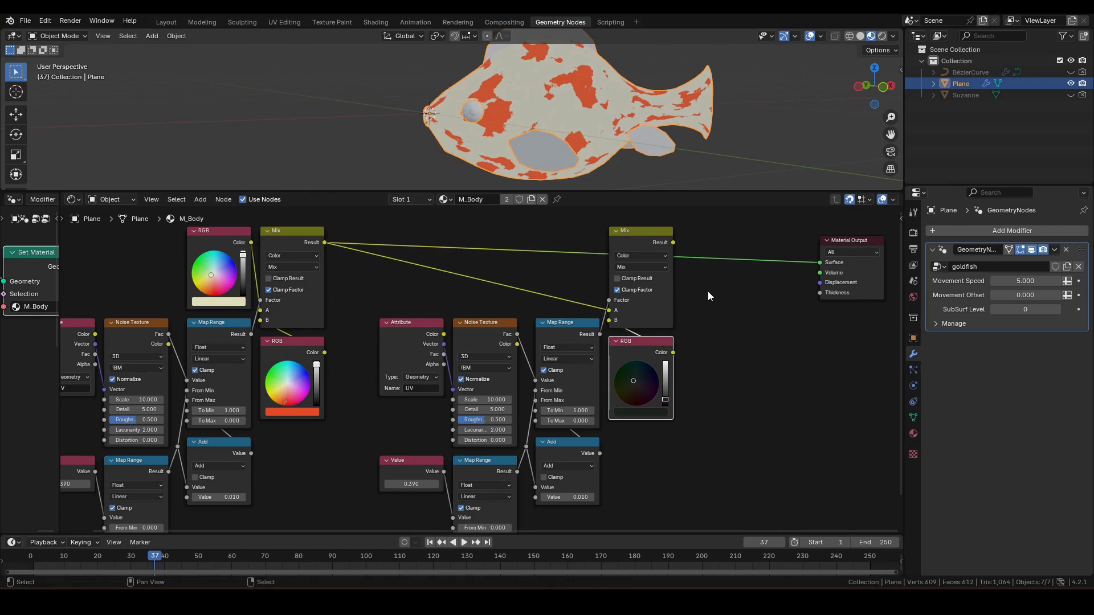
ctrl+shift+click(642, 234)
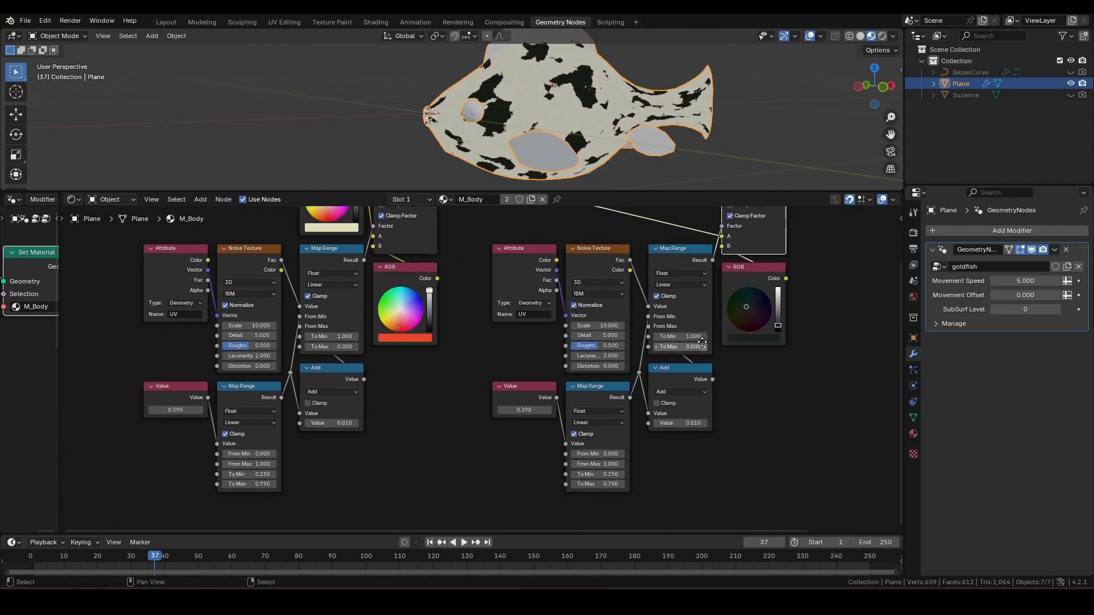
Set the duplicated pattern's threshold Value to 0.350.
middle_drag(606, 364, 731, 297)
scroll(553, 123, up, 2)
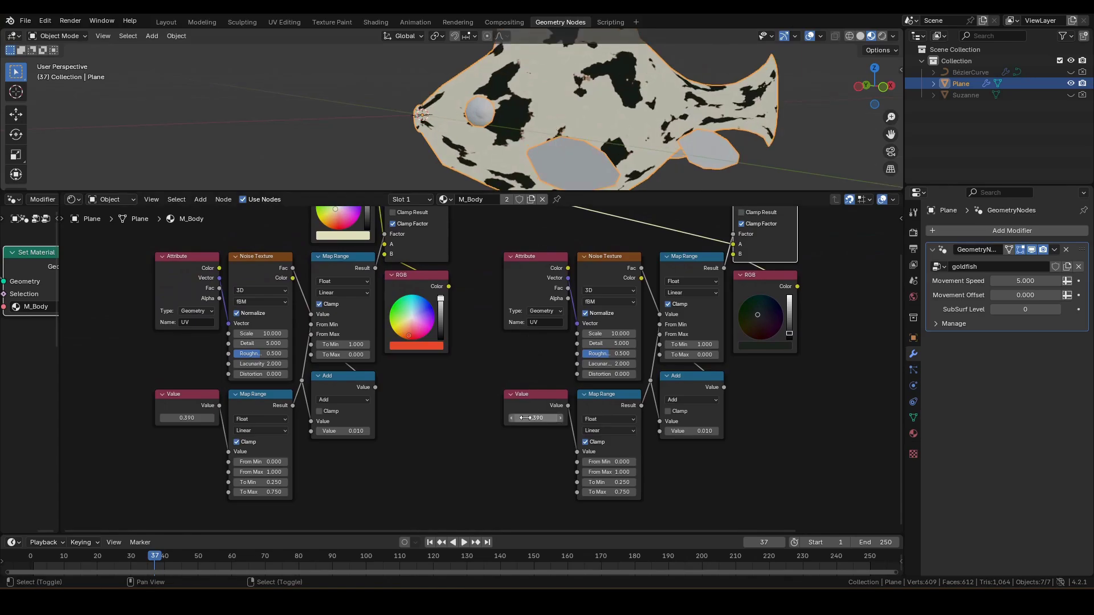
drag(542, 417, 521, 417)
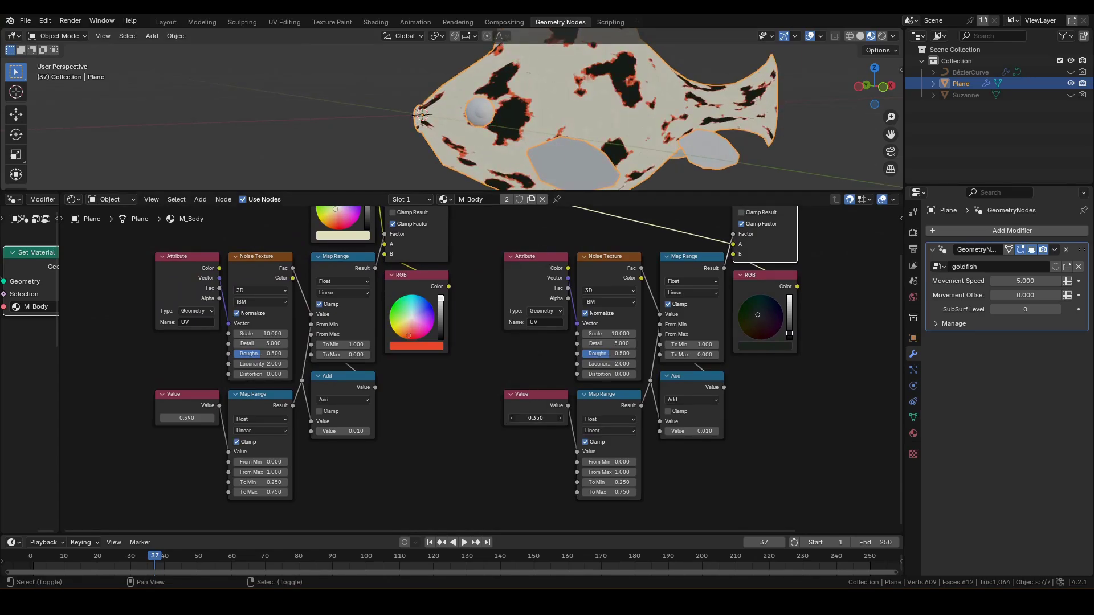
drag(521, 417, 543, 417)
scroll(667, 403, down, 1)
middle_drag(667, 404, 617, 455)
Insert a Vector Math Add with 0.5 offset between the copy's UV Attribute and Noise.
drag(466, 245, 678, 504)
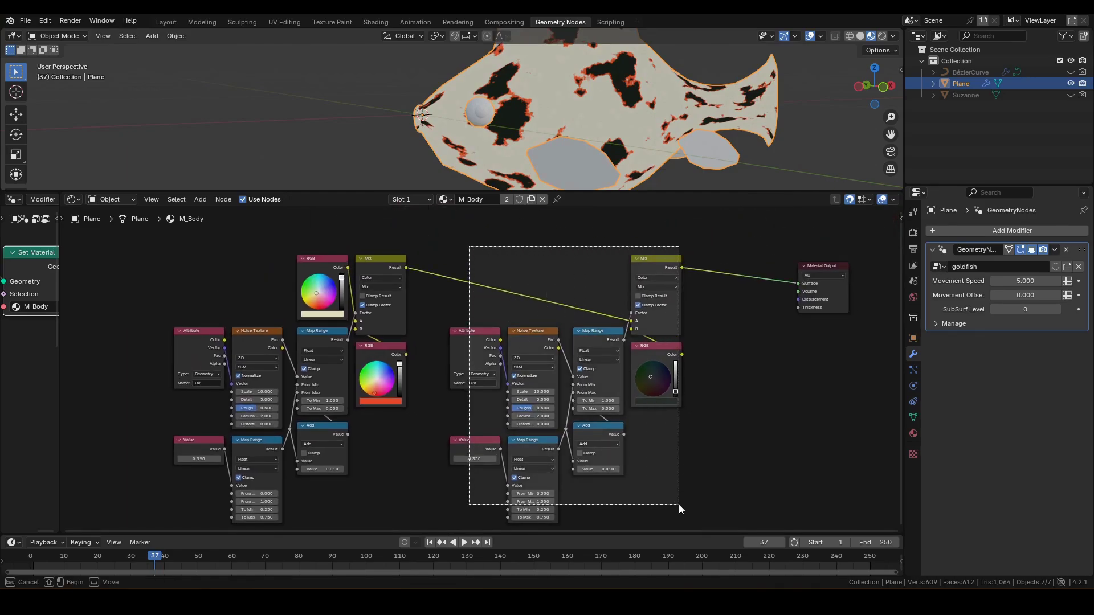
key(g)
scroll(720, 476, up, 2)
scroll(651, 362, up, 1)
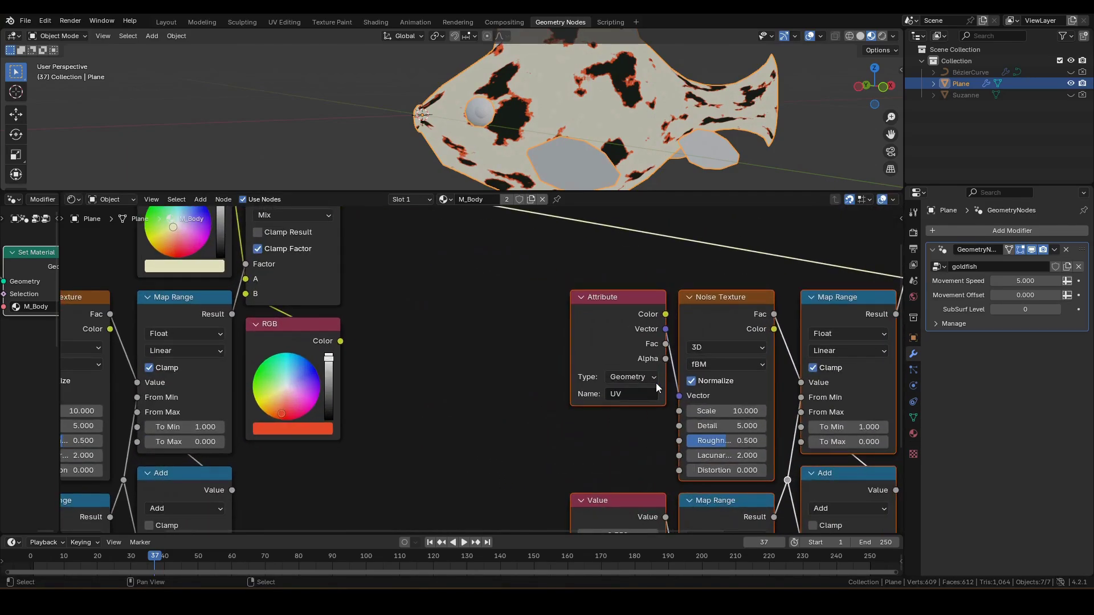
click(480, 294)
drag(503, 328, 587, 378)
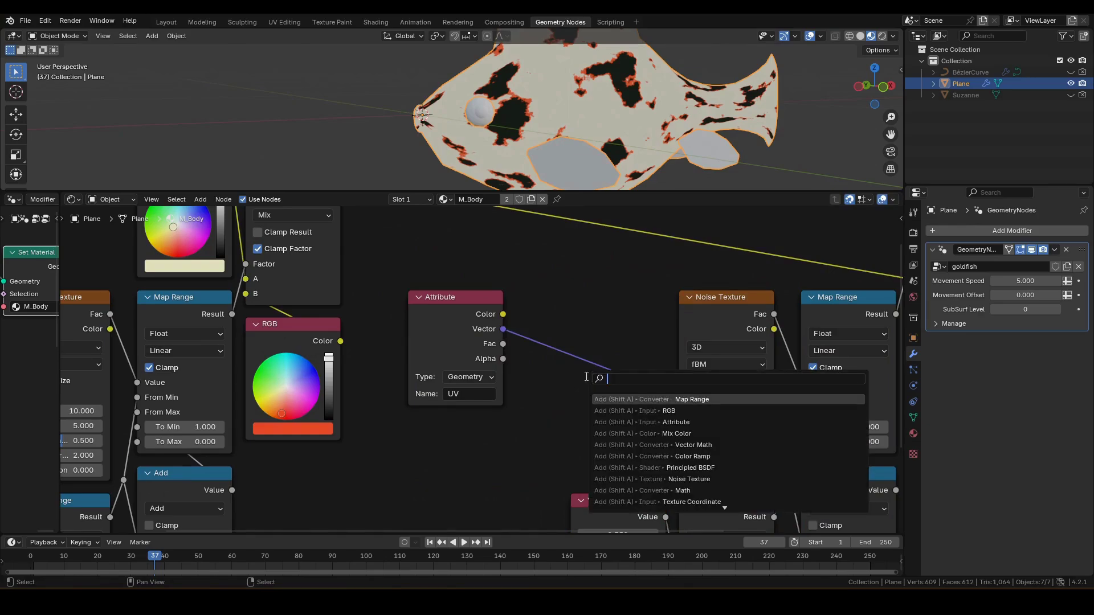
text(vm)
key(Return)
click(615, 377)
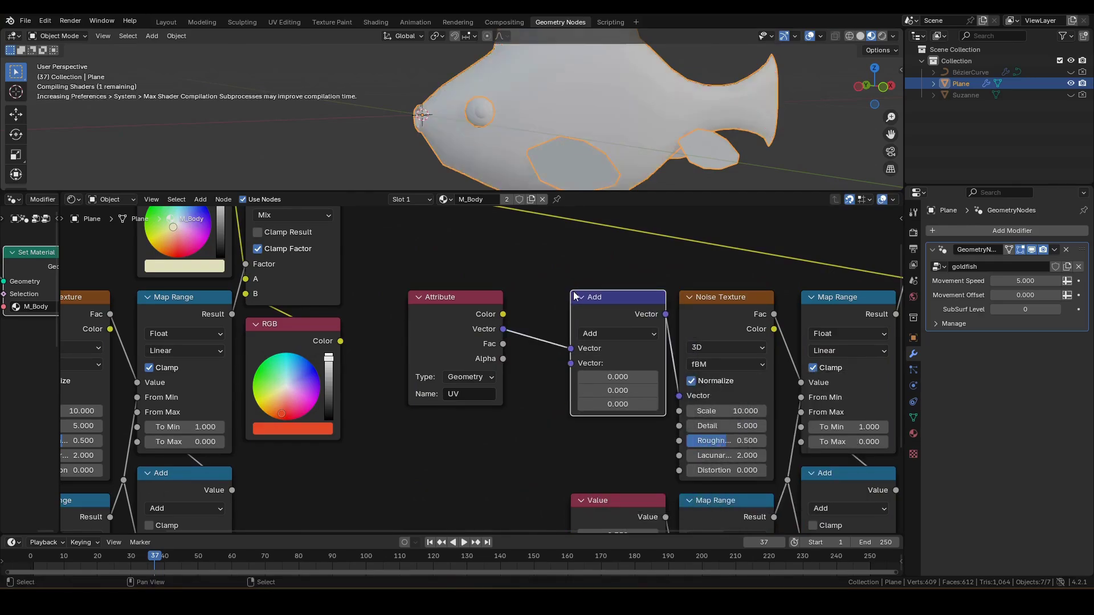
click(613, 377)
text(.5)
key(Return)
Position the Attribute node beside the Add node and hide unused outputs on both Attribute nodes.
drag(476, 306, 532, 306)
scroll(461, 355, down, 2)
middle_drag(461, 355, 549, 371)
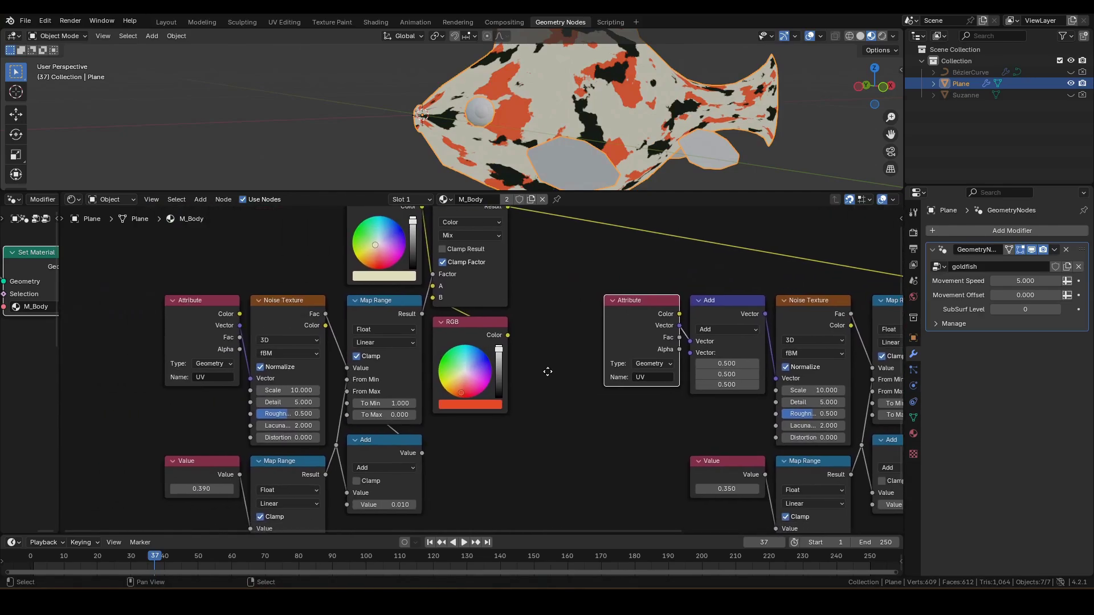
click(215, 322)
shift+click(617, 315)
key(ctrl+h)
scroll(632, 393, down, 1)
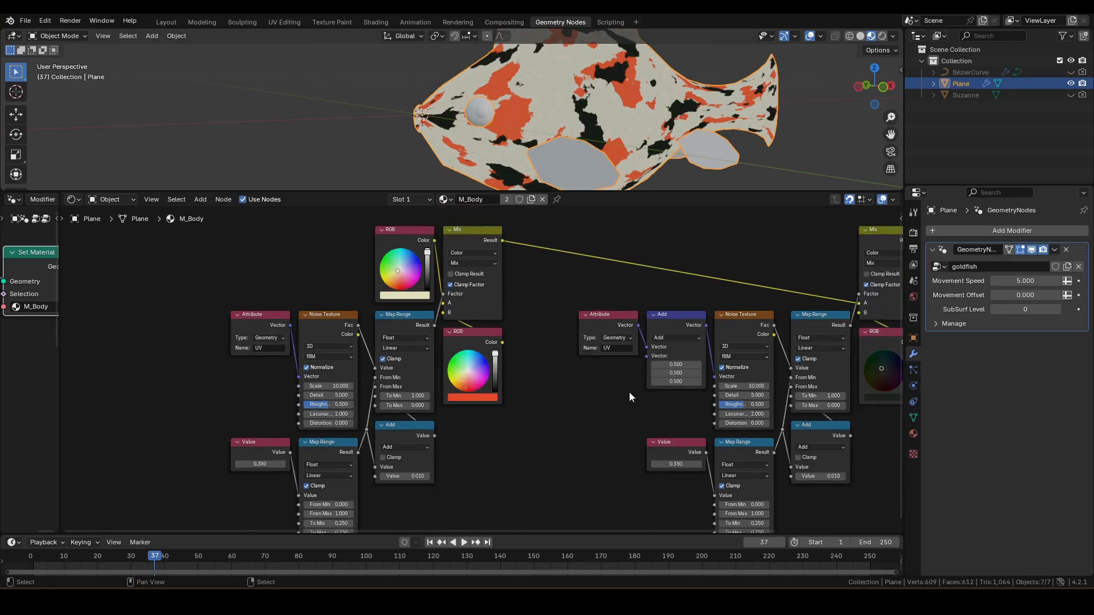
Set thresholds to 0.55 (black) and 0.50 (orange), and widen the geometry nodes editor.
middle_drag(631, 392, 543, 396)
ctrl+scroll(588, 468, up, 2)
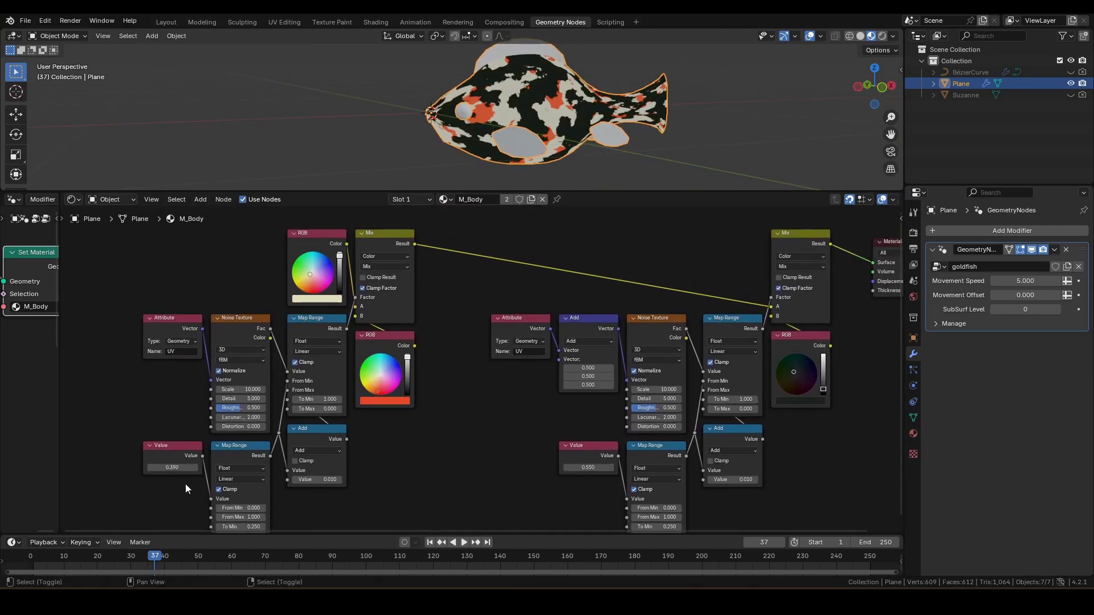
ctrl+drag(176, 468, 212, 470)
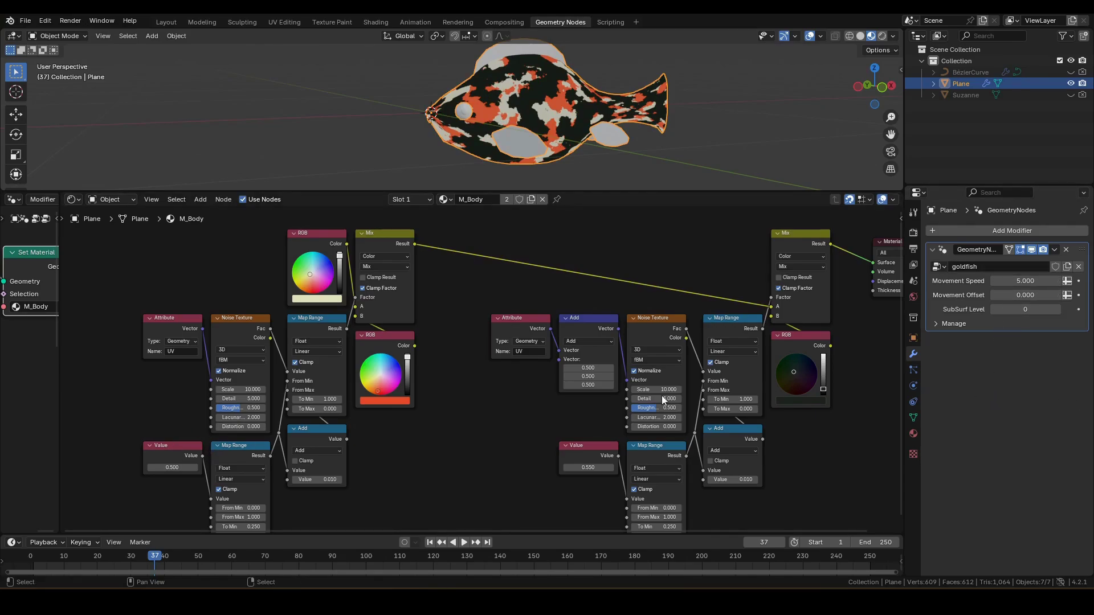
drag(59, 349, 542, 369)
scroll(409, 374, down, 2)
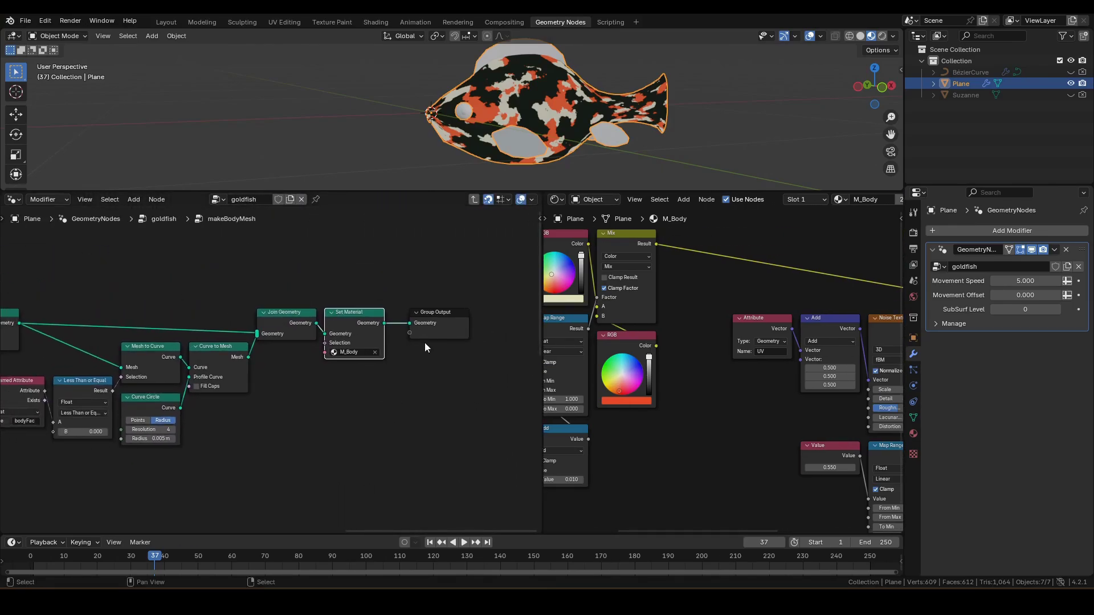
Insert a Store Named Attribute node named redFac before the goldfish tree's Group Output.
key(Tab)
mouse_move(411, 403)
middle_down()
mouse_move(335, 380)
mouse_move(174, 248)
middle_up()
scroll(346, 408, up, 3)
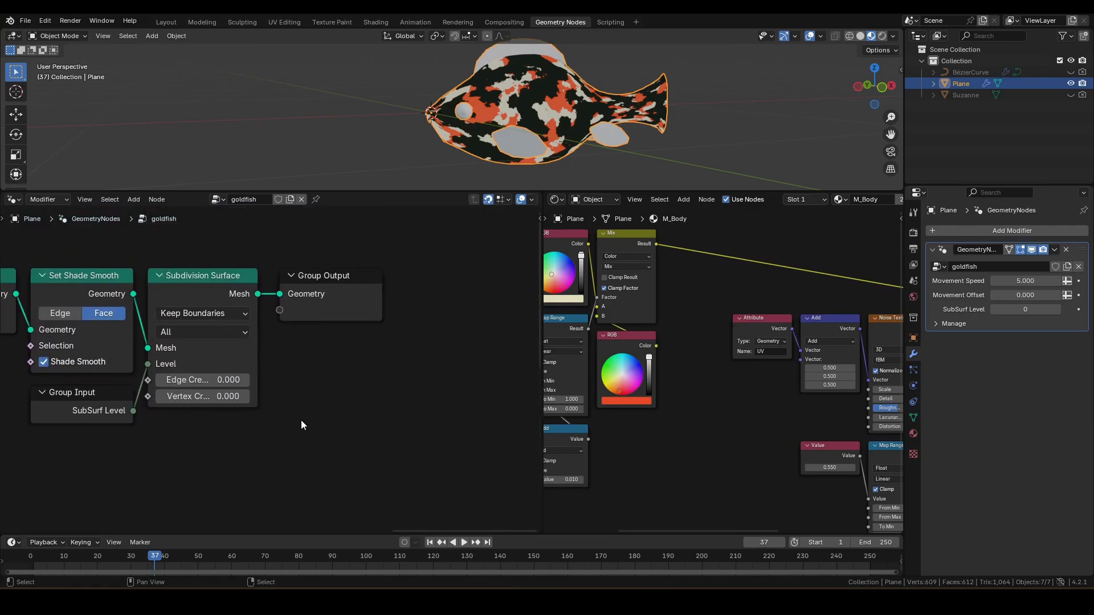
drag(351, 272, 521, 263)
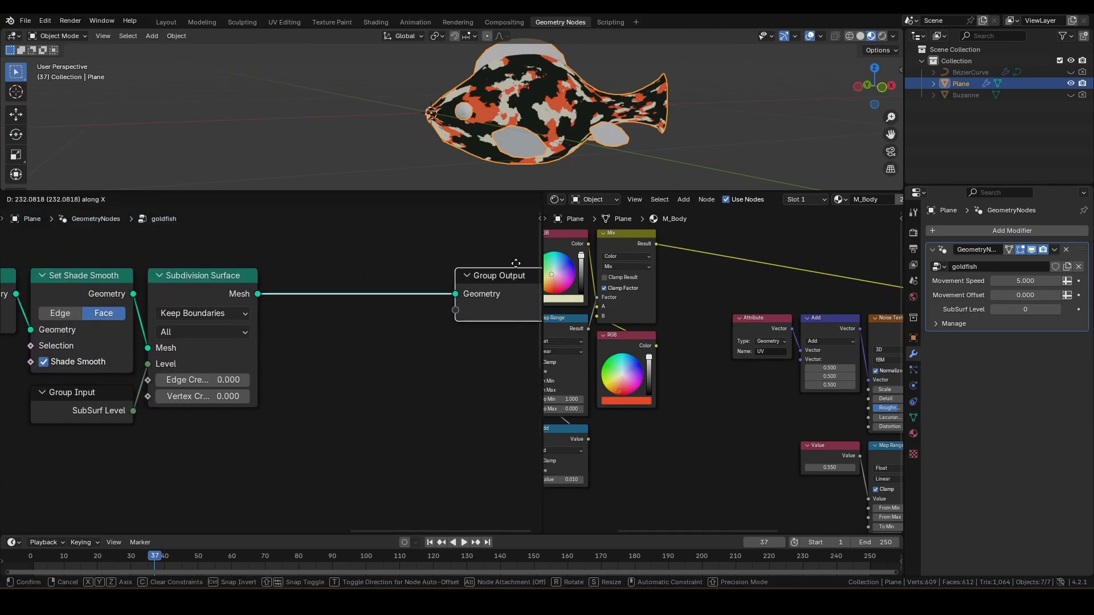
click(409, 364)
key(F3)
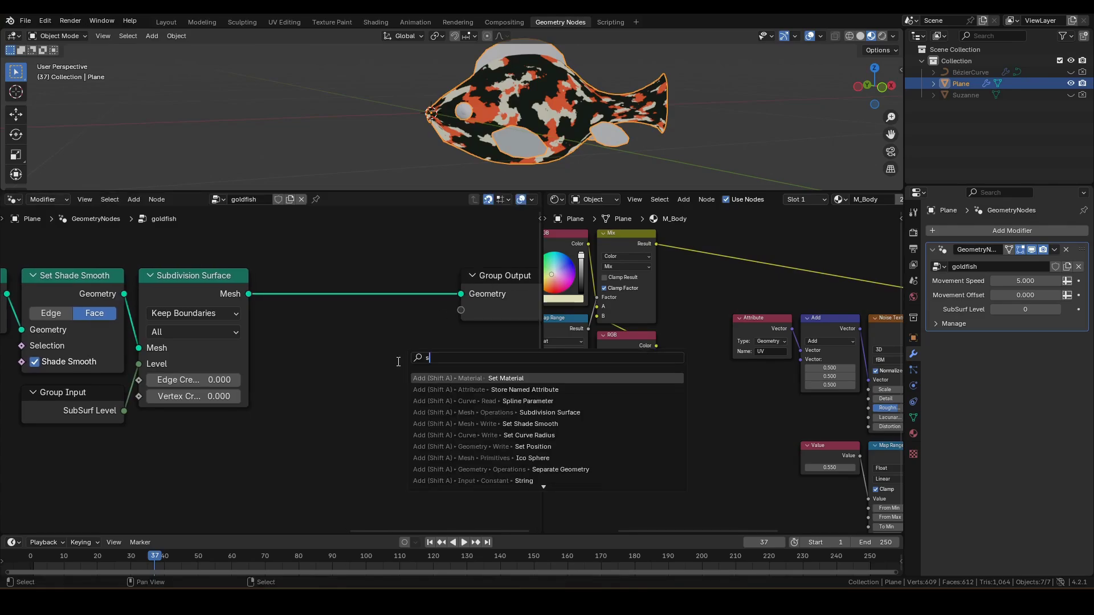
text(sna)
key(Return)
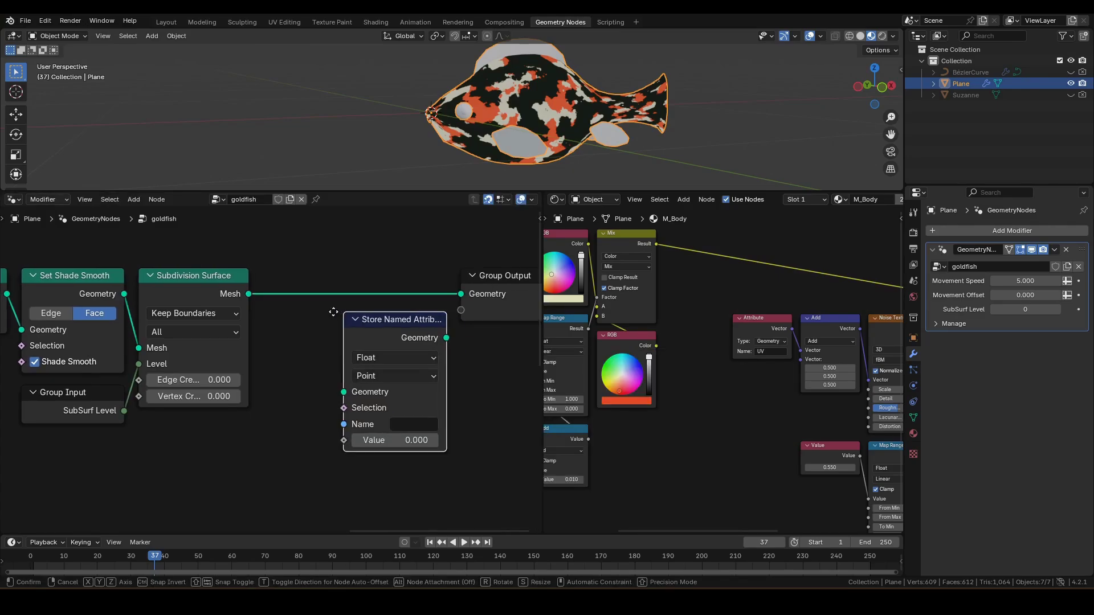
click(273, 277)
middle_drag(427, 373, 326, 375)
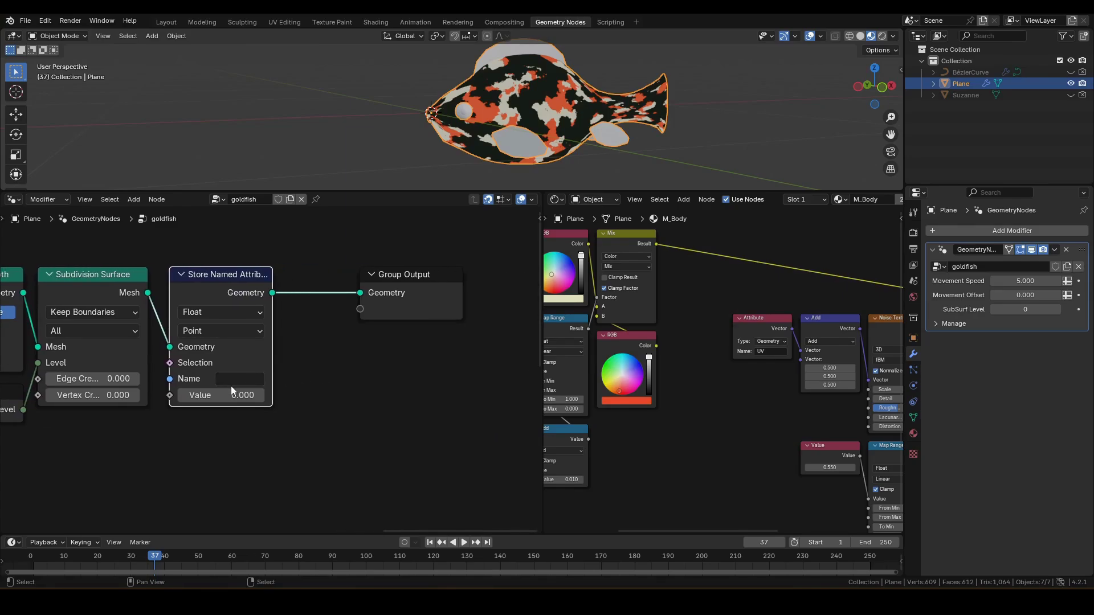
click(231, 379)
text(redFac)
key(Return)
Feed redFac from a new Group Input socket named Red Factor, limited to 0–1.
key(shift+a)
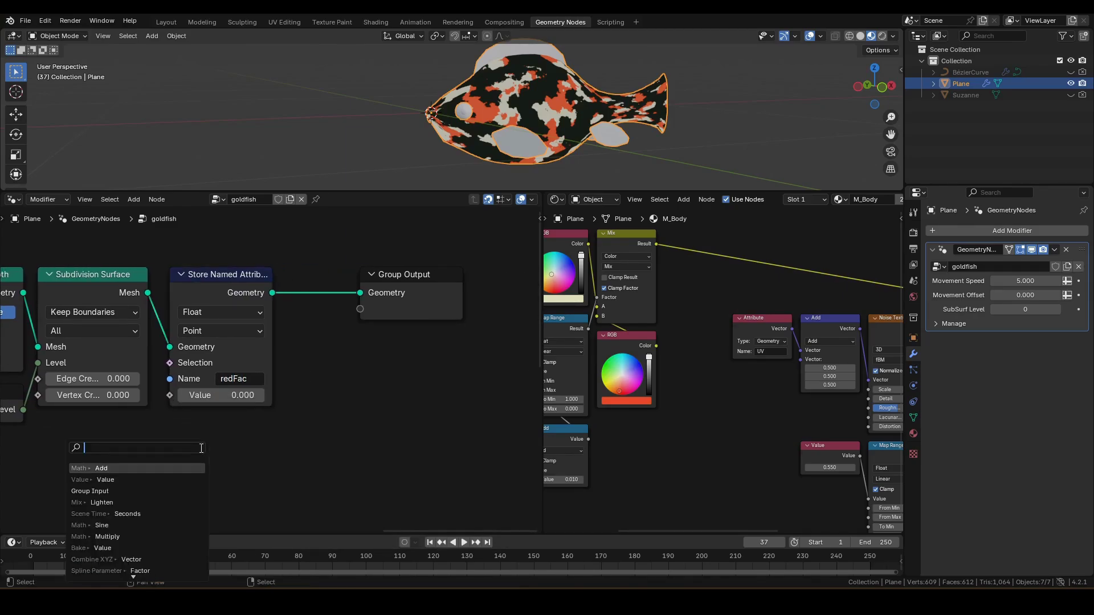
text(gi)
click(180, 467)
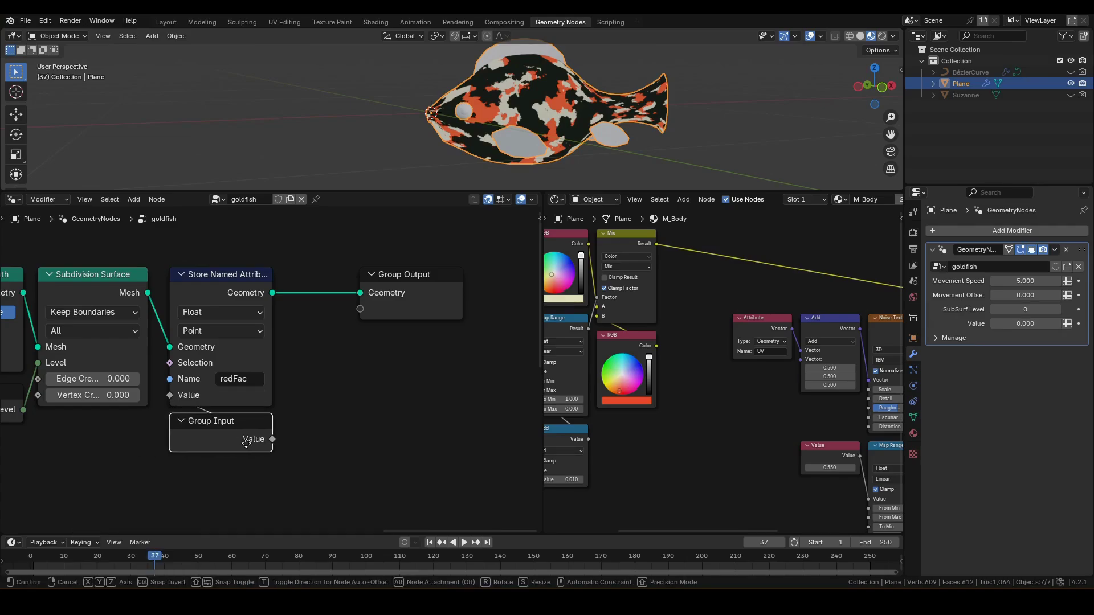
click(248, 439)
middle_drag(403, 392, 351, 383)
key(n)
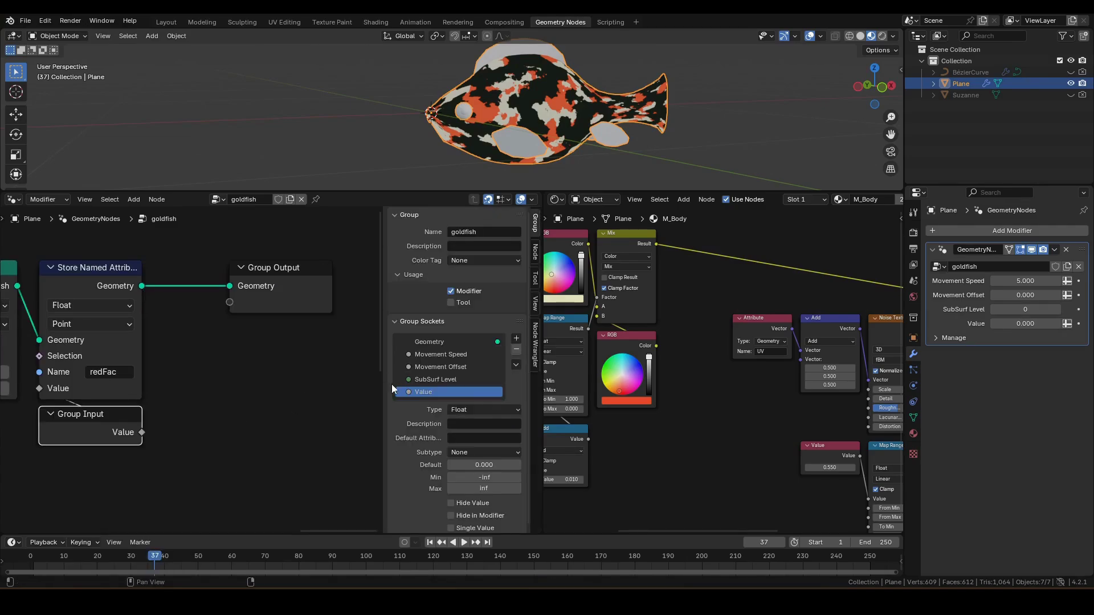
double_click(449, 394)
text(redFa)
key(BackSpace)
key(BackSpace)
key(BackSpace)
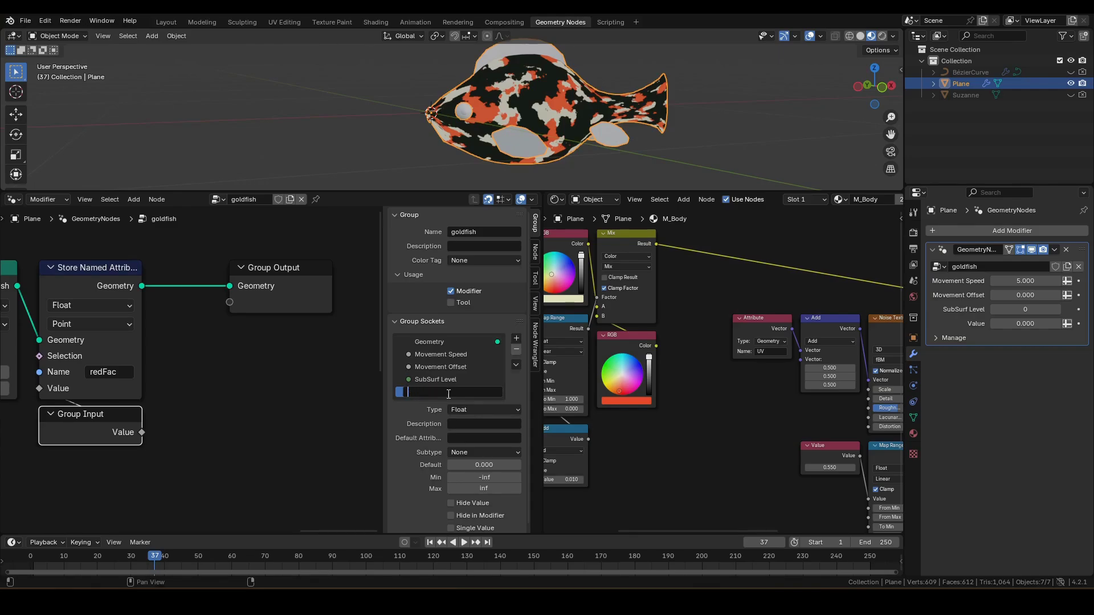
text(Red Factor)
key(Return)
click(476, 477)
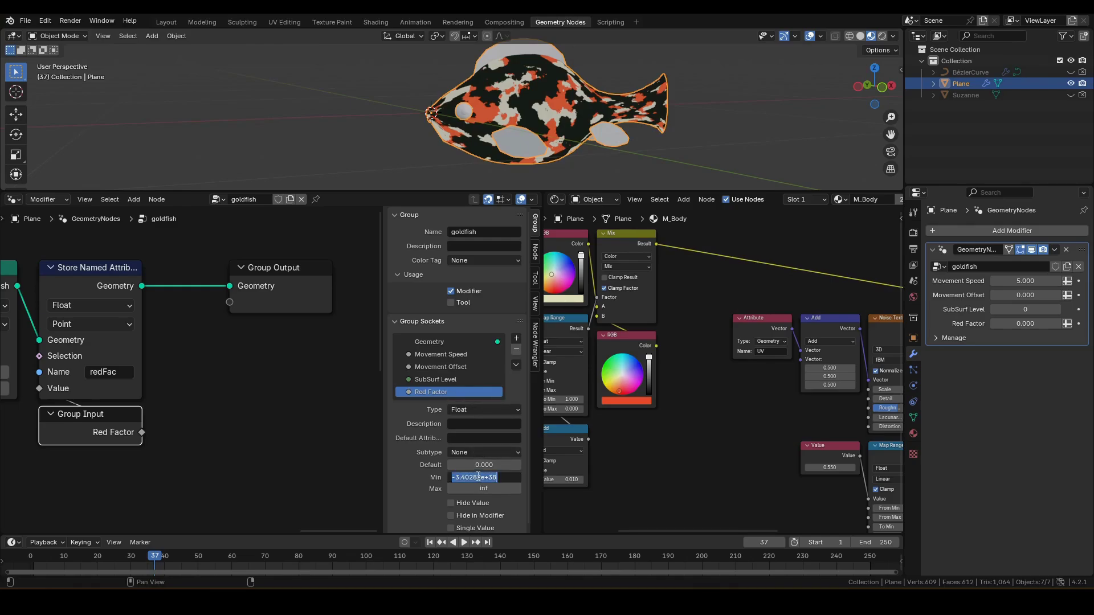
text(0)
key(Tab)
text(1)
key(Return)
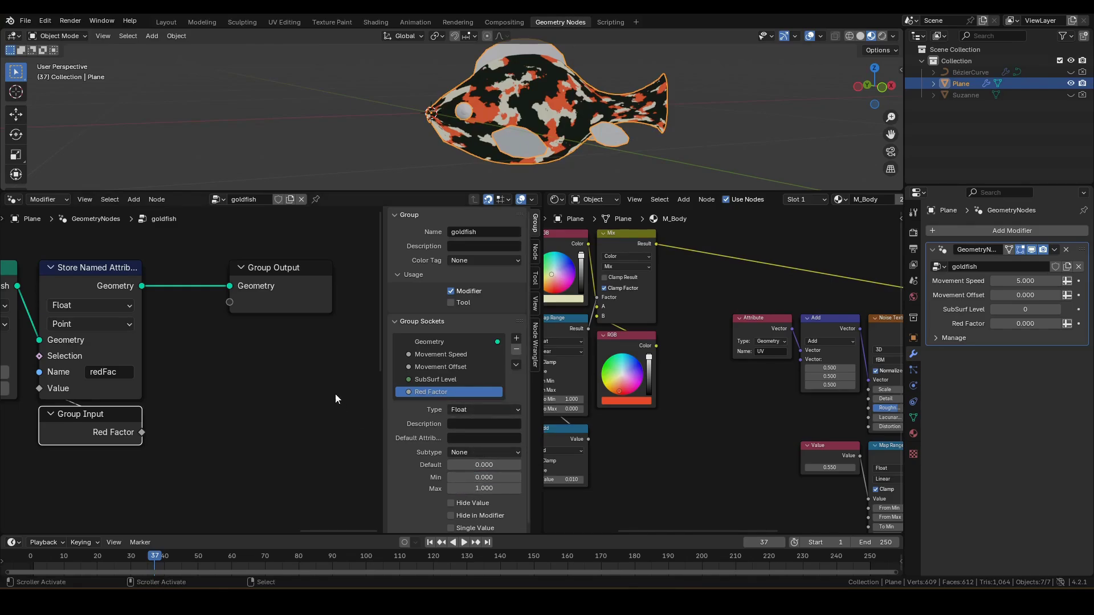
Slide the Group Output node horizontally to make room.
click(274, 282)
key(g)
key(x)
click(357, 284)
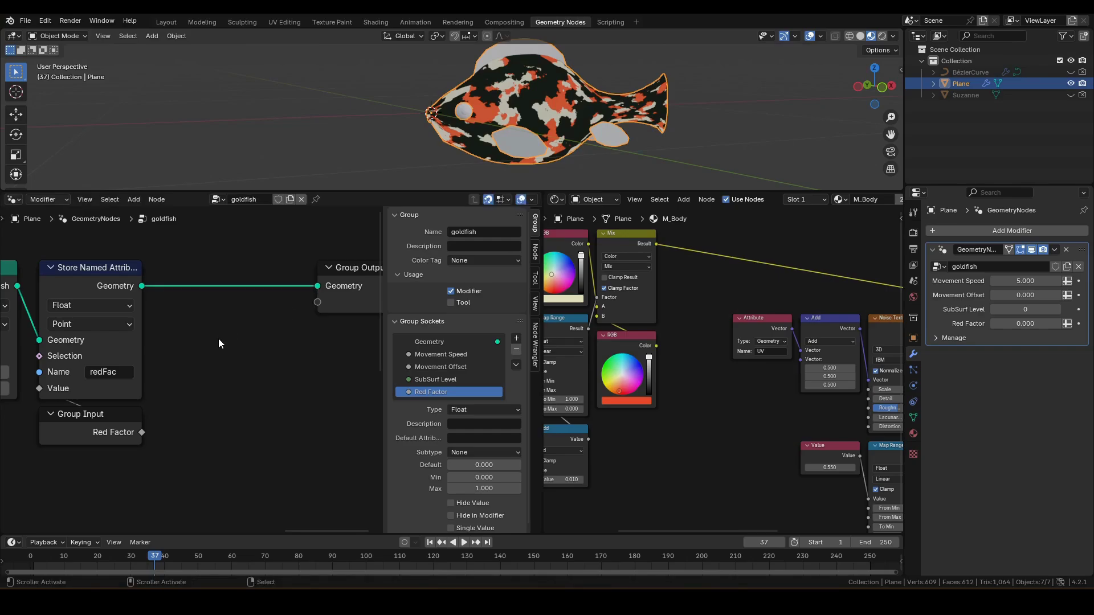
Add a second Store Named Attribute node named blkFac before the output.
drag(112, 269, 235, 269)
click(226, 374)
text(blkFac)
key(Return)
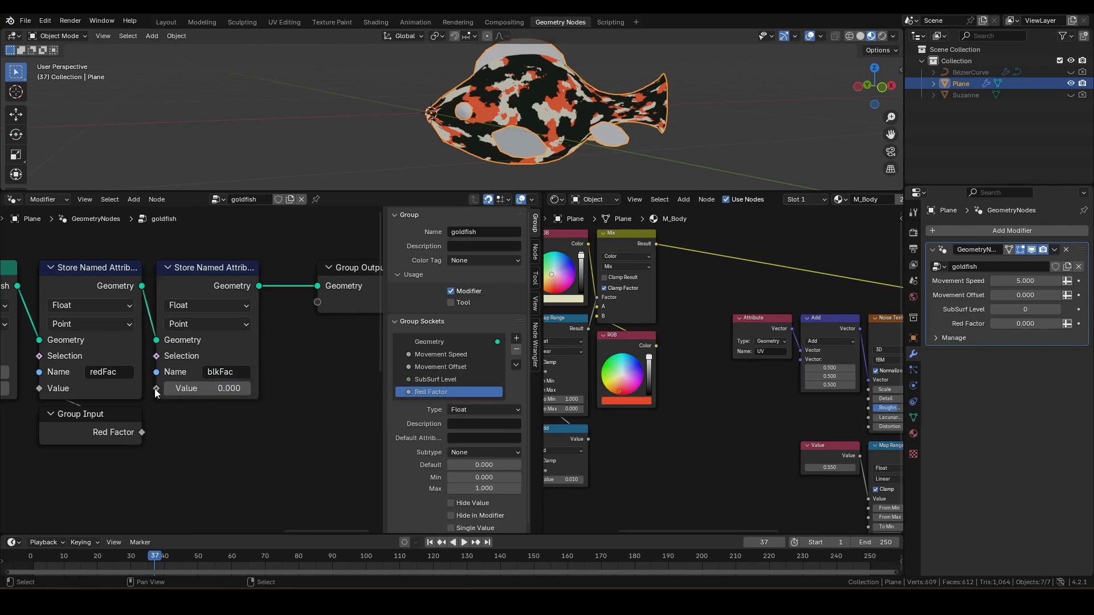
Drive blkFac from a new Group Input socket named Black Factor, ranging 0–1.
drag(156, 389, 188, 413)
text(g)
key(Return)
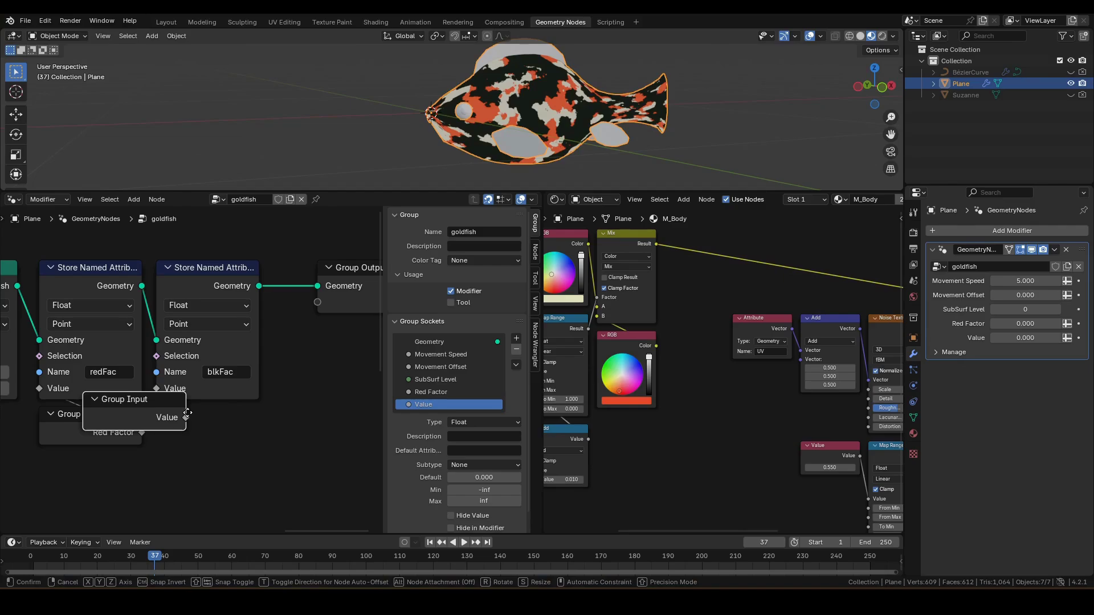
click(187, 429)
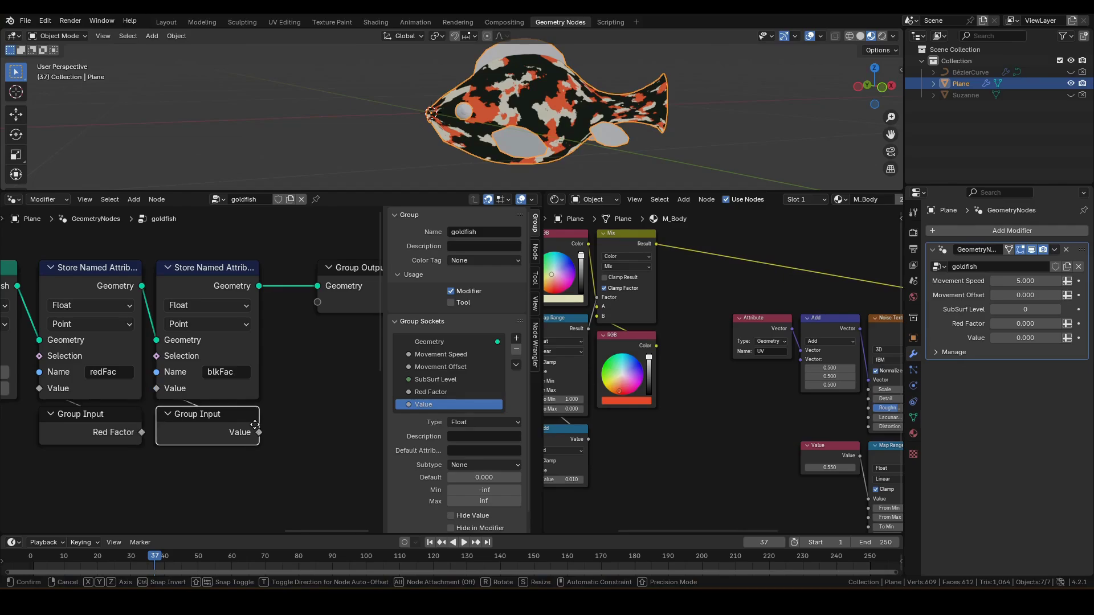
double_click(455, 399)
text(Black Factor)
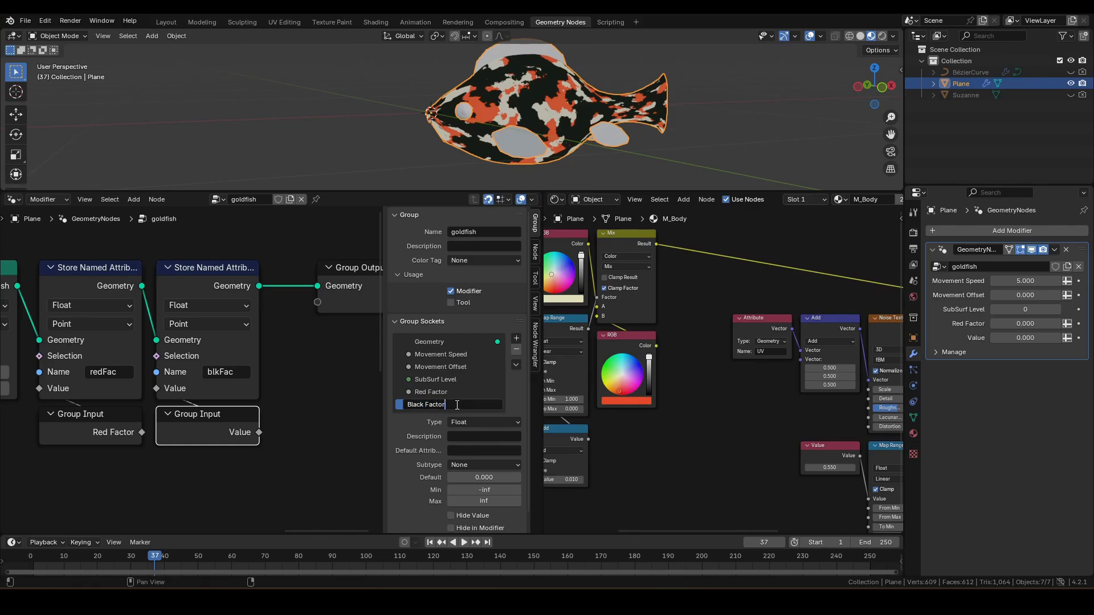
key(Return)
click(492, 489)
text(0)
key(Tab)
text(1)
key(Return)
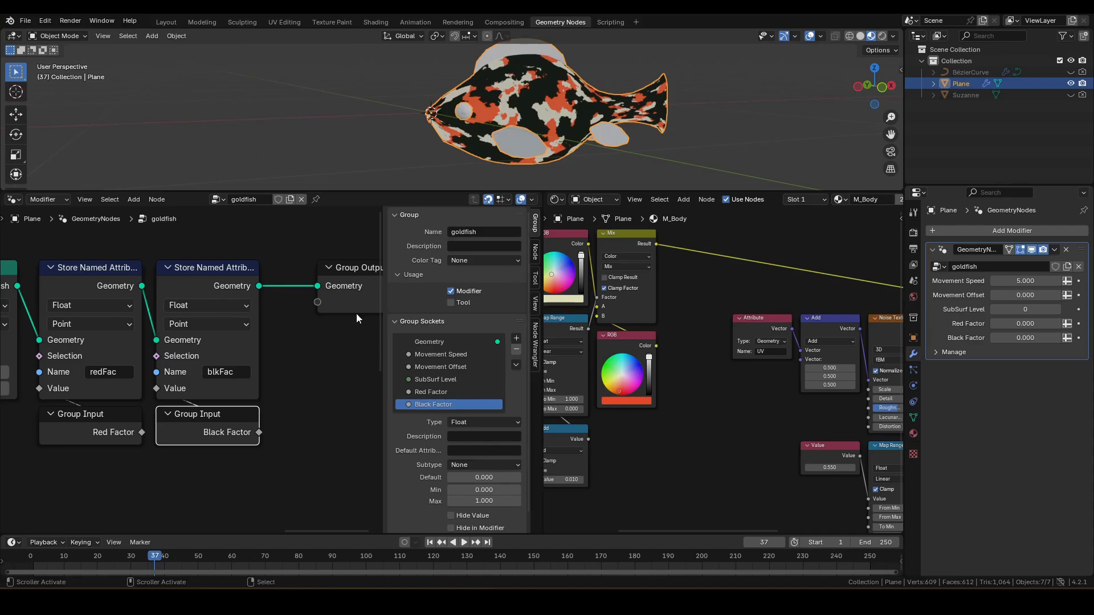
Hide the sidebar and delete the two fixed Value nodes in M_Body.
key(n)
drag(542, 321, 130, 329)
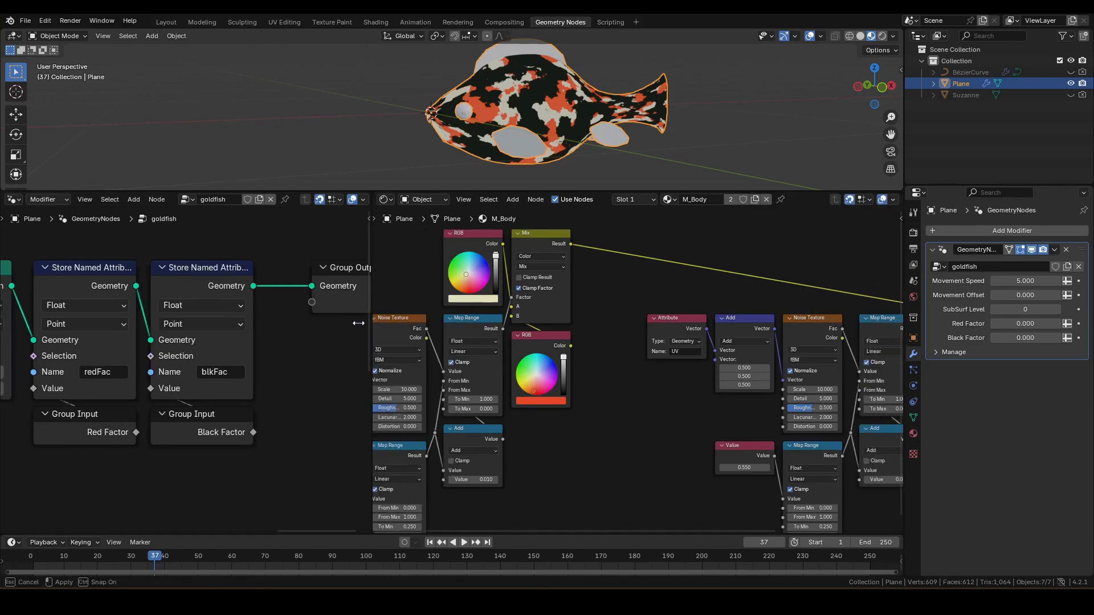
middle_drag(212, 331, 357, 375)
scroll(356, 375, up, 1)
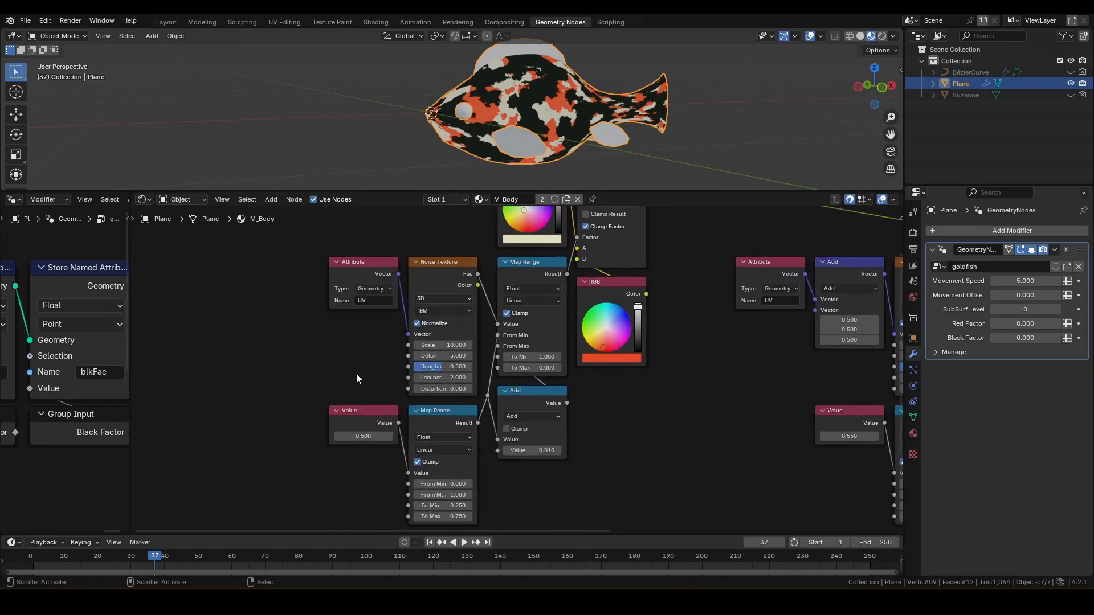
click(340, 407)
shift+click(831, 409)
key(Delete)
Add a redFac Attribute node, link it to the first Map Range Value, and collapse it.
key(F3)
text(attri)
key(Return)
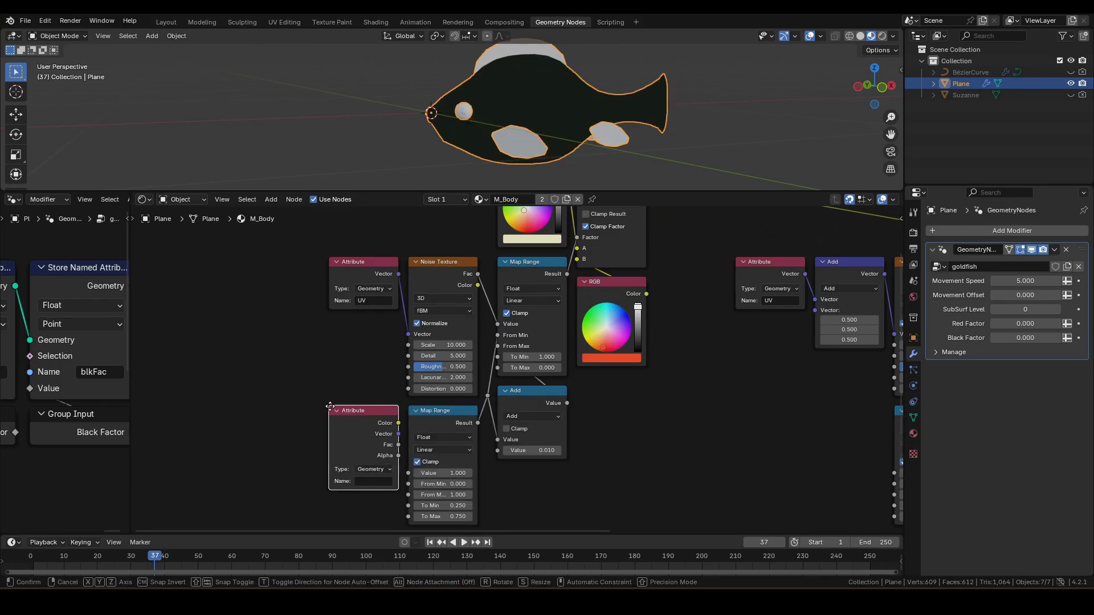
click(384, 460)
click(382, 481)
text(red)
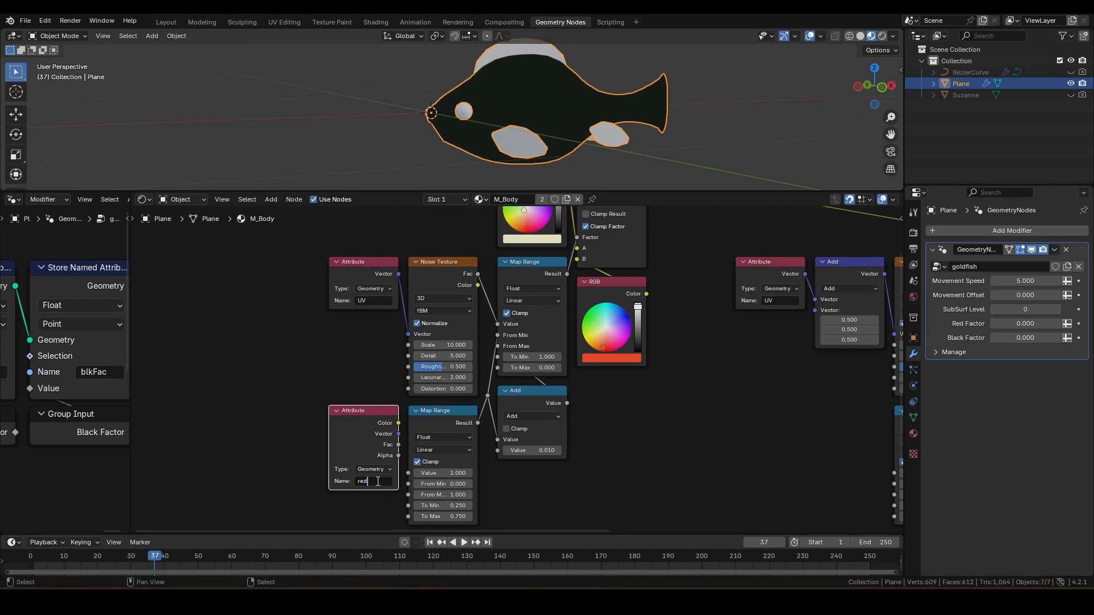
text(Fac)
scroll(431, 475, up, 2)
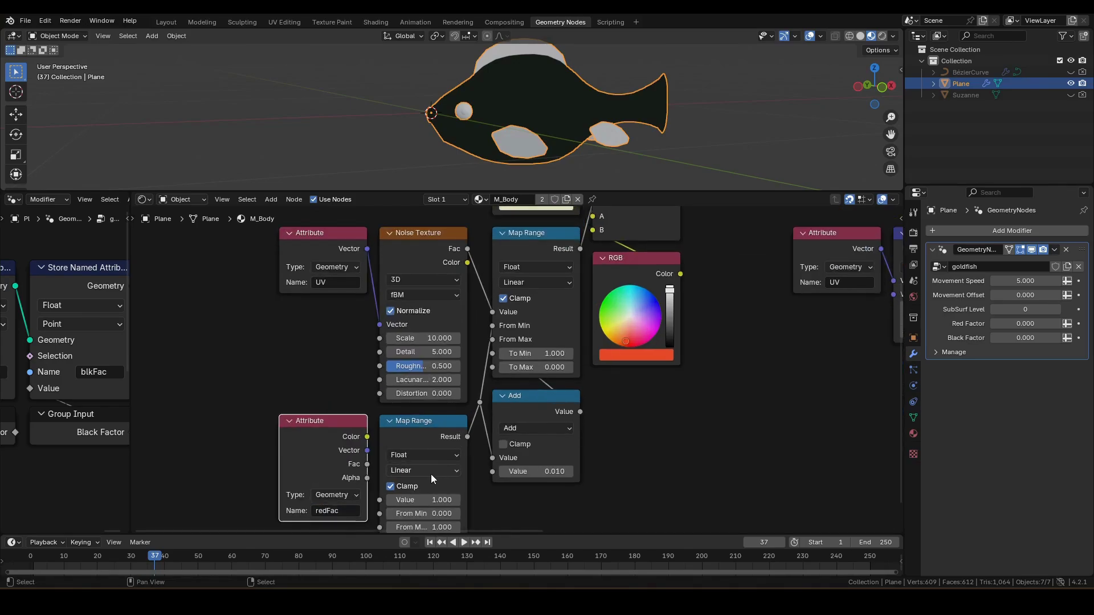
middle_drag(430, 475, 381, 367)
drag(382, 366, 391, 396)
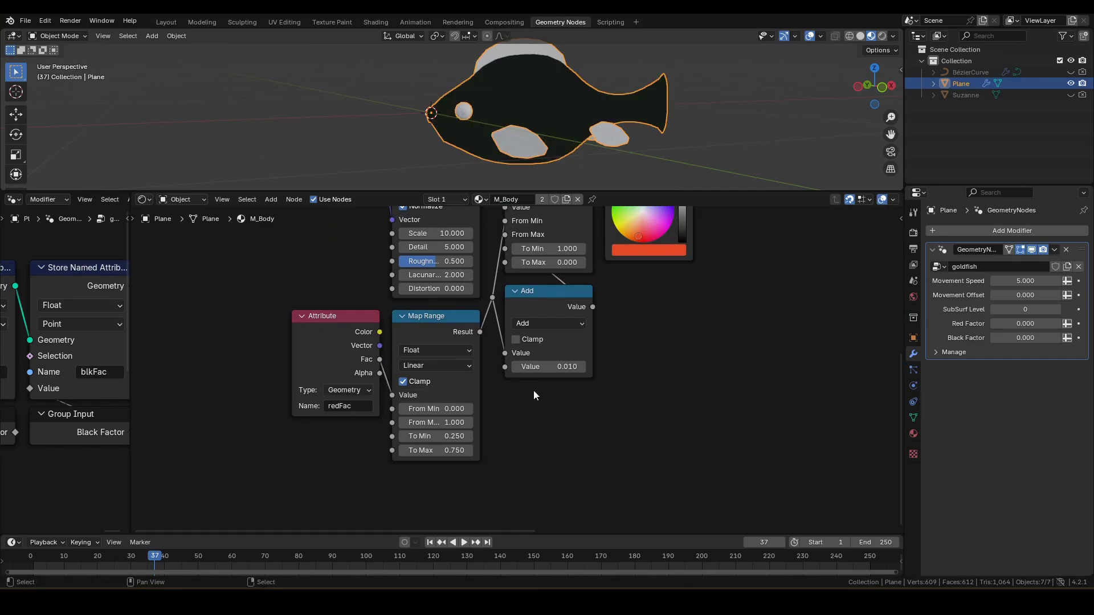
click(339, 346)
key(ctrl+h)
scroll(652, 388, down, 2)
Duplicate it as a blkFac Attribute node beside the second Map Range.
middle_drag(659, 391, 210, 443)
key(shift+d)
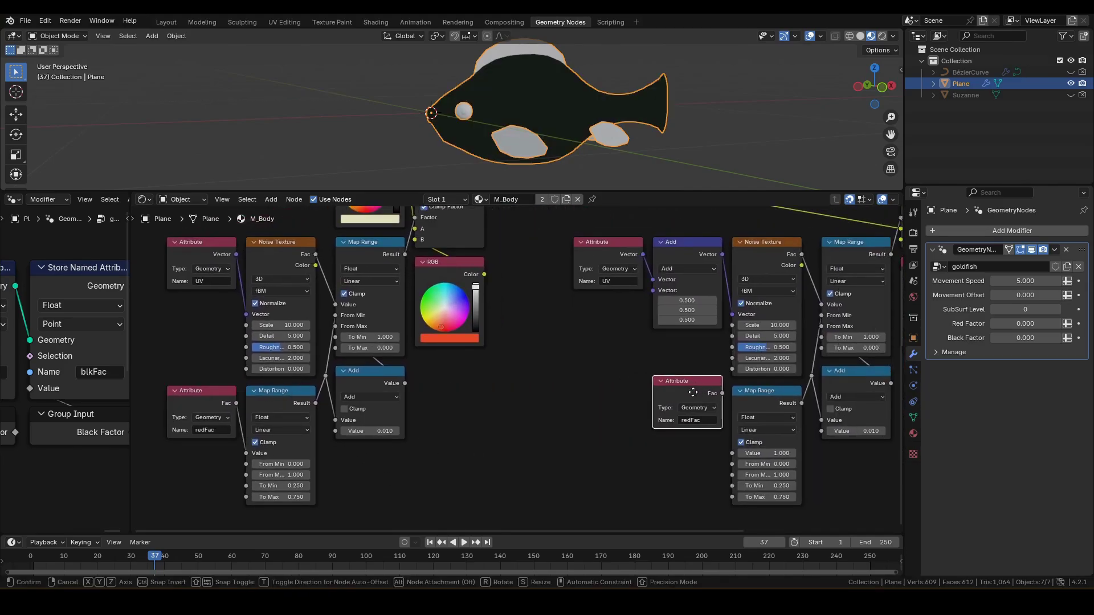
click(694, 397)
click(700, 431)
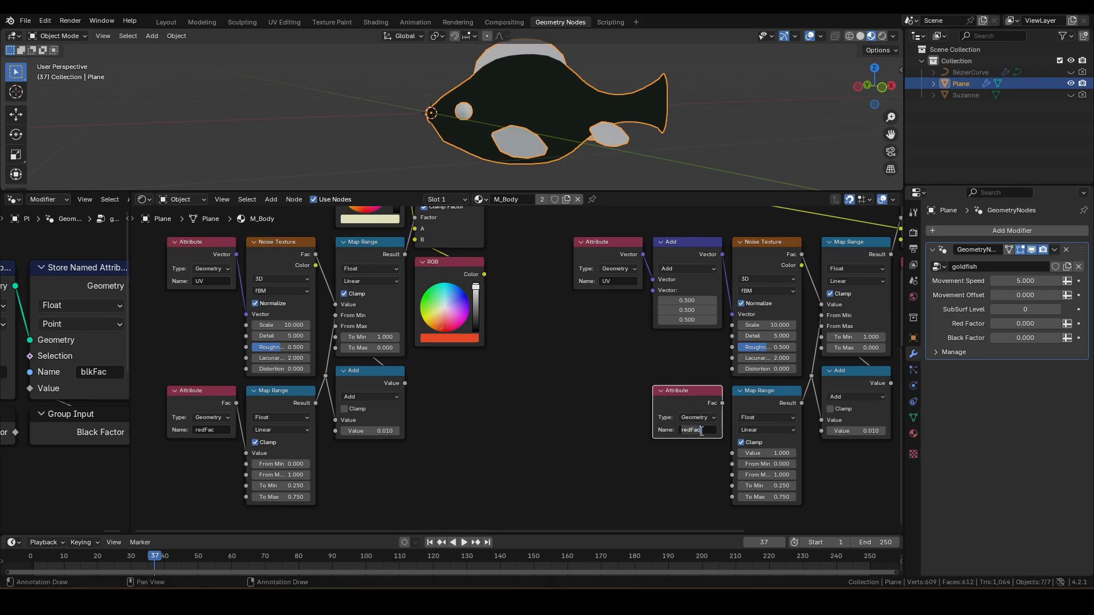
text(blkFac)
key(Return)
Link blkFac to the second Map Range, set Red Factor 0.530, and maximize the shader editor.
drag(723, 403, 735, 450)
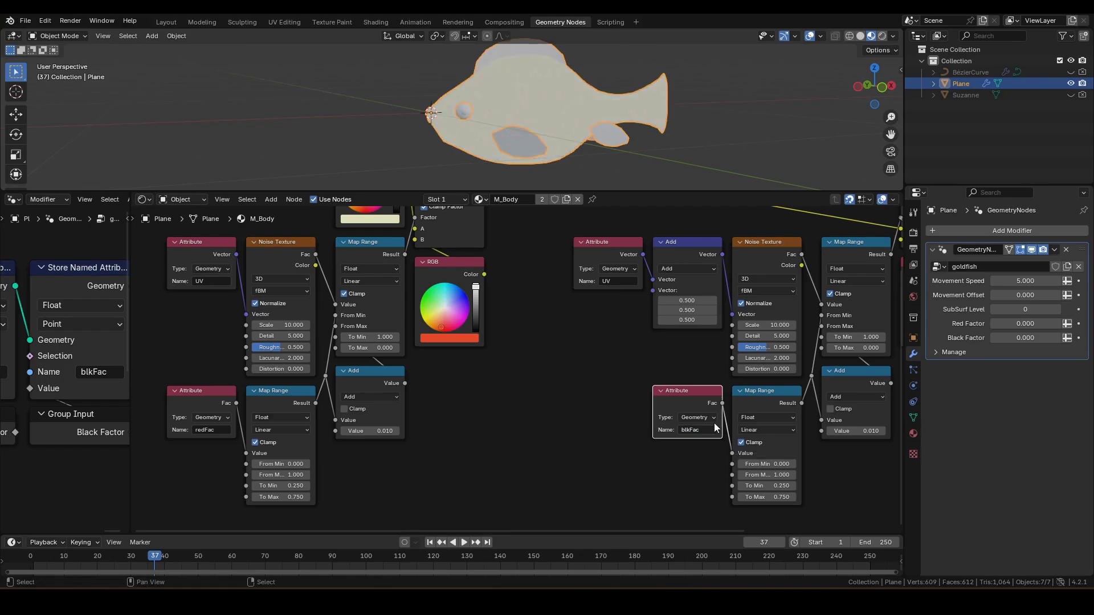
mouse_move(1024, 323)
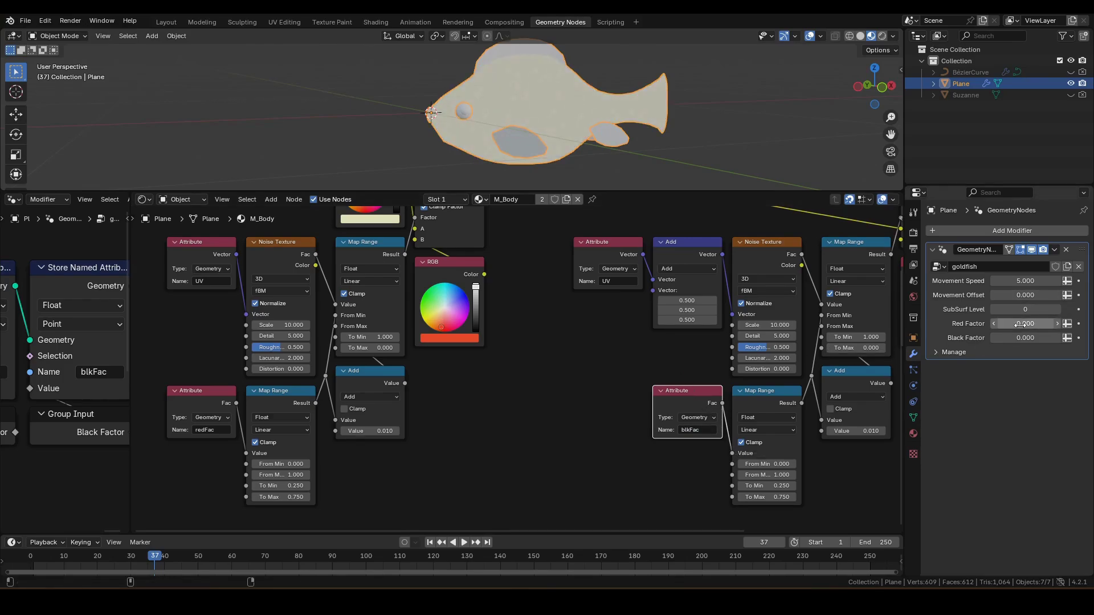
mouse_move(1025, 323)
mouse_down()
mouse_move(1060, 323)
mouse_move(1026, 323)
mouse_move(1061, 338)
mouse_up()
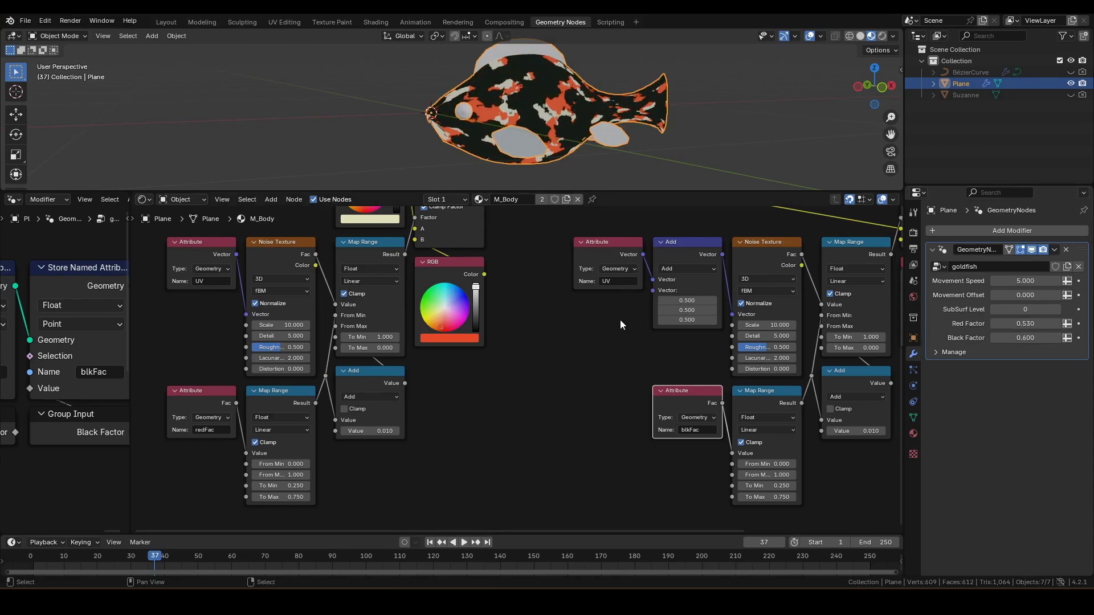
scroll(595, 322, down, 2)
key(ctrl+space)
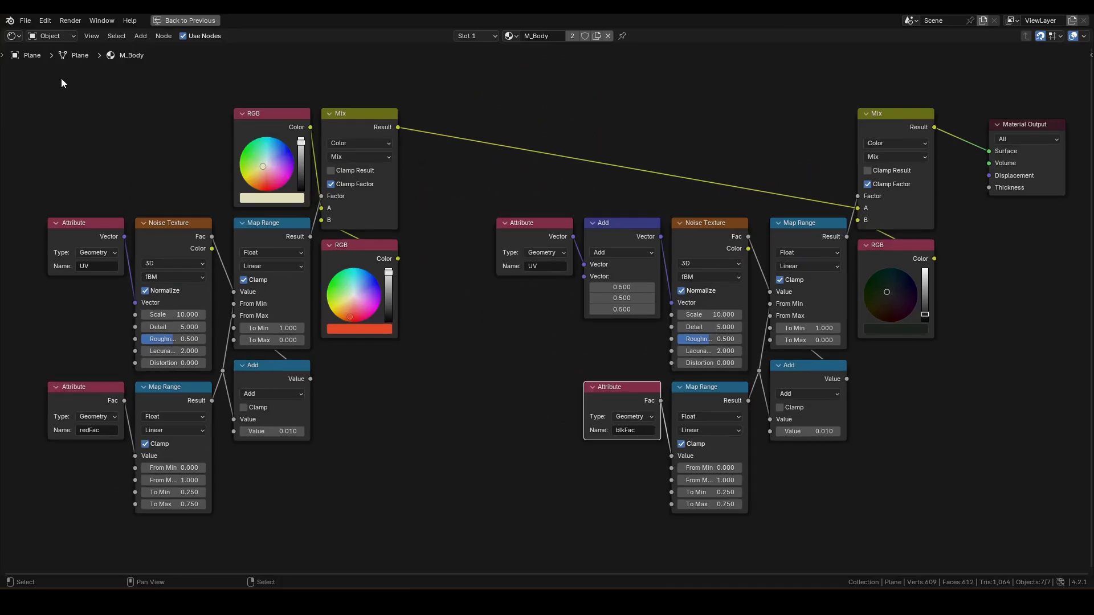
Group all M_Body pattern nodes into a node group named setColor, then restore the layout.
drag(61, 82, 907, 550)
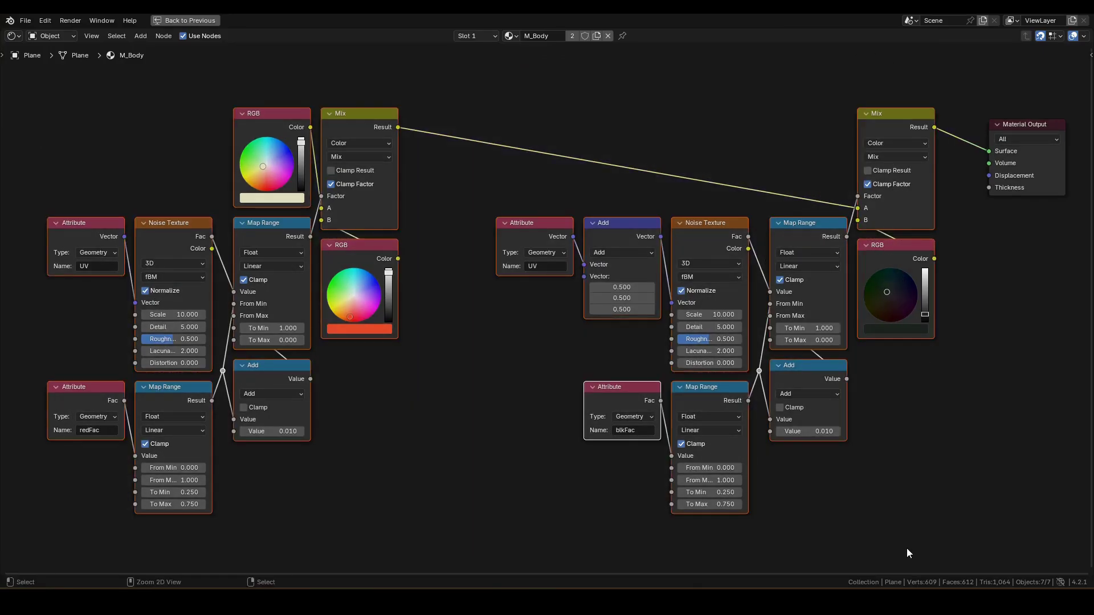
key(ctrl+g)
middle_drag(634, 404, 512, 348)
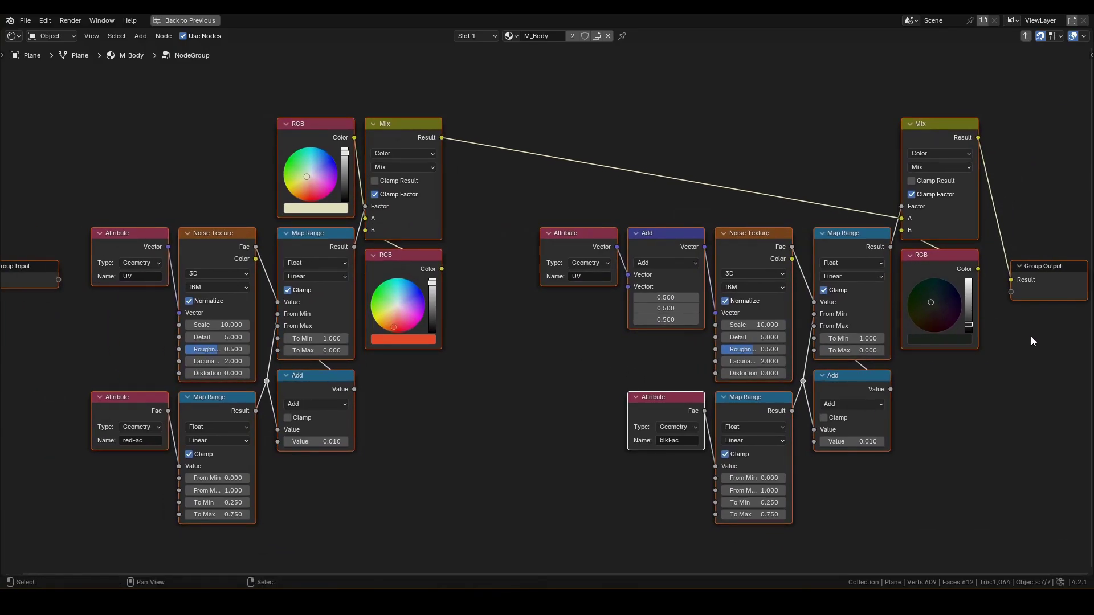
key(Tab)
drag(415, 262, 825, 153)
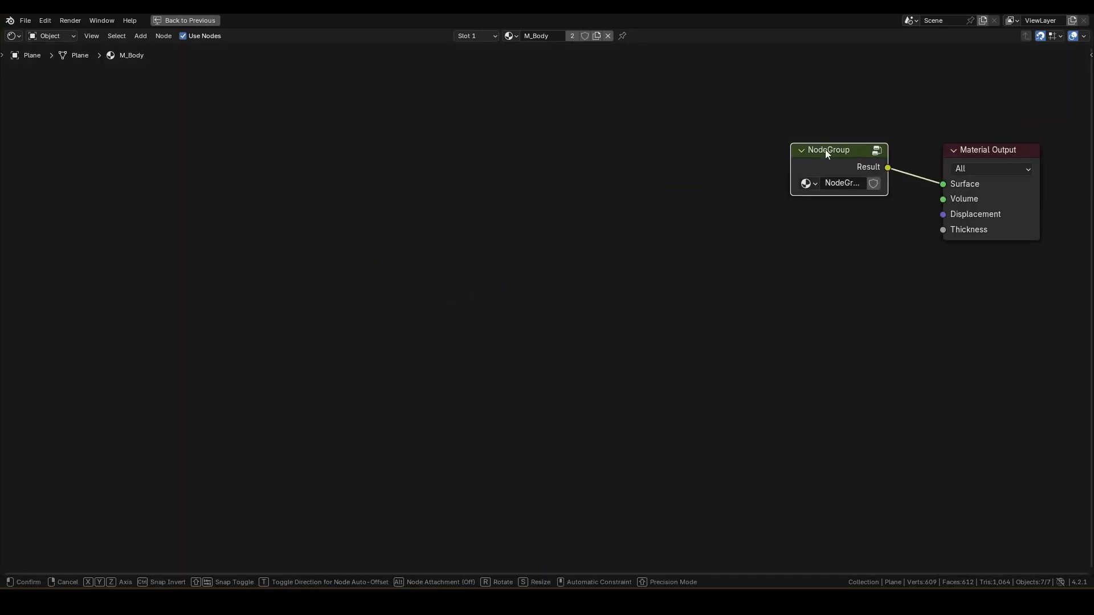
middle_drag(825, 150, 521, 217)
double_click(537, 250)
text(setColor)
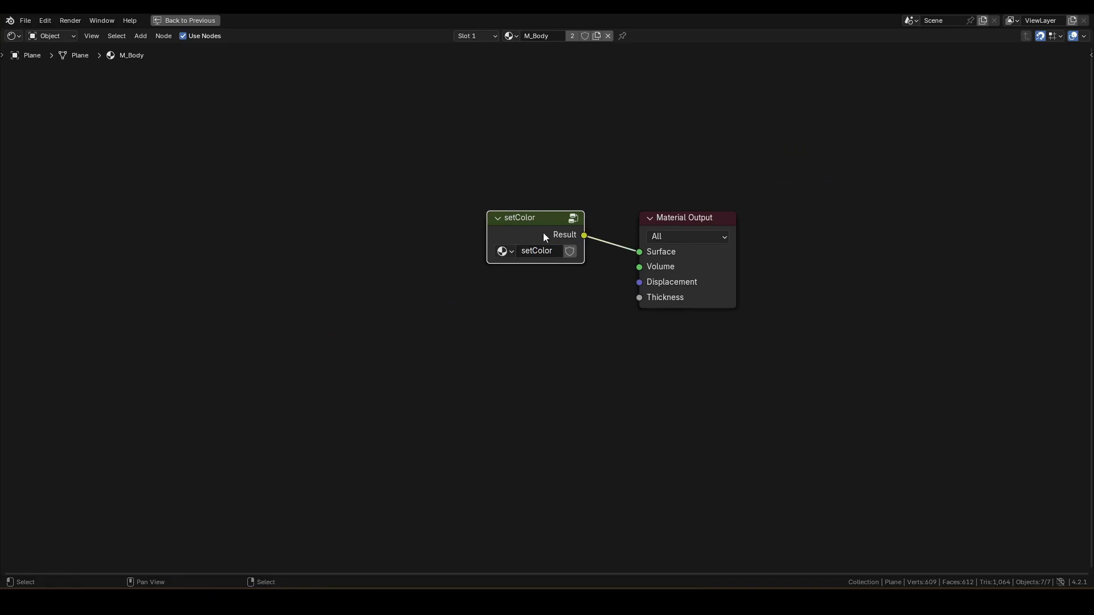
key(ctrl+space)
Insert a Principled BSDF after setColor with Metallic 0.95 and Roughness 0.6.
key(F3)
text(princi)
key(Return)
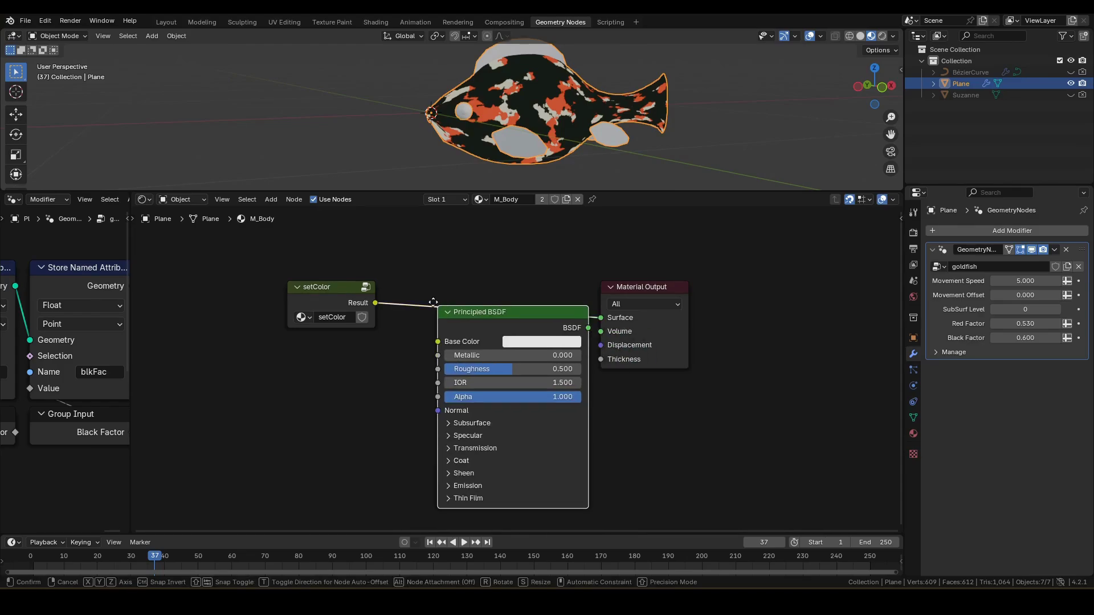
click(428, 278)
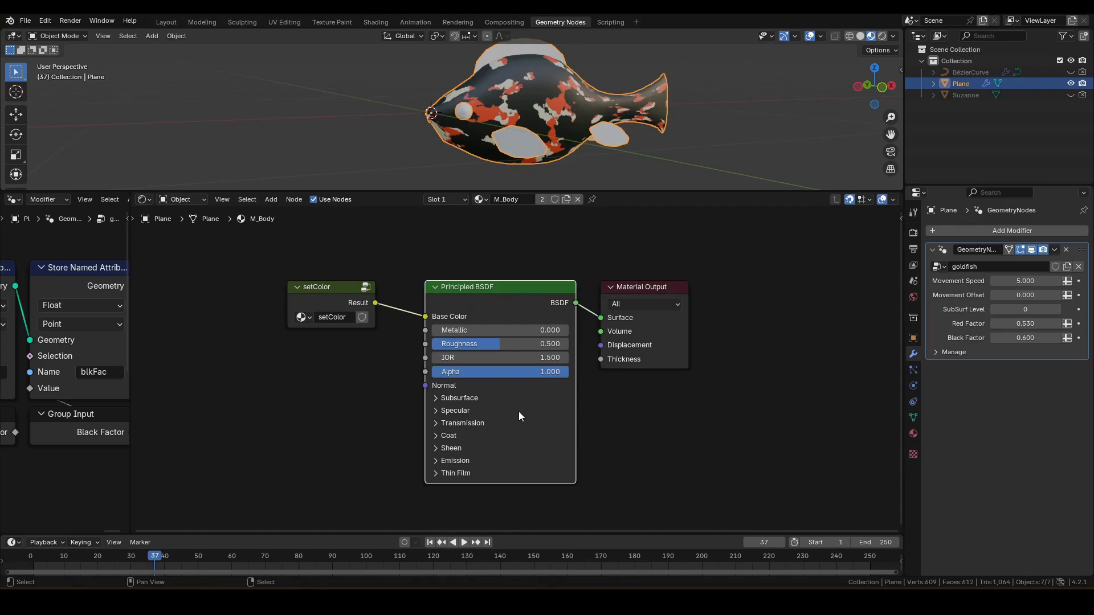
click(465, 330)
text(.95)
key(Tab)
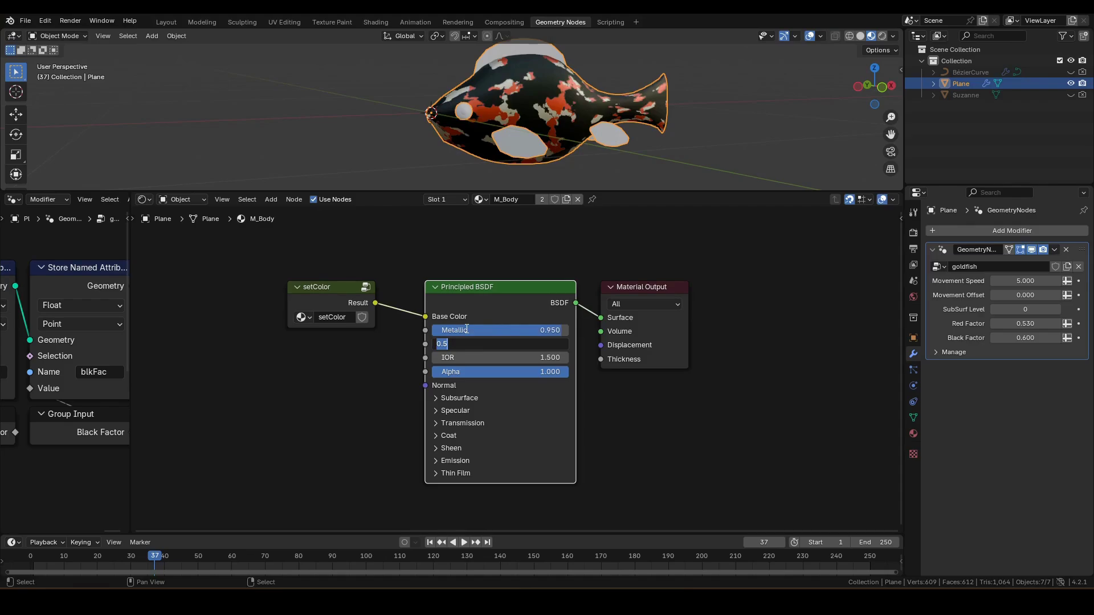
text(.6)
key(Return)
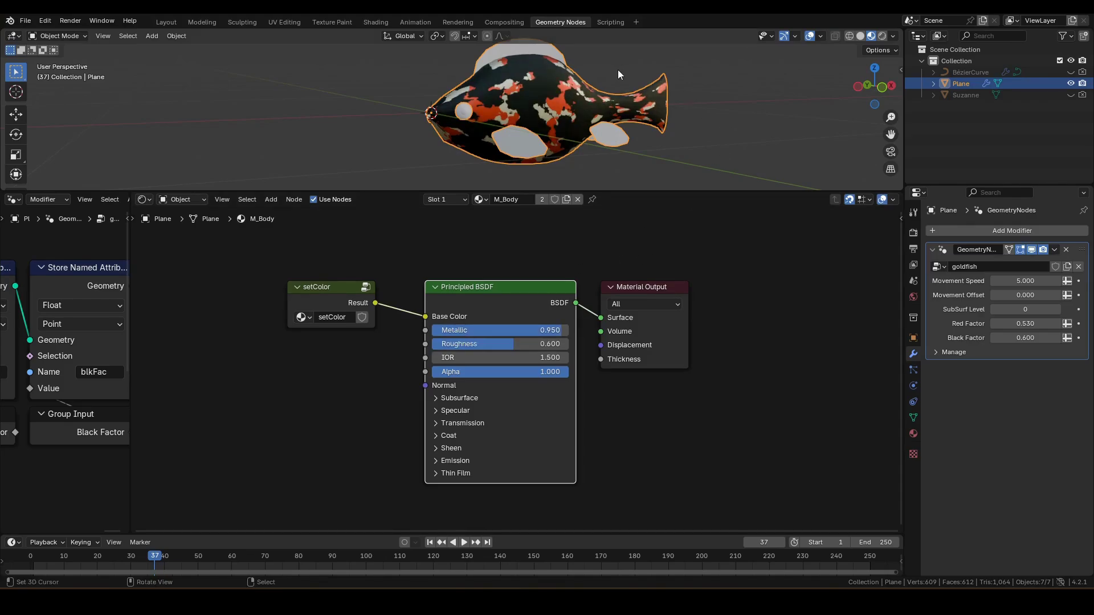
Orbit the viewport to inspect the glossy fish from the side.
mouse_move(618, 69)
middle_down()
mouse_move(617, 135)
mouse_move(582, 138)
mouse_move(608, 117)
middle_up()
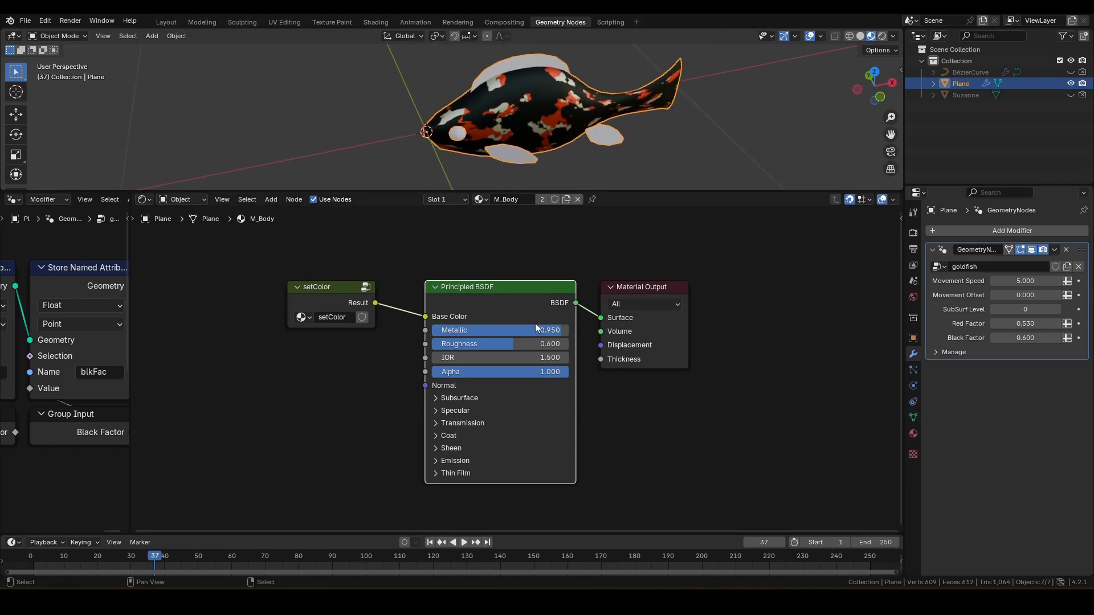
middle_drag(514, 342, 527, 331)
middle_drag(680, 184, 692, 128)
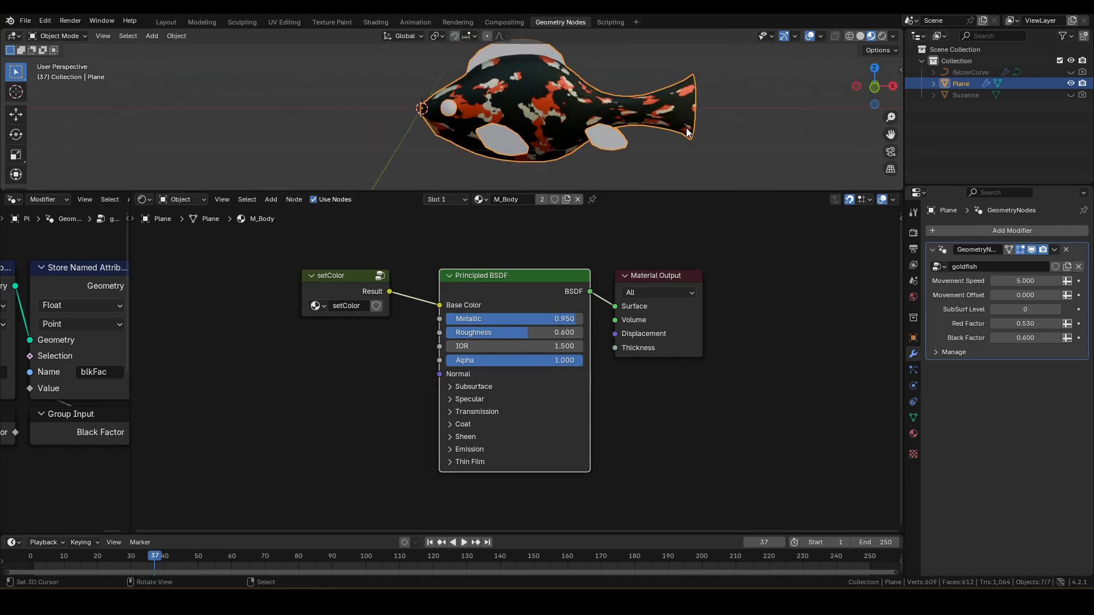
drag(697, 145, 679, 139)
key(q)
Add an Attribute node named UV to the left of the shader.
click(661, 131)
scroll(568, 390, down, 1)
middle_drag(568, 391, 753, 362)
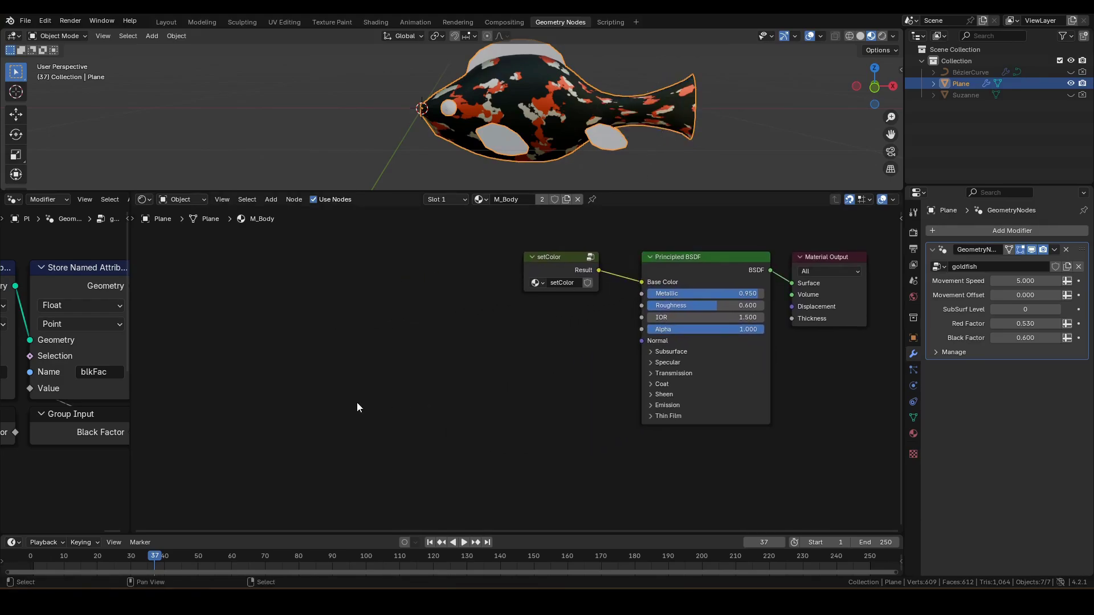
key(F3)
text(attribute)
key(Return)
click(275, 393)
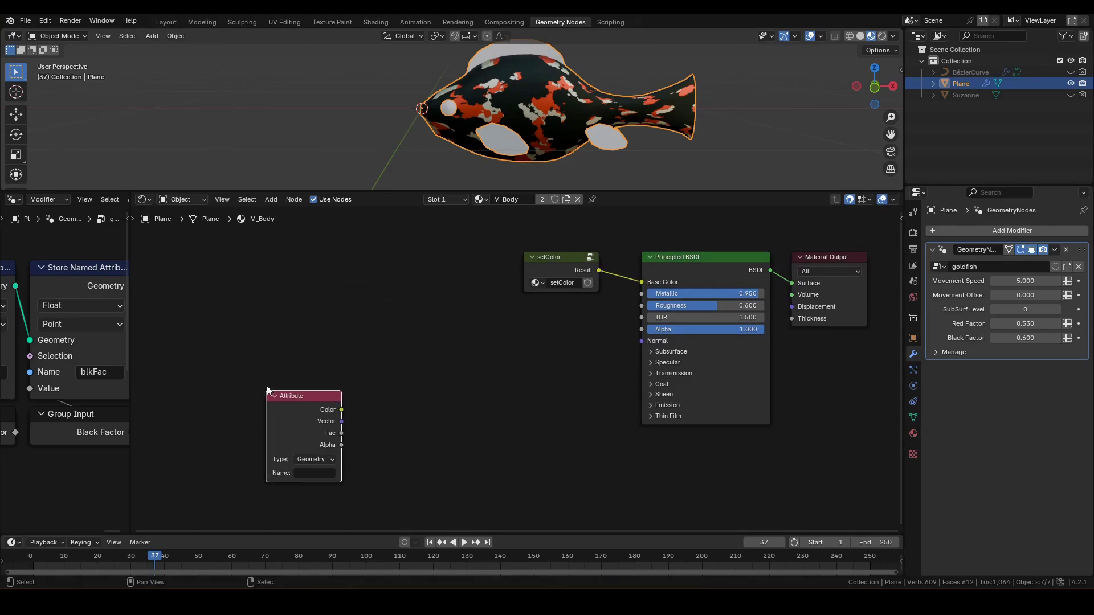
middle_drag(388, 462, 437, 401)
scroll(398, 432, up, 2)
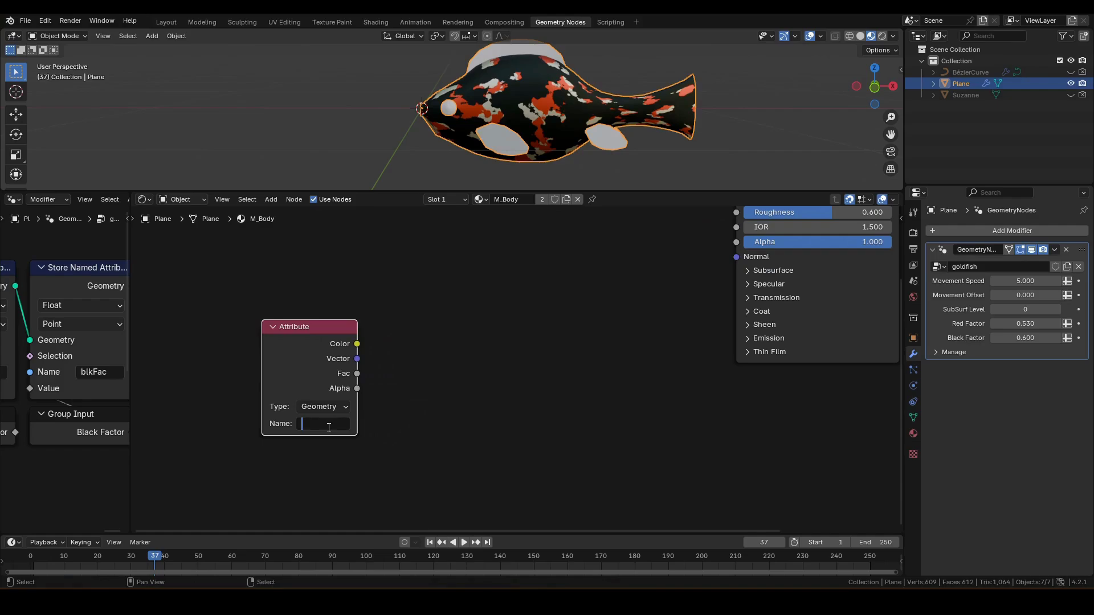
text(UV)
Feed the UV vector into a new Wave Texture with bands along Y.
drag(357, 358, 410, 371)
text(wave)
key(Return)
click(437, 342)
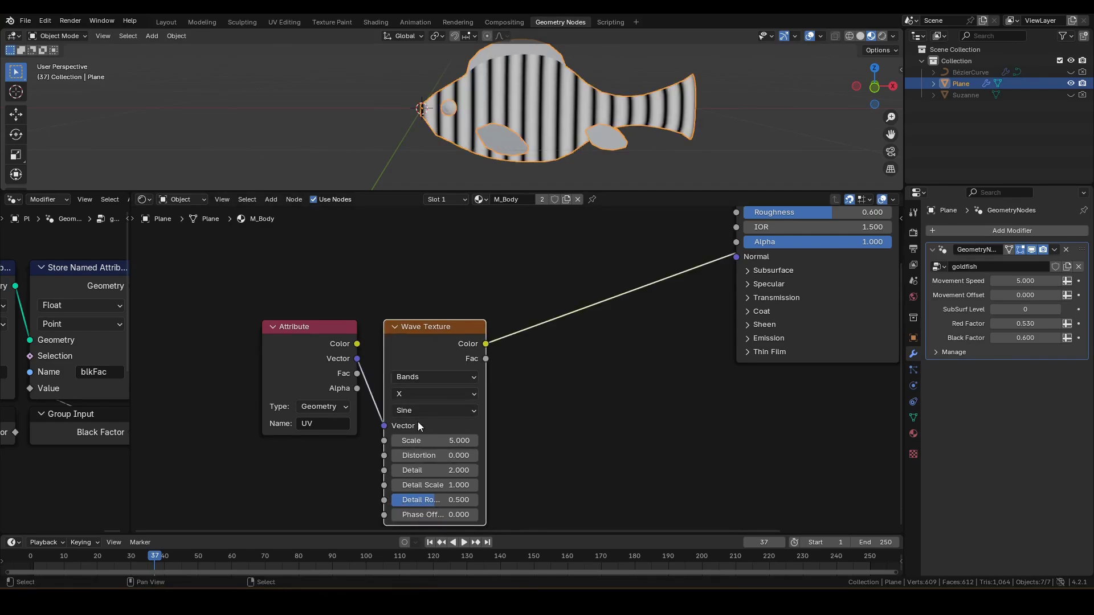
click(437, 392)
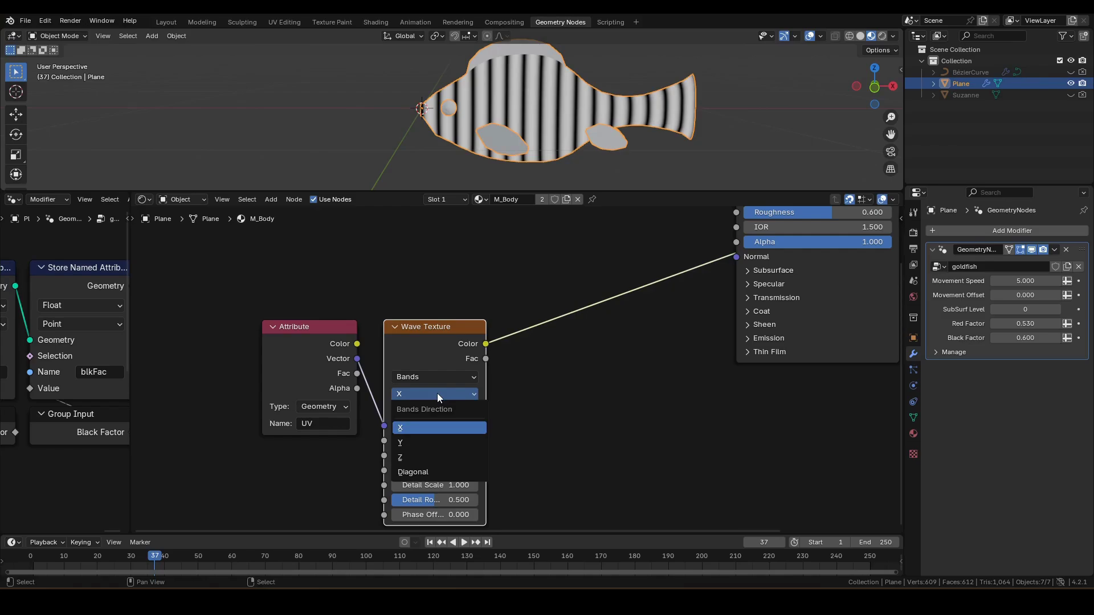
key(y)
scroll(462, 428, up, 2)
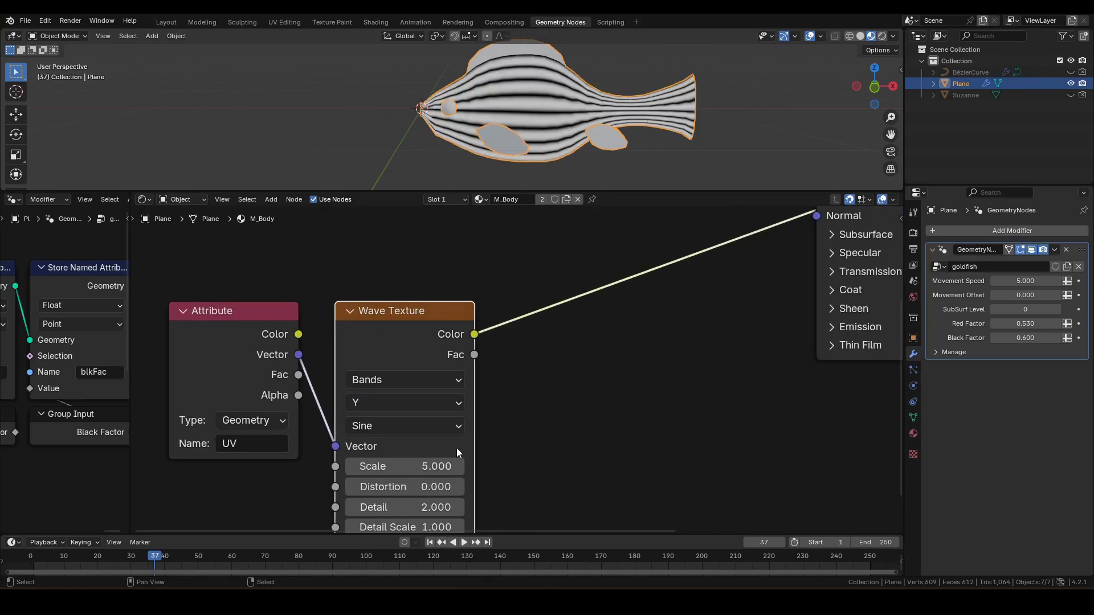
Set the Wave Texture scale to 10 and distortion to 1.
click(416, 466)
text(10)
key(Return)
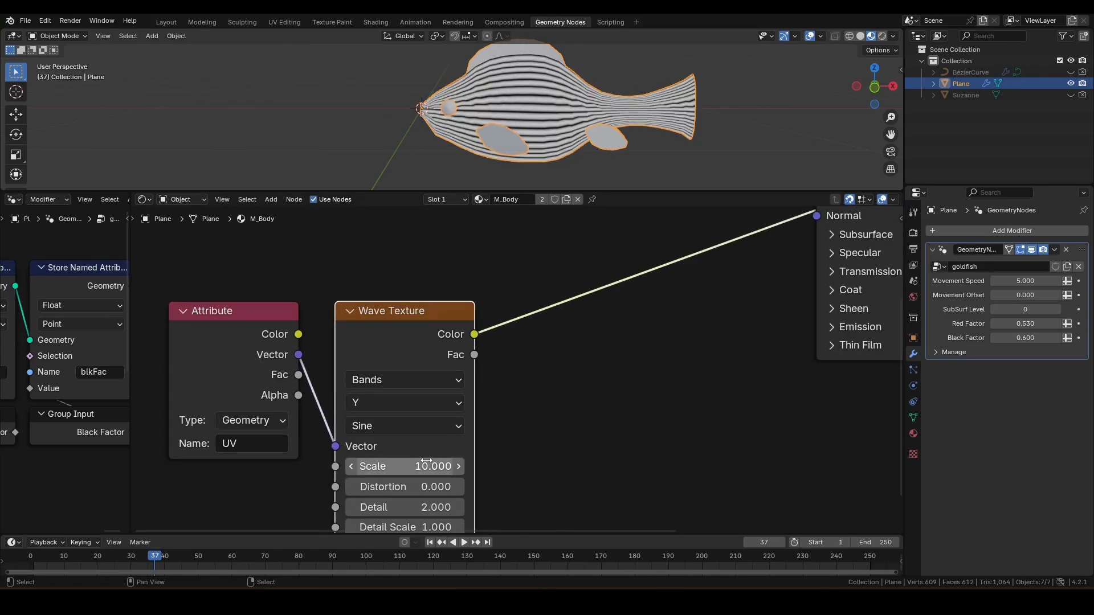
middle_drag(416, 466, 426, 372)
click(434, 396)
text(1)
key(Return)
middle_drag(612, 357, 560, 371)
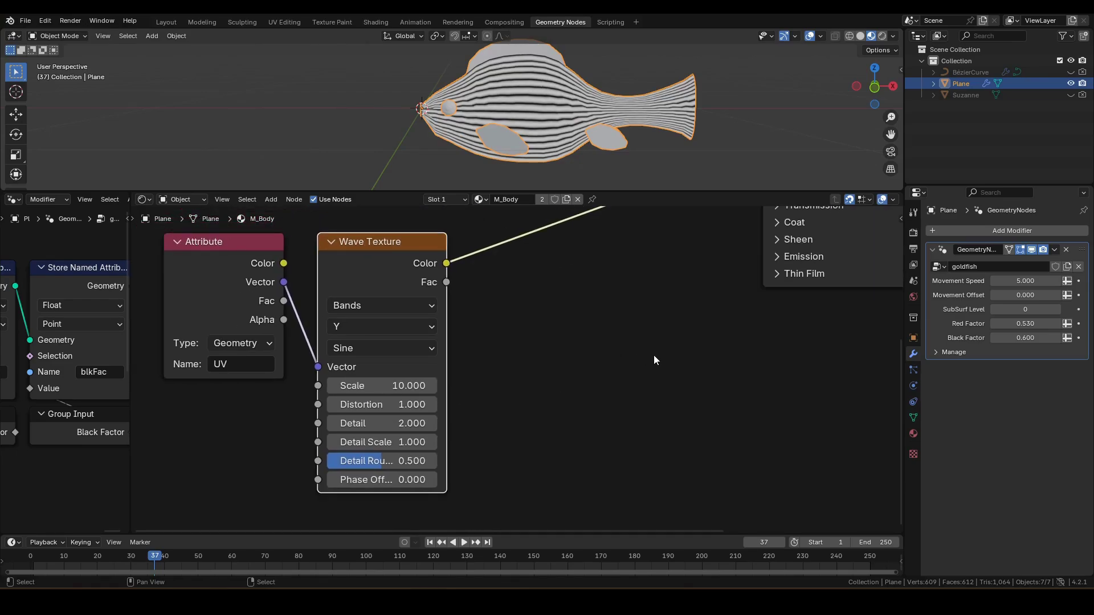
middle_drag(654, 360, 532, 401)
scroll(517, 391, down, 1)
key(F3)
text(col)
Add a Color Ramp with its white stop at 0.205 turned grey and the black stop lightened to 0.75.
key(Return)
click(492, 386)
scroll(496, 392, up, 2)
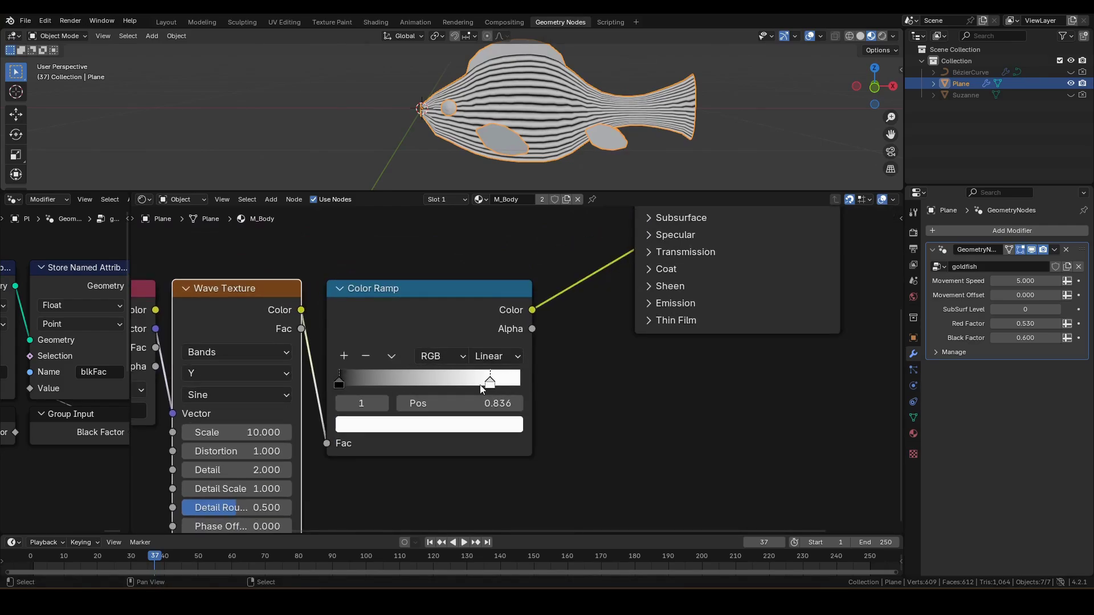
drag(476, 390, 377, 387)
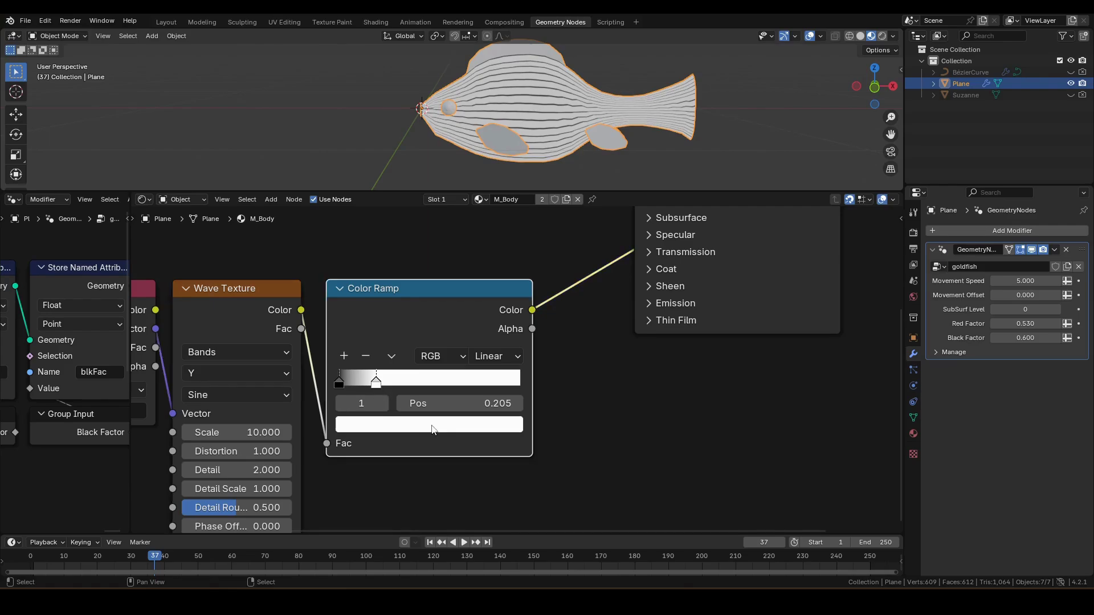
click(432, 426)
drag(507, 221, 508, 199)
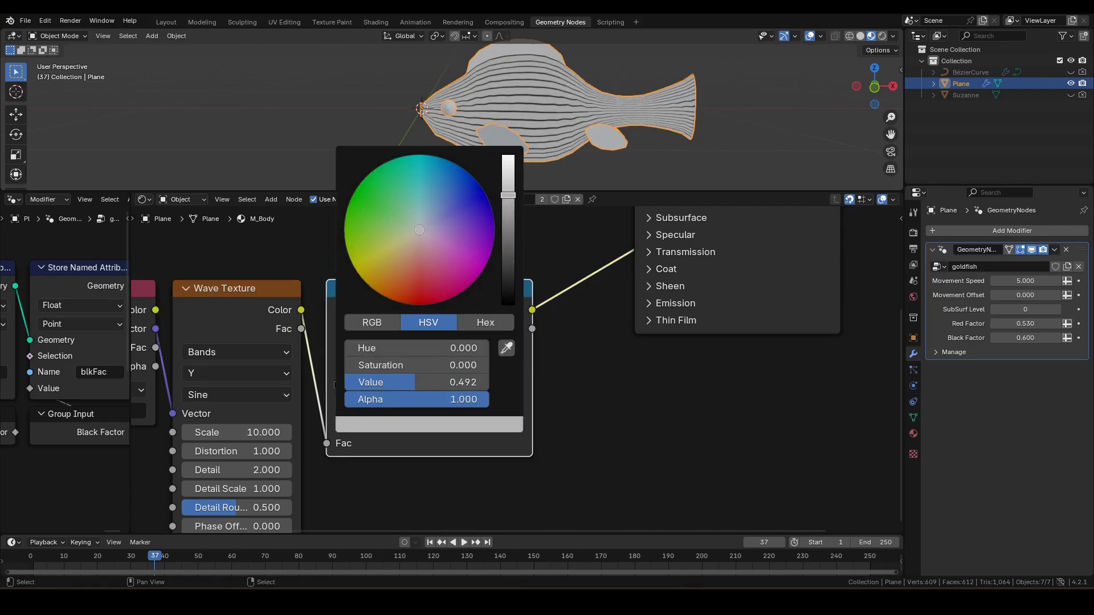
drag(411, 383, 410, 383)
click(339, 384)
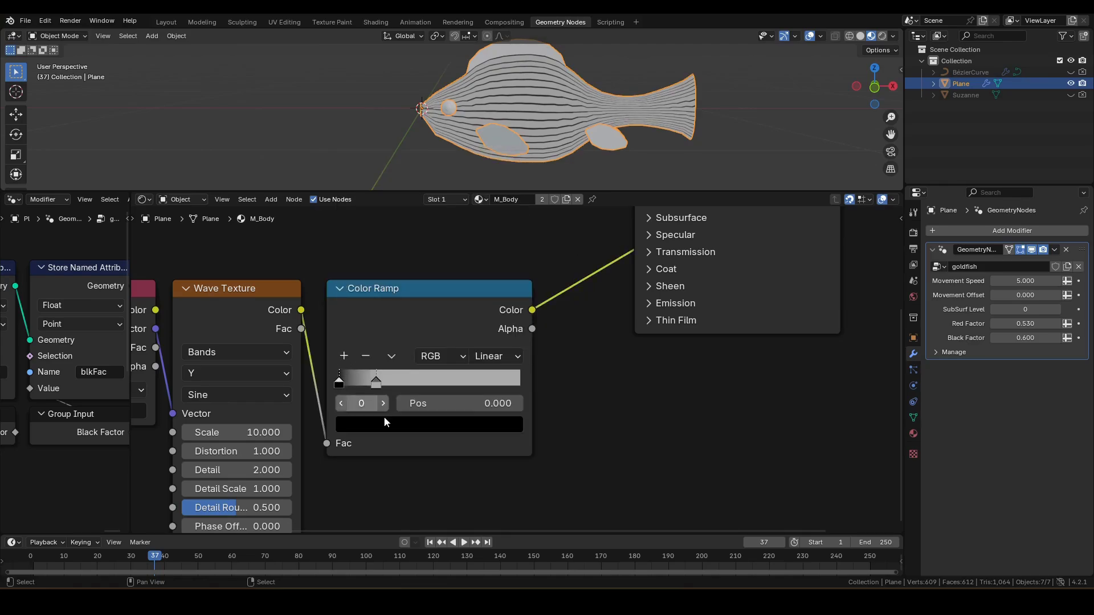
click(405, 427)
drag(411, 383, 454, 382)
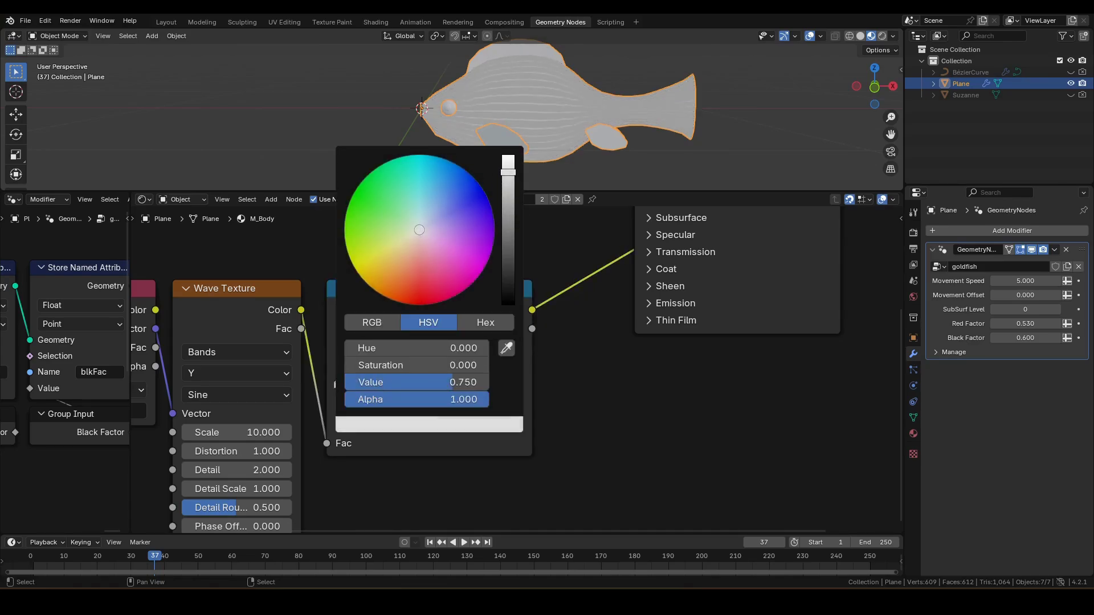
scroll(758, 122, up, 5)
scroll(758, 125, down, 5)
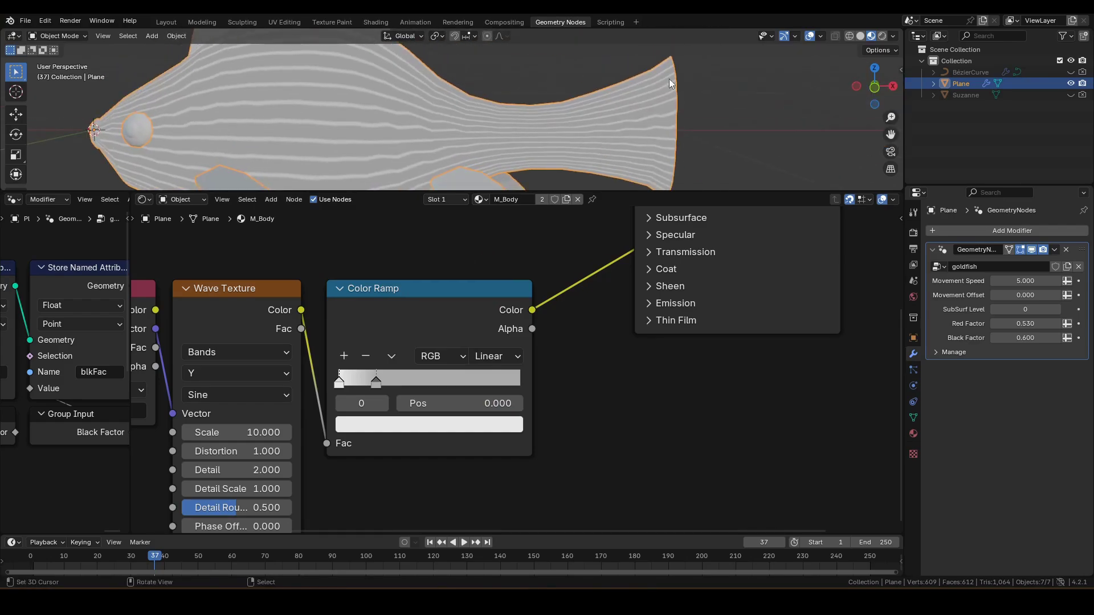
scroll(617, 314, down, 3)
Combine setColor and the Color Ramp in a Lighten mix (Factor 1) feeding Base Color.
drag(507, 273, 530, 331)
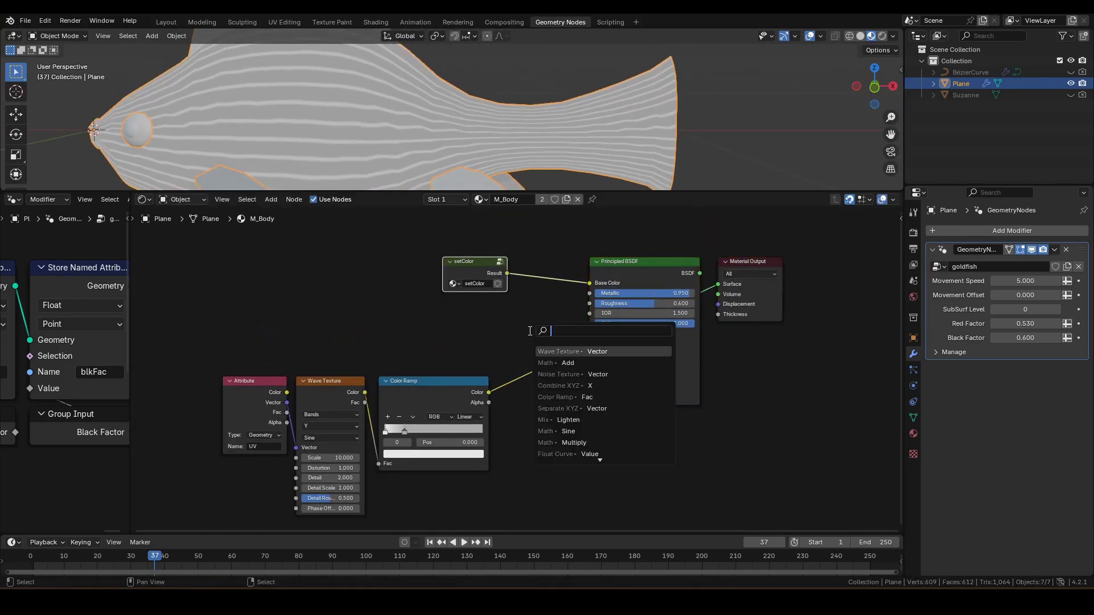
text(lighten)
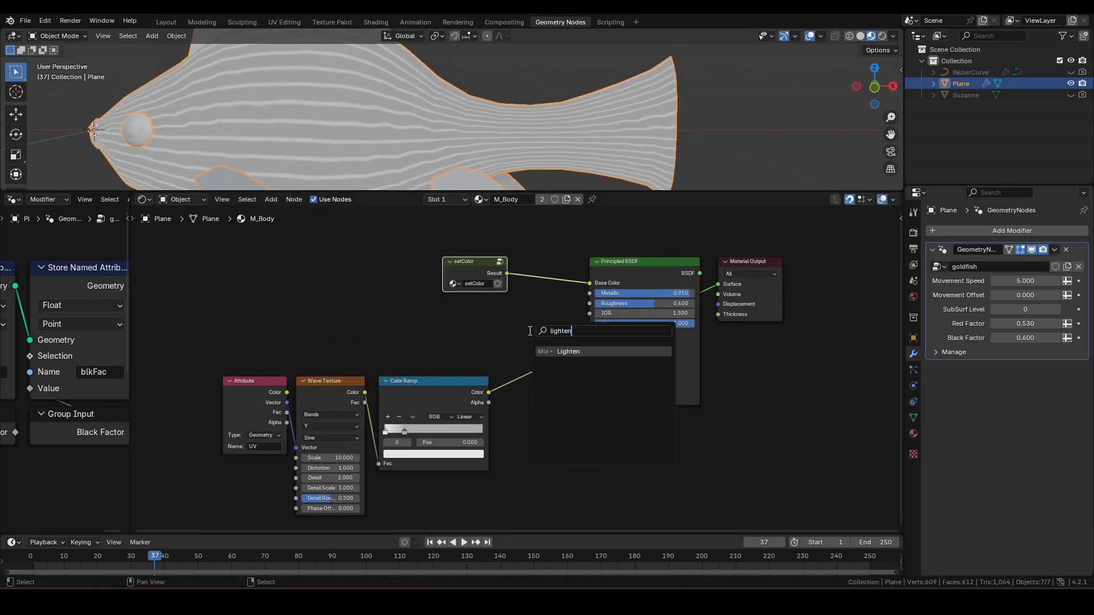
key(Return)
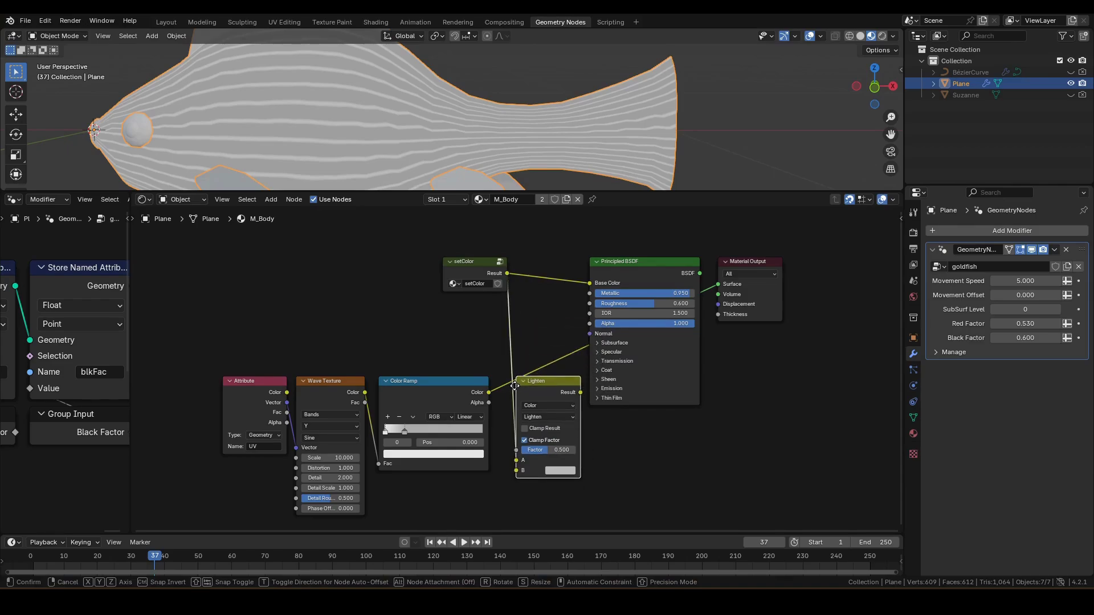
click(512, 385)
mouse_move(488, 392)
mouse_down()
mouse_move(519, 476)
mouse_move(575, 449)
mouse_up()
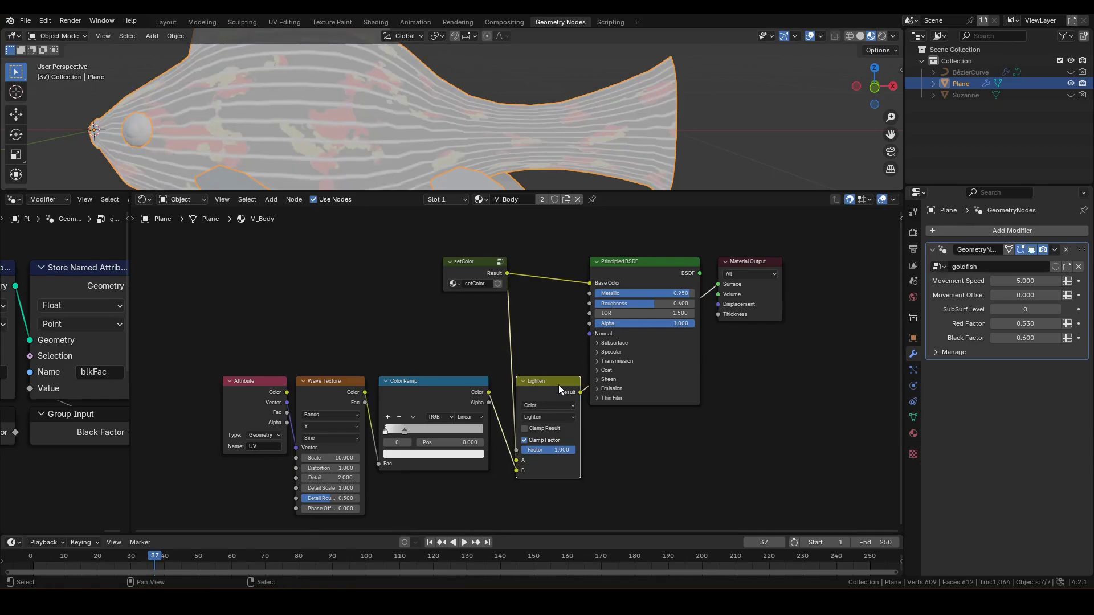
drag(560, 382, 542, 384)
drag(504, 276, 478, 272)
middle_drag(734, 363, 691, 360)
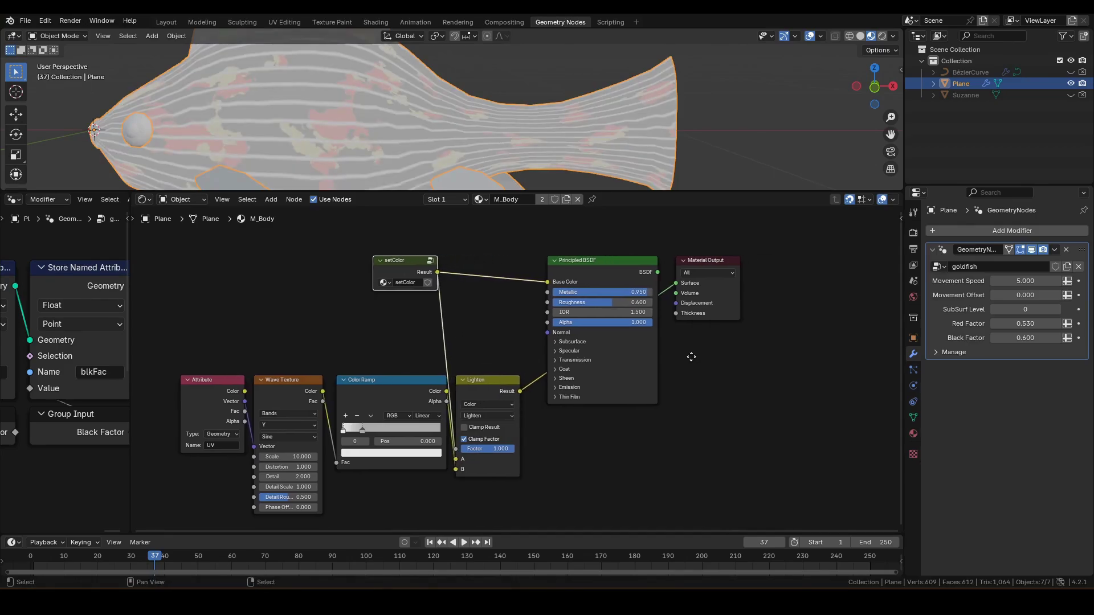
click(596, 259)
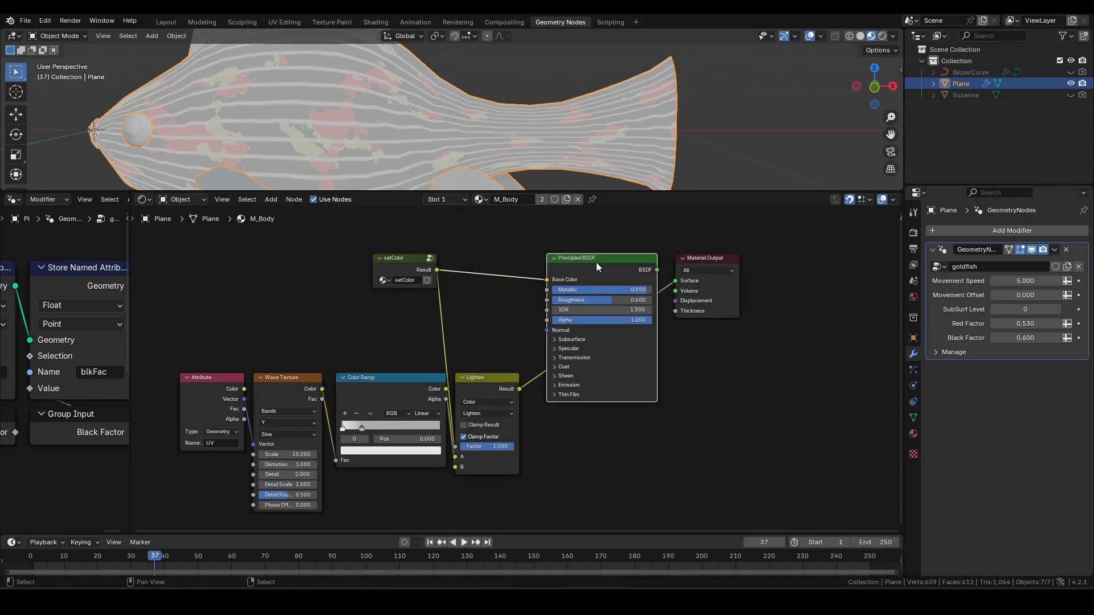
Duplicate the Principled BSDF below the original and move the stripe nodes lower.
key(shift+d)
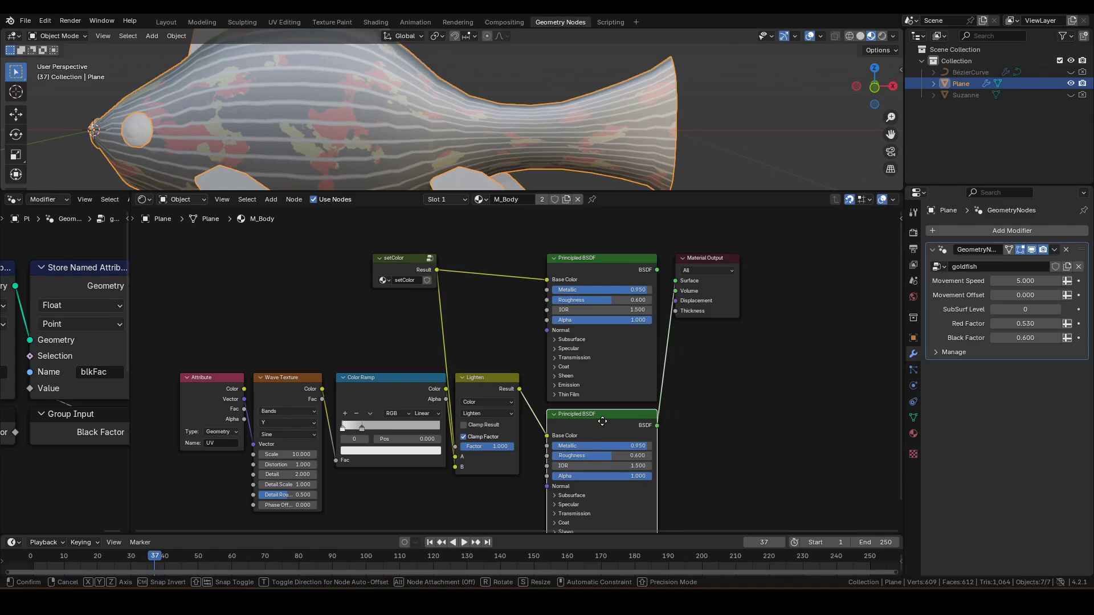
click(602, 422)
middle_drag(178, 356, 204, 292)
drag(203, 297, 533, 441)
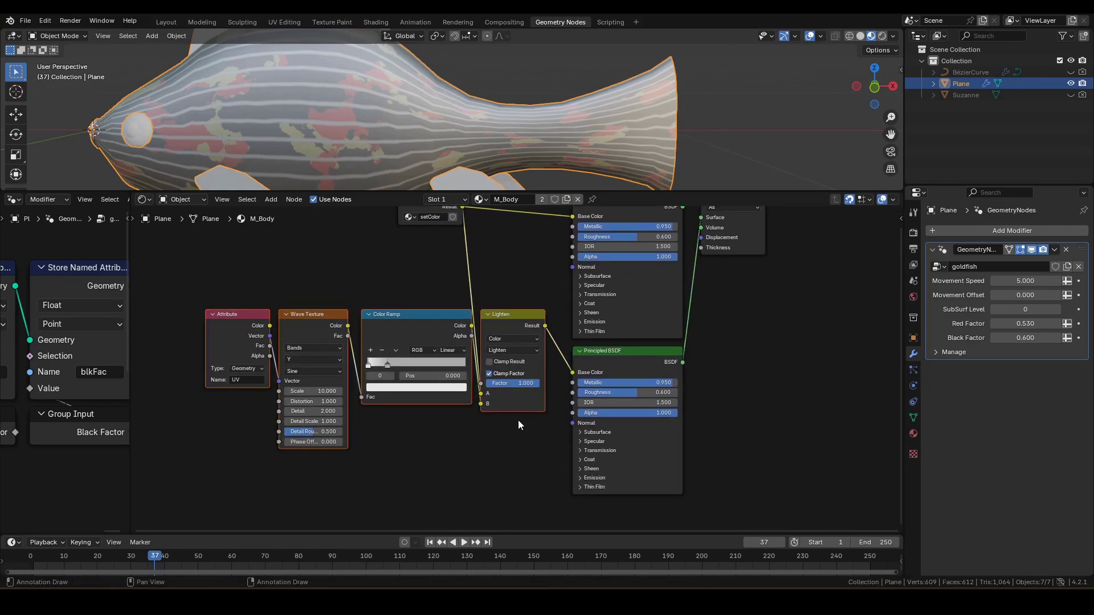
key(g)
click(519, 459)
middle_drag(683, 382, 647, 384)
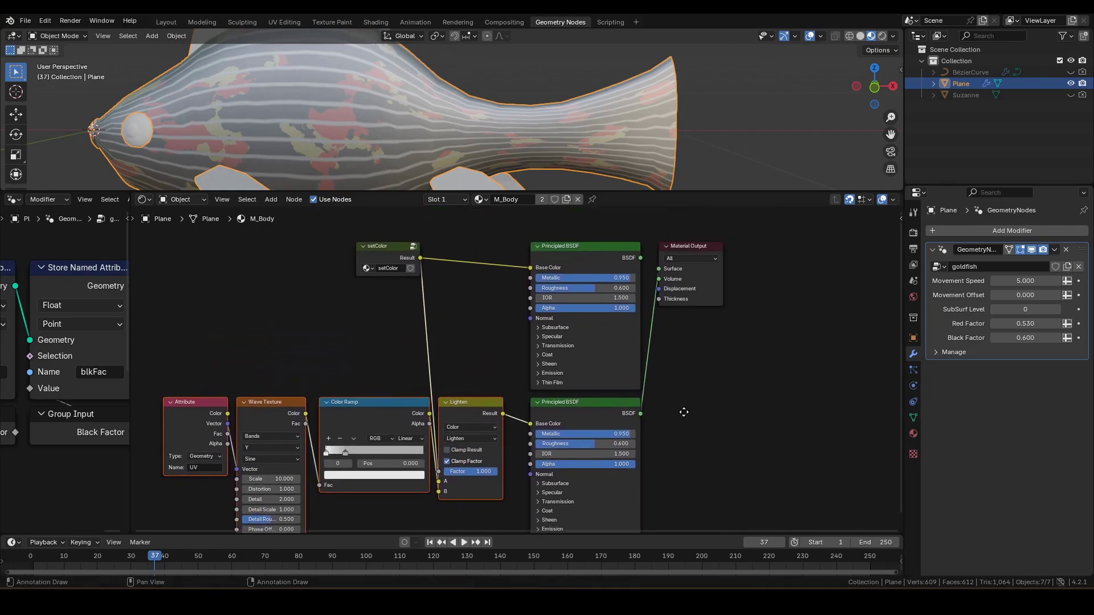
scroll(647, 384, up, 2)
Give the lower shader Metallic 0, Roughness 0.4 and Transmission Weight 0.6.
middle_drag(584, 427, 580, 359)
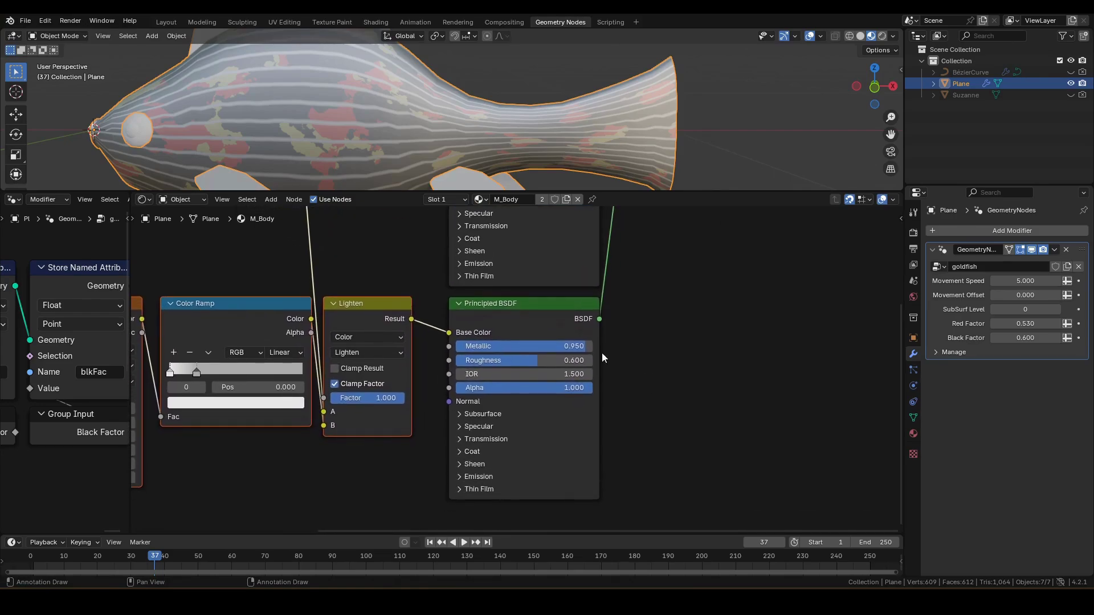
key(BackSpace)
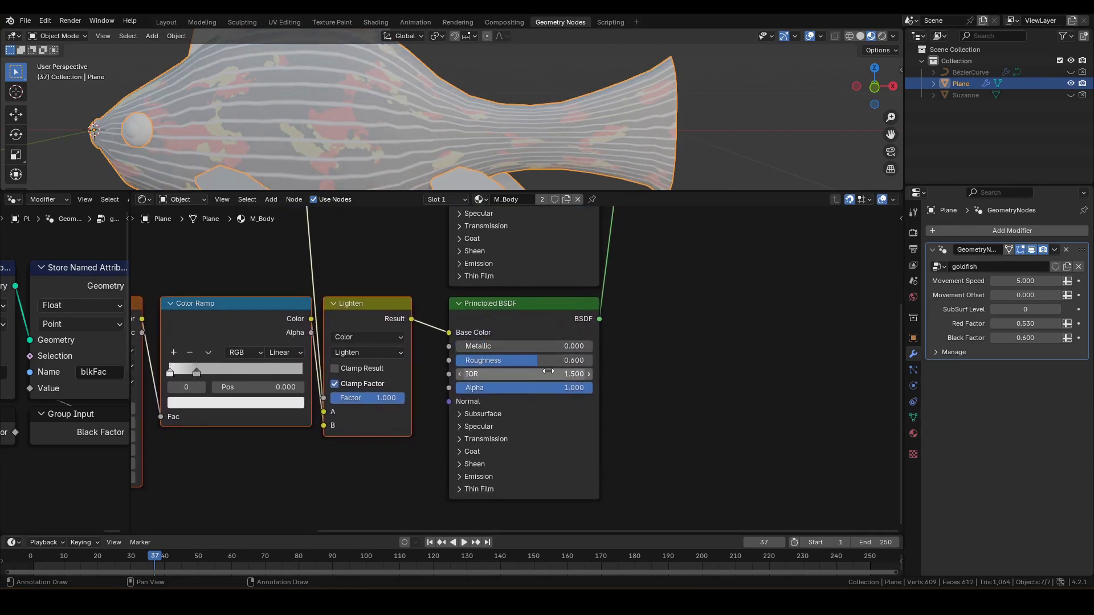
double_click(554, 365)
text(0.4)
key(Return)
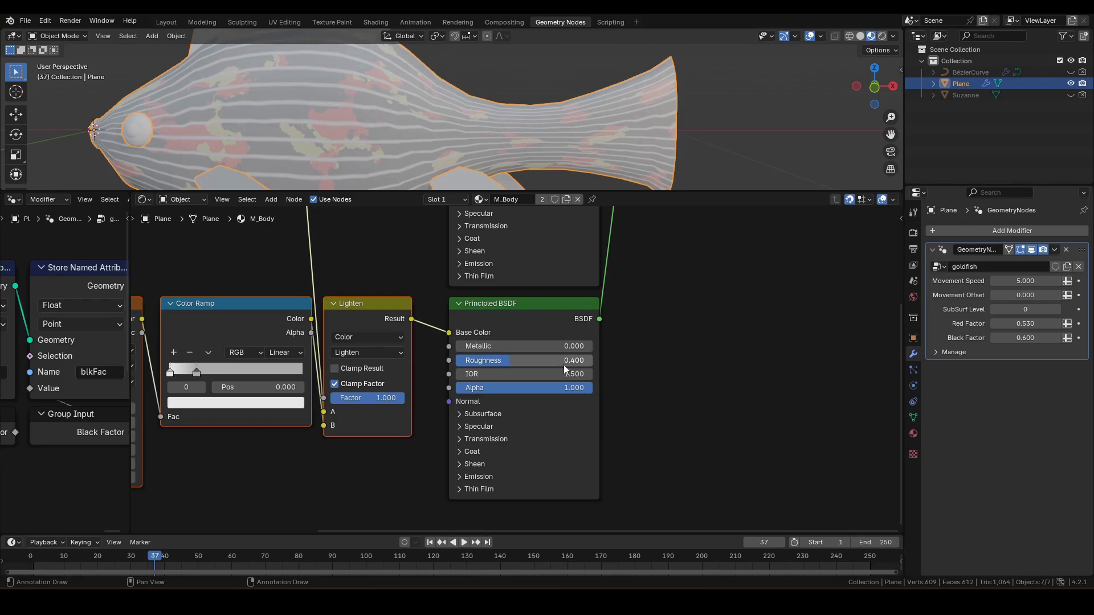
click(474, 440)
double_click(514, 456)
text(.6)
key(Return)
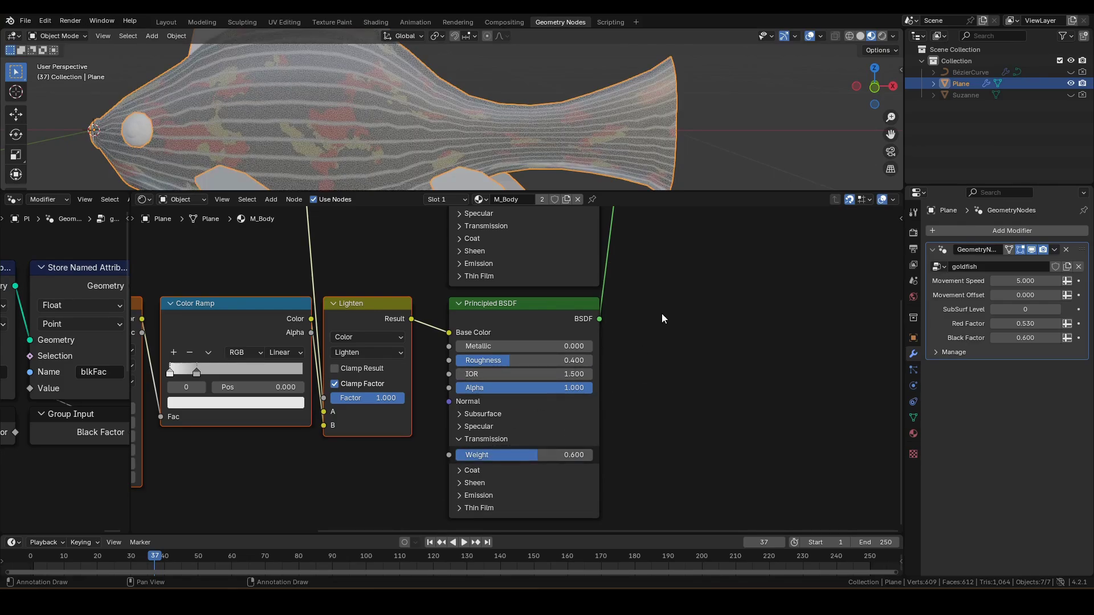
scroll(611, 418, down, 2)
Move Material Output aside and blend both Principled BSDFs through a 0.5 Mix Shader into it.
drag(554, 298, 591, 272)
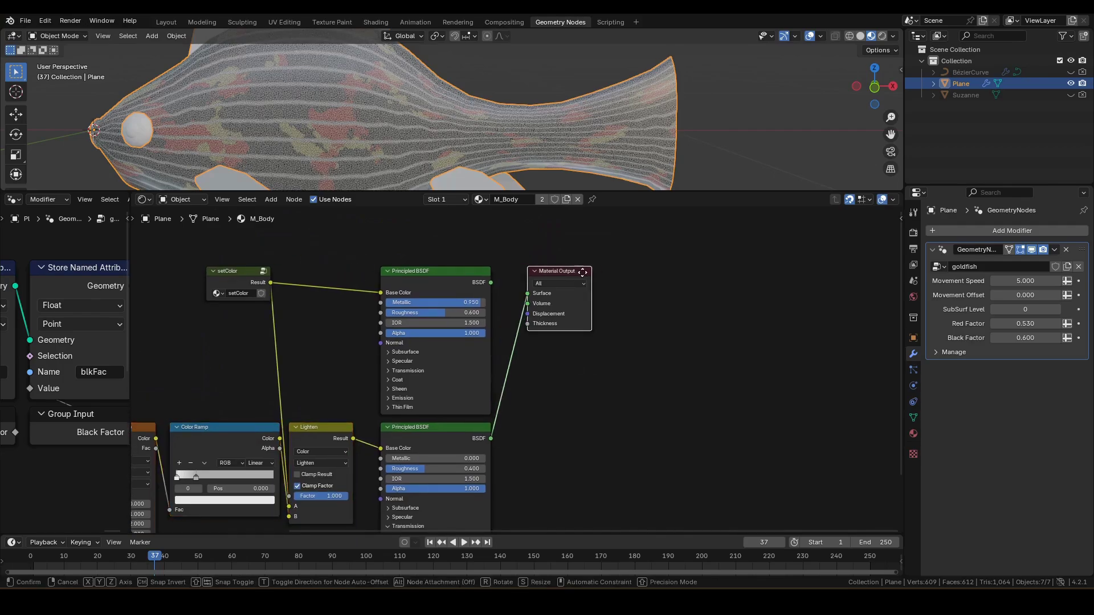
click(642, 273)
ctrl+shift+right_drag(447, 273, 436, 449)
drag(625, 276, 705, 279)
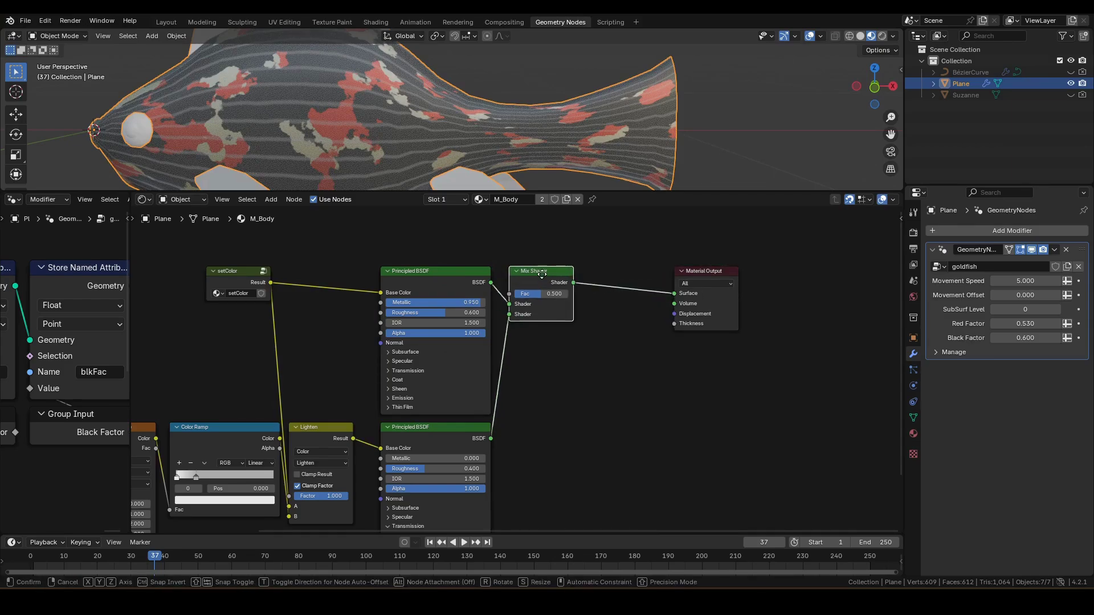
scroll(599, 388, left, 5)
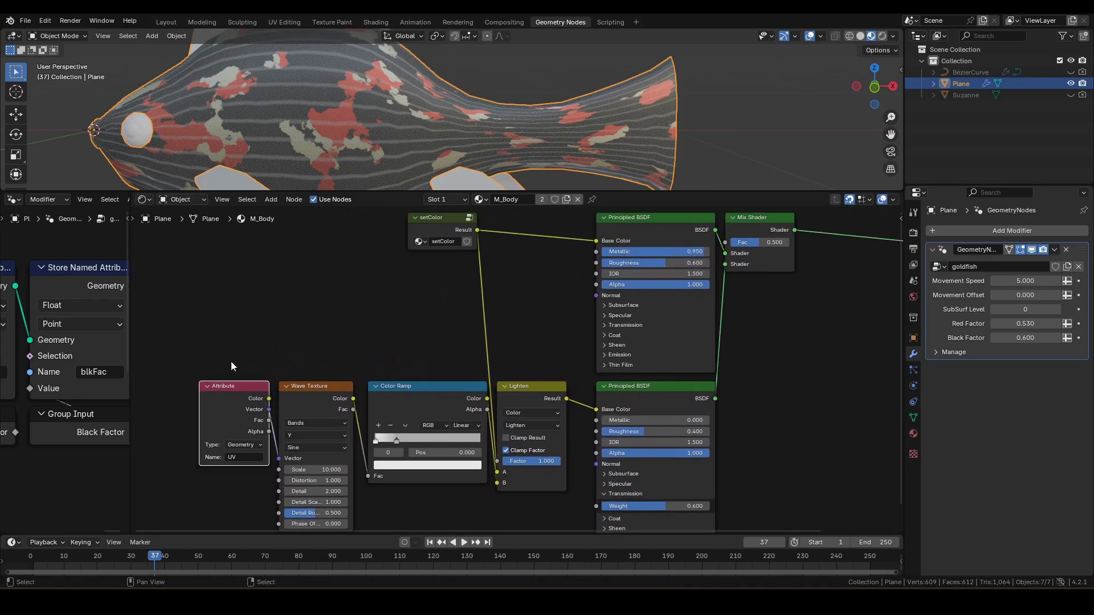
Chain the UV Attribute through Separate XYZ into a Color Ramp driven by X.
drag(209, 387, 749, 386)
middle_drag(748, 386, 617, 426)
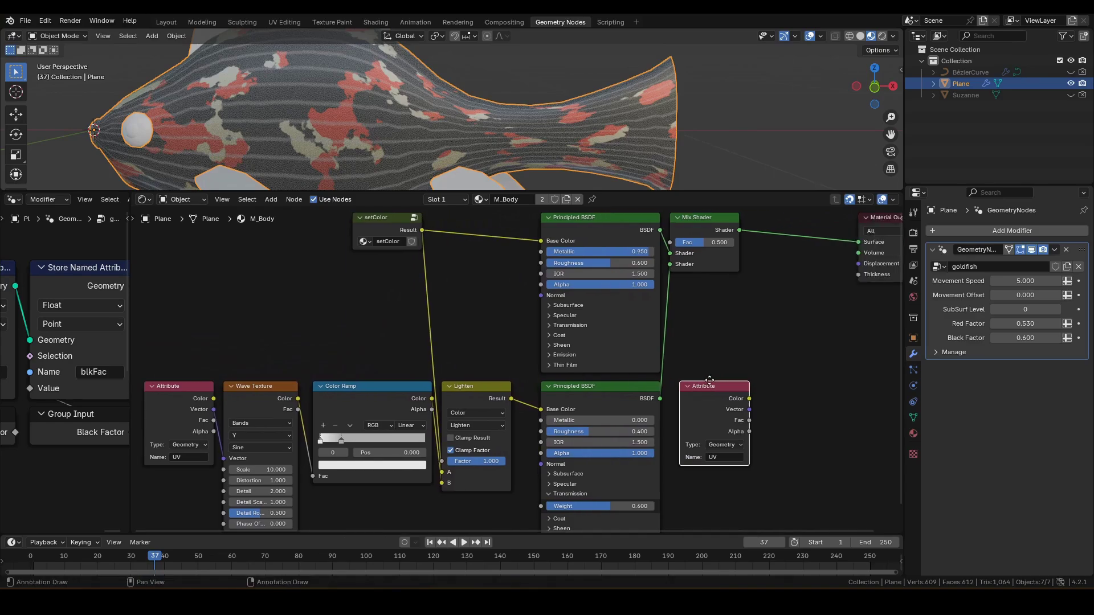
scroll(616, 425, up, 2)
drag(633, 420, 698, 420)
text(sx)
key(Return)
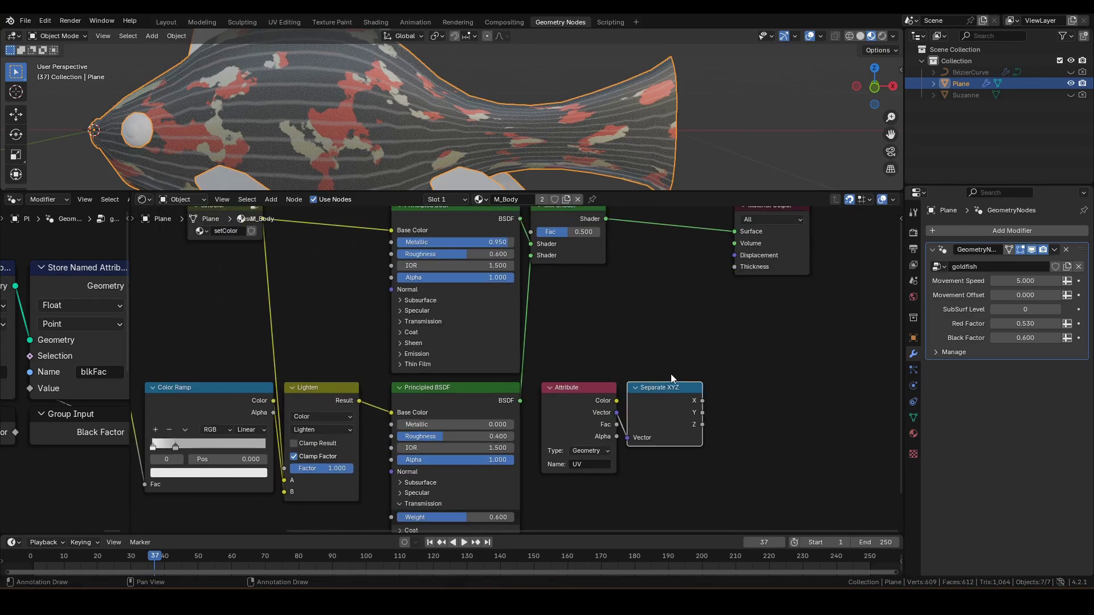
scroll(671, 373, down, 2)
scroll(625, 342, up, 3)
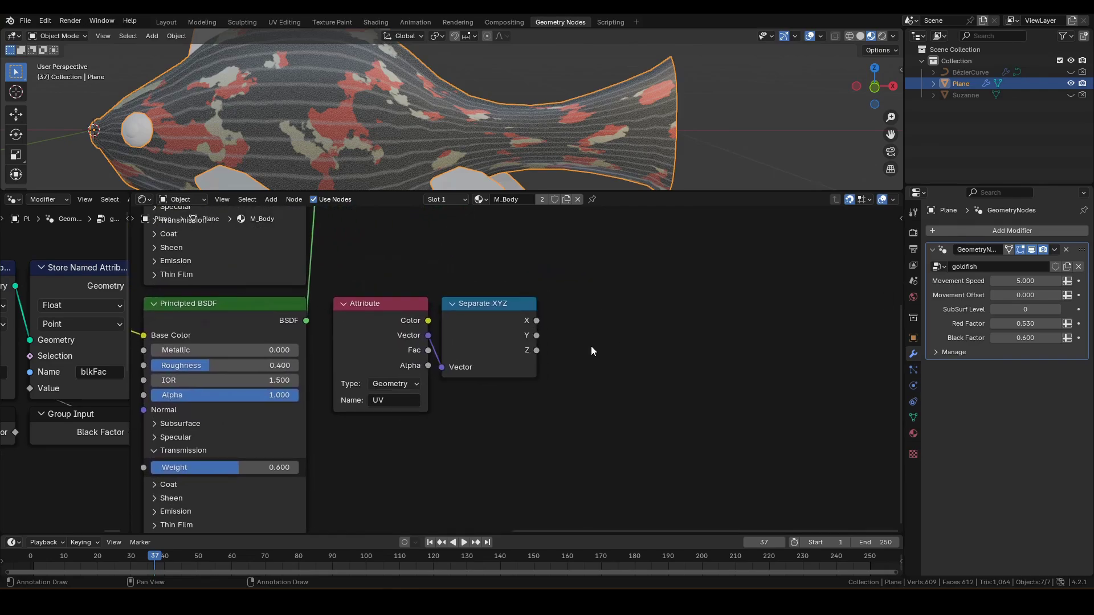
key(F3)
text(col)
key(Return)
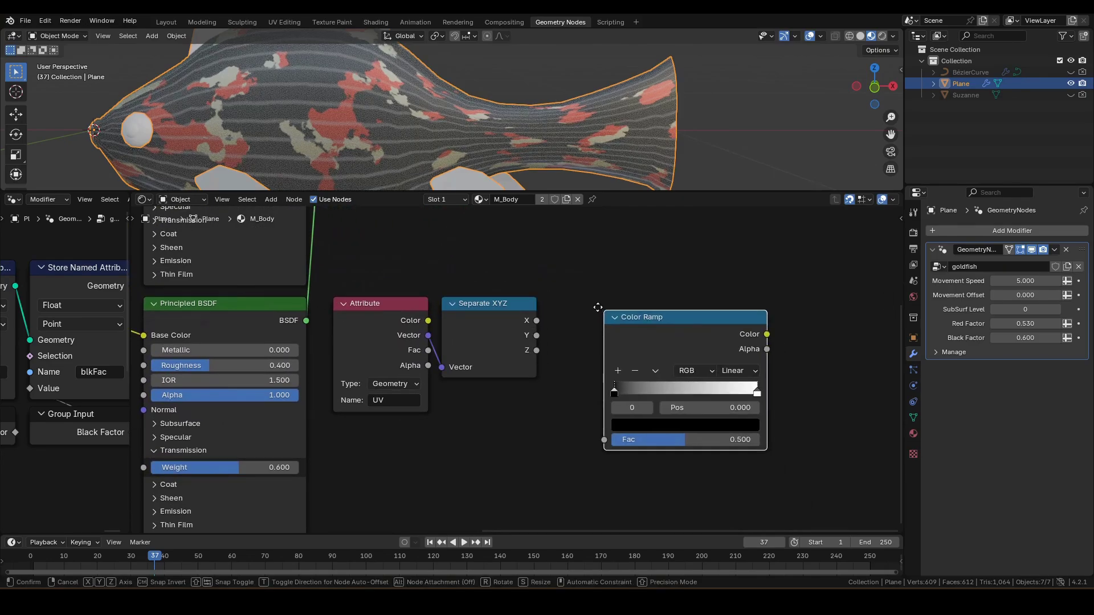
click(560, 301)
drag(535, 320, 581, 424)
Link the Color Ramp to the Mix Shader factor and slide its black stop to about 0.73.
middle_drag(621, 356, 619, 404)
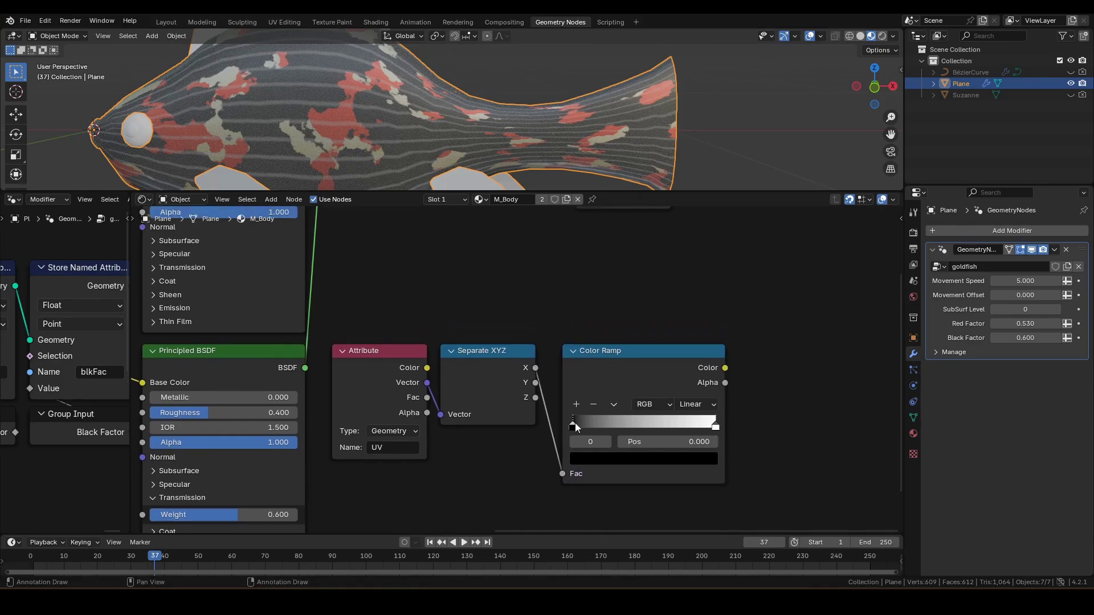
mouse_move(574, 423)
mouse_down()
mouse_move(676, 416)
mouse_move(703, 426)
mouse_move(693, 425)
mouse_up()
scroll(618, 329, down, 2)
middle_drag(618, 329, 658, 401)
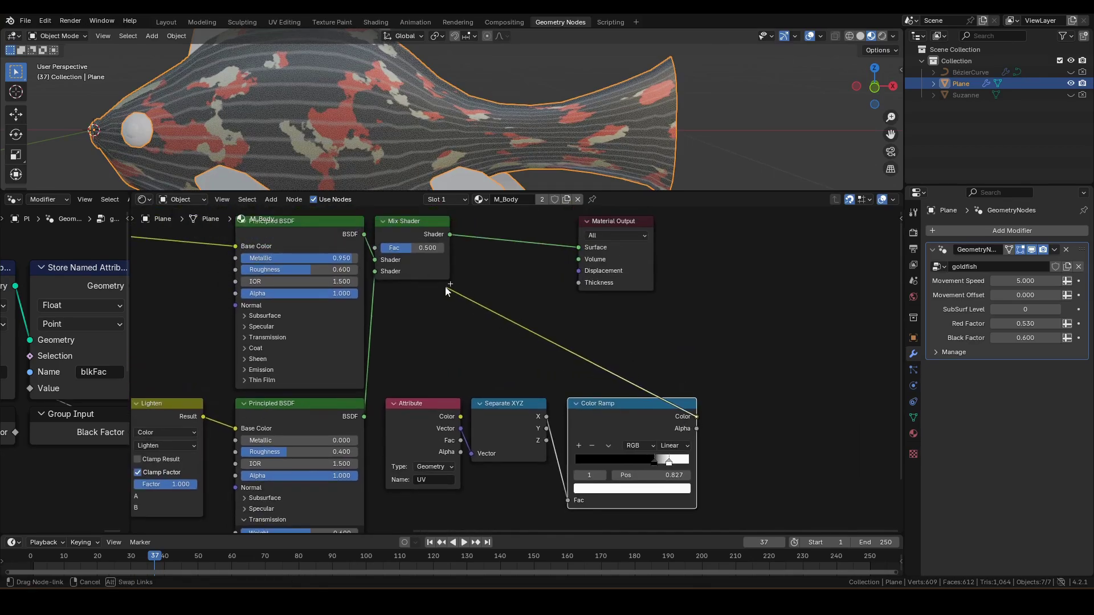
drag(696, 417, 376, 249)
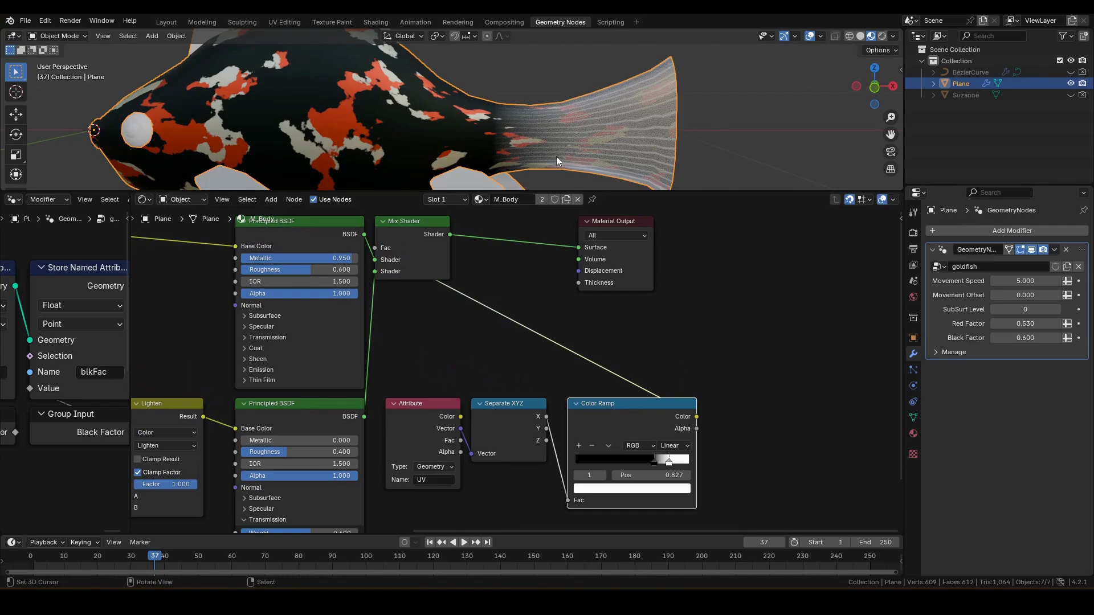
drag(656, 458, 659, 459)
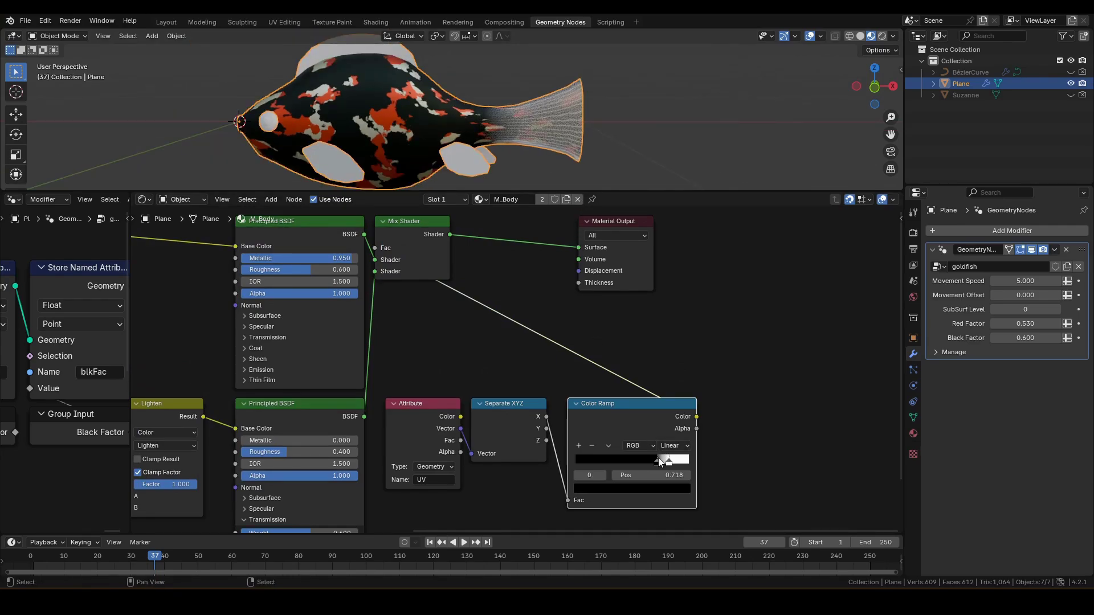
mouse_move(488, 161)
middle_down()
mouse_move(499, 61)
mouse_move(506, 132)
middle_up()
In the maximized shader editor, rearrange the Color Ramp, Separate XYZ and Attribute nodes and hide the Attribute's unused outputs.
middle_drag(598, 307, 606, 339)
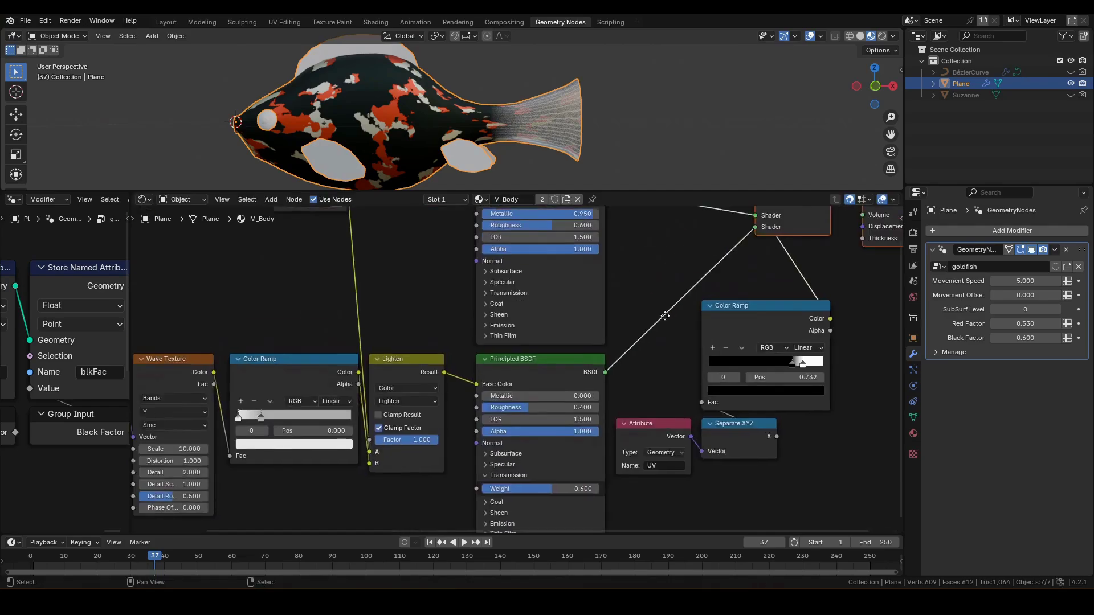
key(ctrl+space)
drag(779, 448, 721, 440)
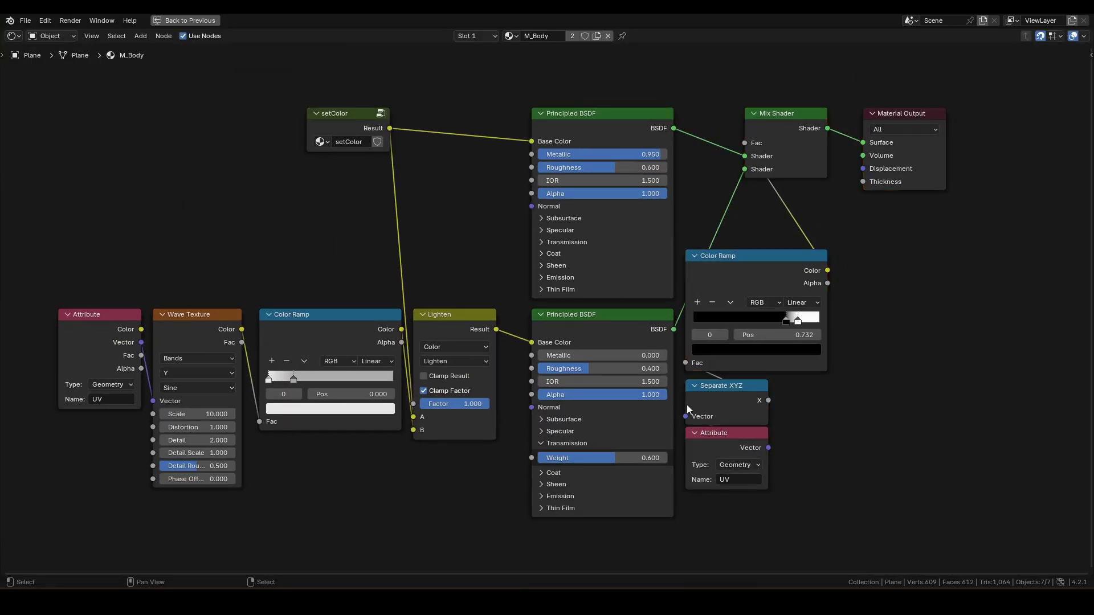
click(103, 354)
key(ctrl+h)
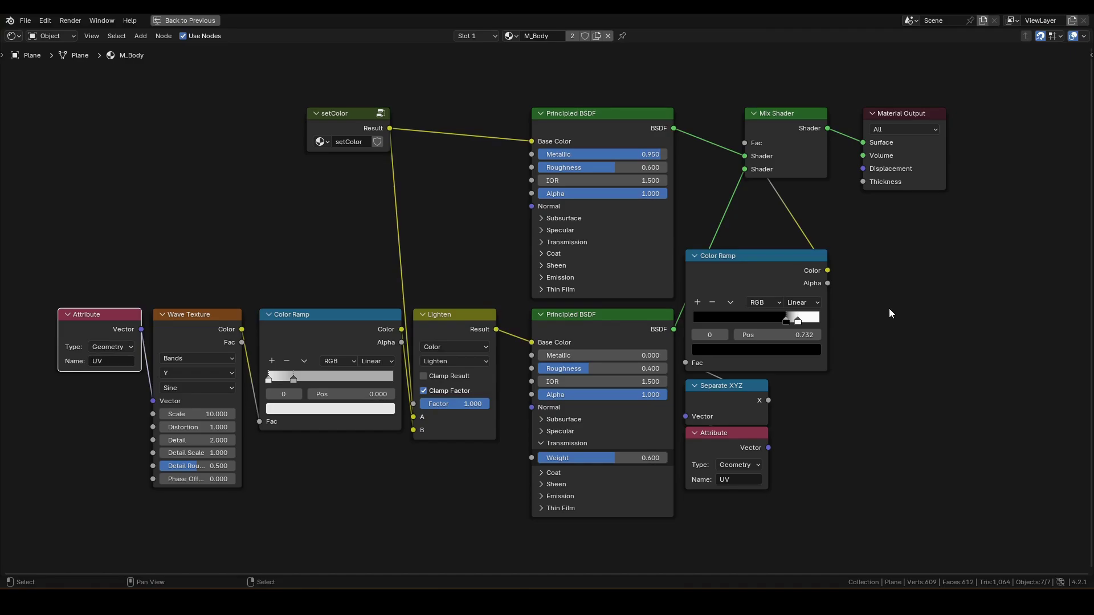
key(ctrl+space)
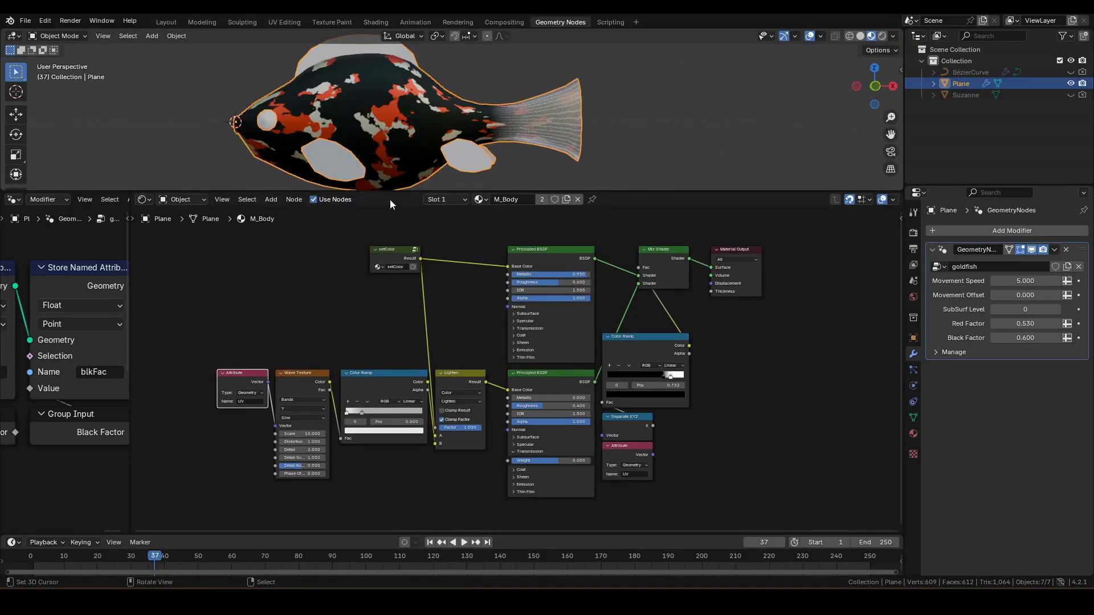
middle_drag(390, 179, 437, 92)
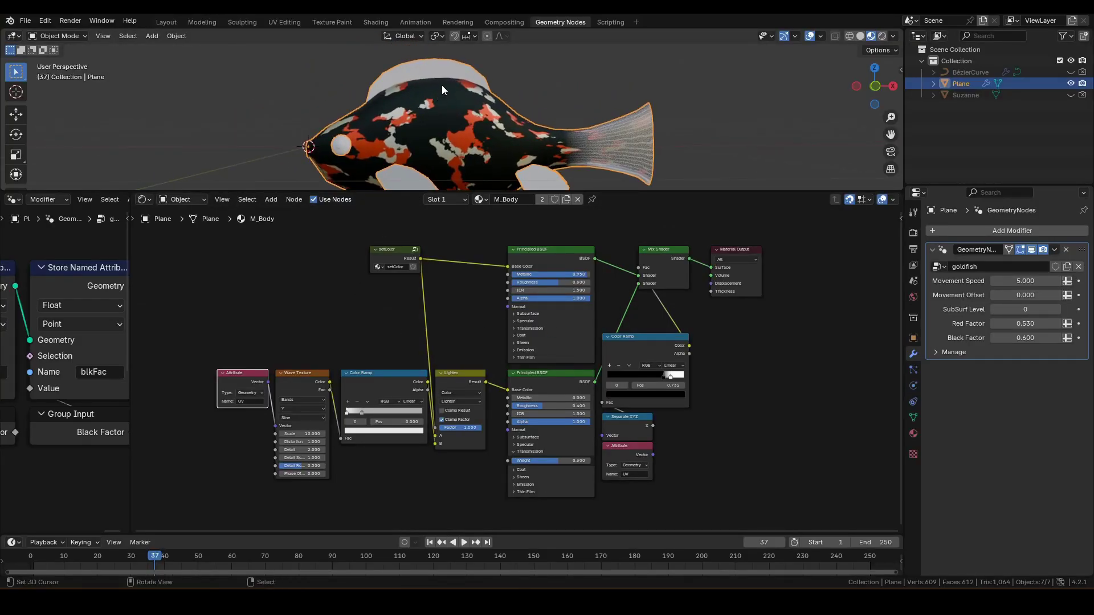
drag(434, 85, 430, 84)
scroll(556, 227, up, 1)
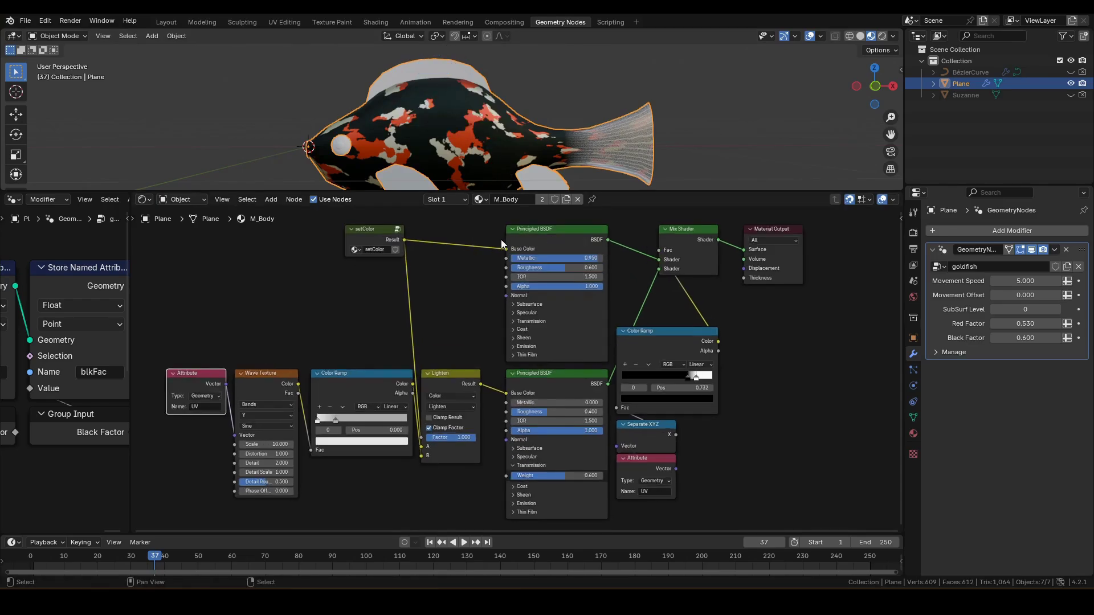
scroll(560, 232, up, 1)
Duplicate the body material and rename the copy M_Fin1.
click(571, 198)
click(519, 198)
key(BackSpace)
key(BackSpace)
key(BackSpace)
text(1)
key(Return)
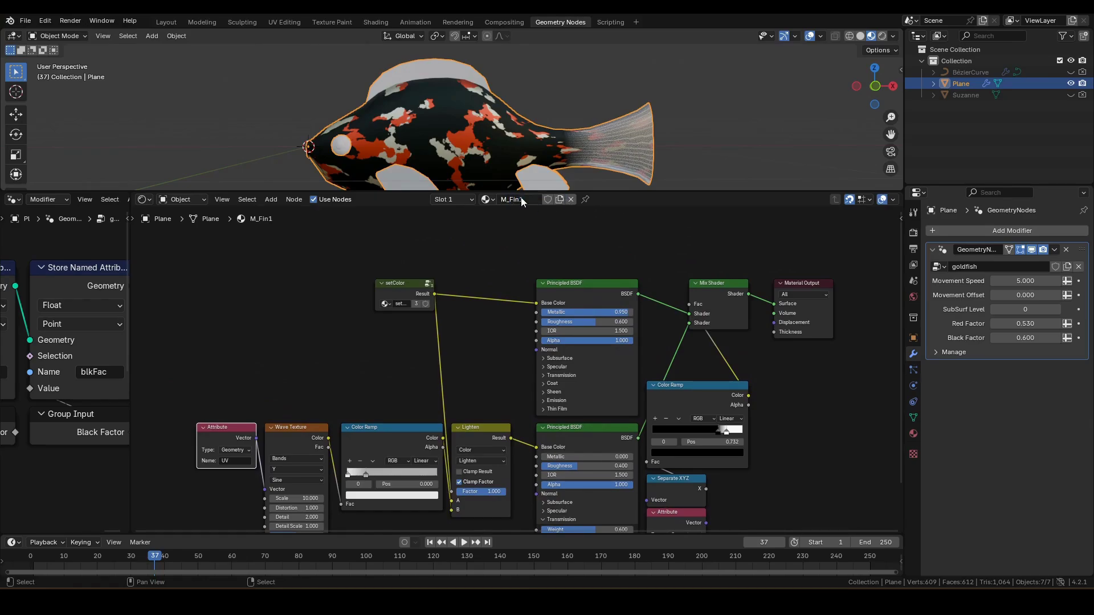
Inside makeDorsalFin, insert a Set Material node assigning M_Fin1 before Group Output.
drag(127, 276, 530, 287)
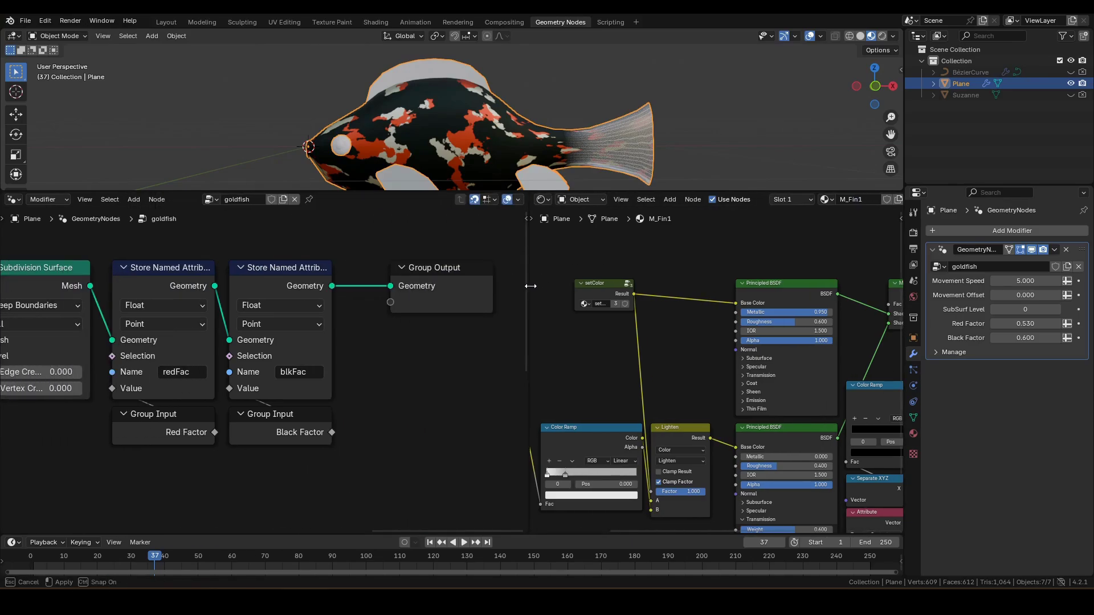
mouse_move(368, 366)
middle_down()
mouse_move(187, 316)
mouse_move(273, 342)
middle_up()
scroll(248, 348, up, 2)
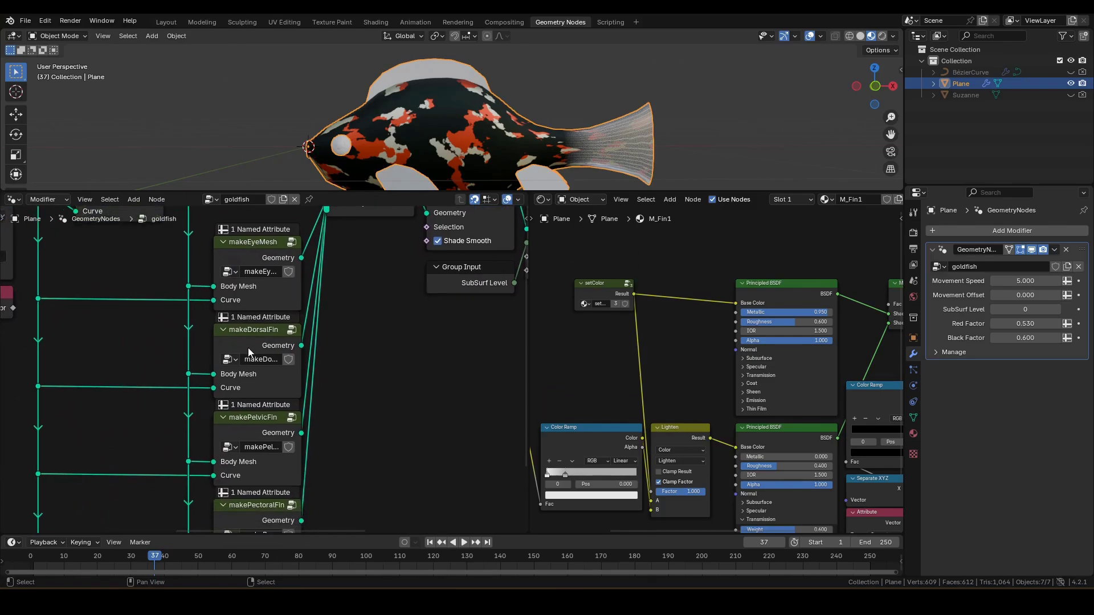
click(254, 333)
key(Tab)
middle_drag(358, 348, 203, 353)
drag(309, 287, 444, 292)
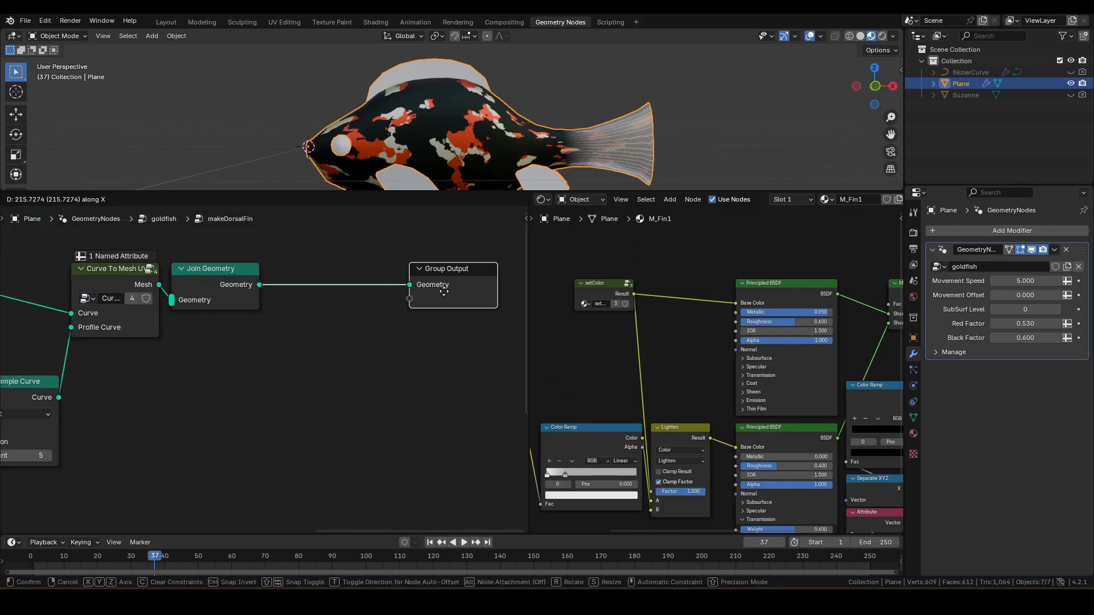
key(F3)
text(set mat)
key(Return)
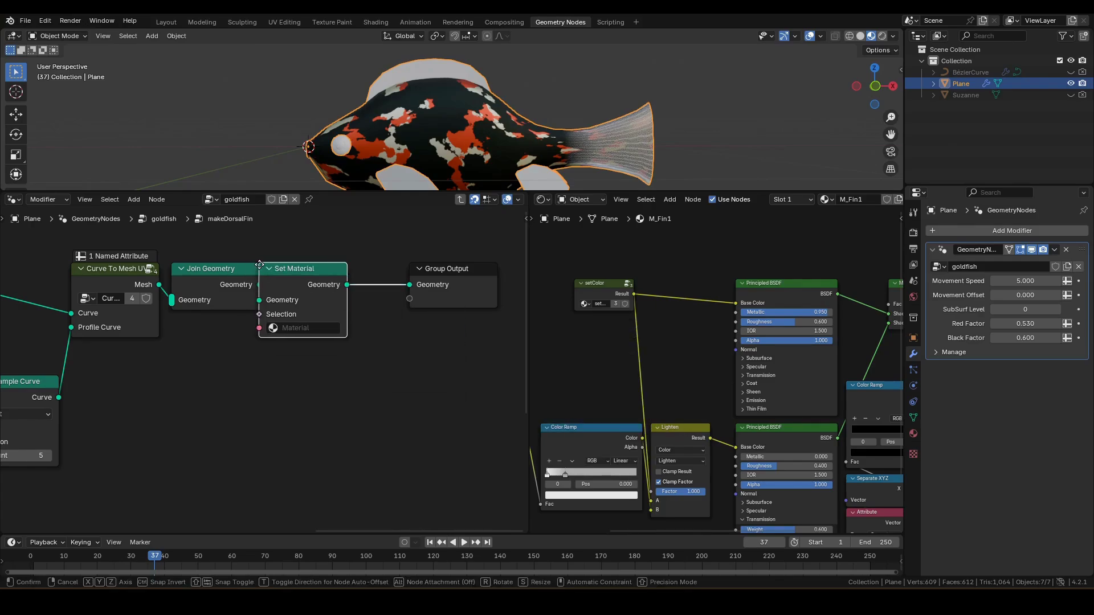
click(287, 266)
click(315, 328)
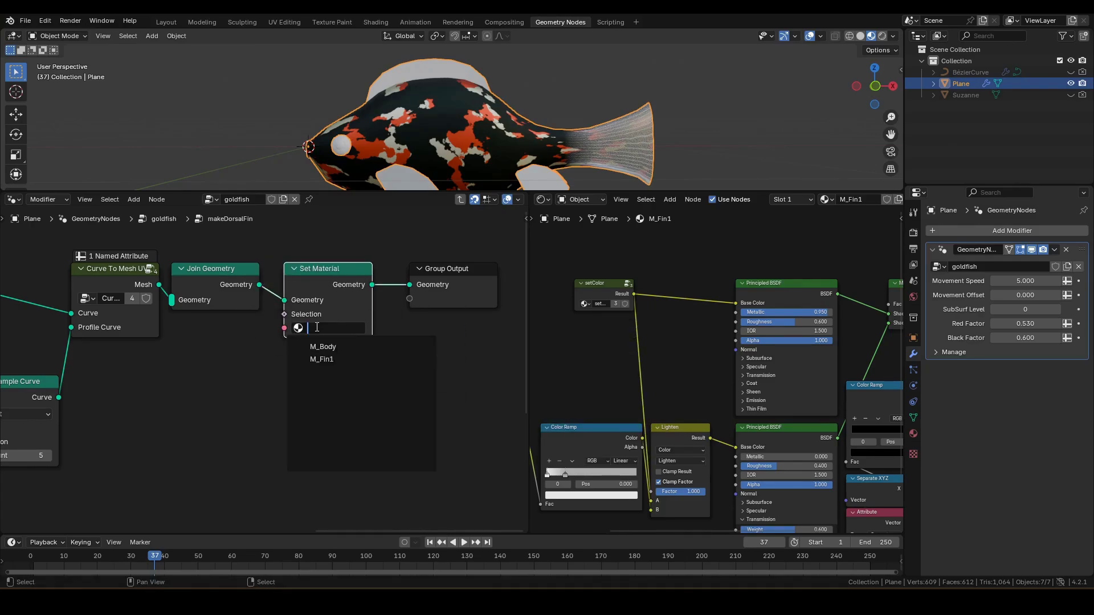
click(327, 360)
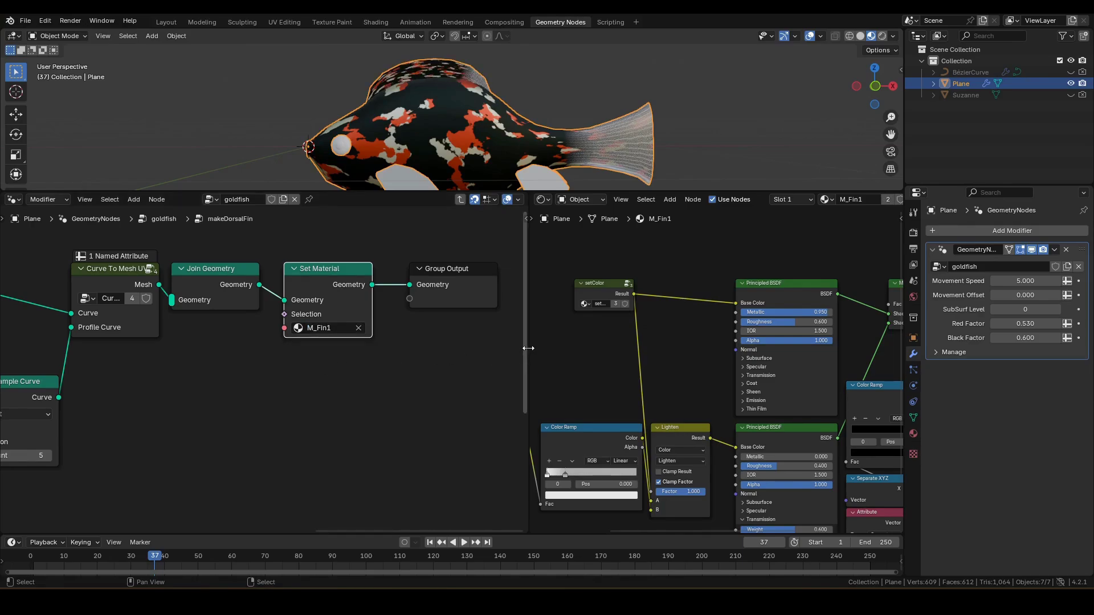
Delete the upper Principled BSDF, Mix Shader, Color Ramp, Separate XYZ and Attribute nodes.
drag(528, 347, 137, 349)
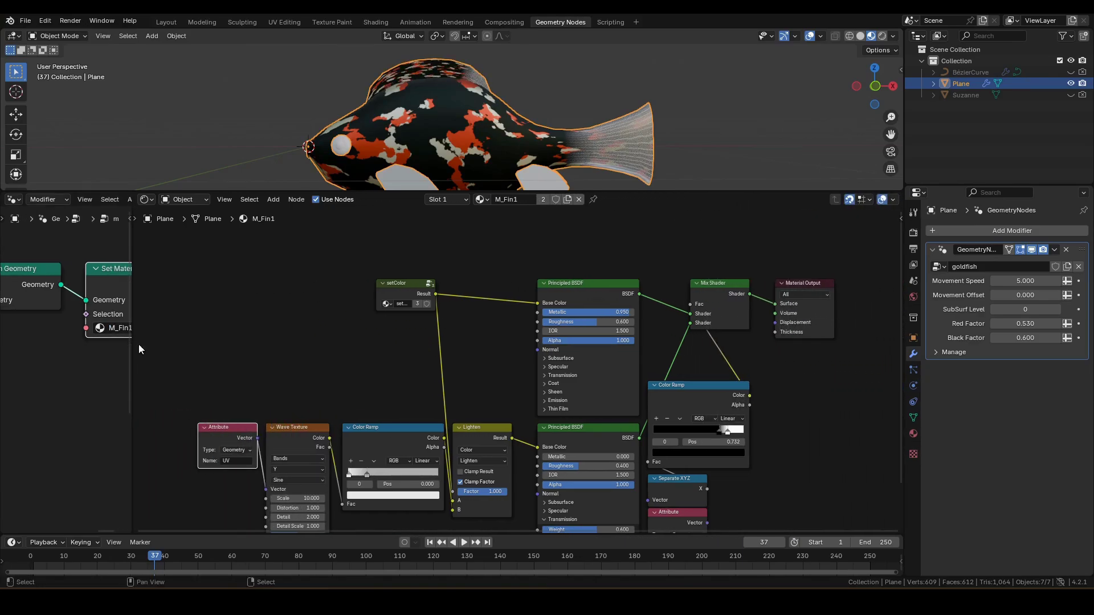
middle_drag(291, 352, 258, 337)
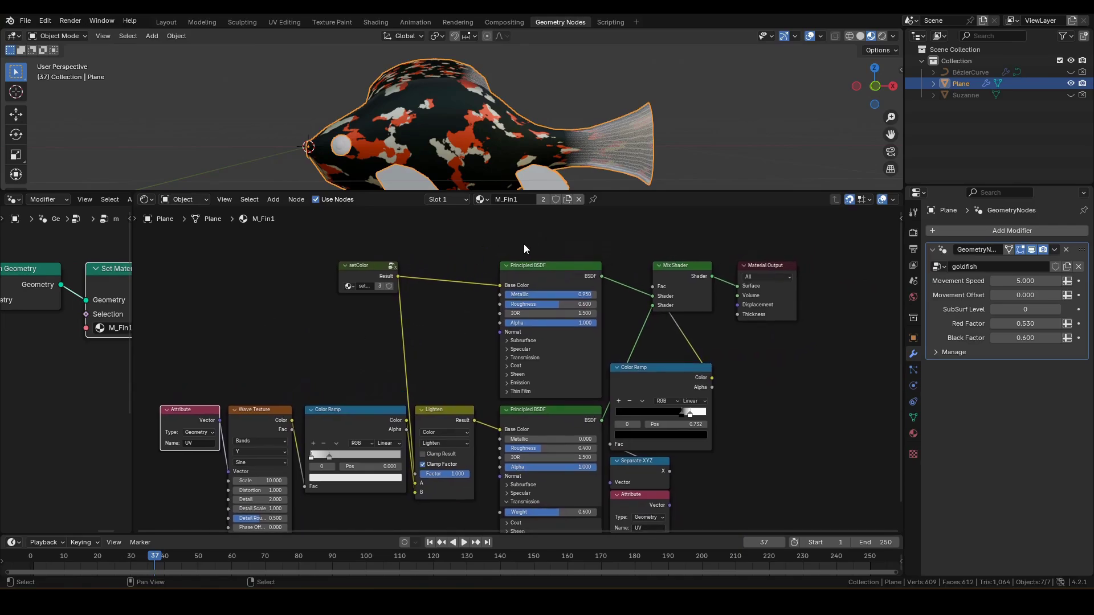
drag(521, 243, 709, 378)
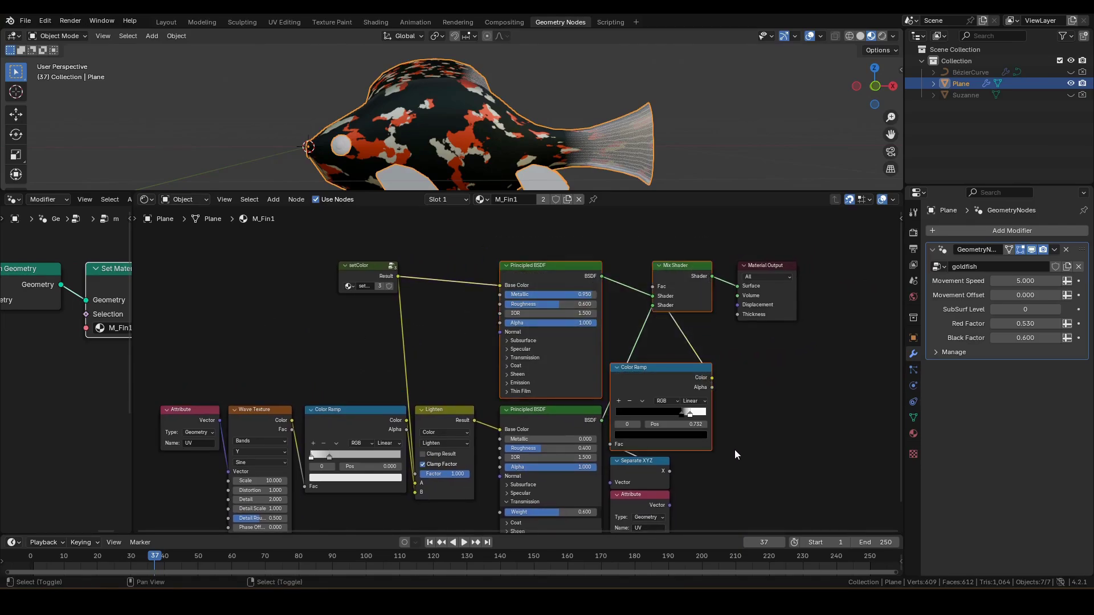
shift+drag(734, 449, 649, 505)
key(x)
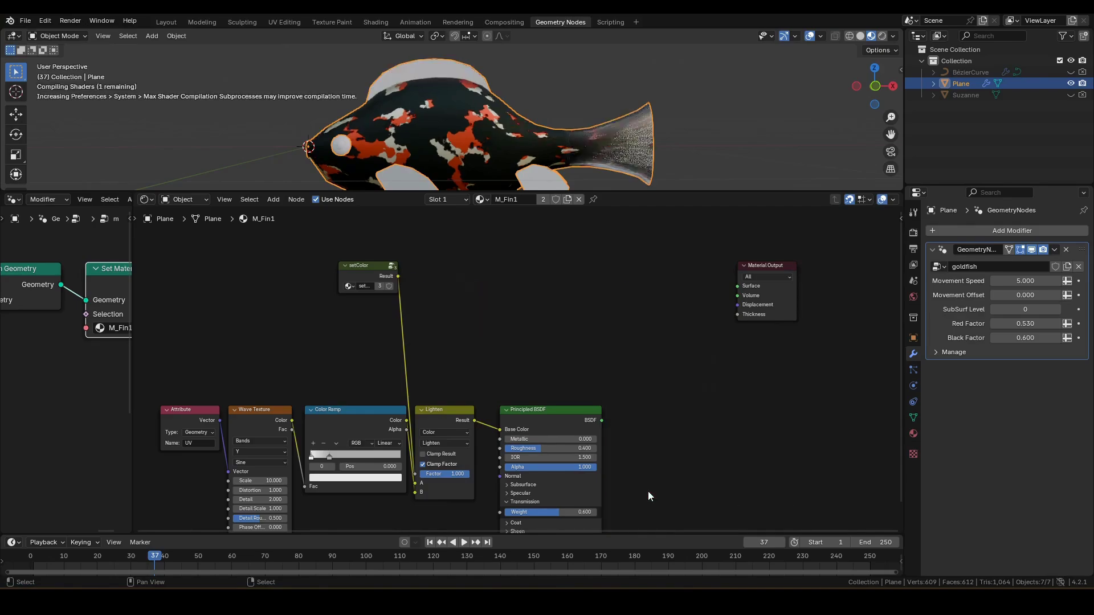
Connect the remaining Principled BSDF directly to Material Output Surface.
mouse_move(602, 419)
mouse_down()
mouse_move(736, 287)
mouse_move(637, 392)
mouse_up()
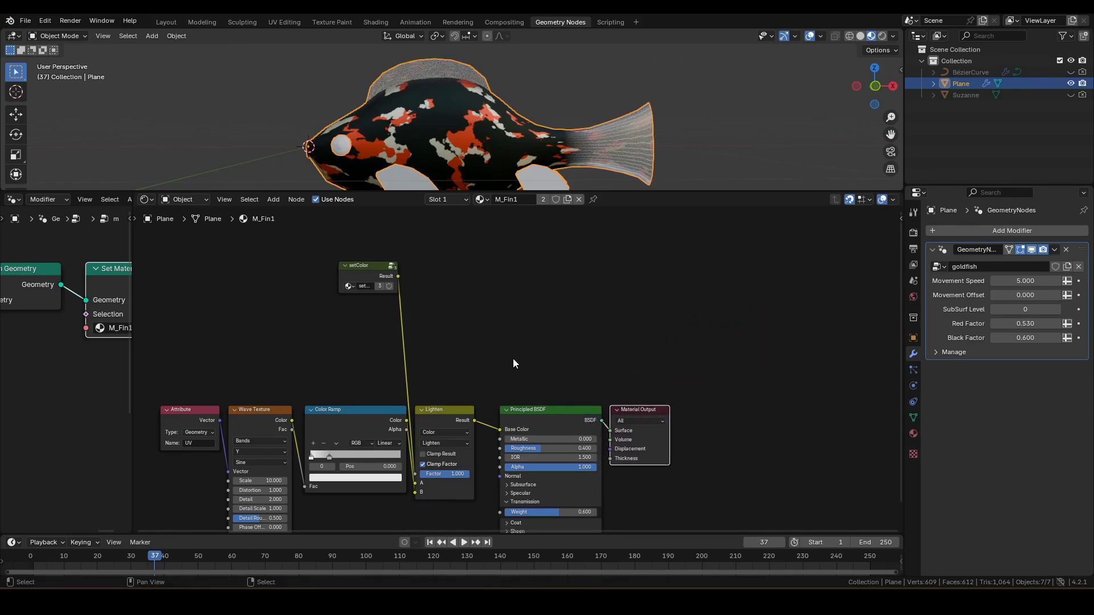
drag(579, 430, 579, 368)
click(579, 342)
scroll(513, 359, up, 1)
scroll(461, 130, up, 3)
scroll(482, 137, down, 2)
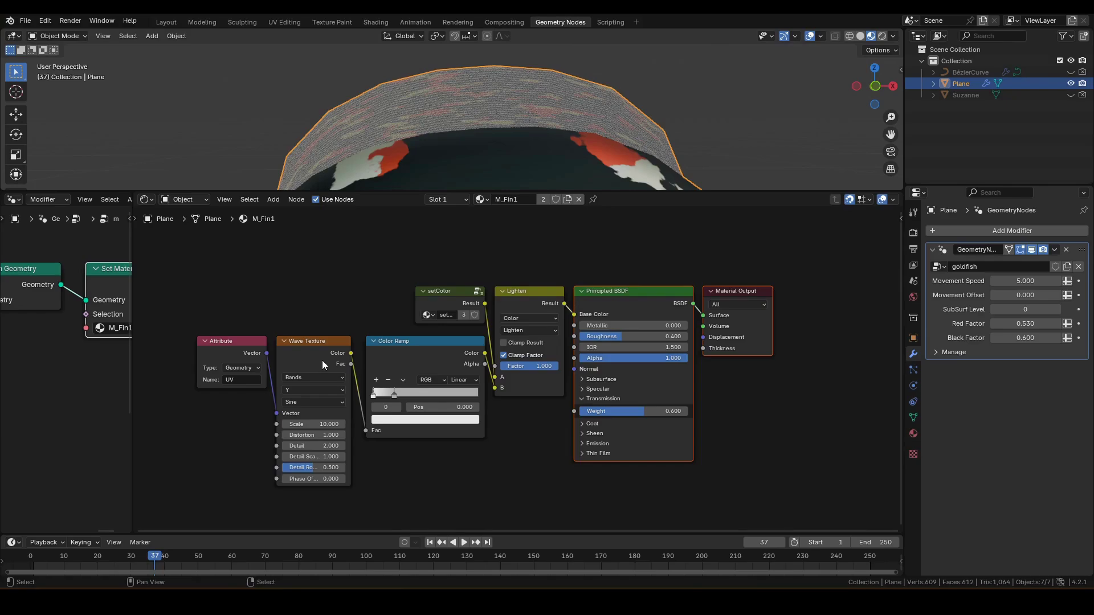
scroll(521, 367, up, 1)
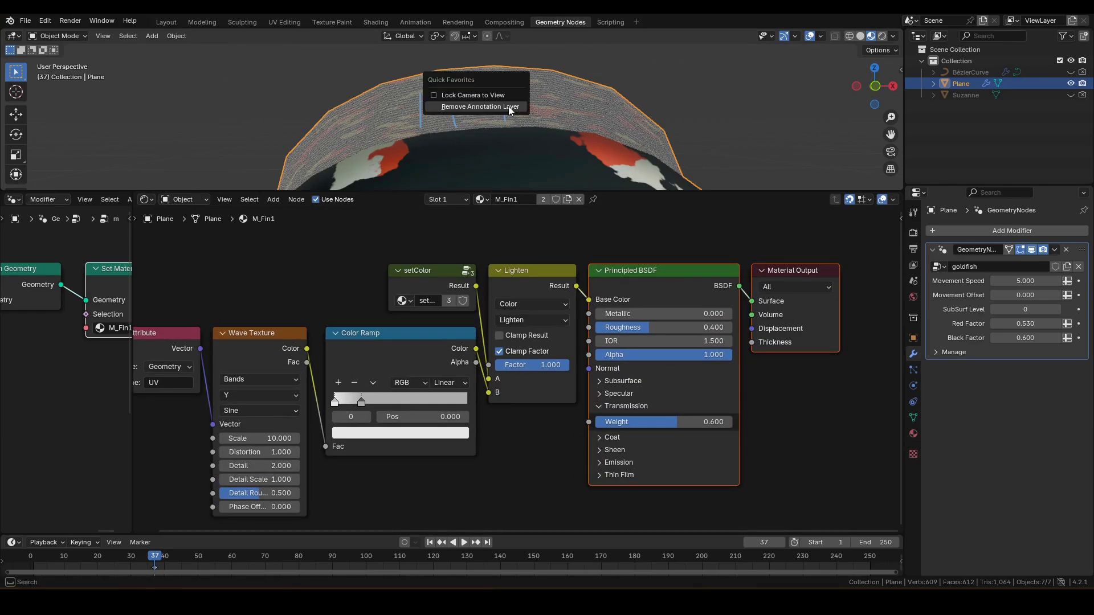
Change the fin Wave Texture's Bands Direction from Y to X.
click(262, 394)
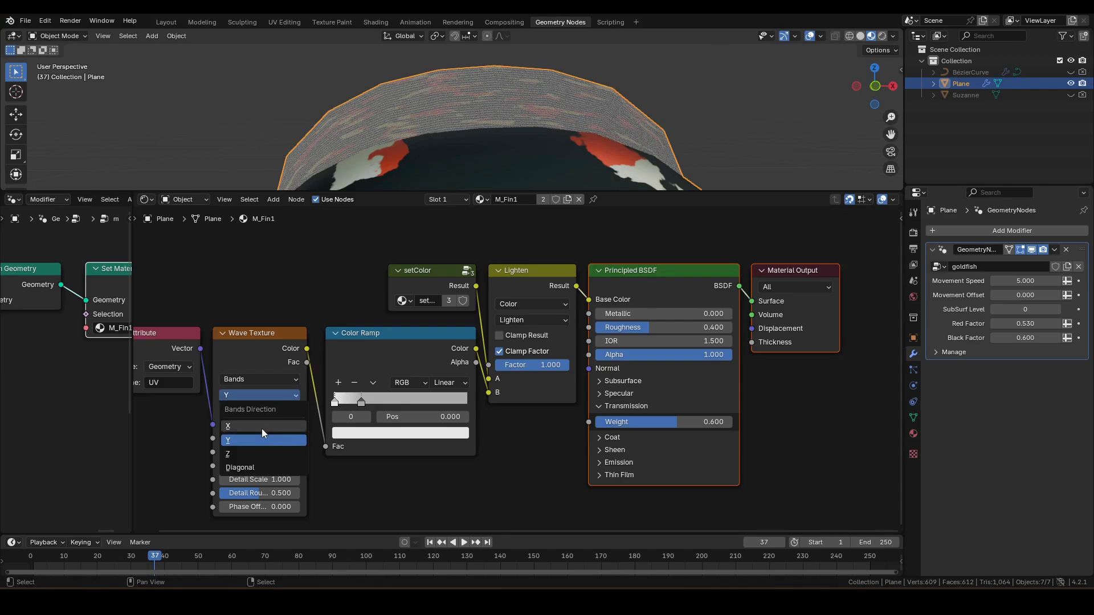
click(262, 427)
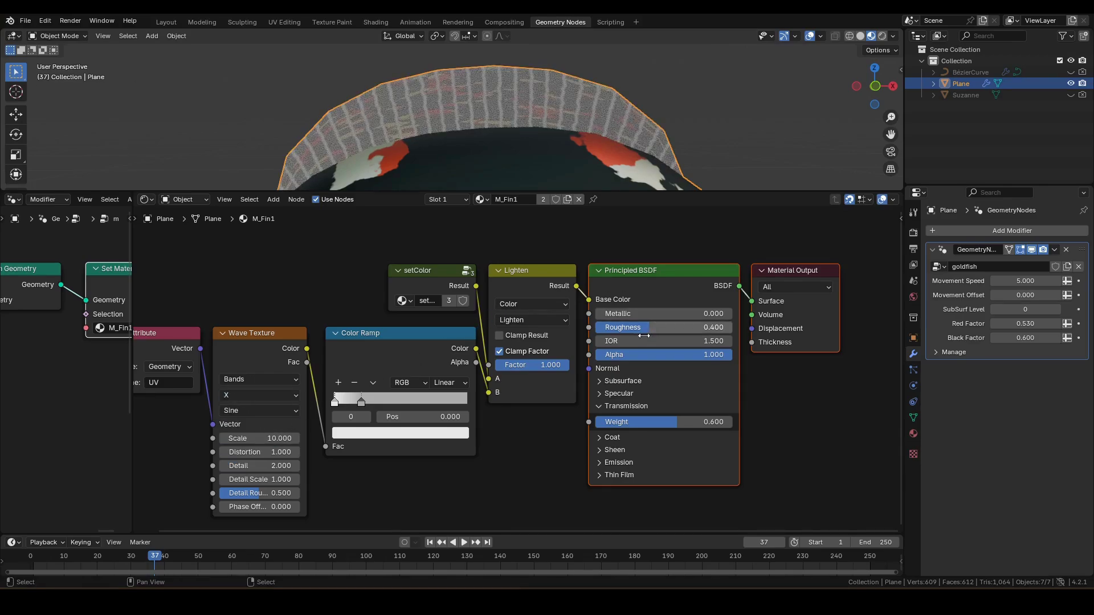
click(436, 267)
scroll(479, 100, down, 3)
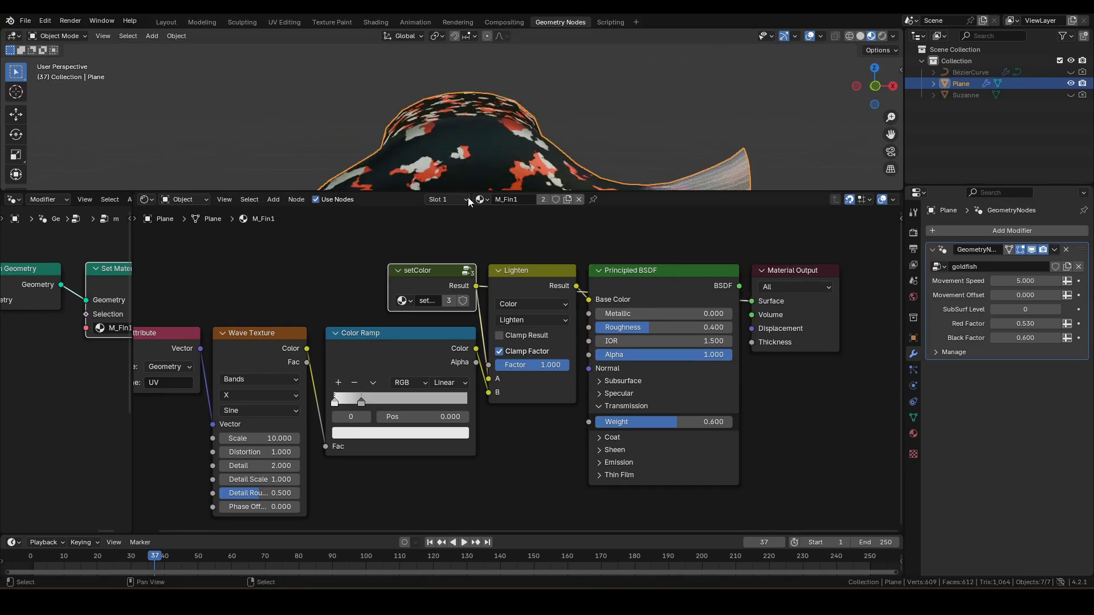
scroll(455, 326, up, 1)
scroll(423, 299, up, 1)
middle_drag(422, 300, 425, 303)
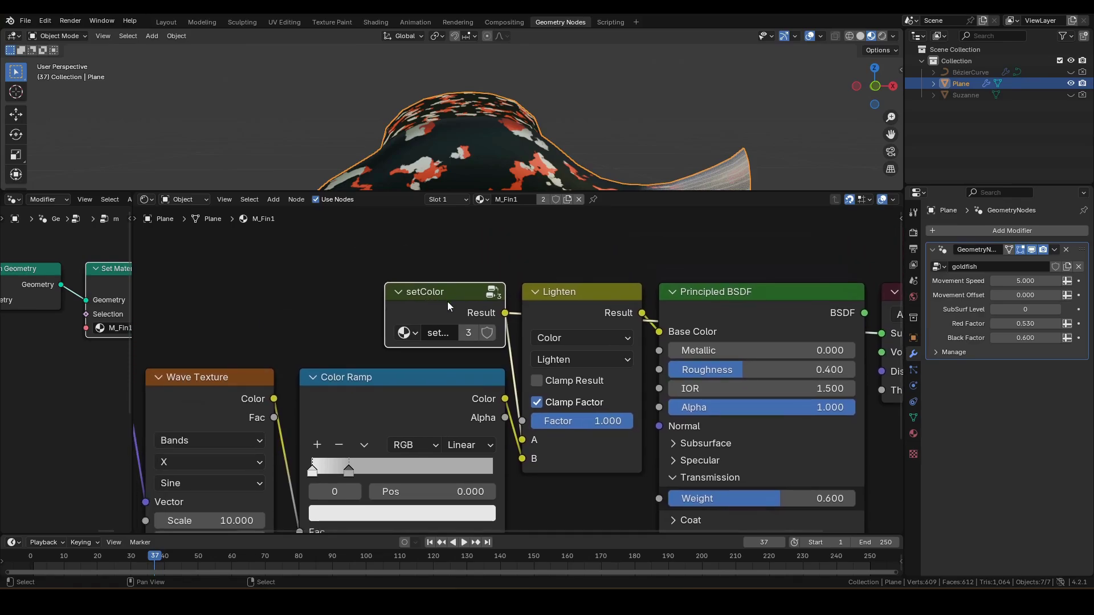
Inside setColor, link Group Input Scale to both Noise Texture Scale sockets.
key(Tab)
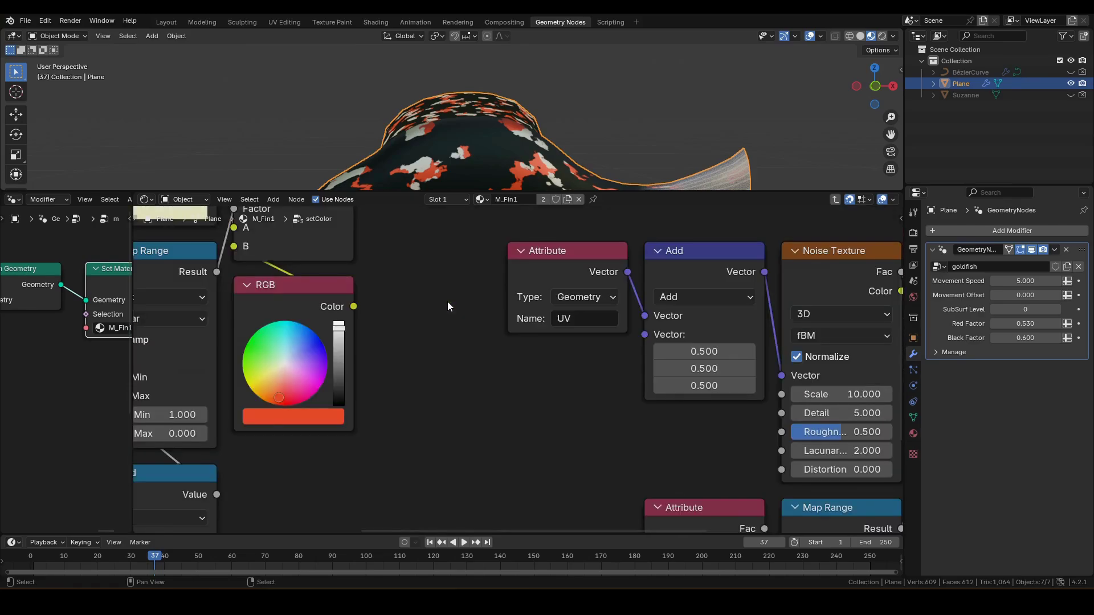
scroll(445, 313, down, 2)
scroll(438, 333, down, 2)
middle_drag(434, 338, 590, 310)
scroll(556, 328, up, 1)
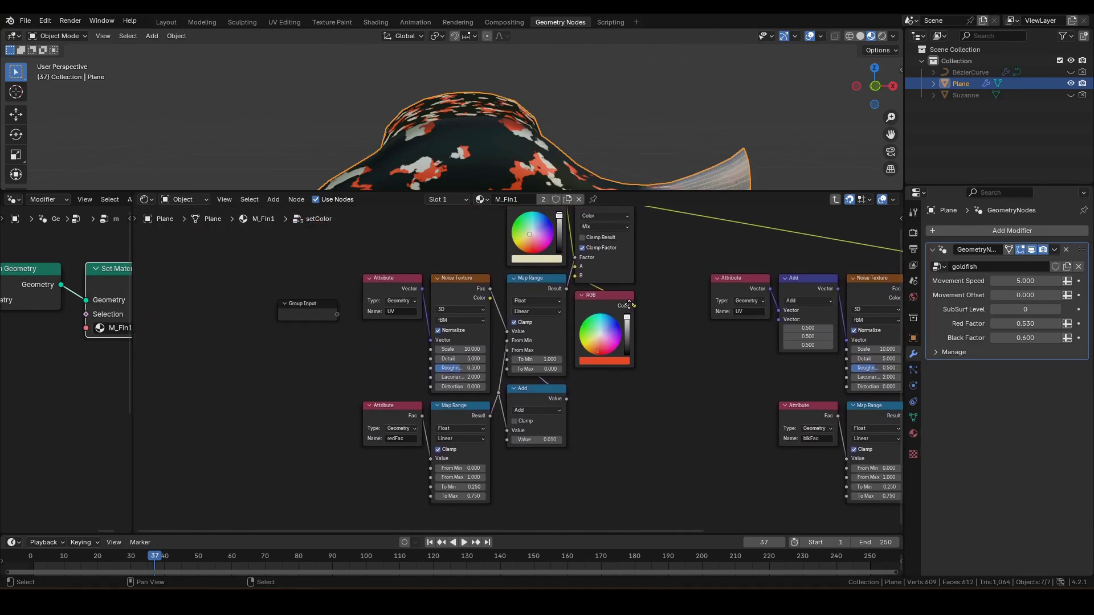
drag(260, 304, 417, 345)
click(376, 333)
key(shift+d)
click(889, 373)
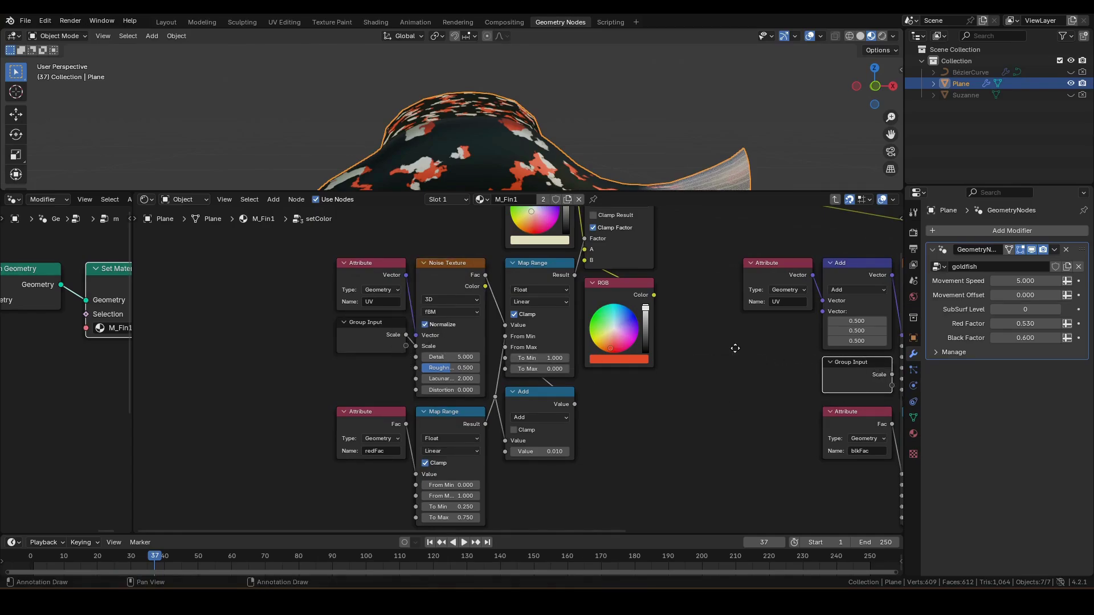
middle_drag(877, 362, 615, 360)
drag(631, 374, 641, 346)
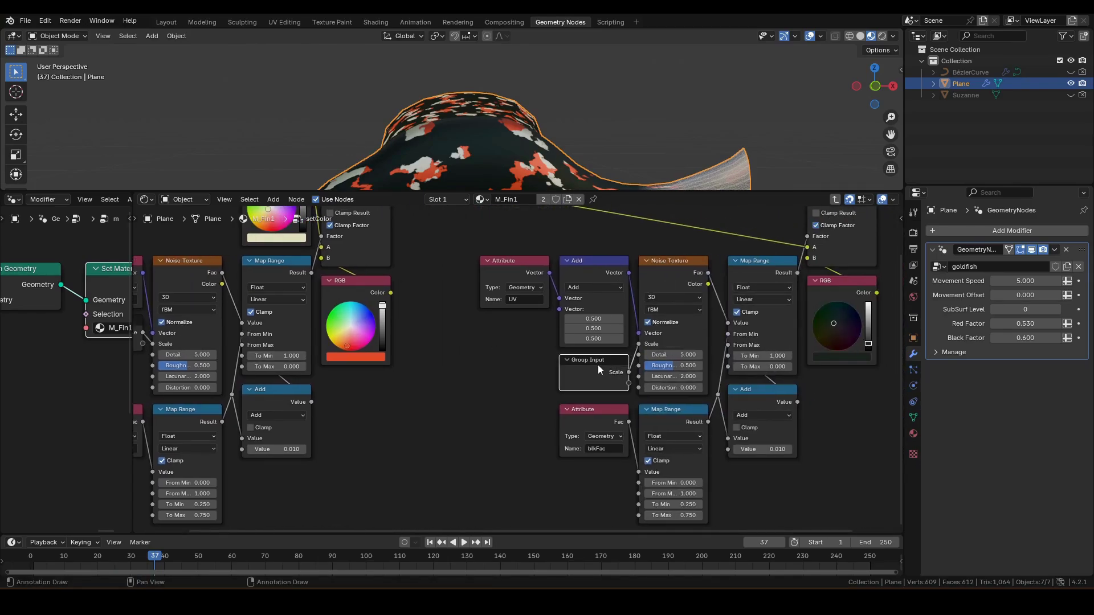
middle_drag(360, 359, 416, 361)
Back in the fin material, set the setColor node's Scale to 4.
shift+click(173, 320)
click(551, 350)
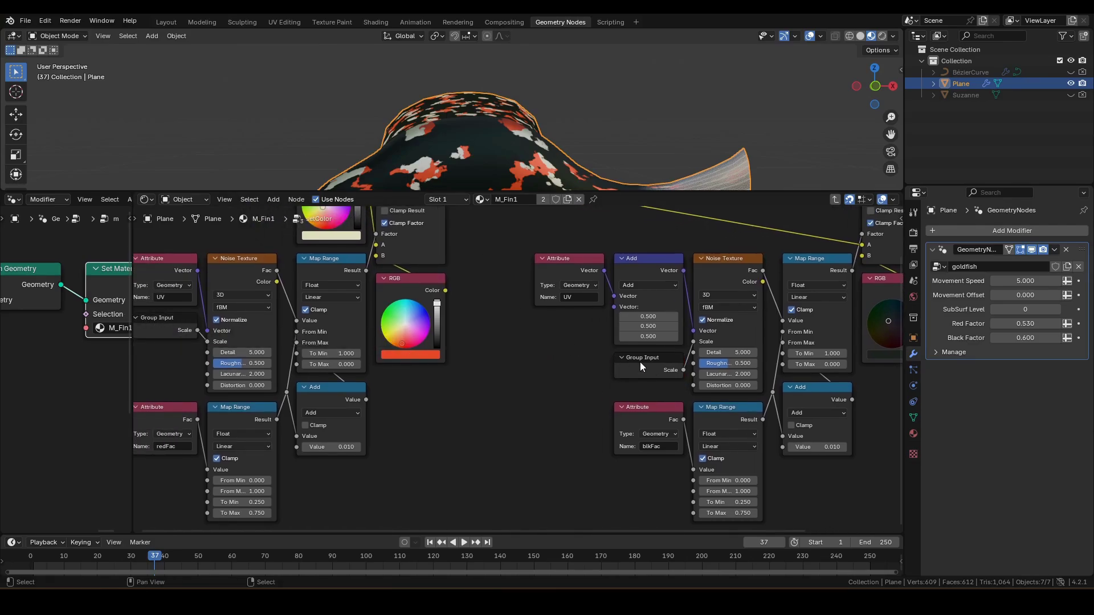
key(Tab)
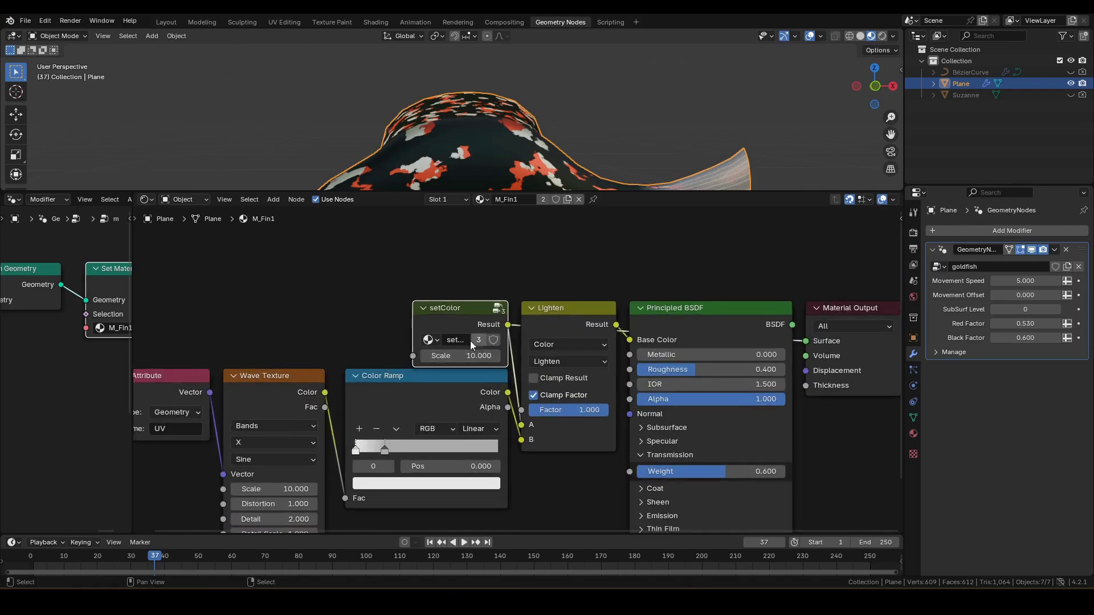
click(466, 357)
text(4)
key(Return)
middle_drag(512, 106, 416, 128)
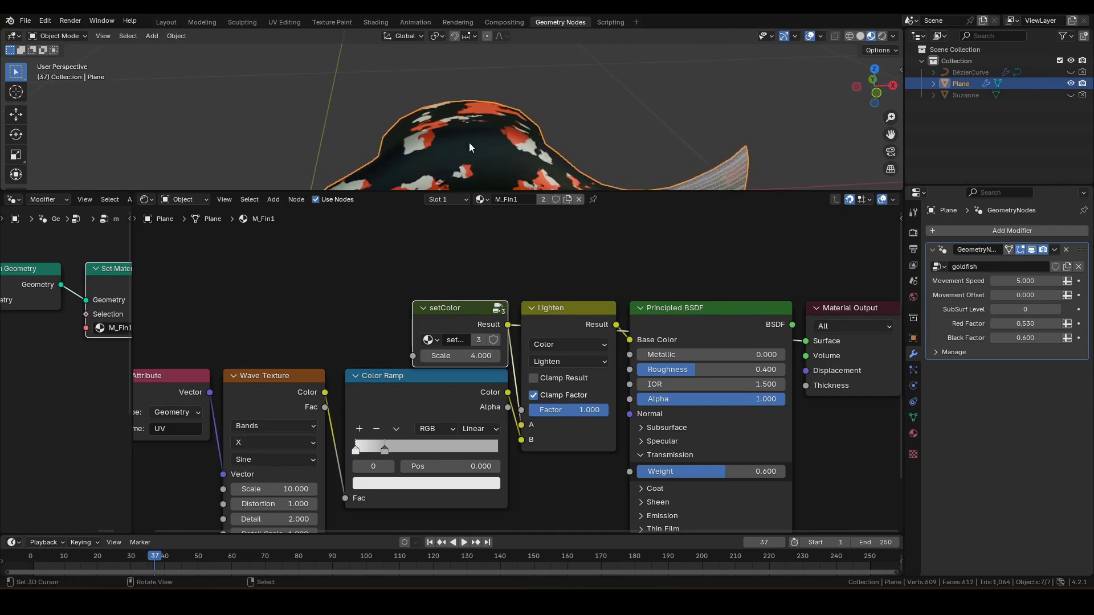
mouse_move(471, 151)
middle_down()
mouse_move(501, 143)
mouse_move(500, 130)
mouse_move(494, 196)
middle_up()
middle_drag(558, 145, 542, 117)
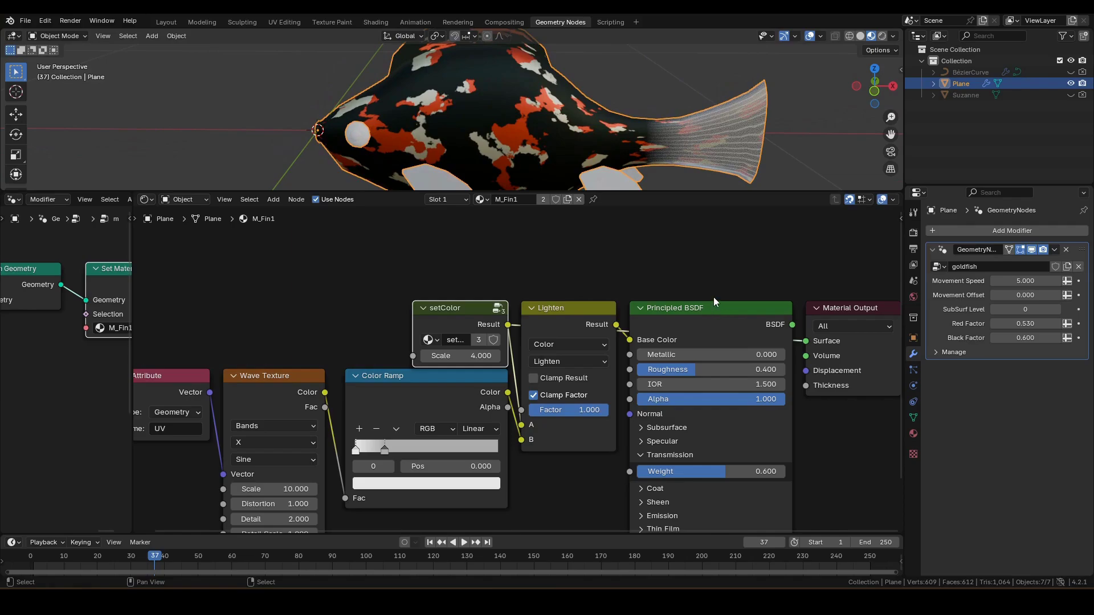
middle_drag(711, 296, 648, 304)
click(666, 317)
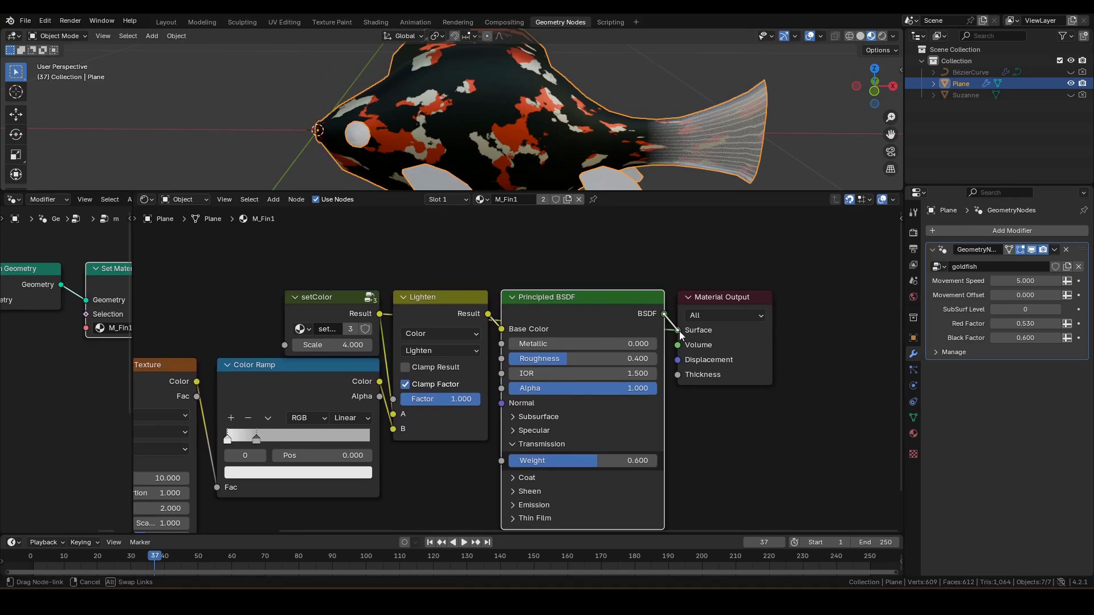
scroll(543, 100, down, 4)
key(shift)
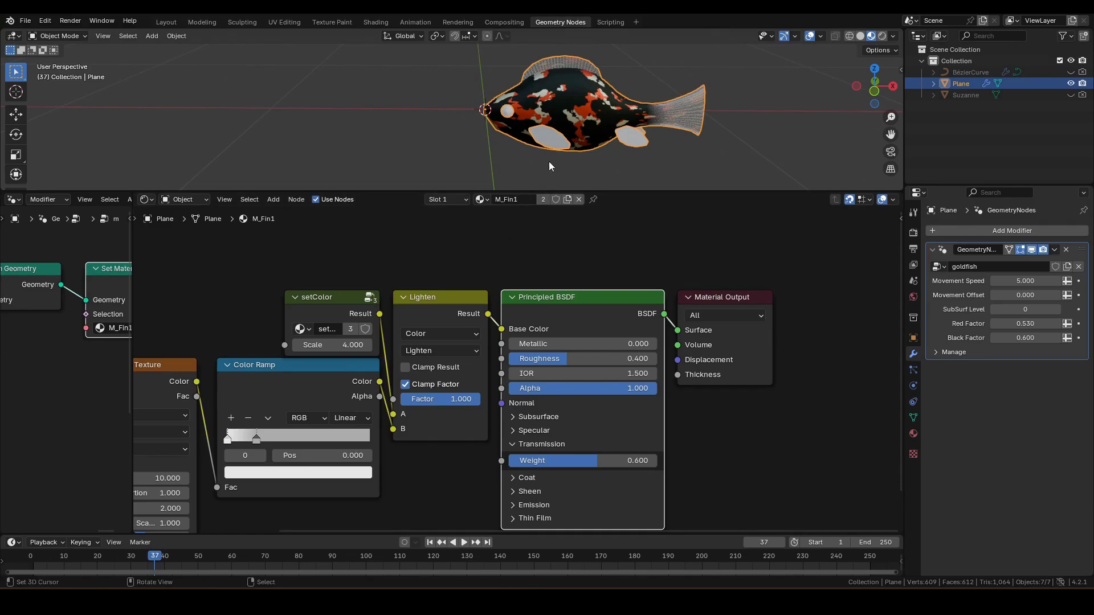
middle_drag(549, 156, 539, 150)
scroll(539, 150, up, 2)
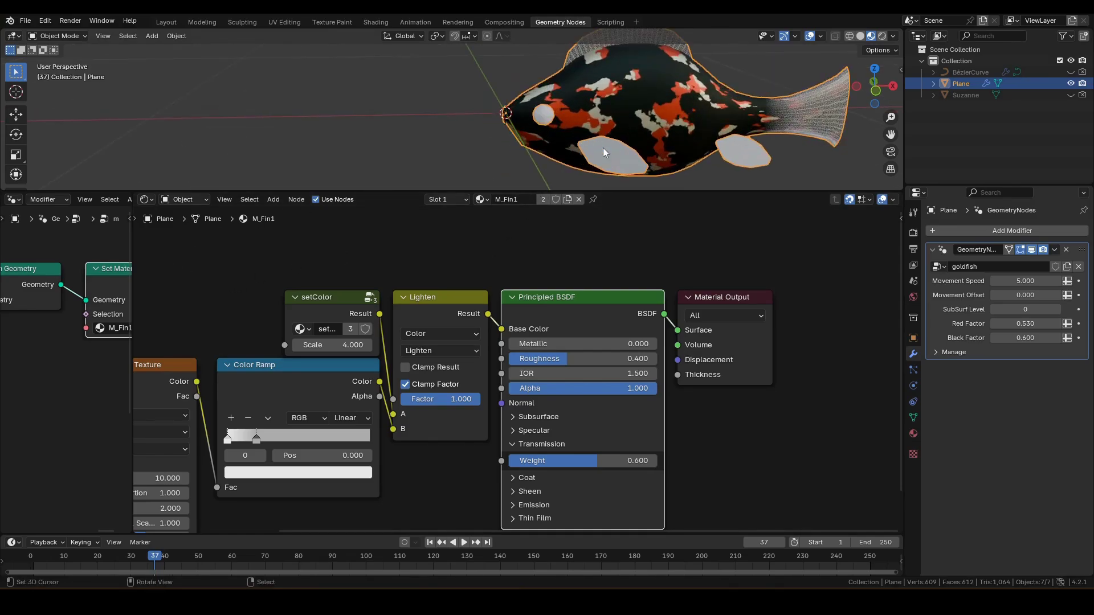
middle_drag(680, 142, 609, 158)
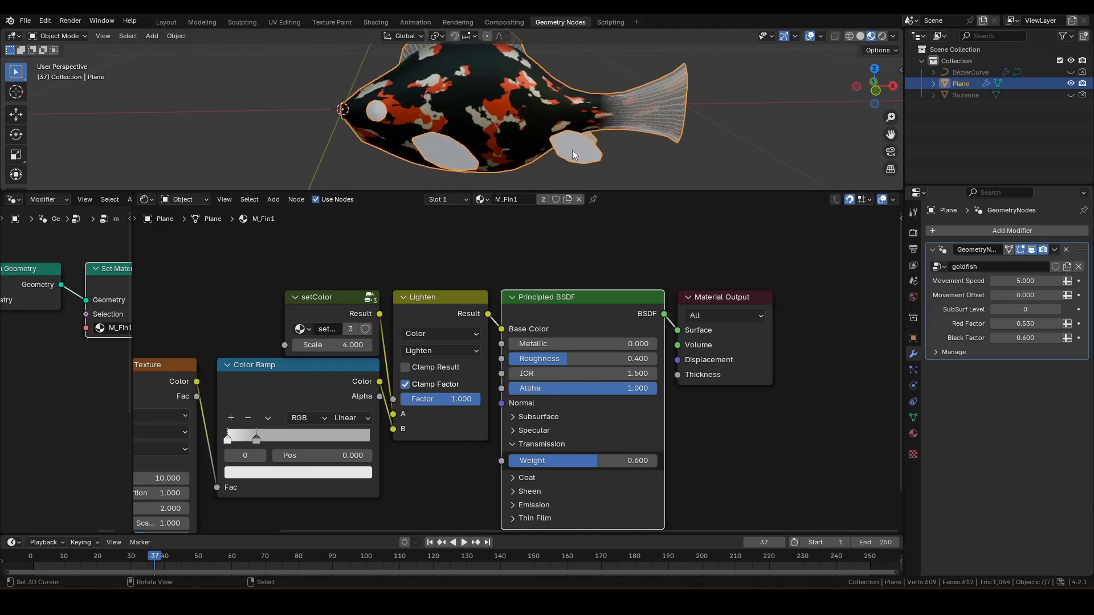
key(q)
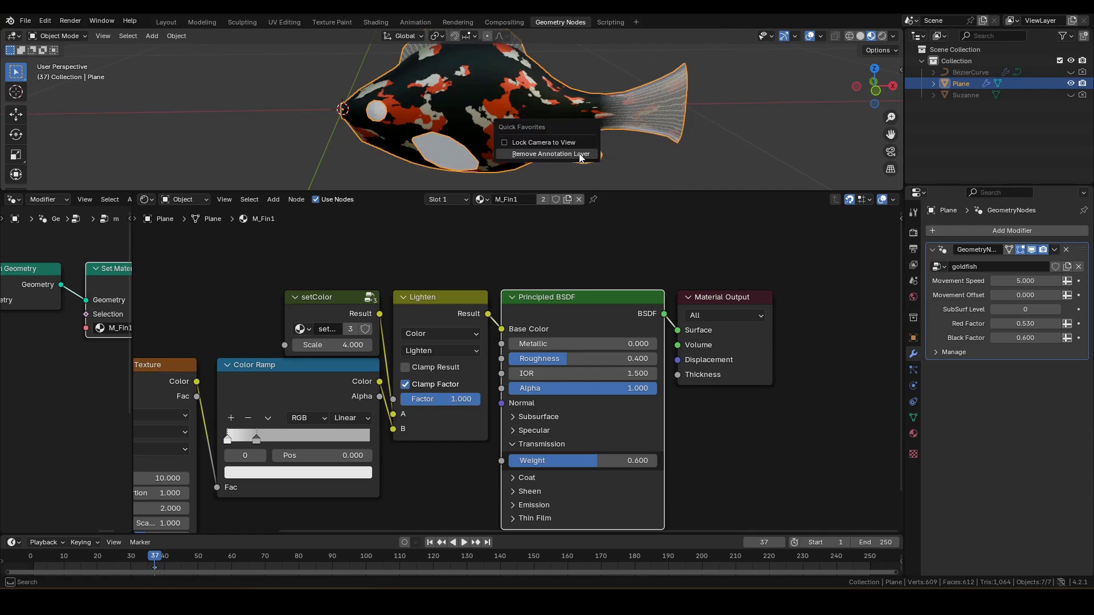
Inside makePelvicFin, insert a Set Material node assigning M_Fin1 before Group Output.
drag(131, 301, 581, 294)
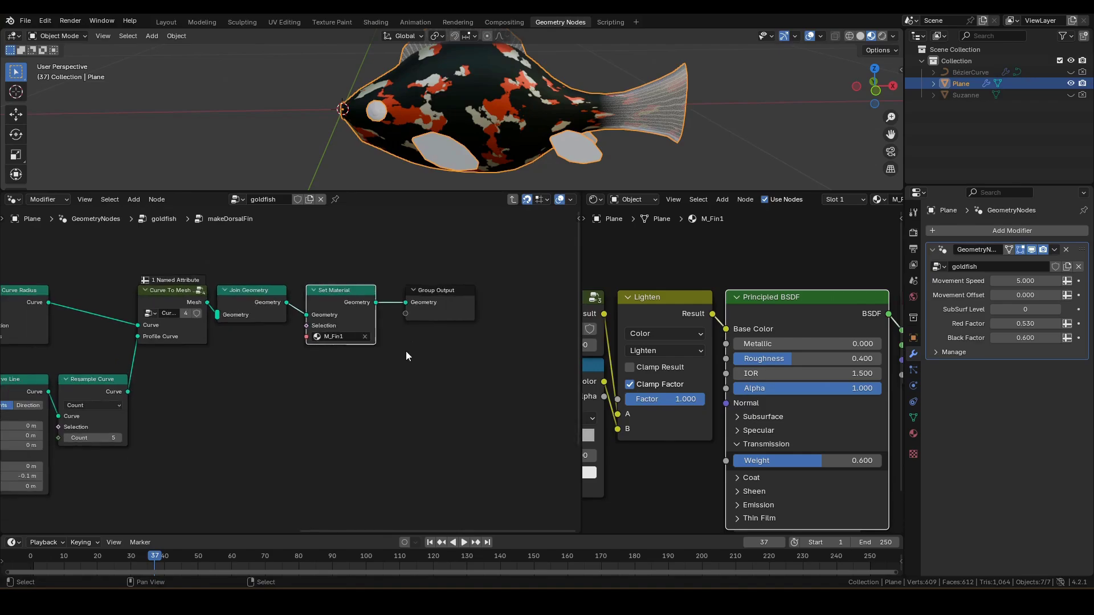
key(Tab)
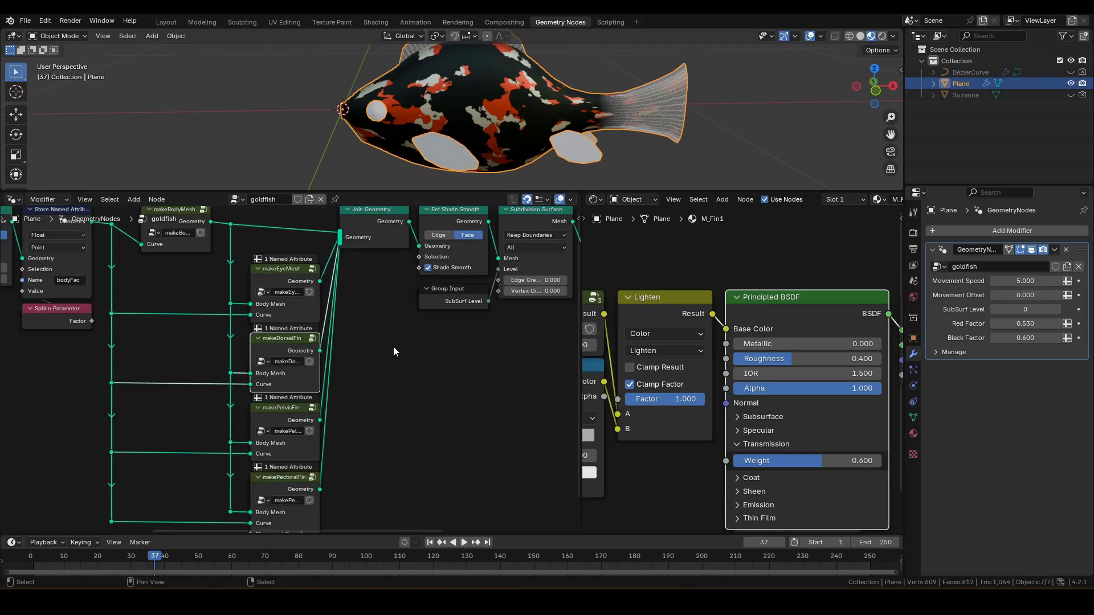
scroll(386, 307, up, 3)
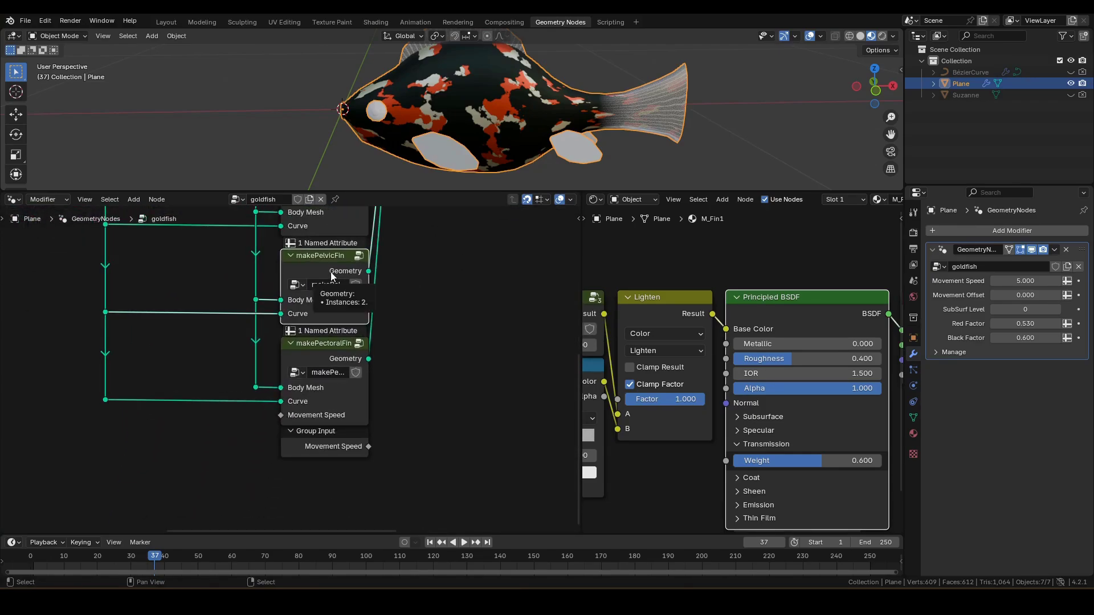
key(Tab)
scroll(397, 278, up, 3)
scroll(346, 261, up, 2)
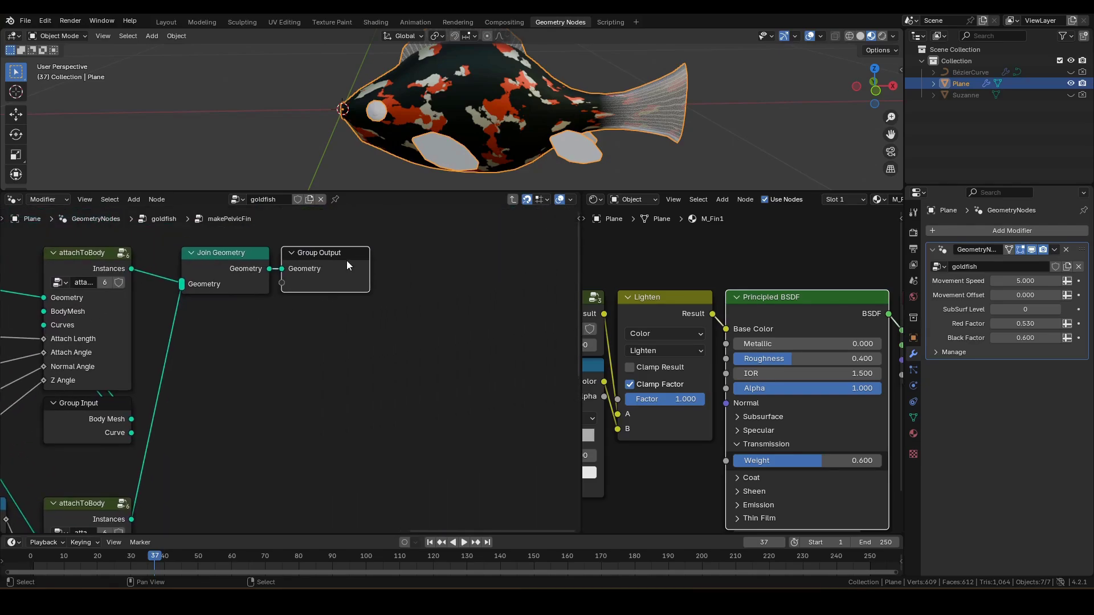
drag(348, 261, 510, 261)
key(F3)
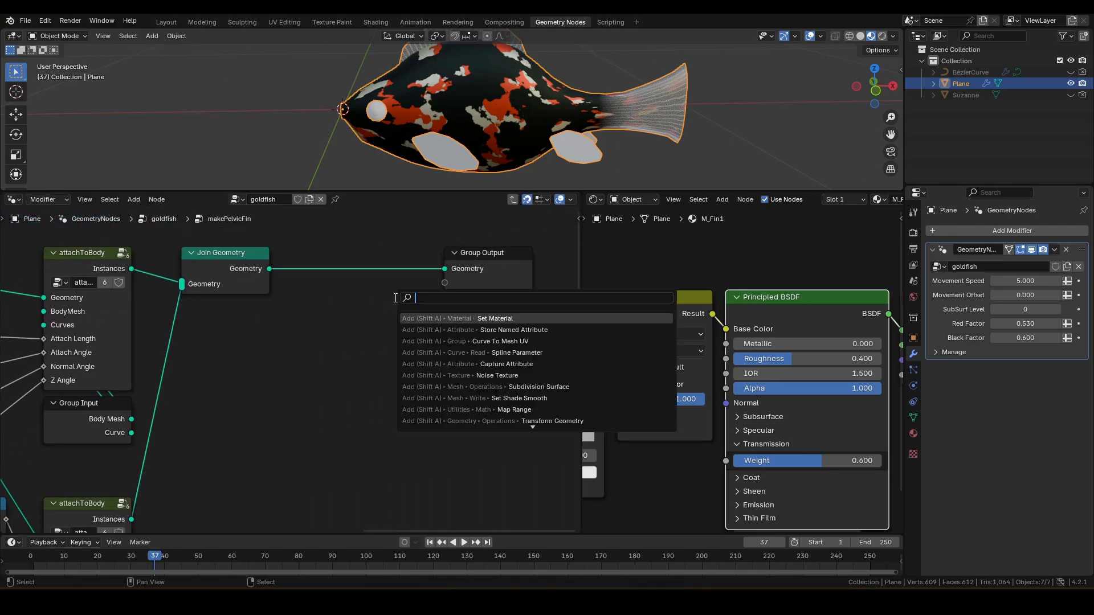
text(set mat)
key(Return)
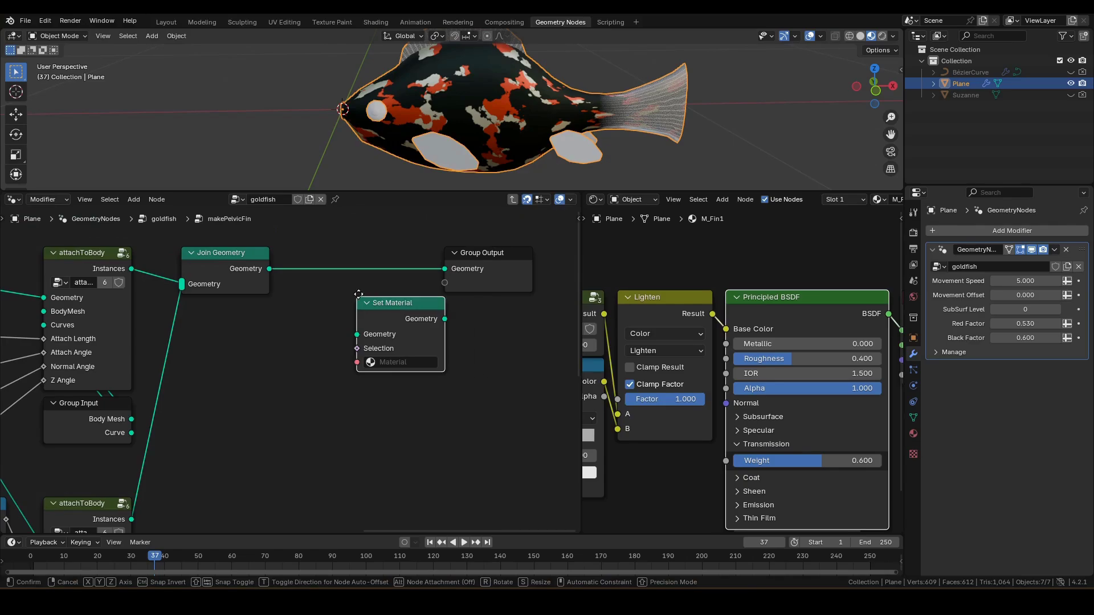
click(299, 256)
click(332, 311)
click(327, 345)
mouse_move(578, 276)
drag(580, 267, 291, 267)
scroll(536, 90, up, 5)
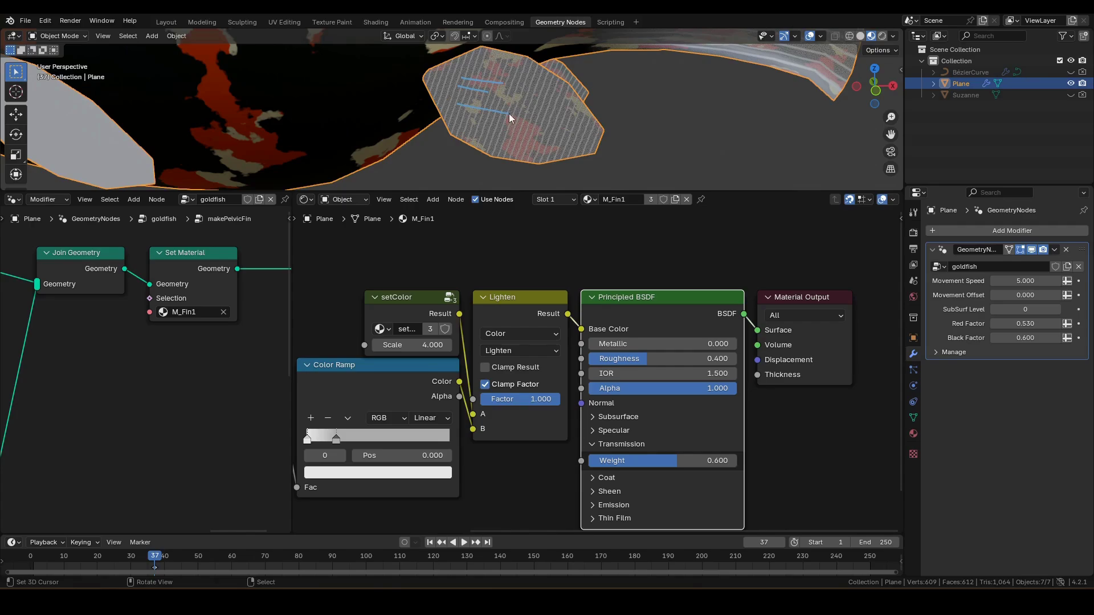
Duplicate the fin material as M_Fin2 and assign it in the pelvic Set Material node.
click(672, 199)
click(623, 199)
drag(622, 199, 646, 198)
text(2)
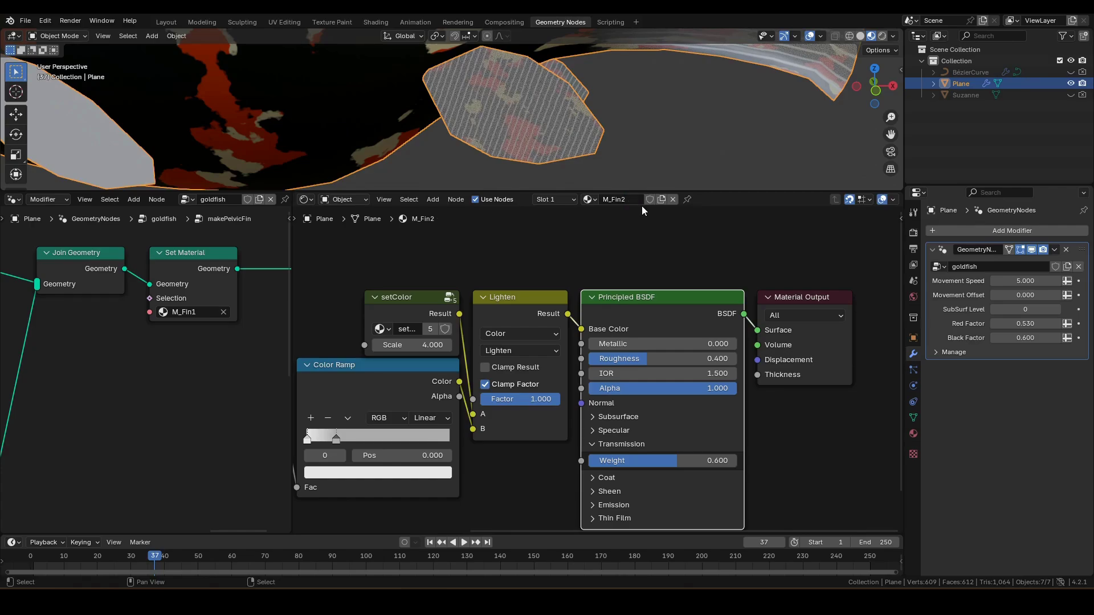
click(201, 315)
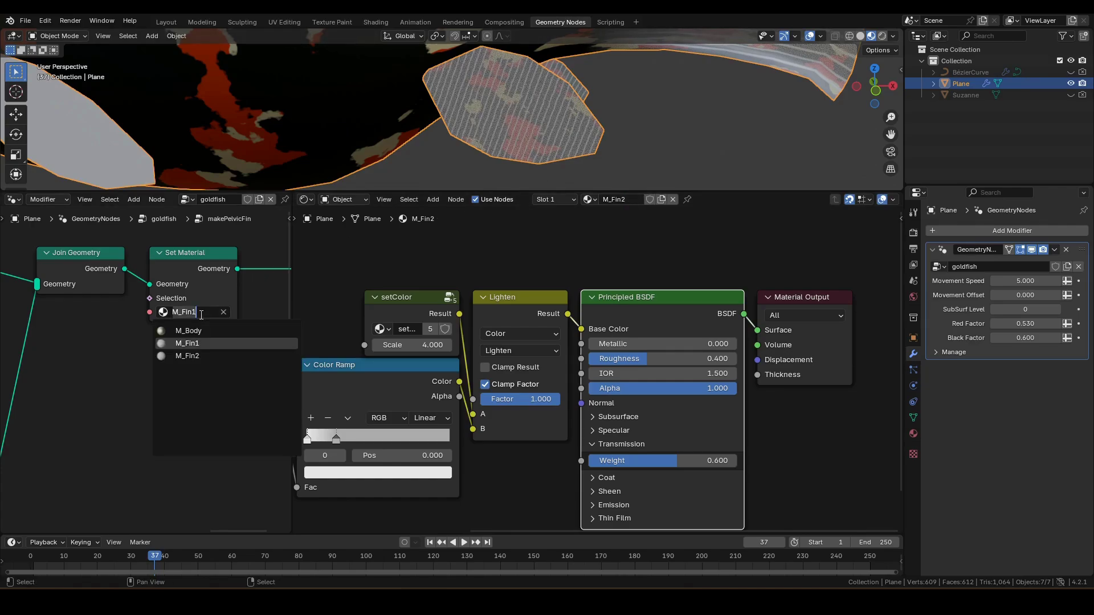
click(192, 348)
Set the Wave Texture bands to Y with a scale of 2.5.
mouse_move(418, 274)
middle_down()
mouse_move(539, 262)
mouse_move(575, 319)
middle_up()
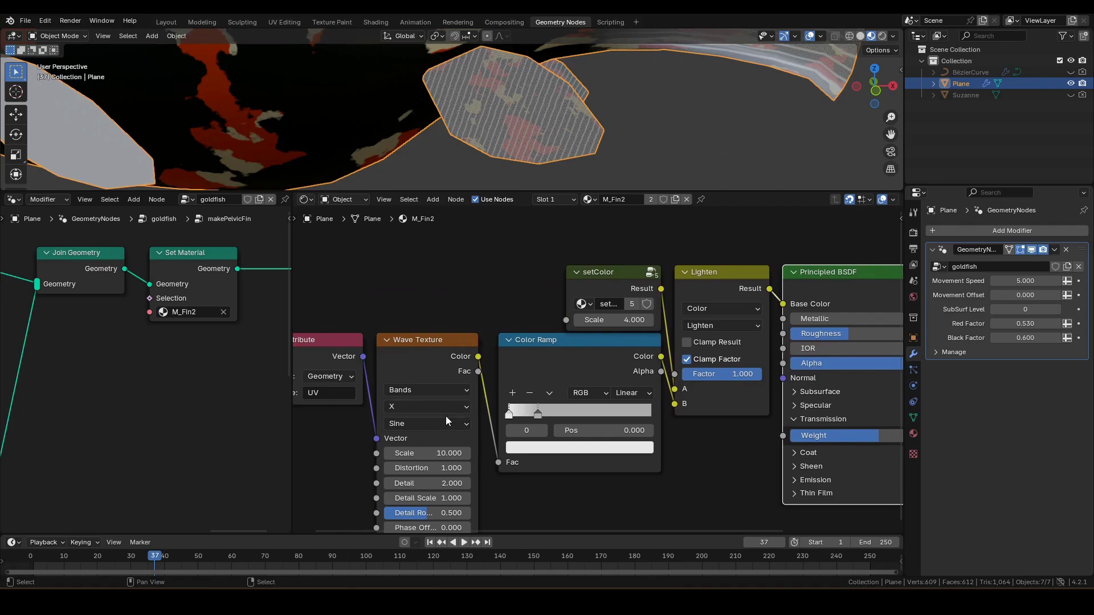
click(434, 408)
click(419, 458)
middle_drag(489, 477, 529, 431)
click(474, 408)
text(2.5)
key(Return)
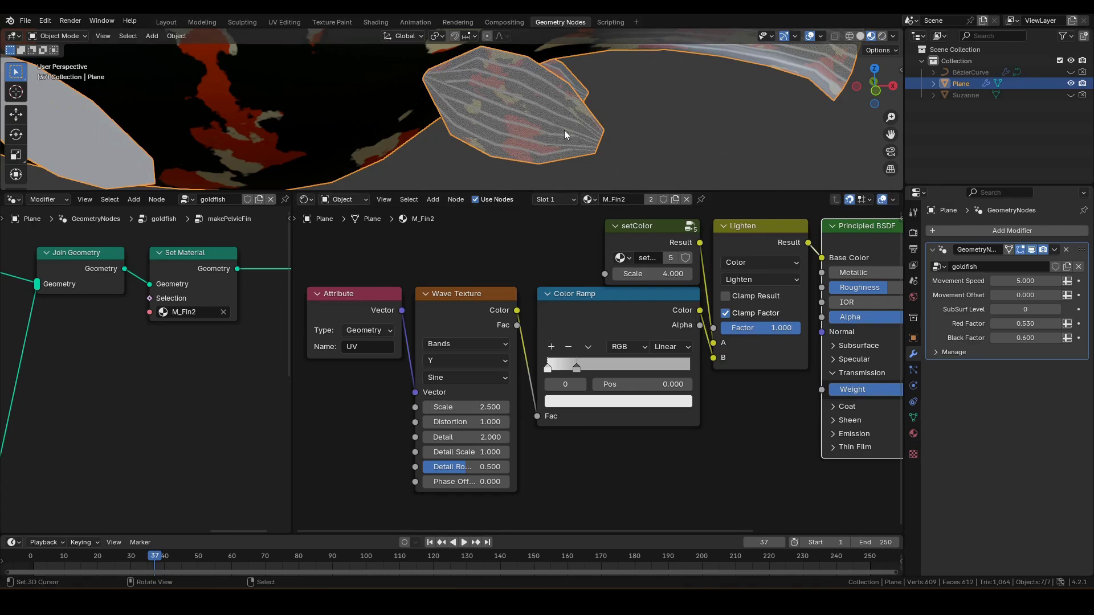
Set the setColor node's pattern Scale to 2.
middle_drag(555, 296, 509, 334)
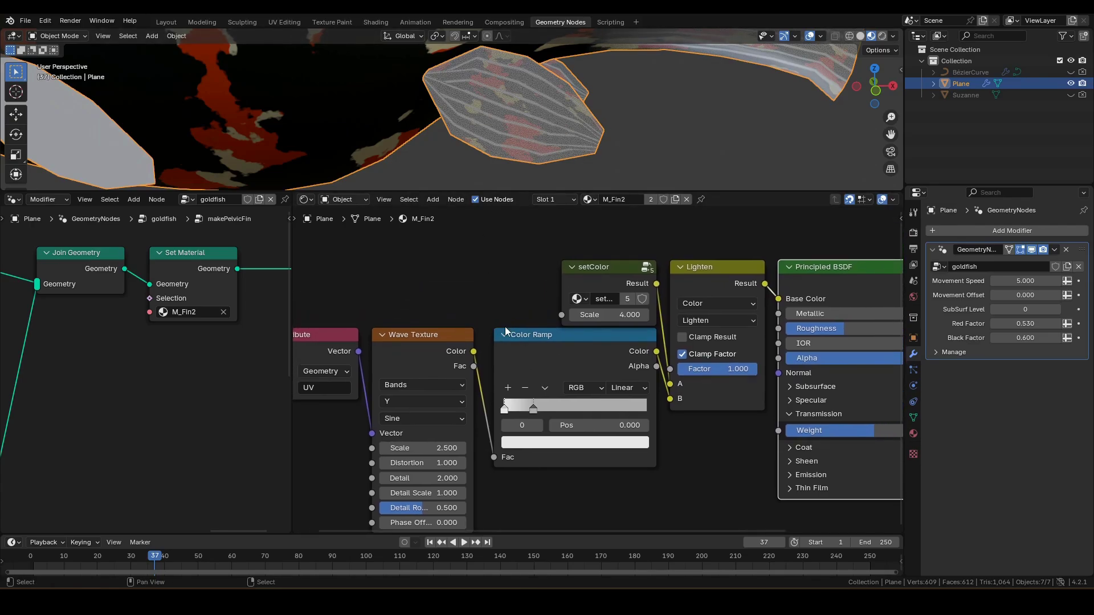
click(610, 315)
text(2)
key(Return)
click(621, 276)
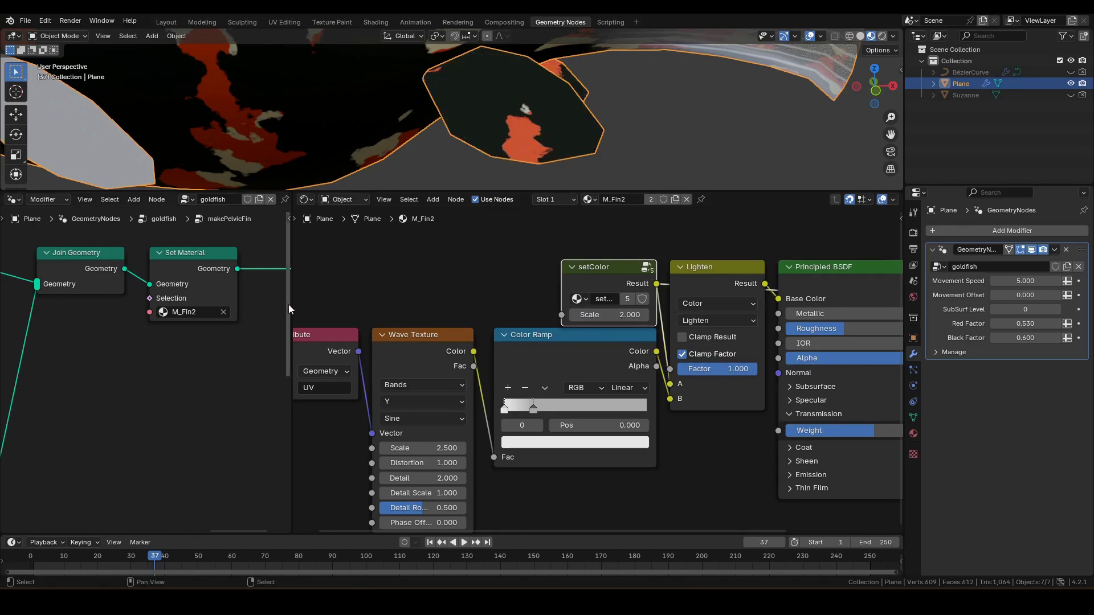
drag(289, 305, 488, 310)
scroll(390, 322, down, 2)
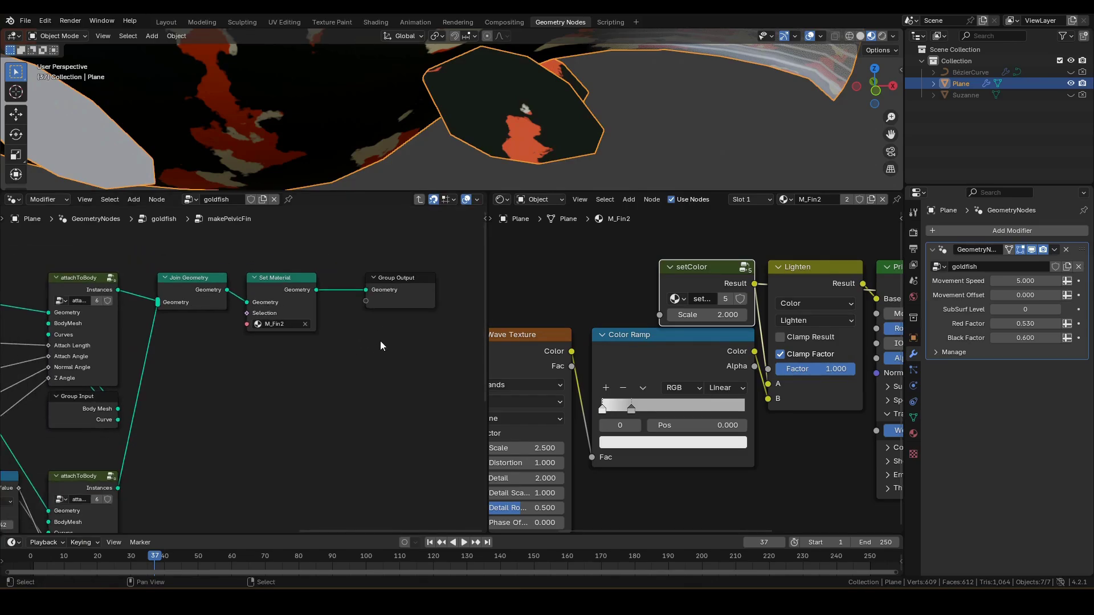
click(371, 292)
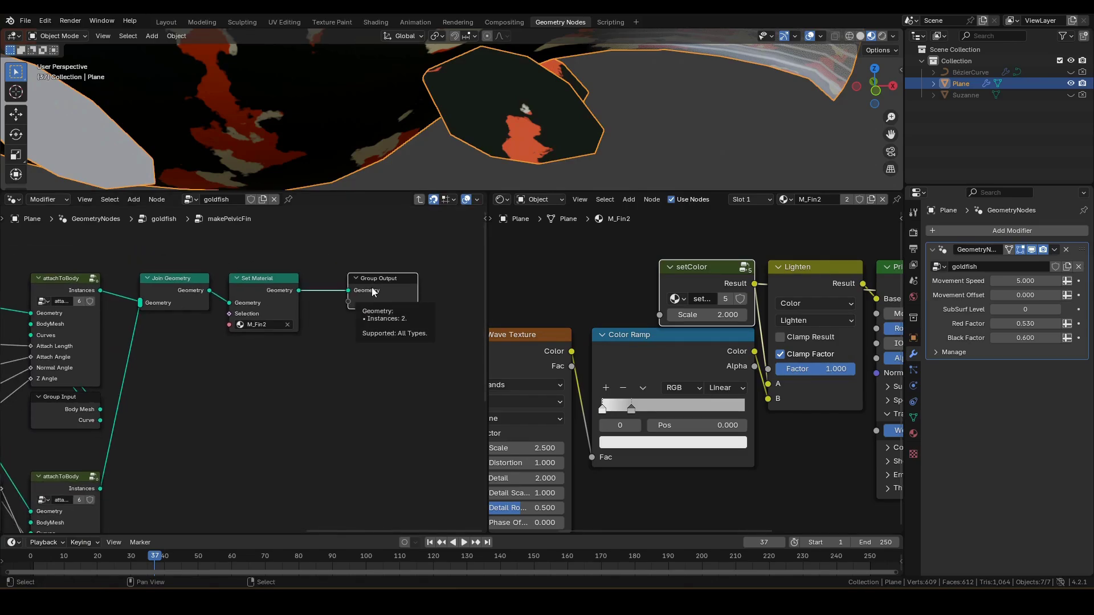
Leave makePelvicFin and enter the makePectoralFin group.
key(Tab)
mouse_move(402, 167)
middle_down()
mouse_move(431, 157)
mouse_move(431, 143)
middle_up()
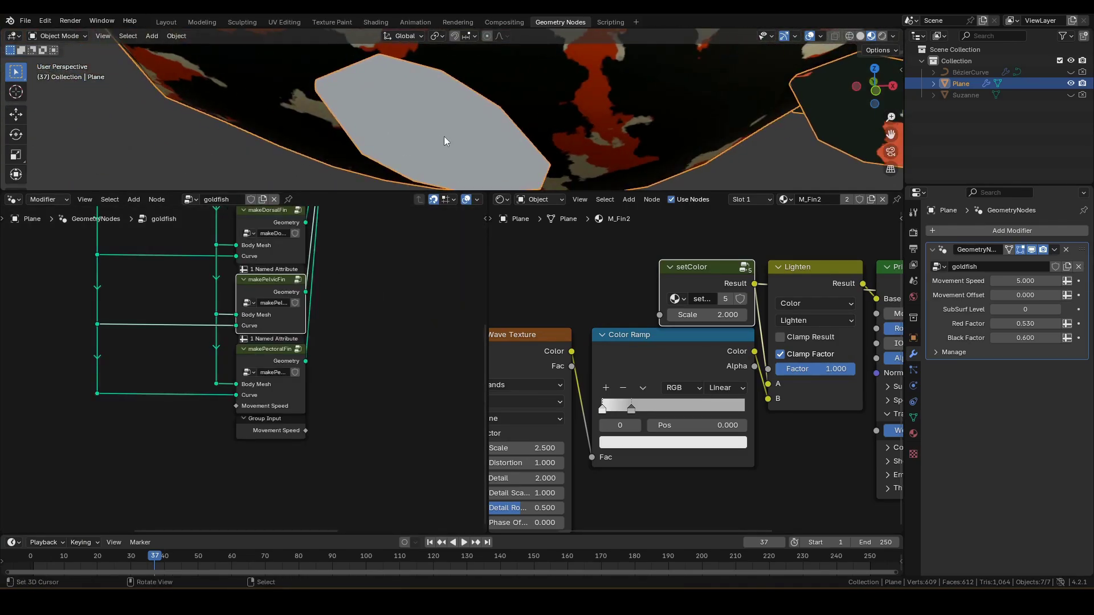
key(x)
click(282, 352)
key(Tab)
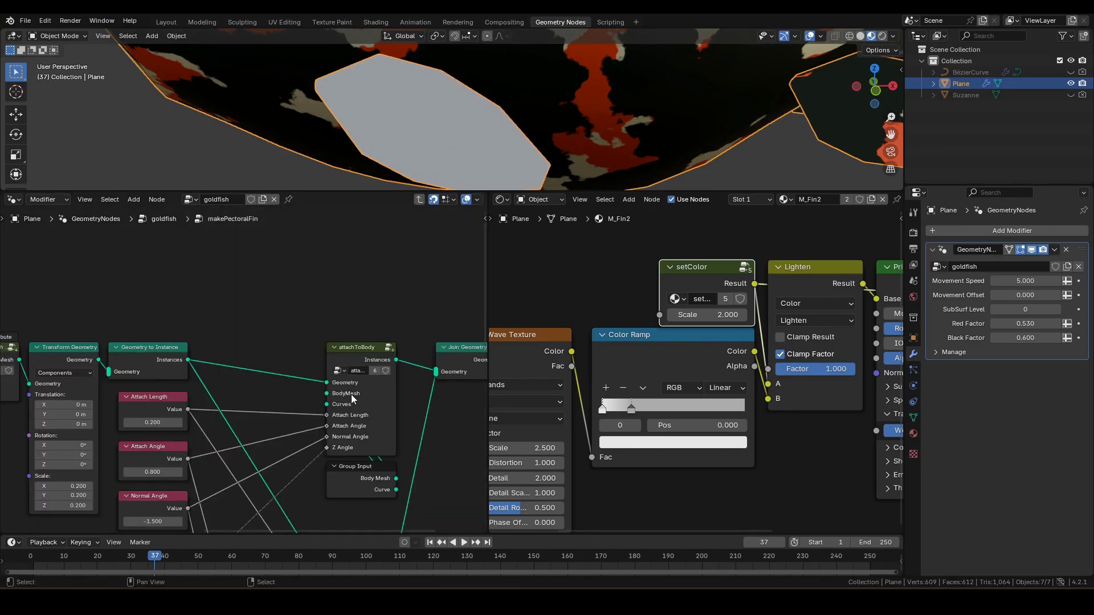
Insert a Set Material node assigning M_Fin2 between Join Geometry and Group Output.
middle_drag(283, 355, 152, 349)
scroll(234, 390, up, 2)
middle_drag(384, 344, 239, 357)
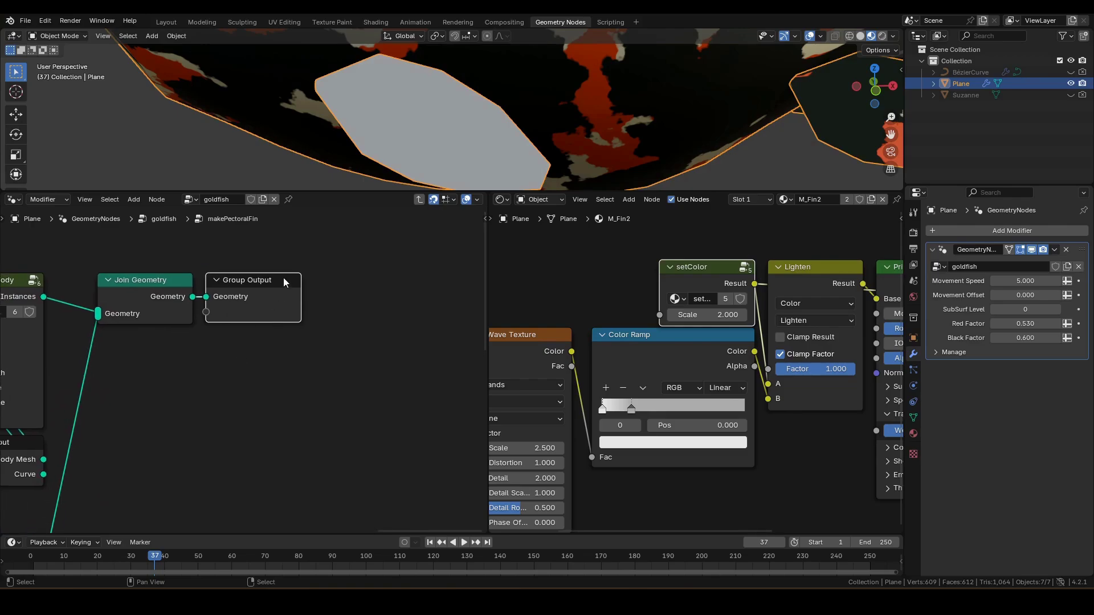
drag(284, 282, 434, 282)
key(F3)
text(set mat)
key(Return)
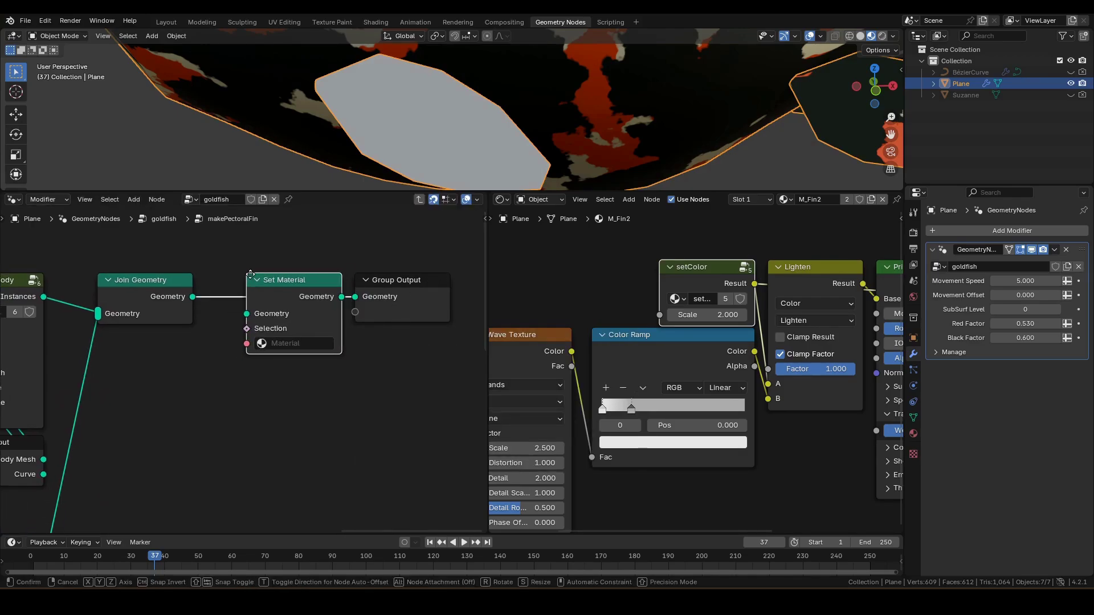
click(216, 267)
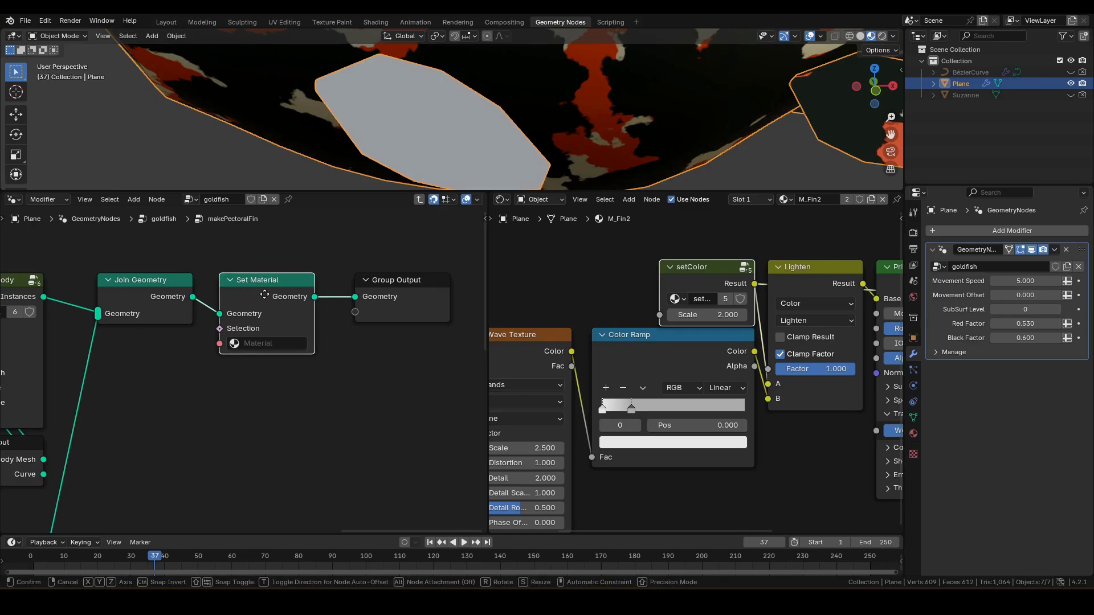
click(272, 343)
click(262, 390)
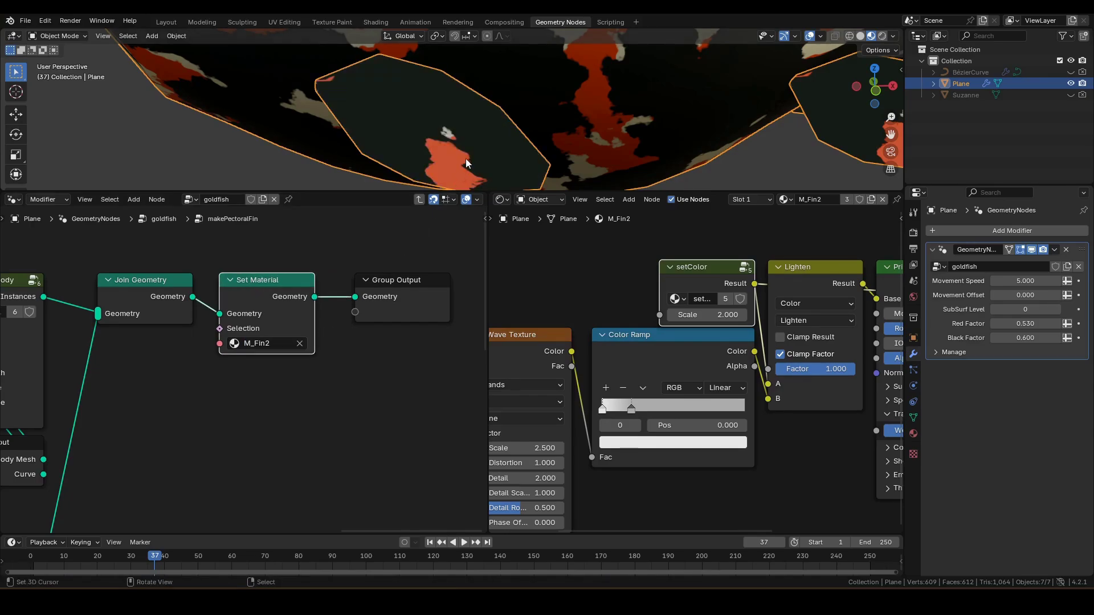
scroll(490, 150, down, 6)
middle_drag(889, 273, 718, 262)
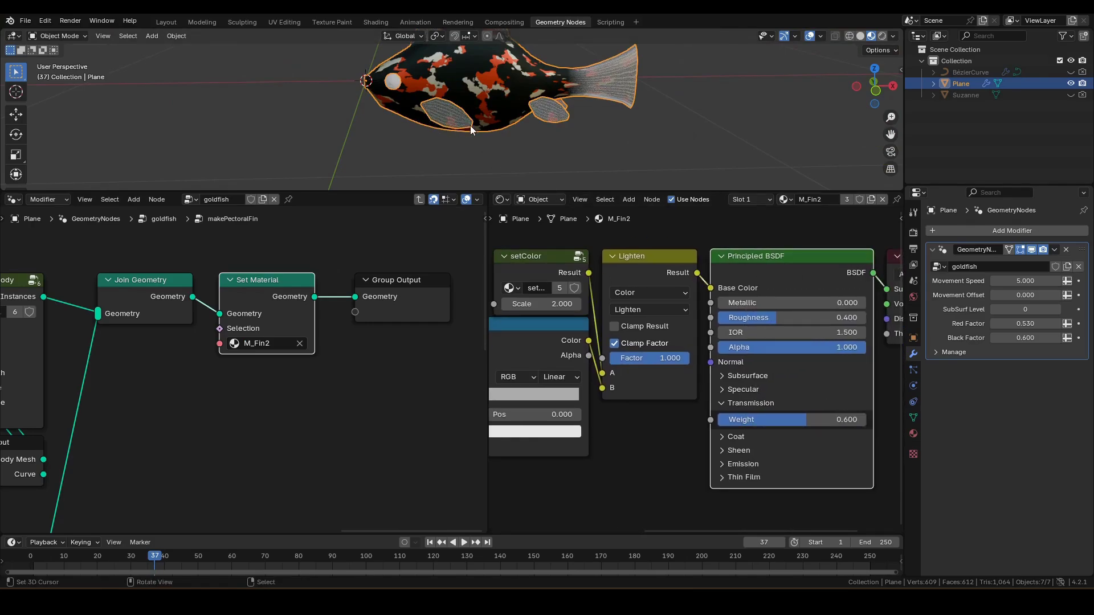
Orbit to inspect the fins, select the setColor node, and drag the shader editor border left.
middle_drag(471, 126, 504, 130)
click(544, 258)
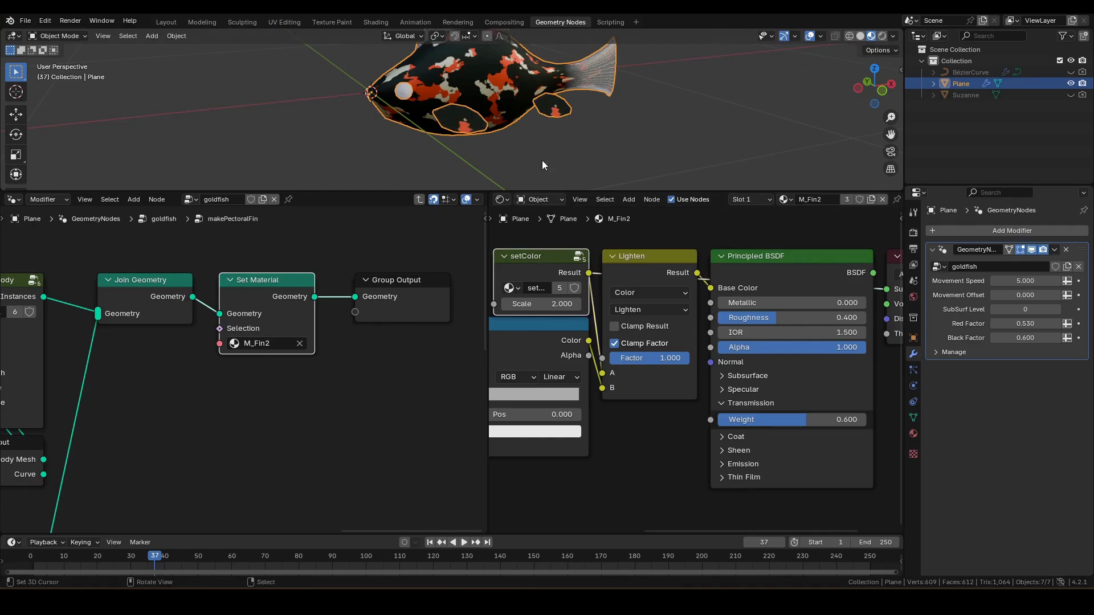
scroll(542, 155, up, 2)
scroll(542, 148, up, 2)
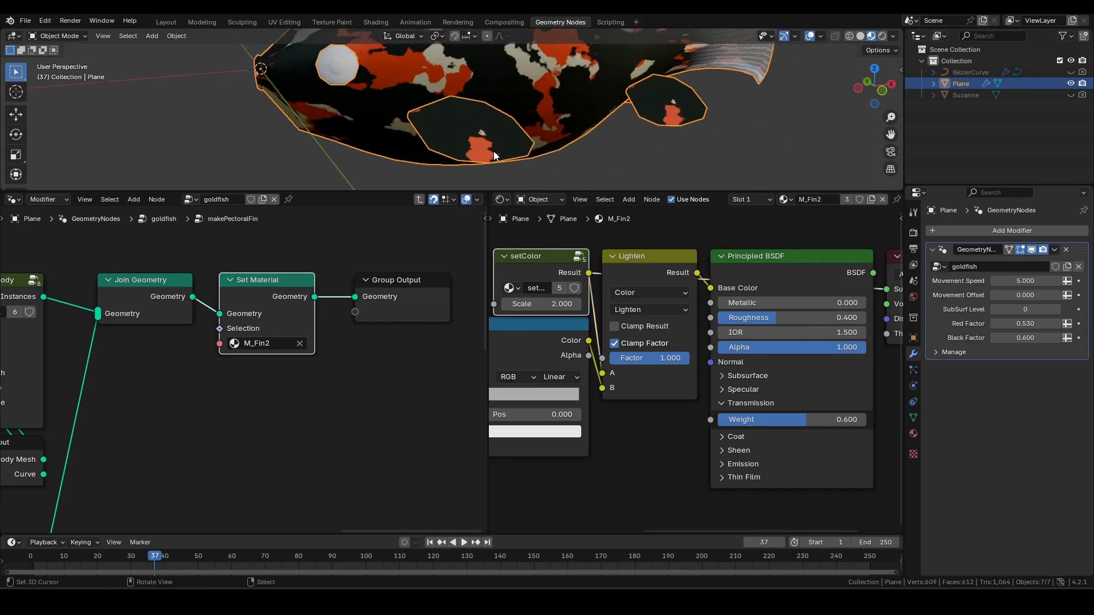
mouse_move(433, 127)
middle_down()
mouse_move(606, 131)
mouse_move(654, 150)
middle_up()
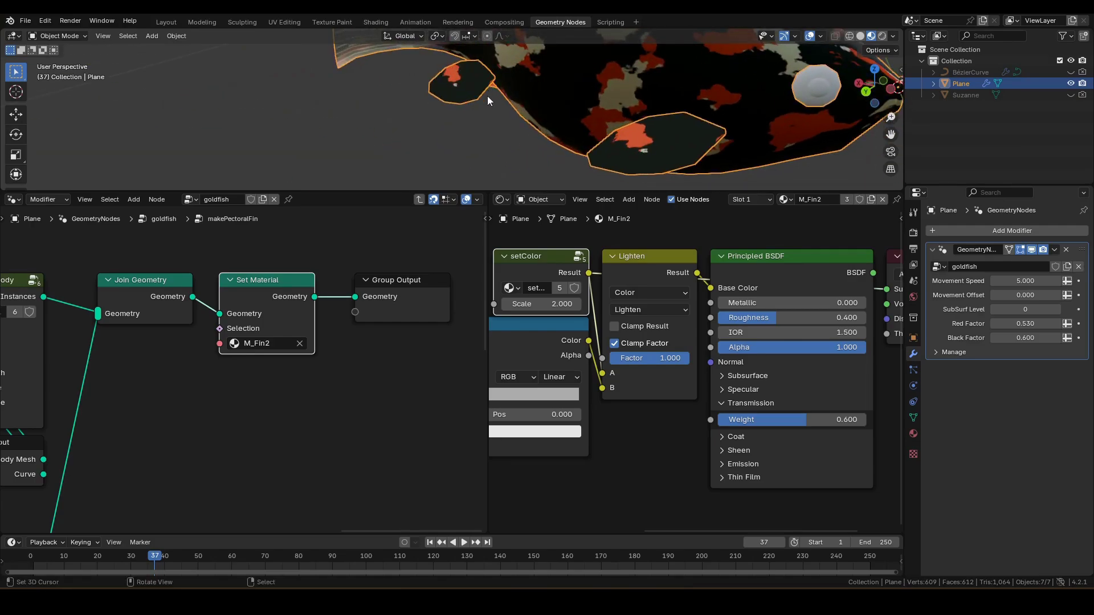
scroll(624, 345, down, 2)
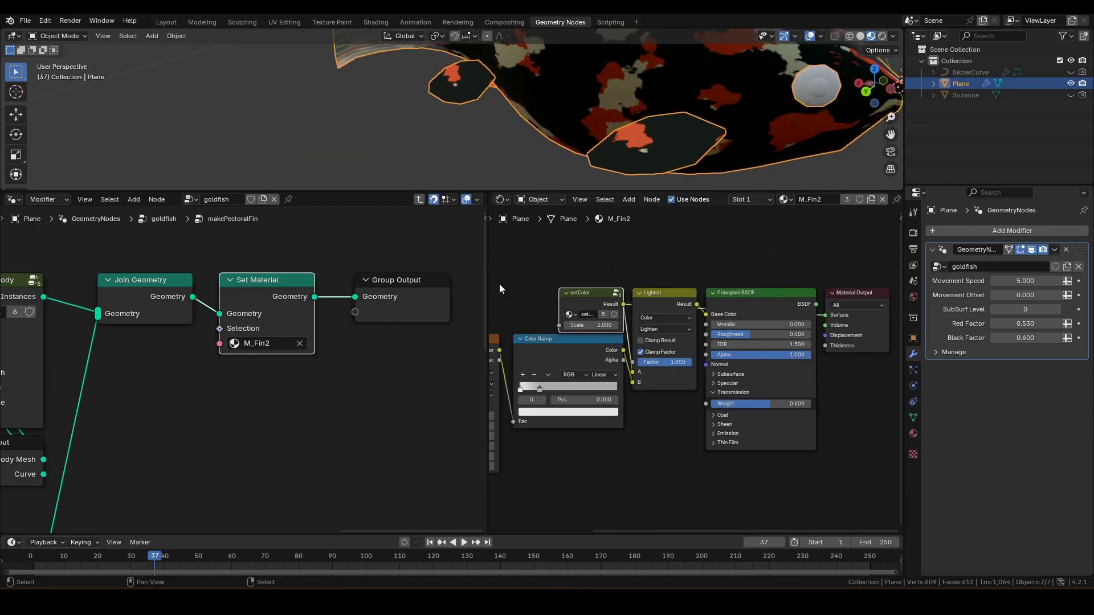
drag(488, 279, 130, 280)
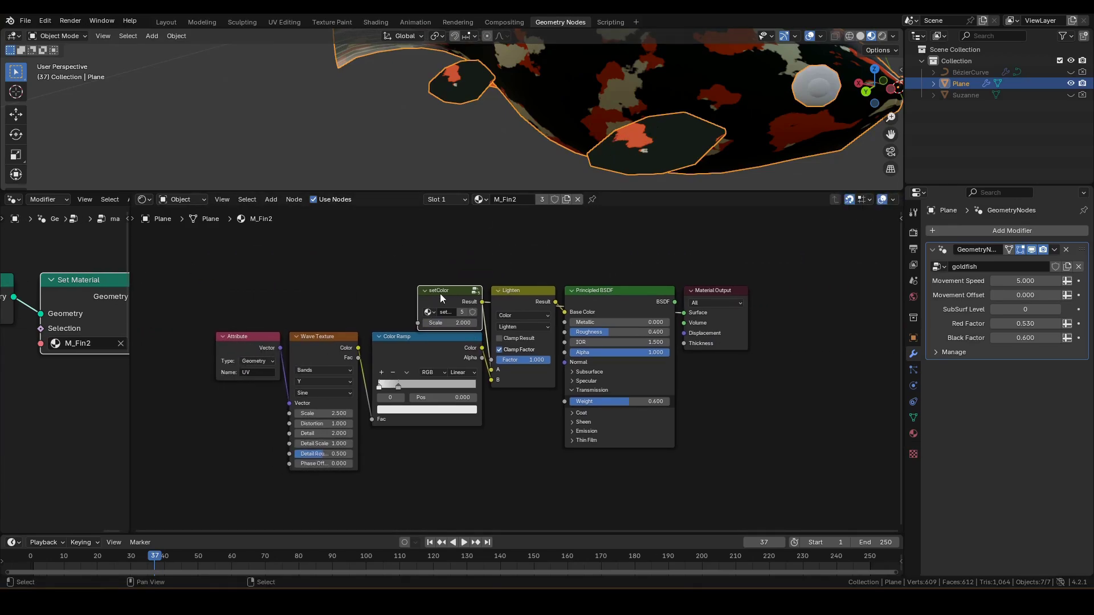
Inside setColor, insert a vector Add node between the UV Attribute and Noise Texture.
key(Tab)
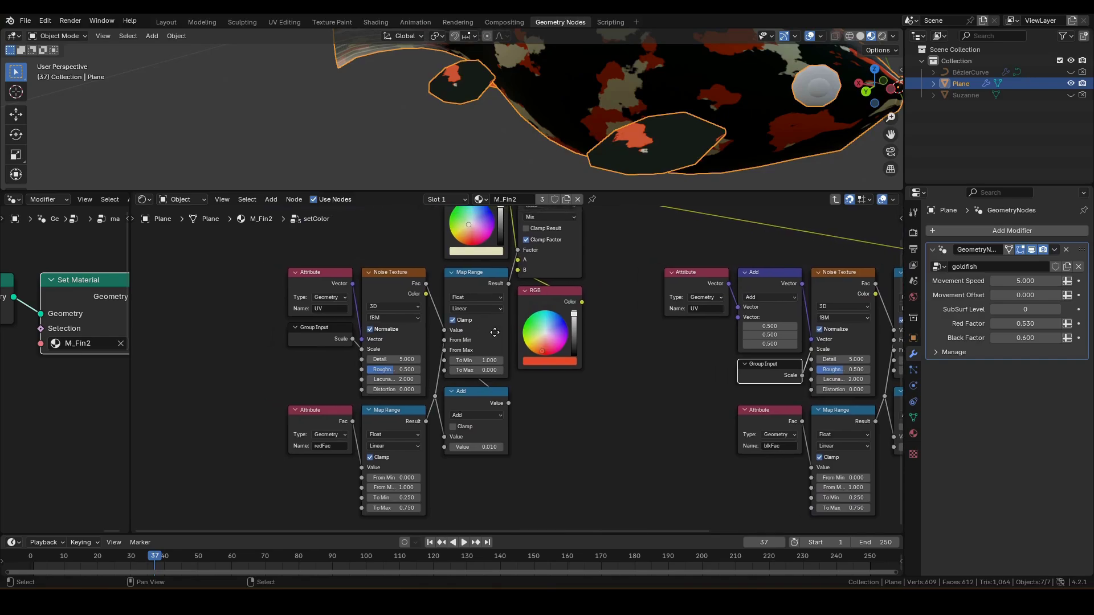
middle_drag(343, 322, 596, 386)
scroll(596, 386, up, 2)
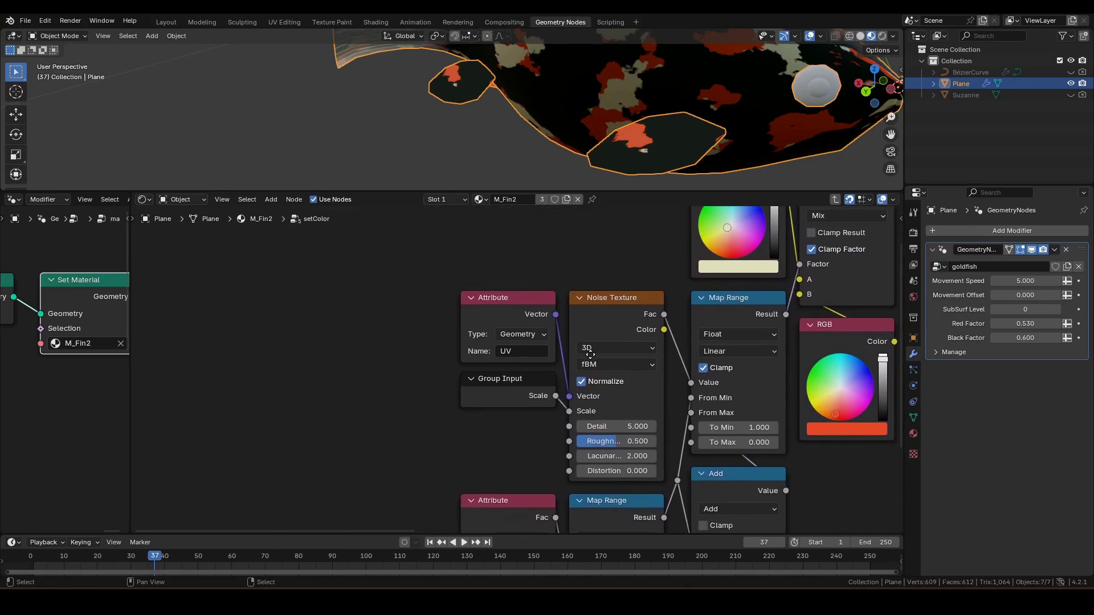
drag(502, 306, 391, 306)
click(517, 303)
key(F3)
text(vm)
click(584, 331)
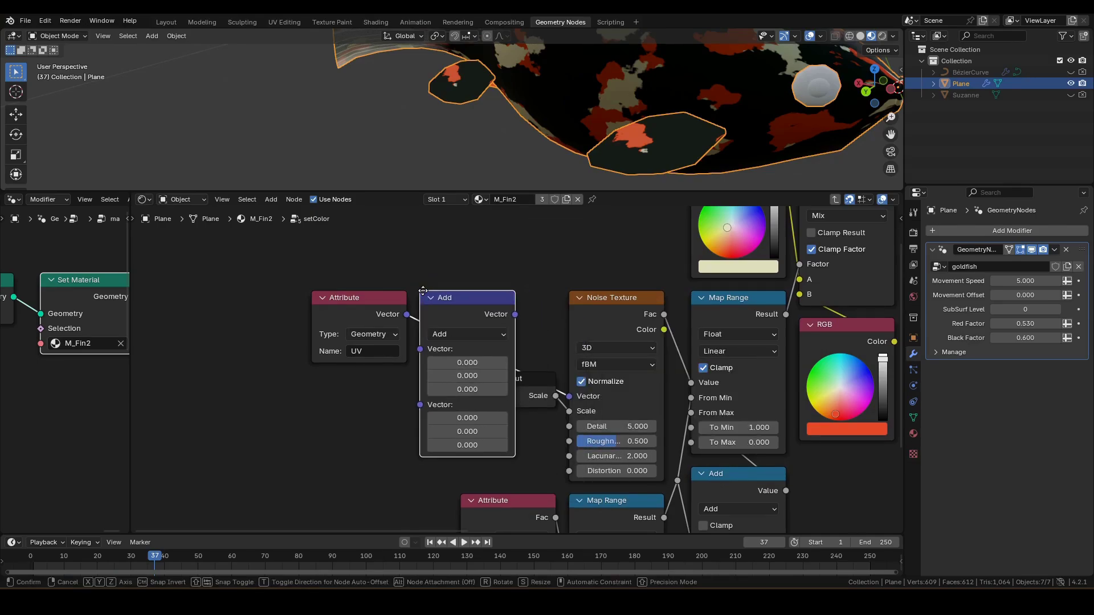
click(475, 347)
mouse_move(360, 277)
mouse_down()
mouse_move(496, 312)
mouse_move(427, 312)
mouse_up()
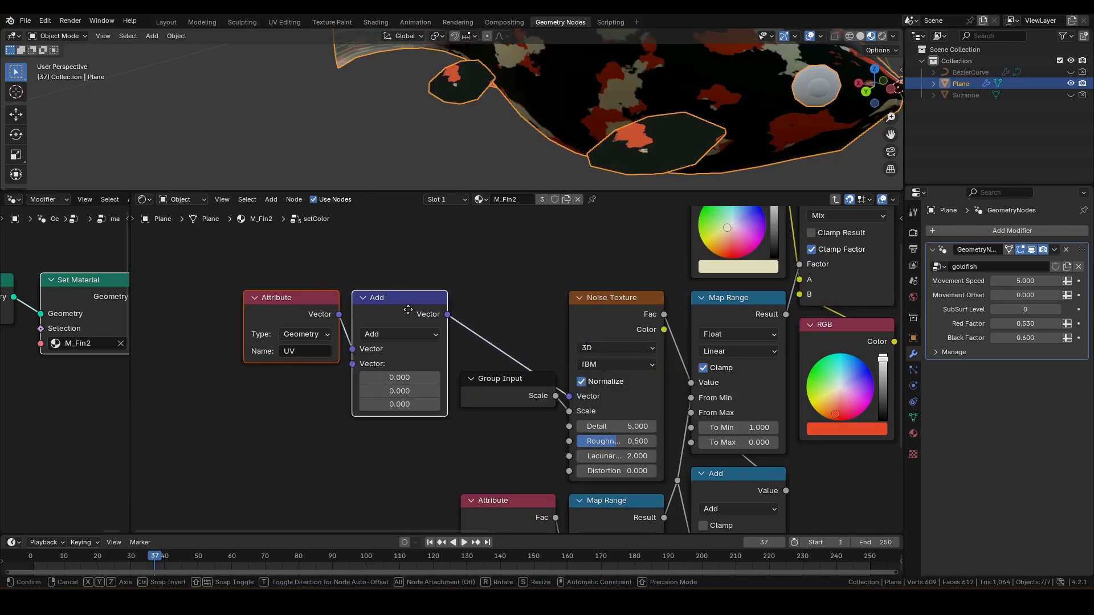
click(484, 312)
Feed an Object Info Random value into that Add node and collapse Object Info.
click(364, 370)
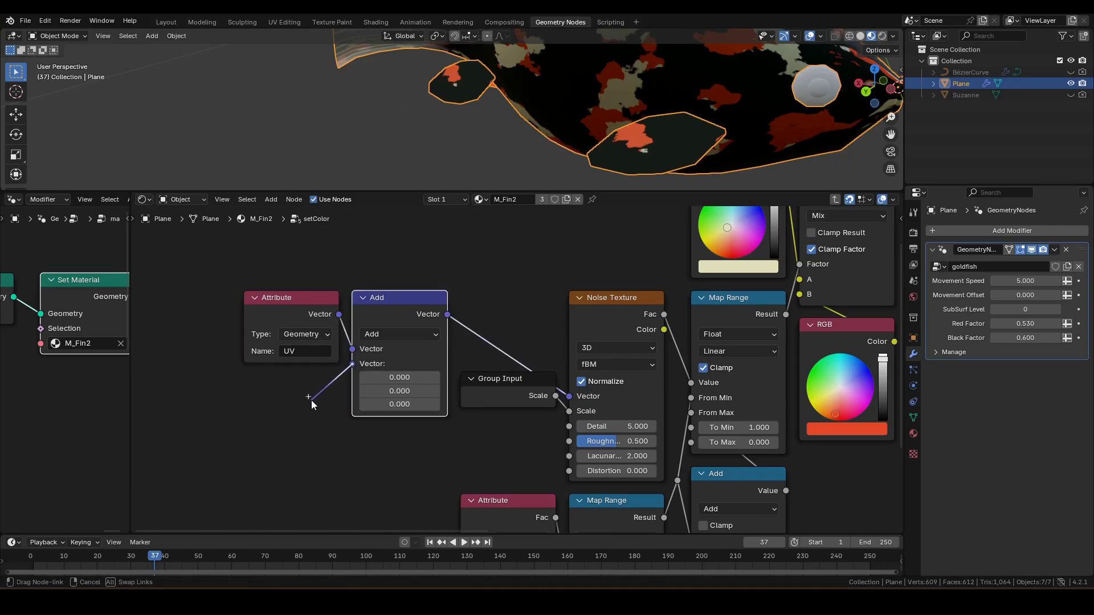
key(F3)
text(random)
key(Down)
key(Down)
key(Down)
key(Return)
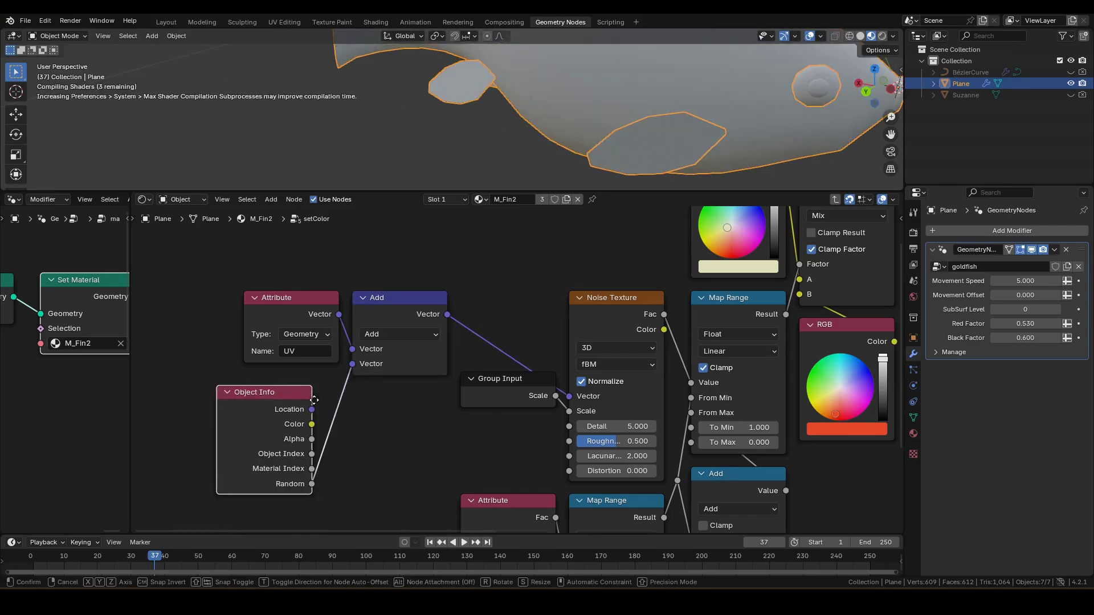
click(335, 378)
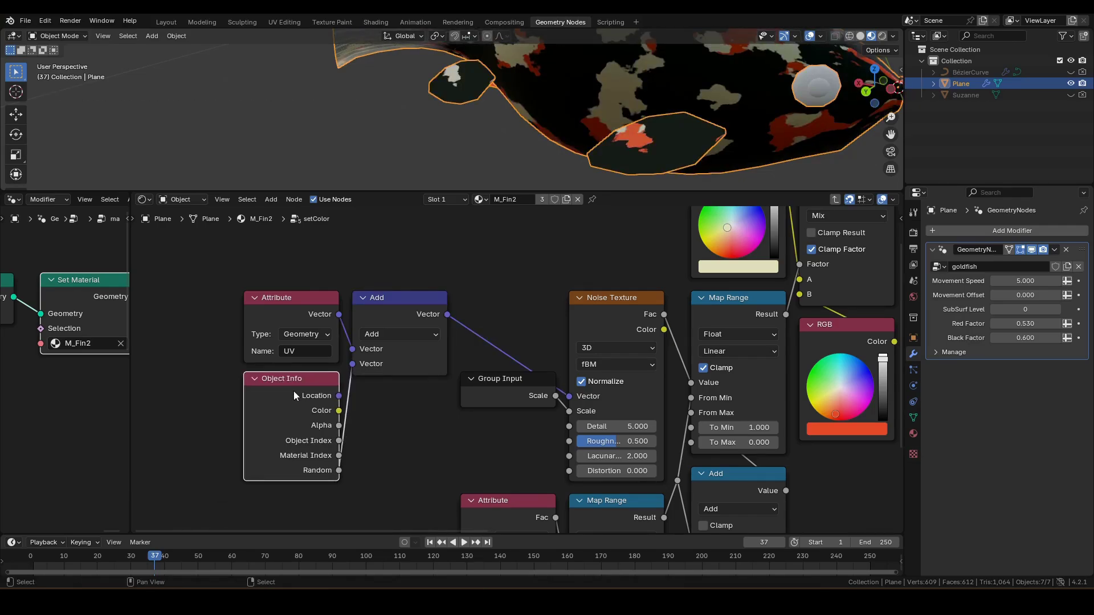
key(ctrl+h)
scroll(356, 395, down, 2)
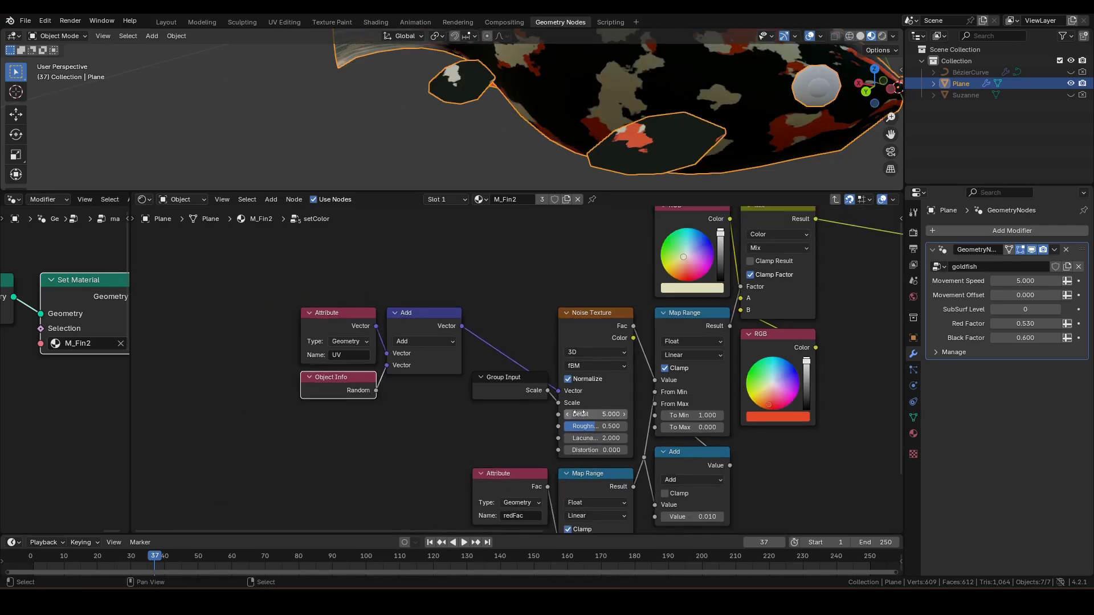
Copy the Add and Object Info nodes into the blkFac branch's UV link.
middle_drag(771, 415, 586, 418)
drag(774, 335, 688, 335)
click(825, 316)
key(shift+d)
click(727, 317)
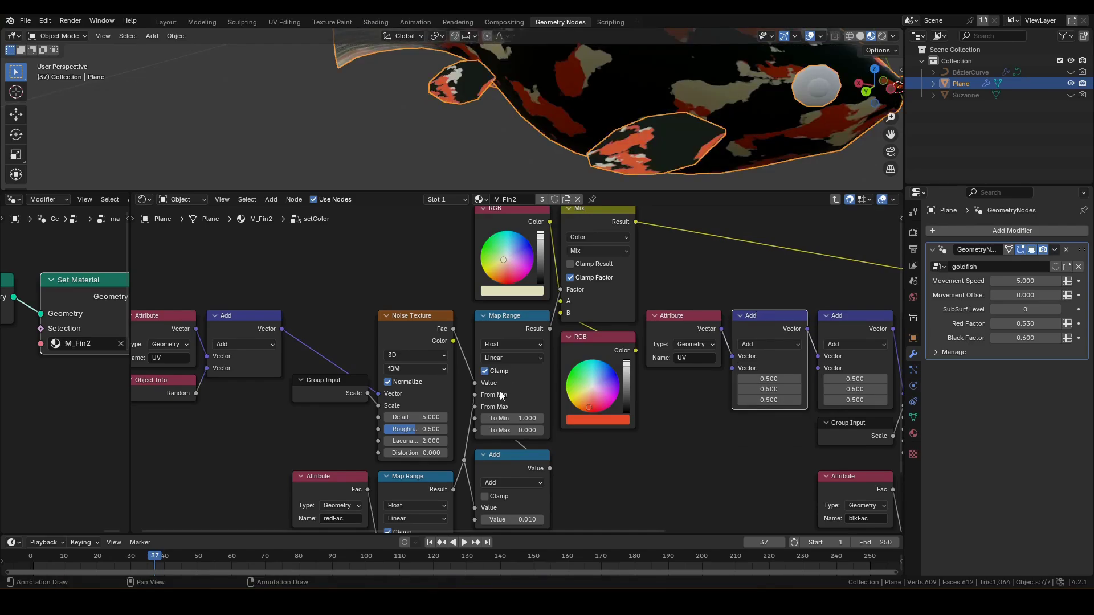
click(173, 388)
key(shift+d)
click(709, 385)
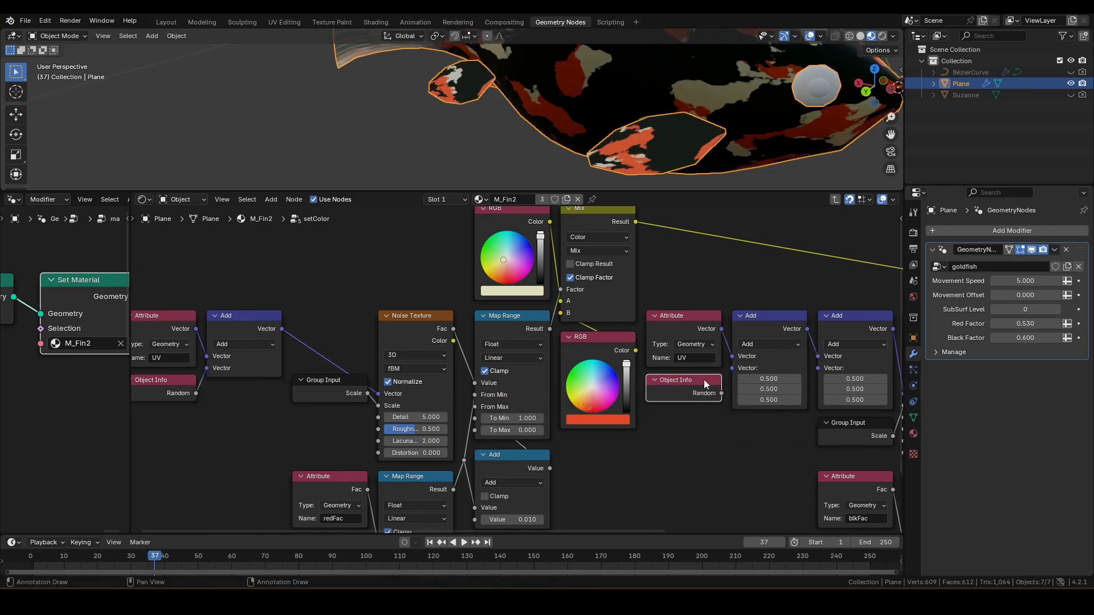
scroll(273, 257, down, 2)
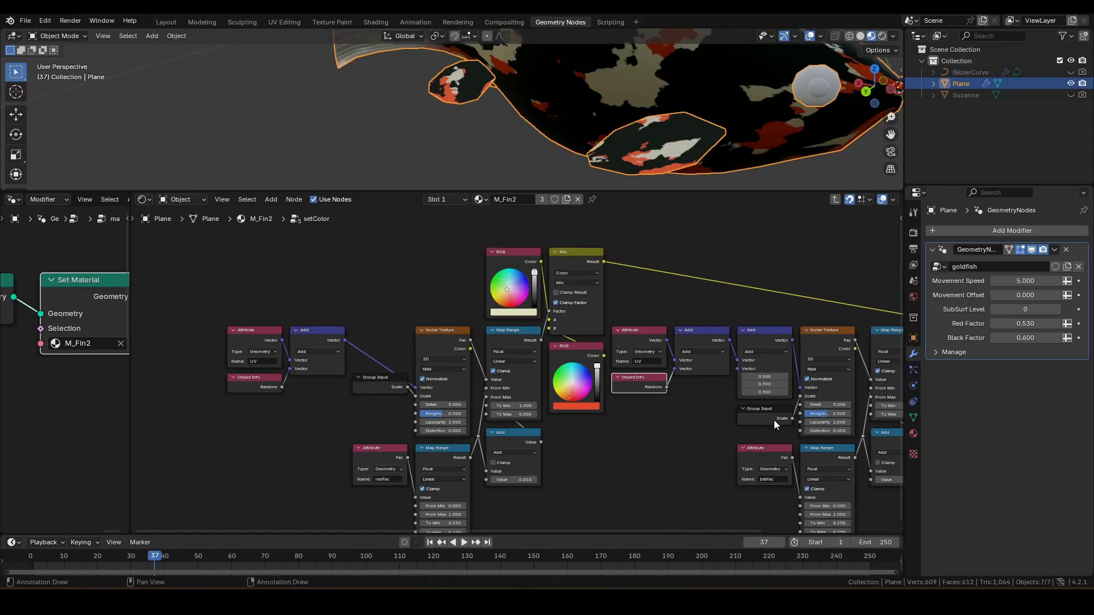
scroll(214, 283, down, 1)
middle_drag(718, 141, 509, 140)
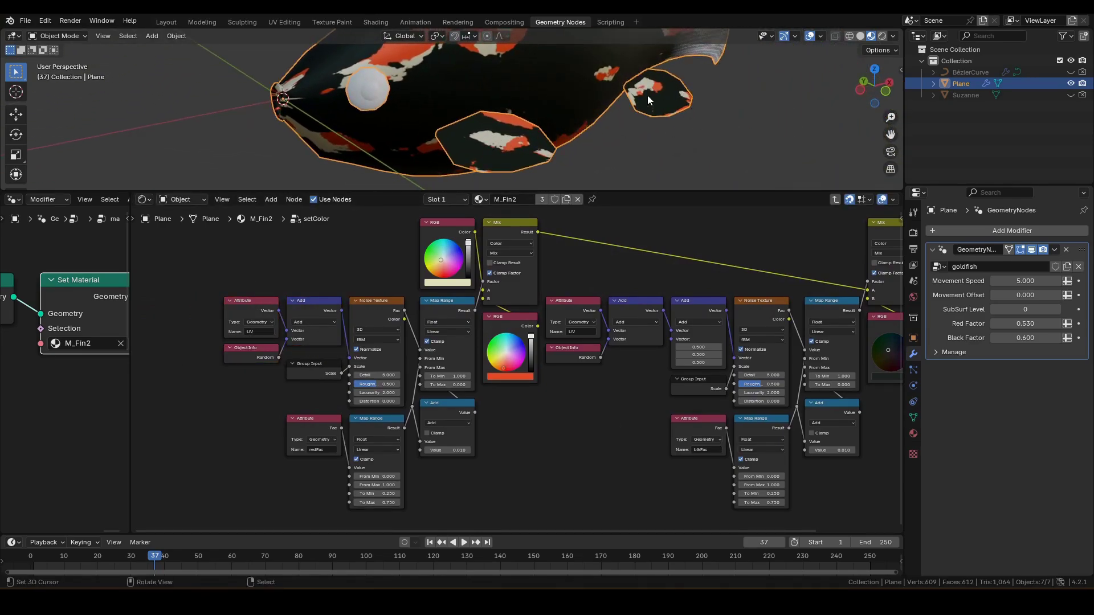
middle_drag(642, 97, 664, 125)
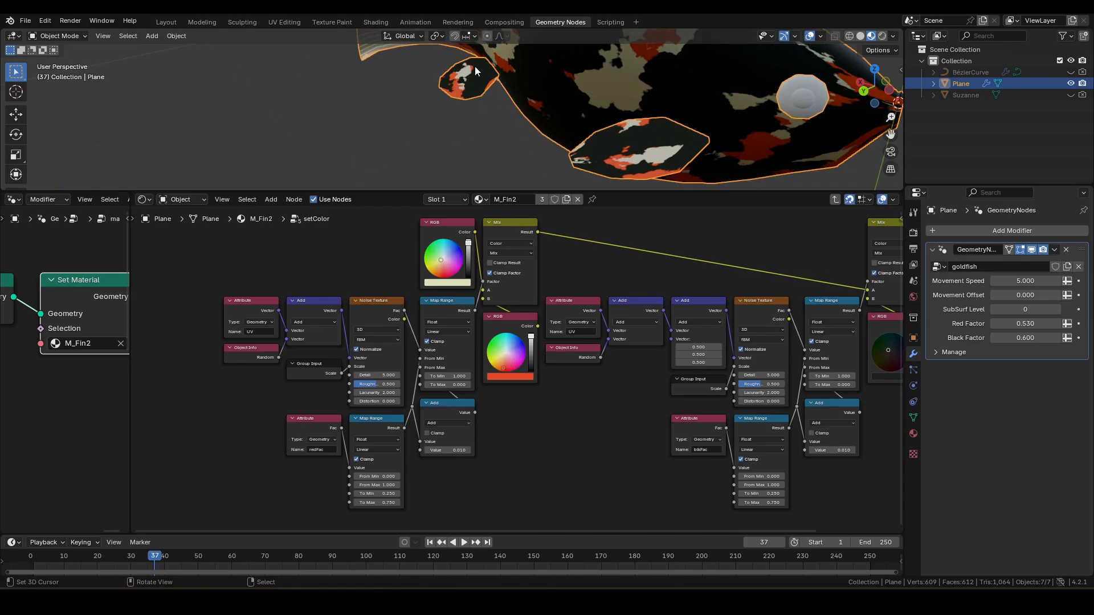
Exit to M_Fin2's top-level tree and nudge the Attribute, Wave Texture and Color Ramp nodes lower.
key(ctrl+space)
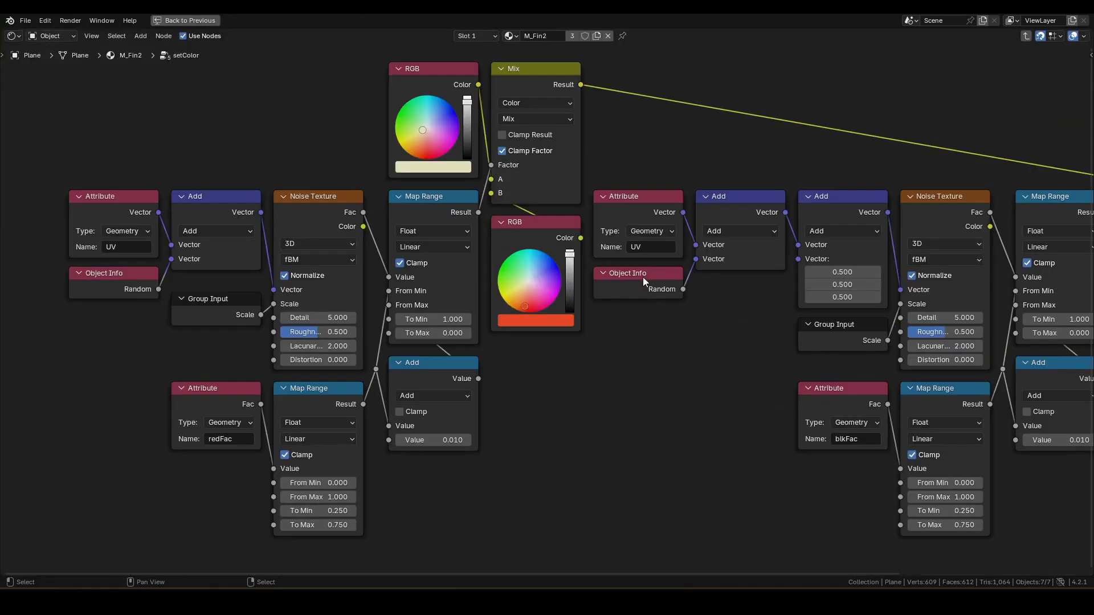
scroll(731, 285, down, 2)
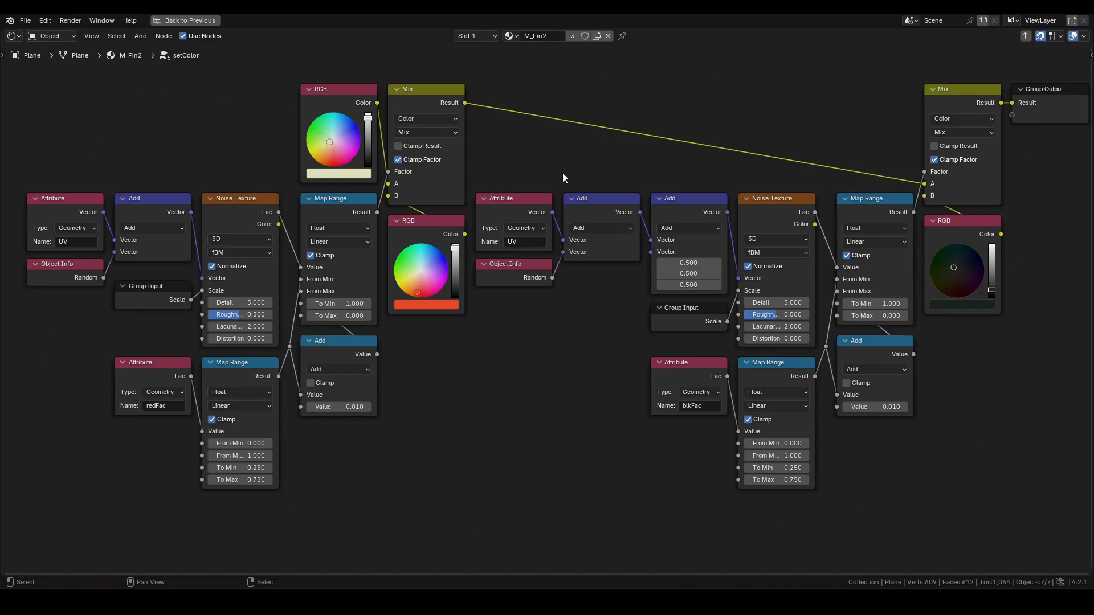
key(Tab)
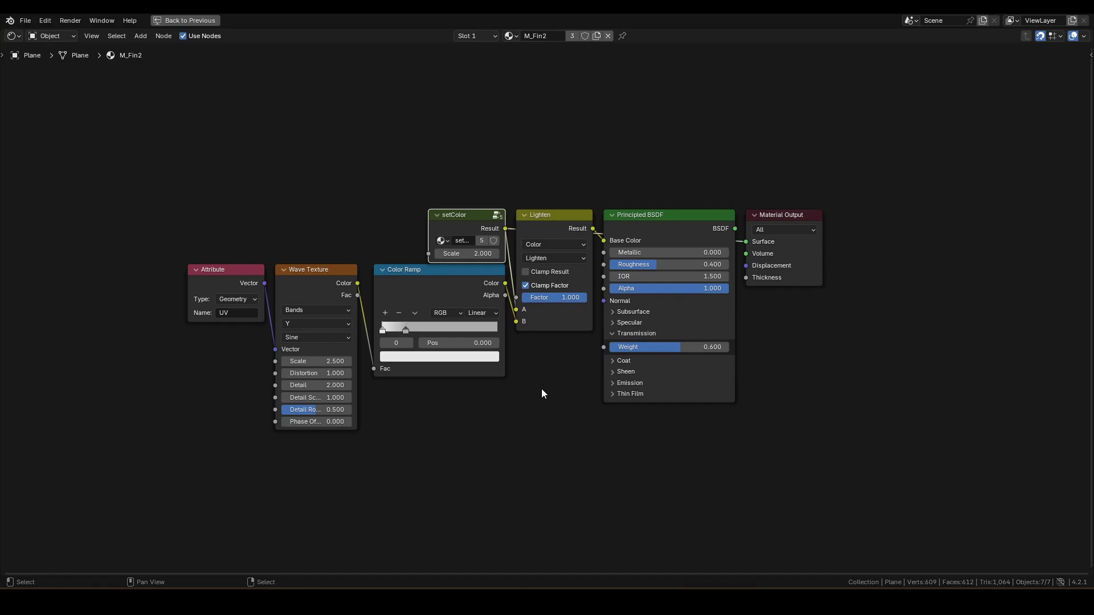
scroll(541, 393, up, 1)
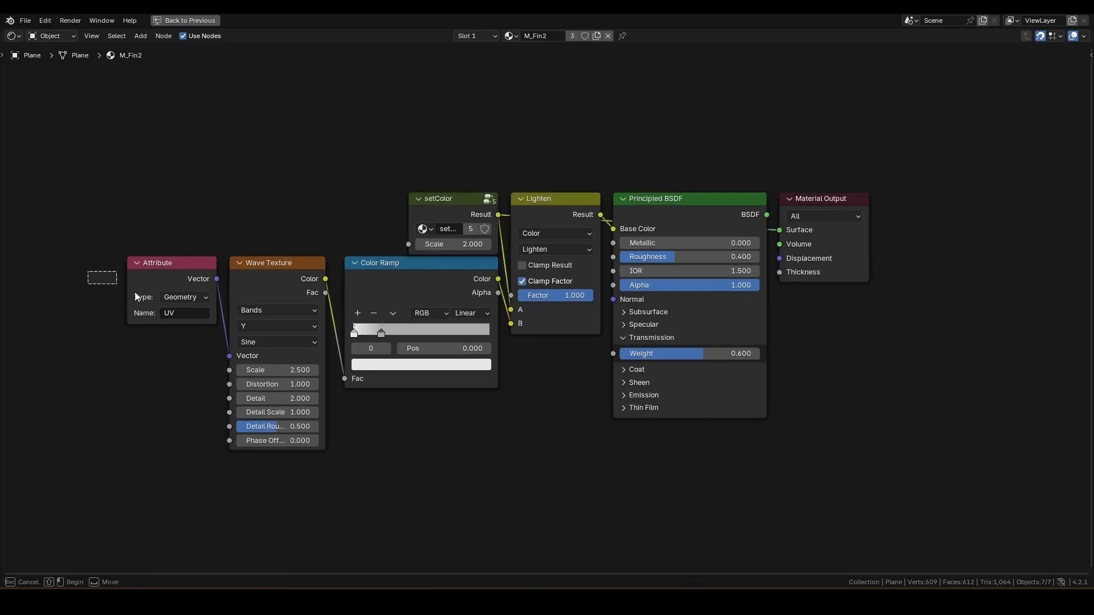
drag(87, 275, 400, 375)
key(g)
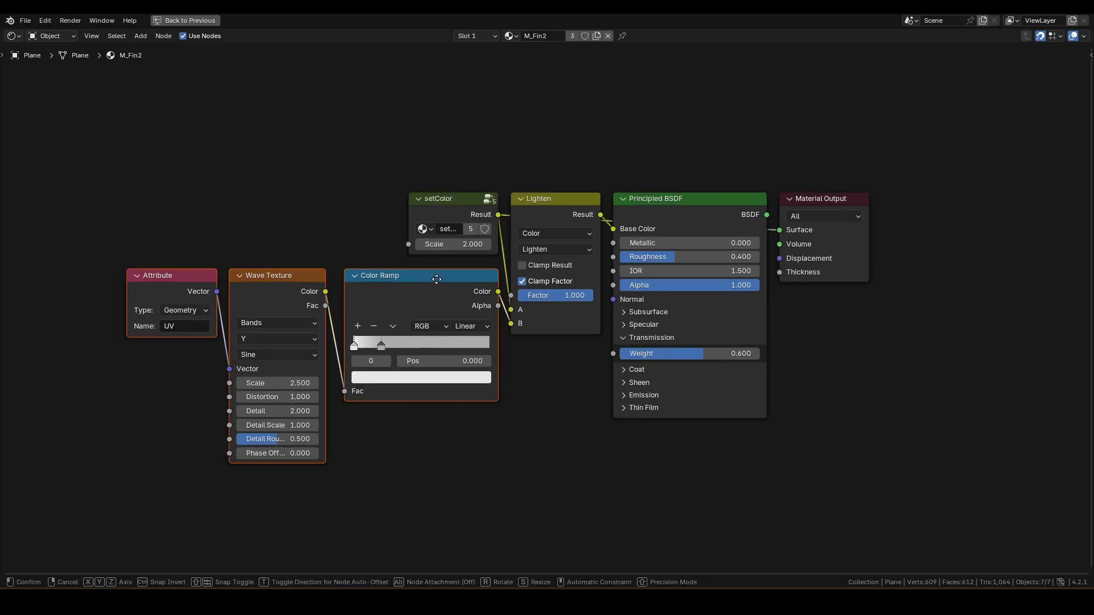
click(437, 287)
click(765, 216)
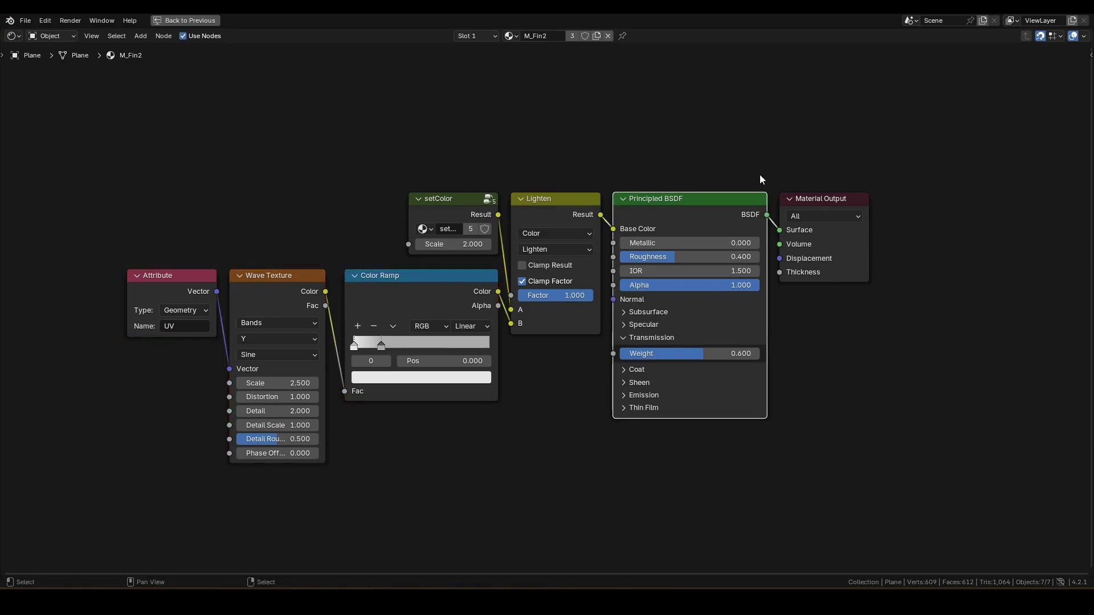
key(ctrl+space)
mouse_move(727, 144)
middle_down()
mouse_move(763, 139)
mouse_move(597, 145)
middle_up()
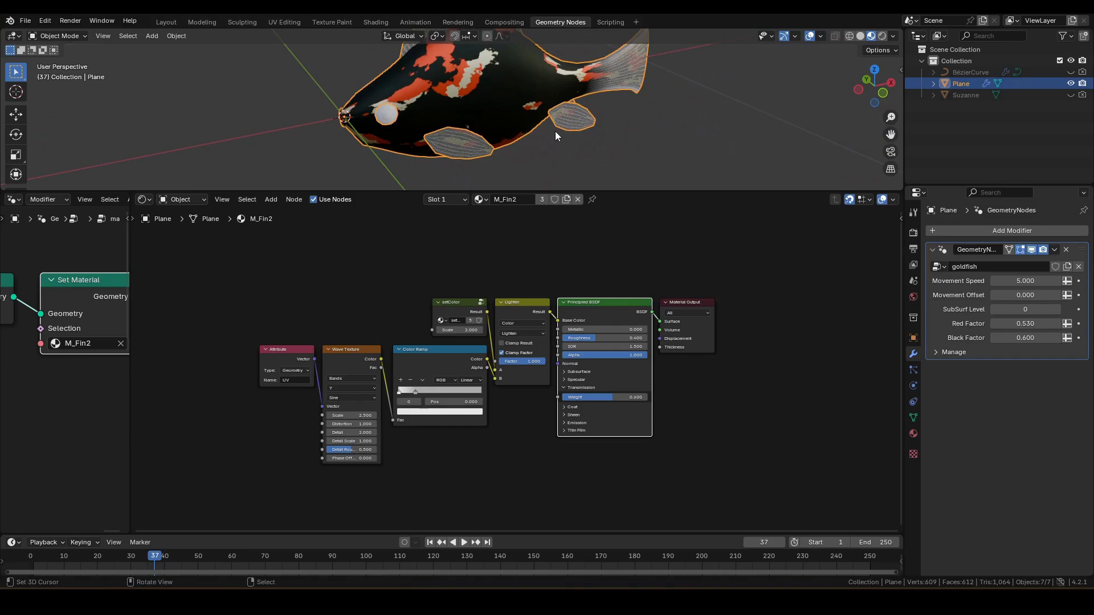
Make the fin material a single-user copy named M_Eyes.
middle_drag(404, 284, 467, 262)
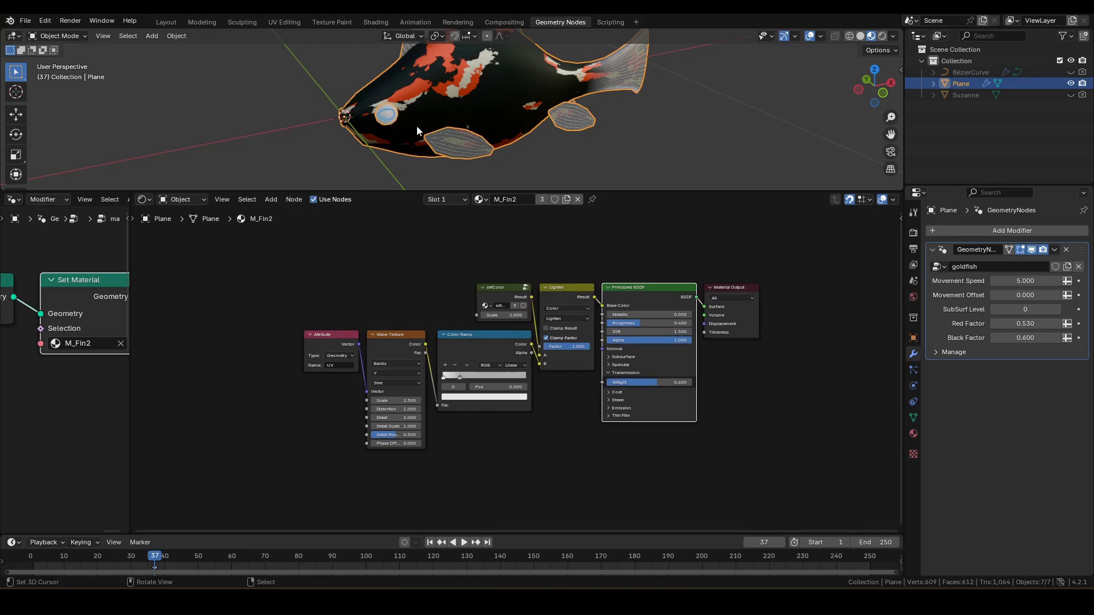
scroll(491, 259, up, 1)
scroll(490, 225, up, 1)
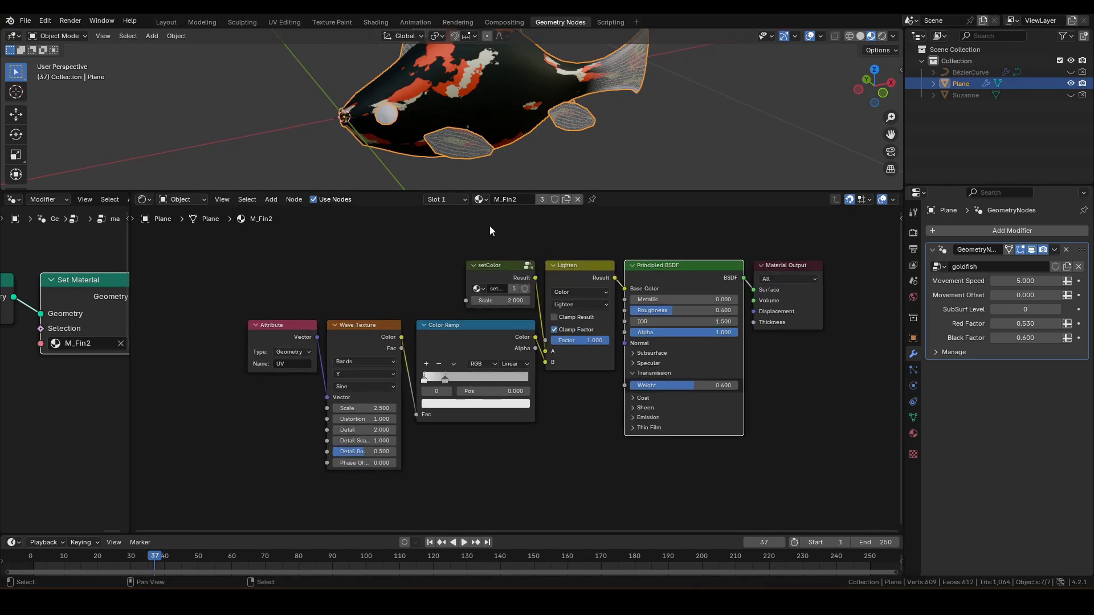
click(556, 197)
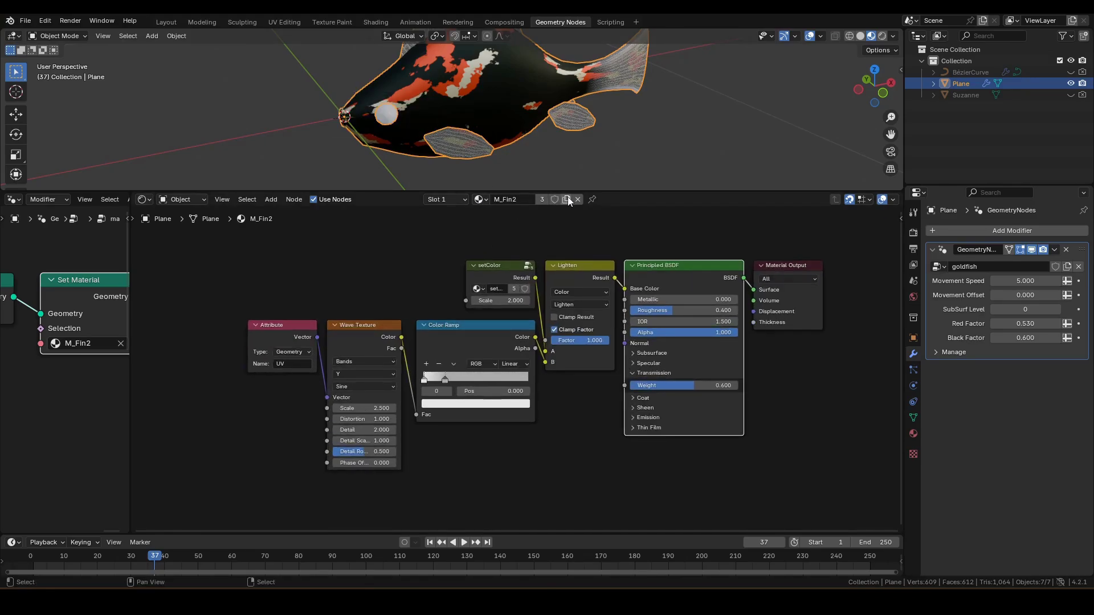
click(517, 200)
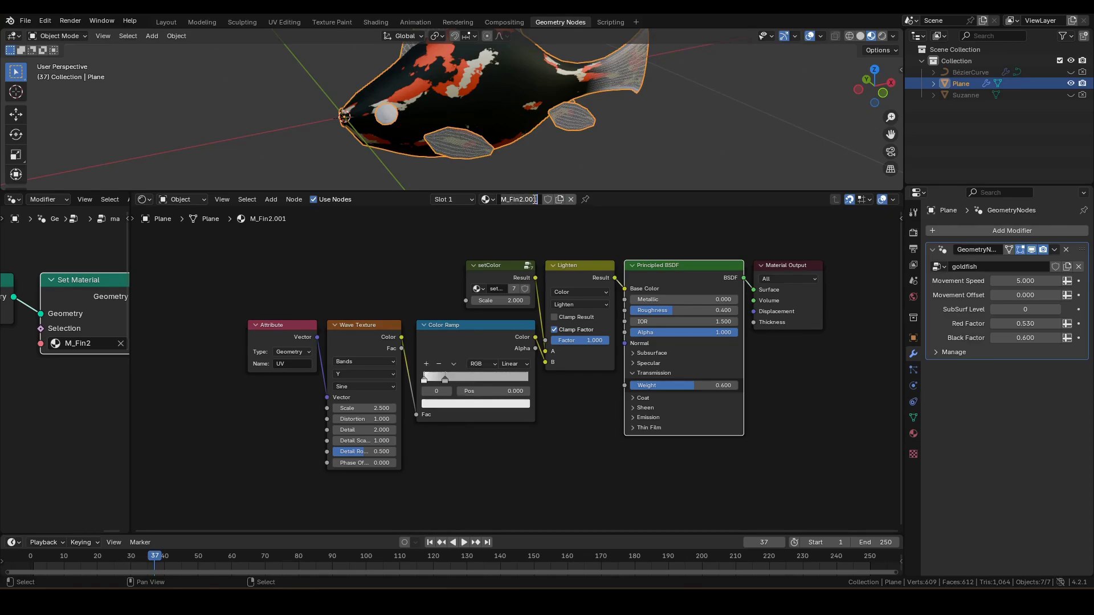
text(M_Eye)
text(s)
key(Return)
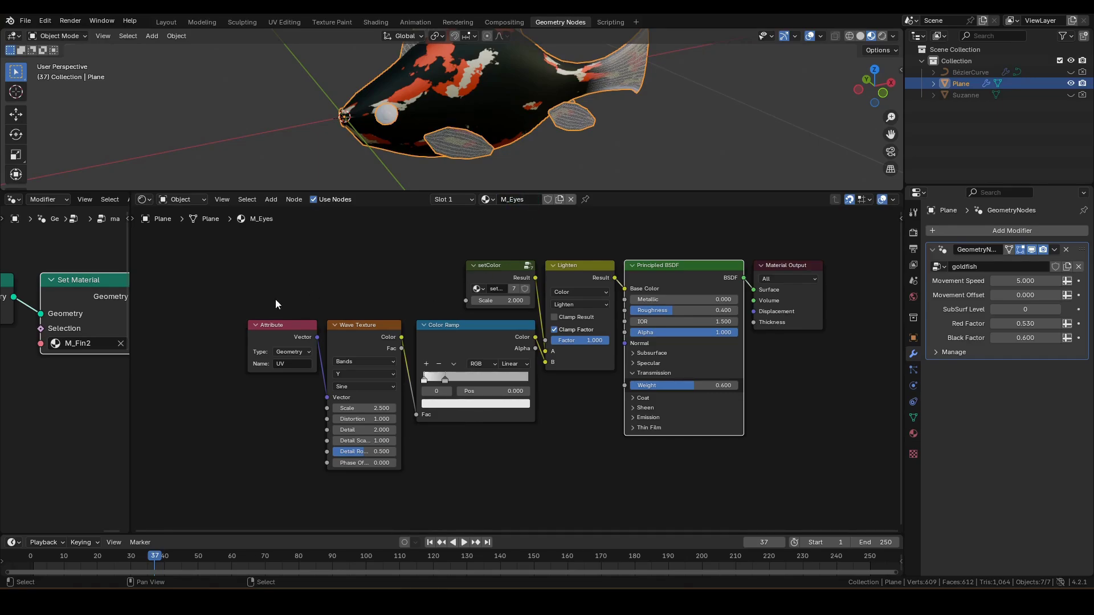
Delete the stripe, setColor and Lighten nodes from M_Eyes.
drag(256, 252, 585, 484)
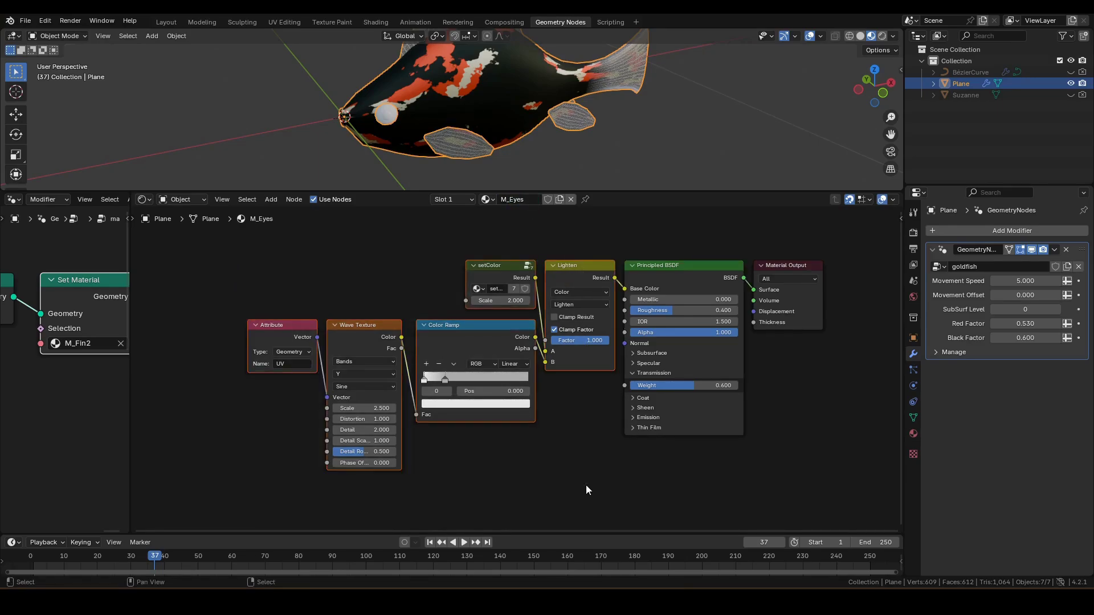
key(x)
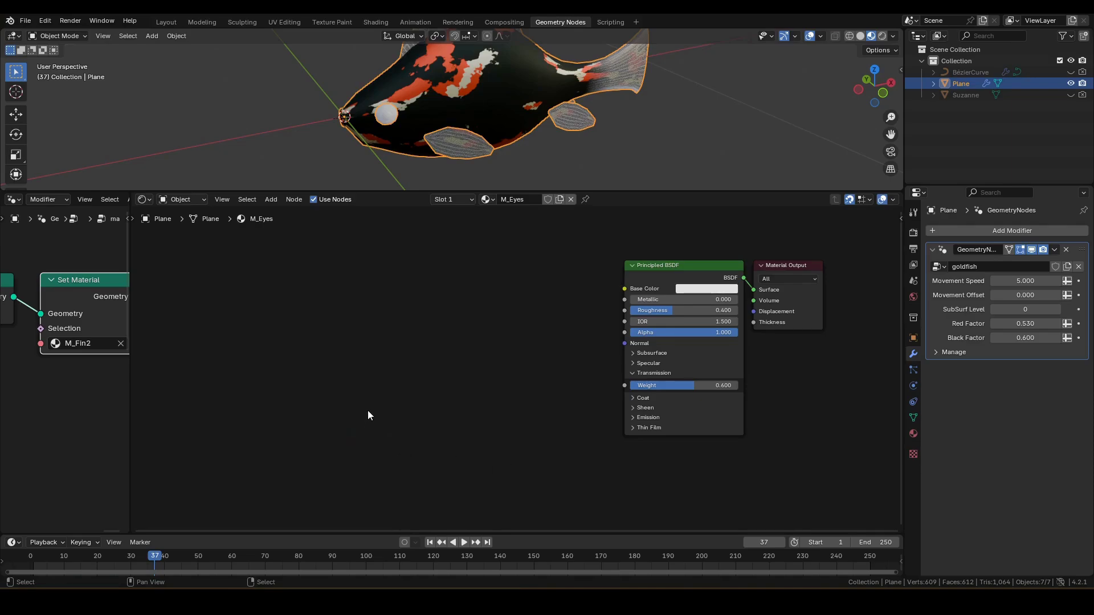
drag(127, 359, 565, 348)
click(787, 269)
Delete the Principled BSDF, then go from makePectoralFin into the makeEyeMesh group.
key(x)
click(461, 301)
key(Tab)
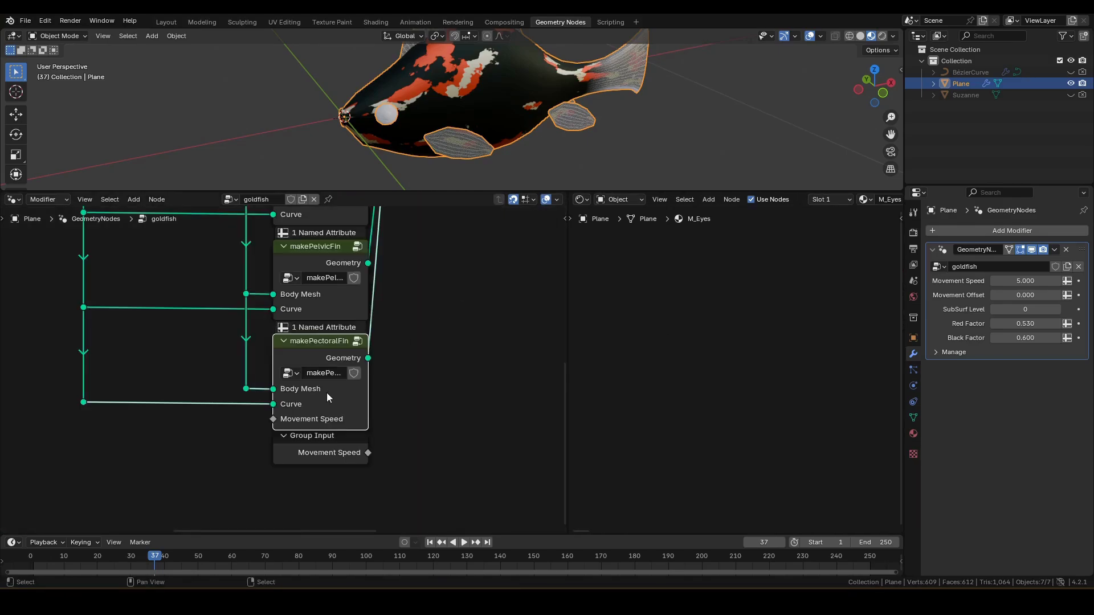
mouse_move(327, 392)
middle_down()
mouse_move(419, 416)
mouse_move(346, 260)
middle_up()
click(332, 255)
key(Tab)
scroll(462, 272, down, 2)
Insert a Set Material node using M_Eyes before the makeEyeMesh Group Output.
middle_drag(461, 278, 224, 293)
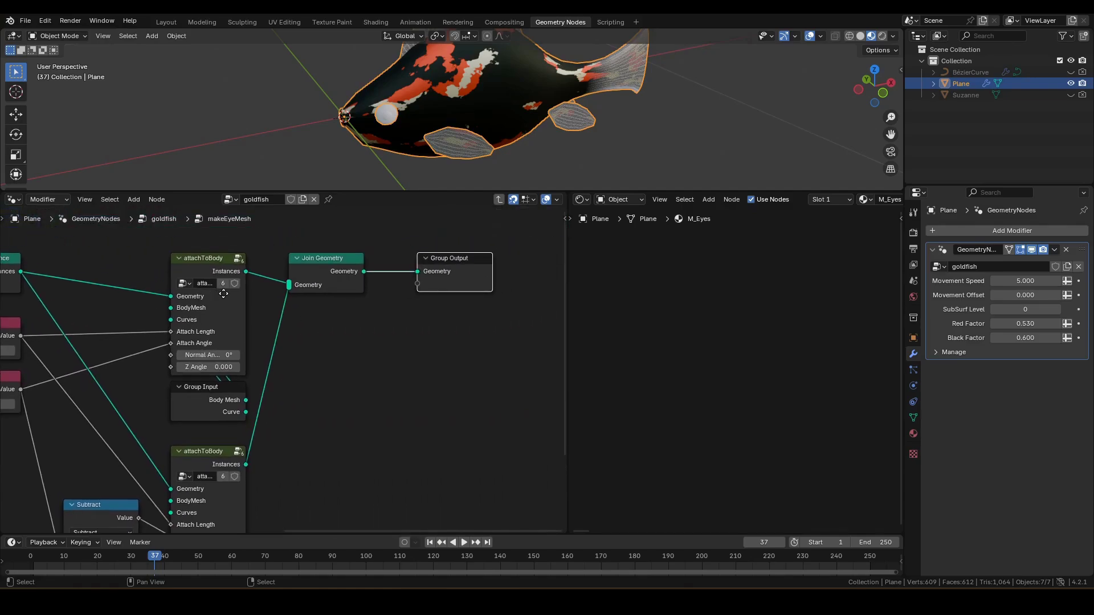
key(shift+a)
text(set mat)
key(Return)
click(397, 254)
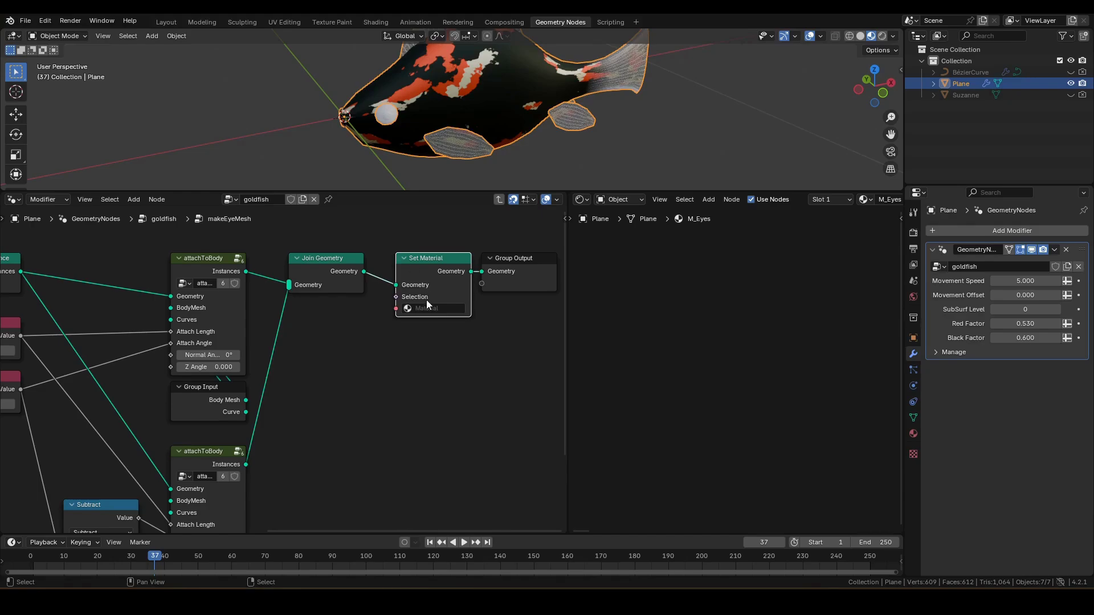
click(431, 309)
click(445, 336)
middle_drag(743, 339, 886, 335)
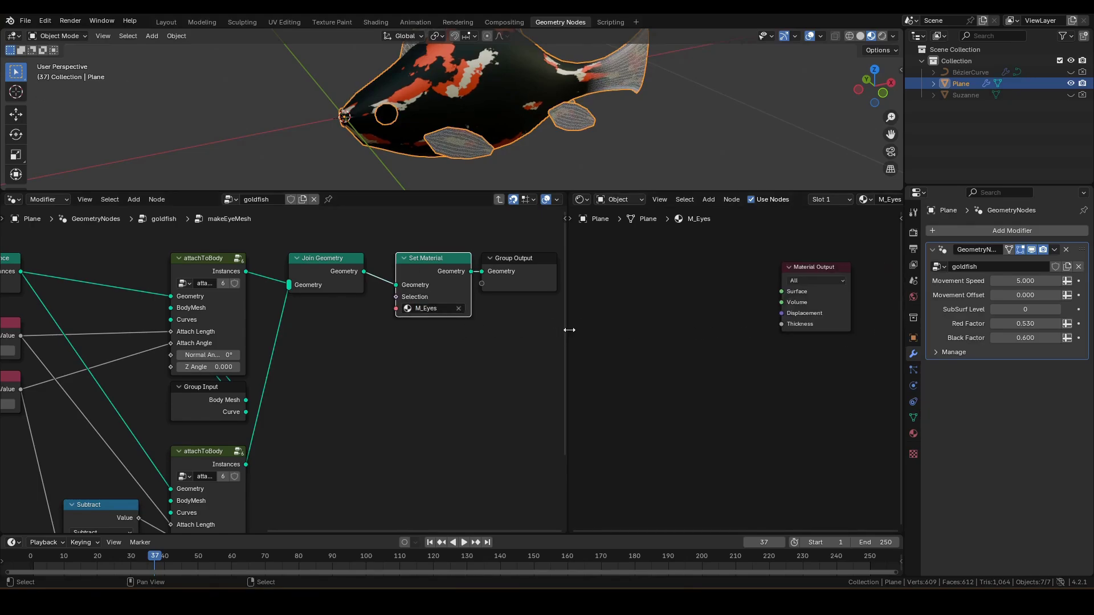
drag(568, 329, 313, 333)
Add a new Principled BSDF and connect it to the Material Output surface.
middle_drag(497, 314, 577, 336)
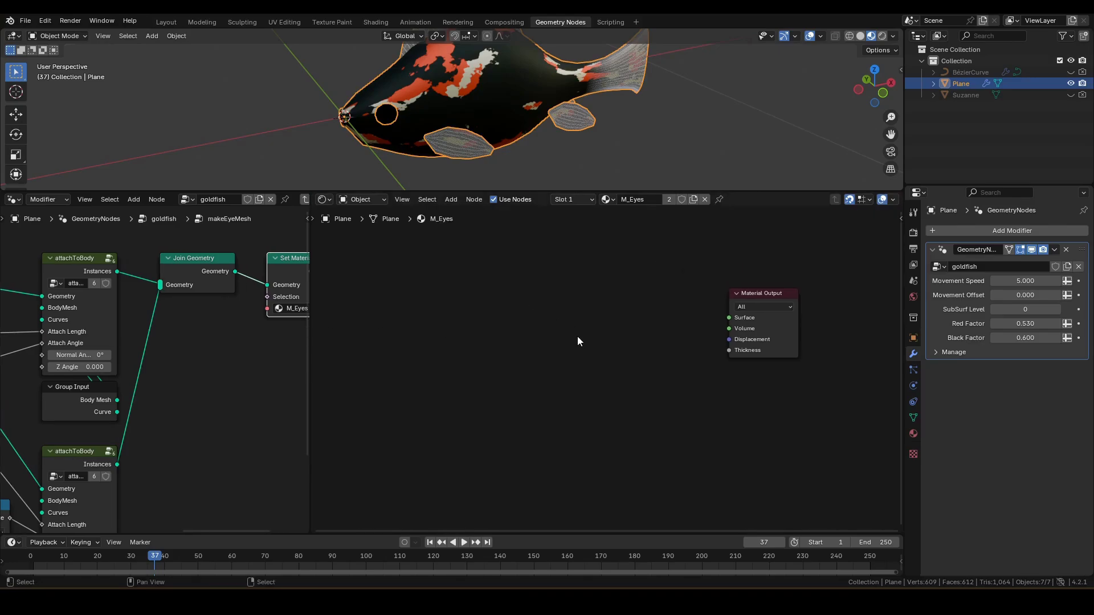
key(F3)
text(pring)
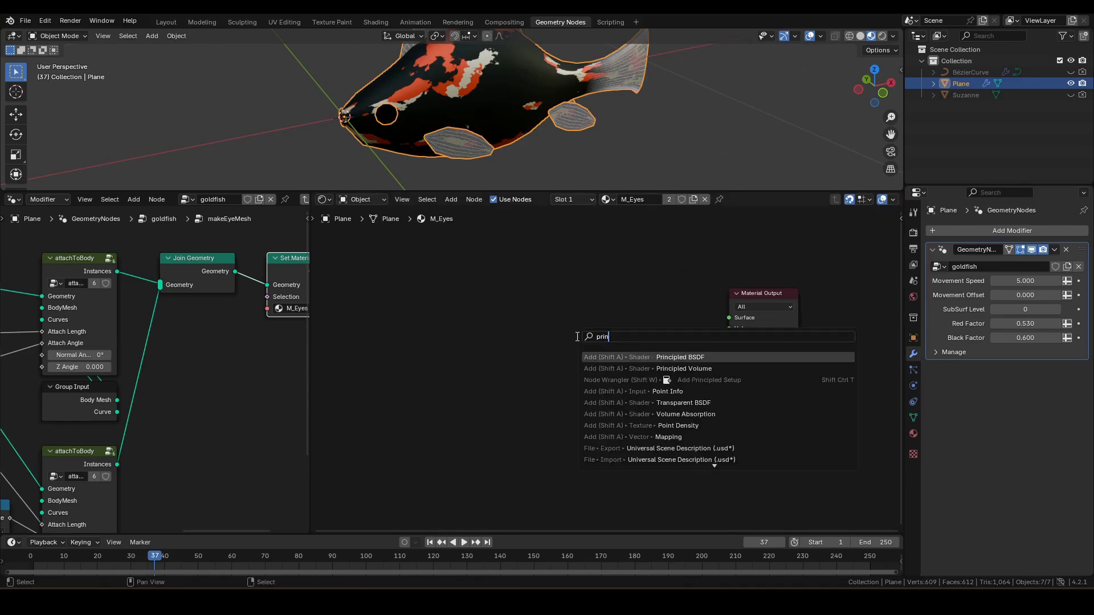
key(Return)
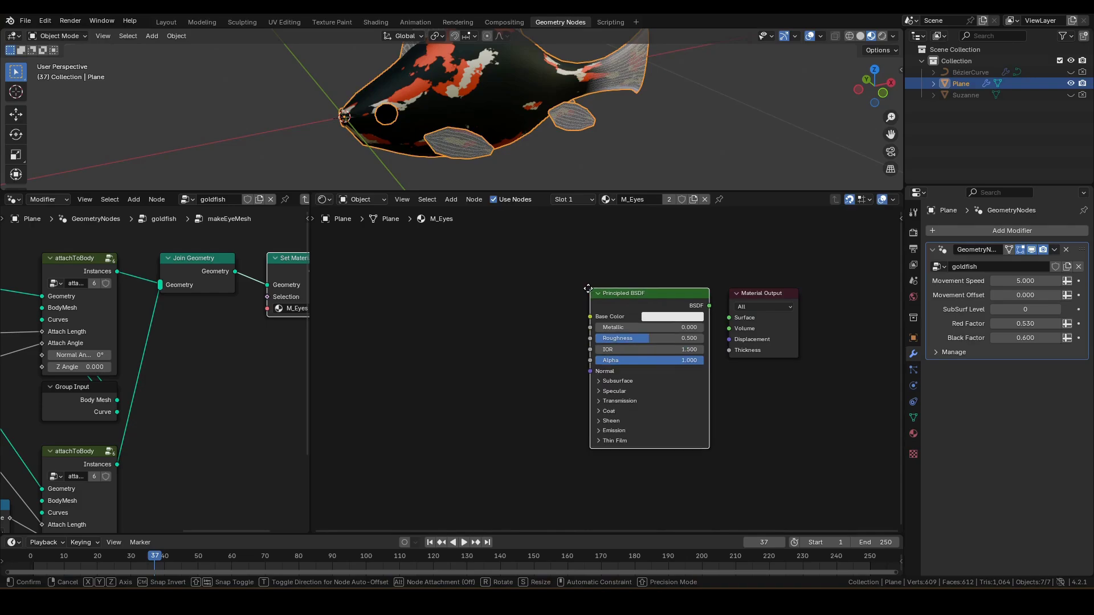
click(587, 288)
alt+right_drag(645, 298, 765, 333)
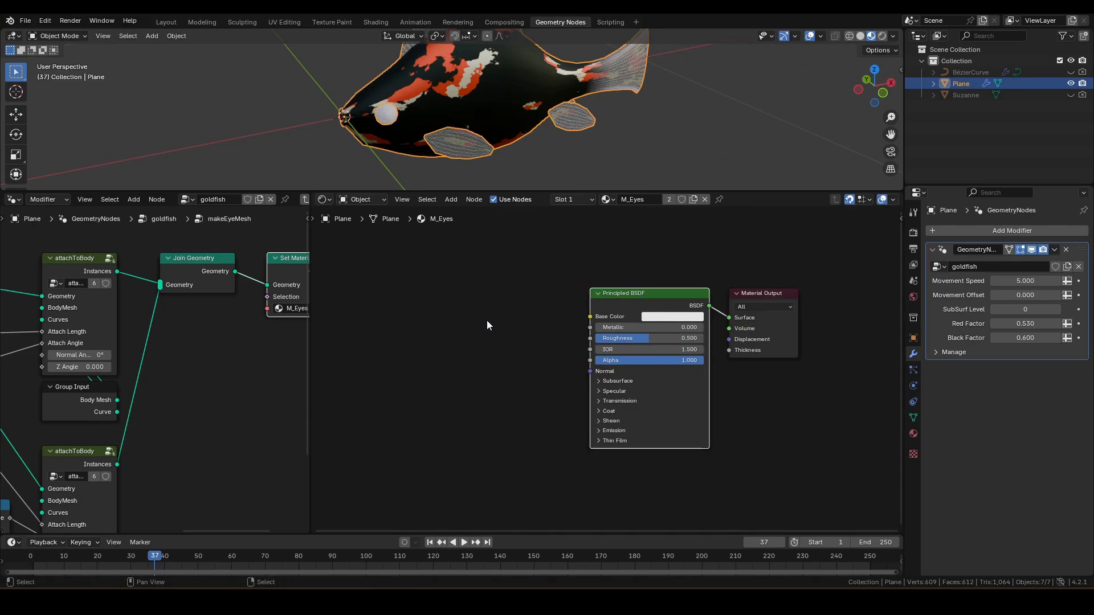
scroll(486, 325, up, 2)
scroll(496, 331, up, 1)
Add a bIris Attribute node to the left of the Principled BSDF.
key(F3)
text(atr)
key(BackSpace)
text(tr)
key(Return)
click(511, 384)
text(bln)
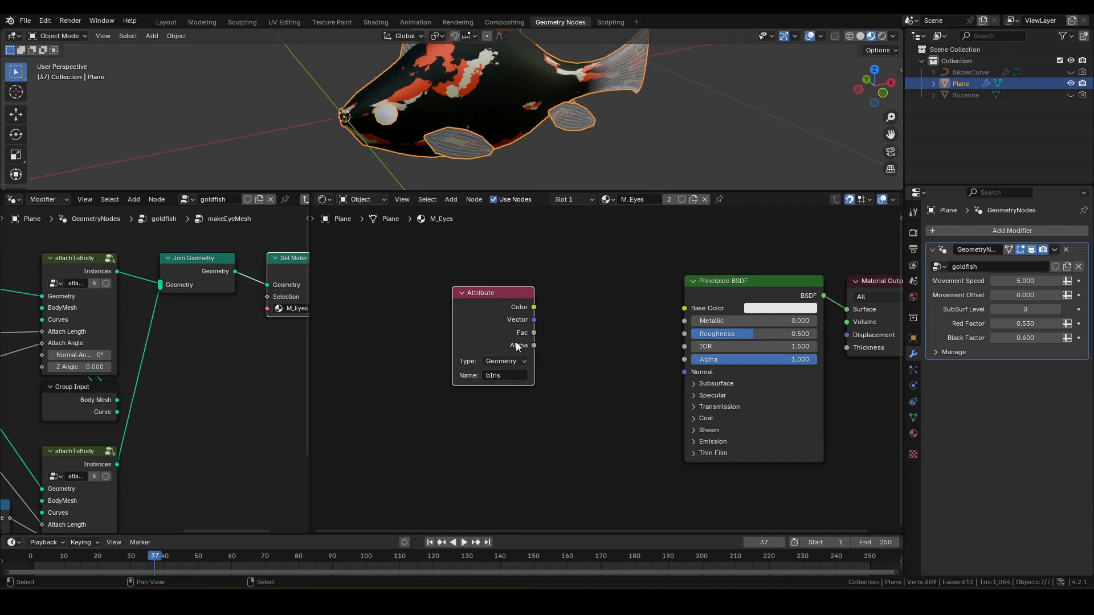
drag(503, 321, 469, 321)
Add a Mix node driven by the Attribute Fac, with dark gold A and near-black B.
key(F3)
text(mixc)
key(Return)
click(520, 294)
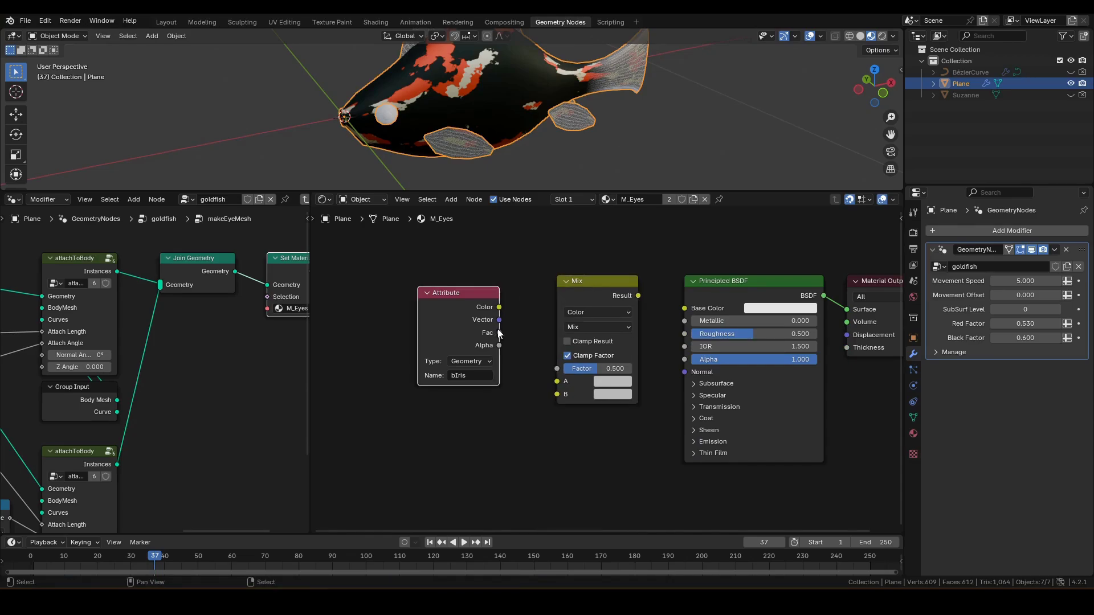
drag(500, 332, 557, 369)
click(608, 380)
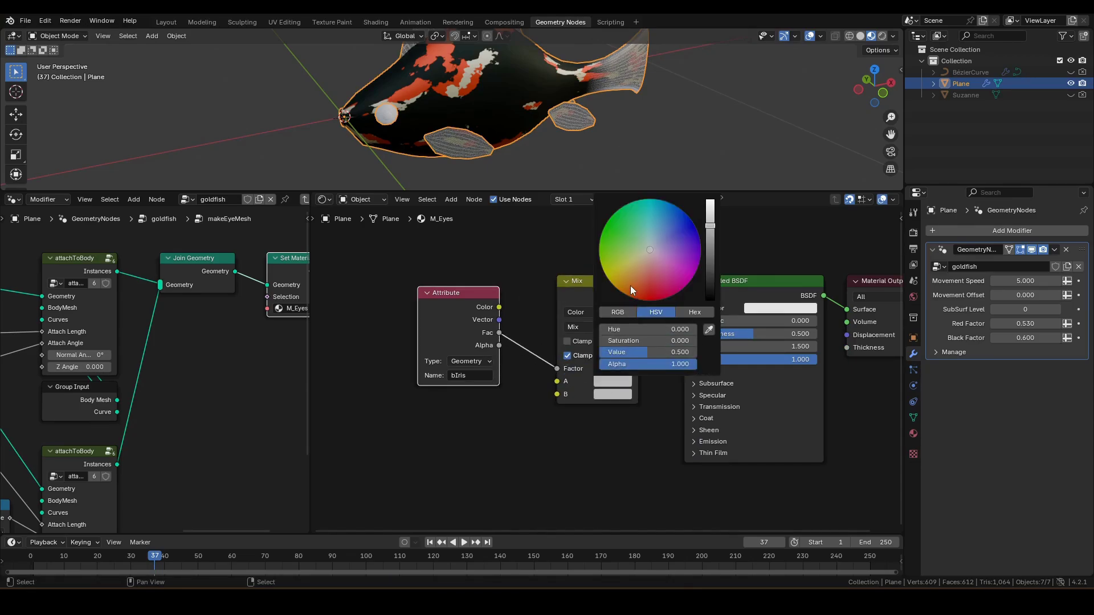
click(627, 270)
mouse_move(709, 248)
mouse_down()
mouse_move(710, 281)
mouse_move(709, 271)
mouse_up()
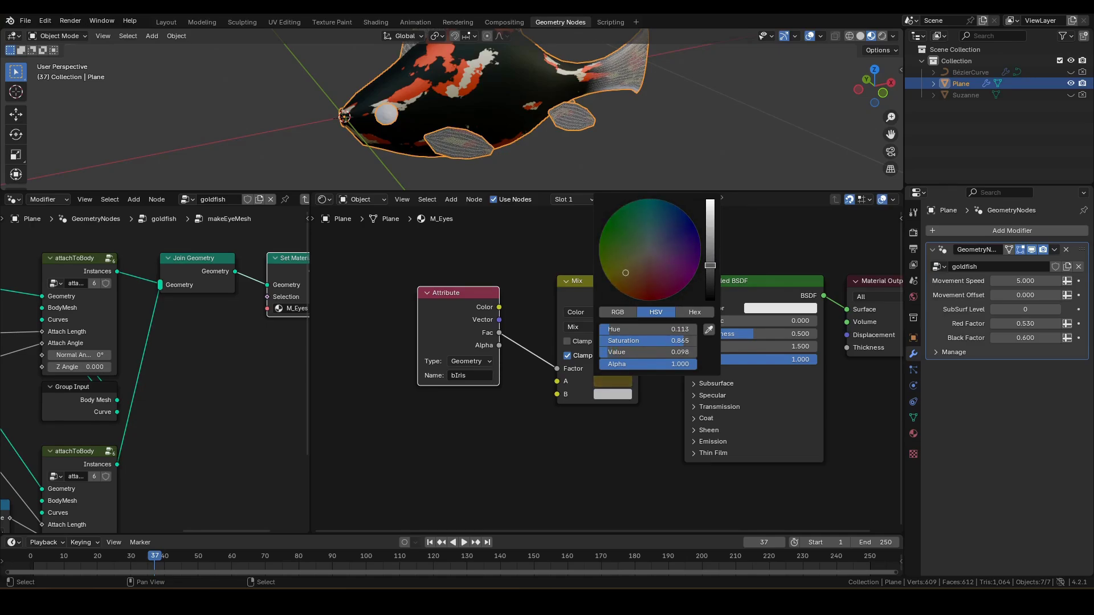
click(612, 393)
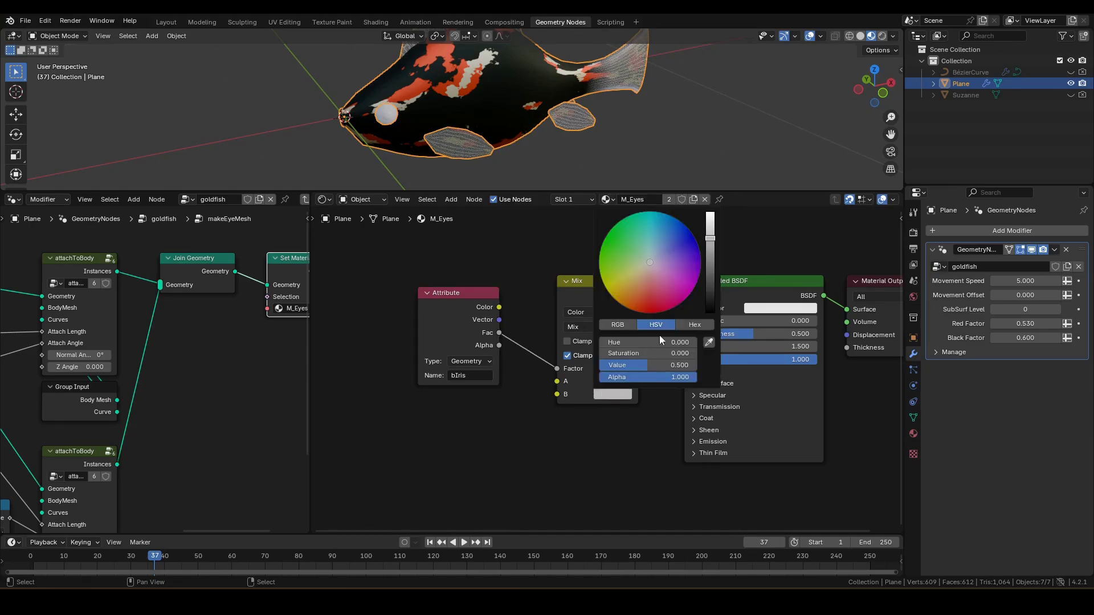
drag(709, 283, 710, 296)
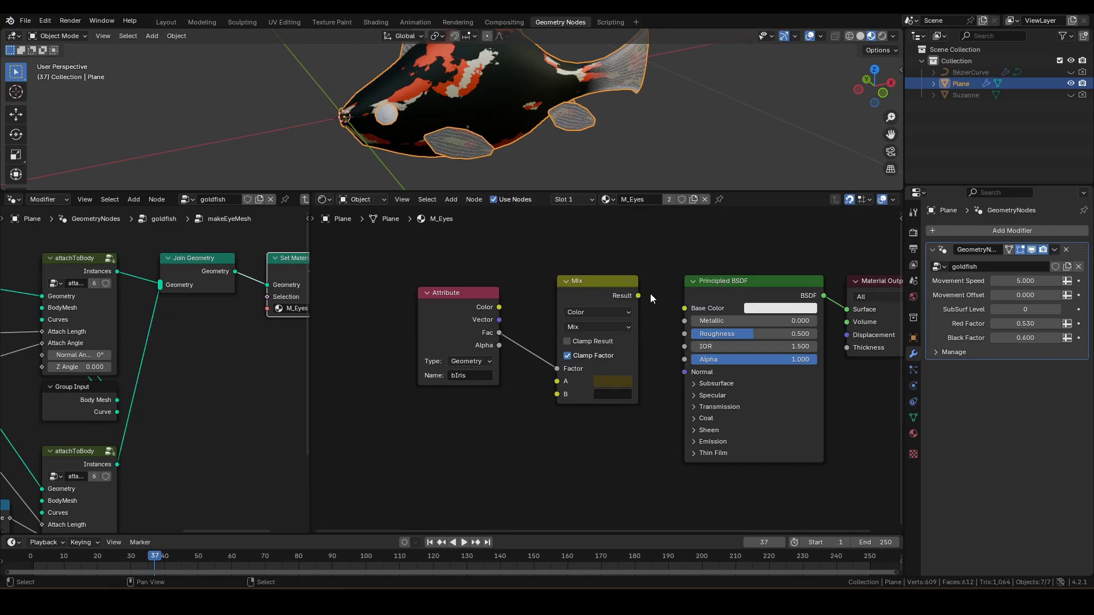
Connect the Mix result to Base Color and set the eye roughness to 0.
drag(650, 293, 684, 310)
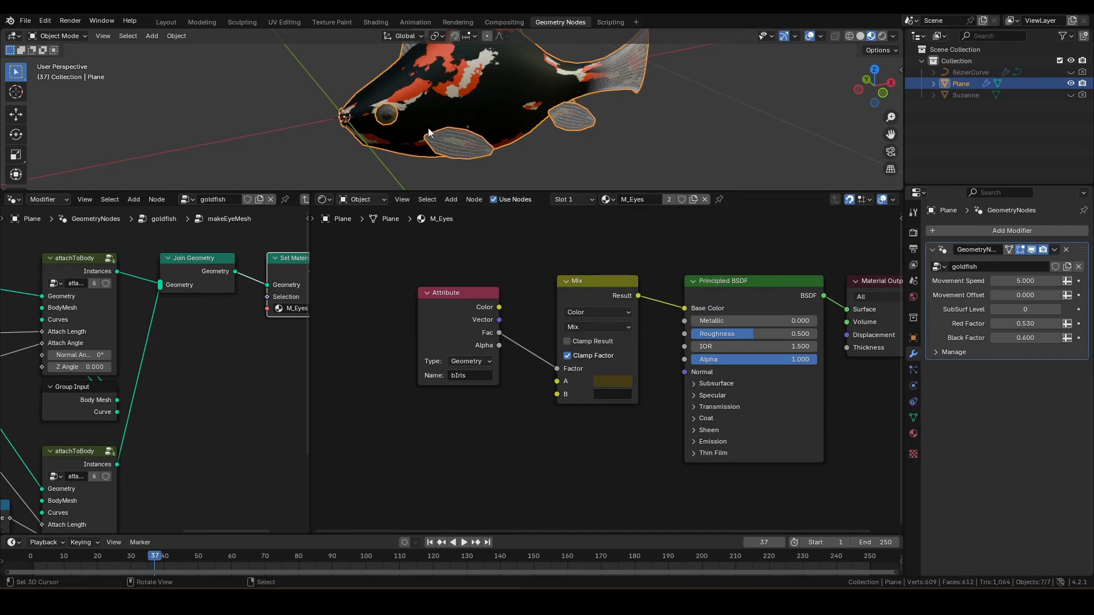
middle_drag(429, 133, 480, 163)
drag(787, 336, 744, 336)
middle_drag(507, 112, 495, 146)
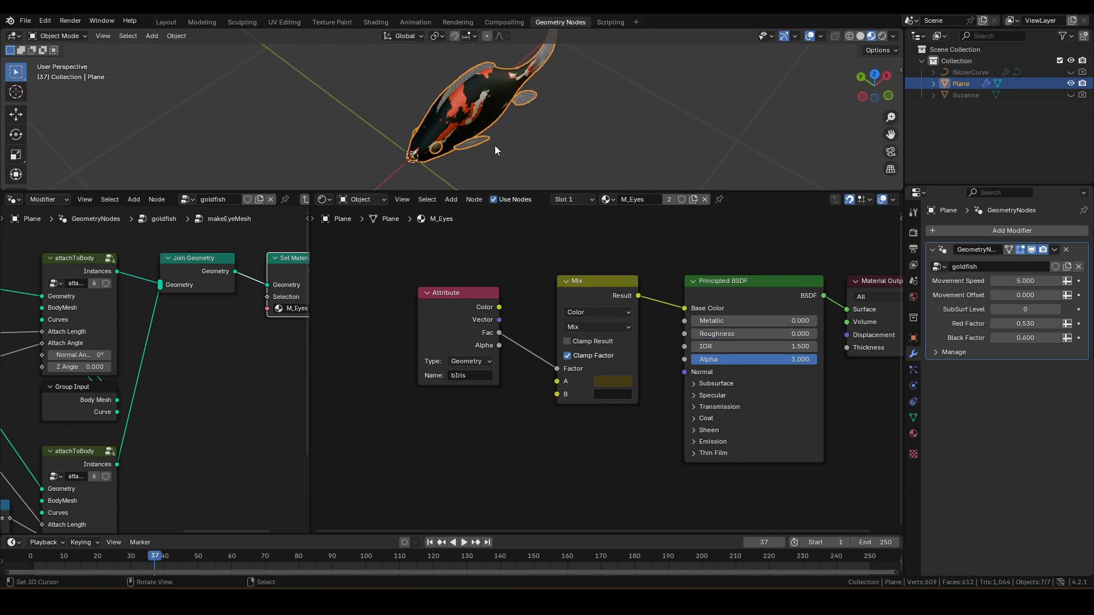
click(495, 144)
scroll(494, 145, up, 3)
mouse_move(495, 144)
middle_down()
mouse_move(534, 120)
mouse_move(553, 125)
middle_up()
drag(478, 292, 602, 279)
Collapse the bIris Attribute node to its Fac output and toggle the maximized editor.
key(ctrl+h)
ctrl+scroll(633, 265, right, 3)
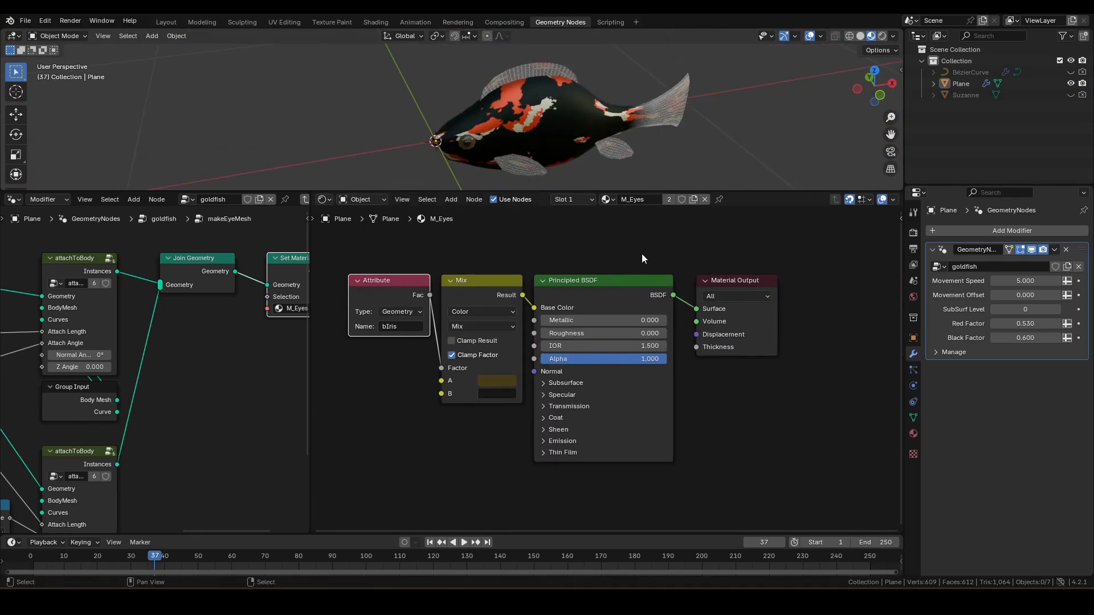
key(ctrl+space)
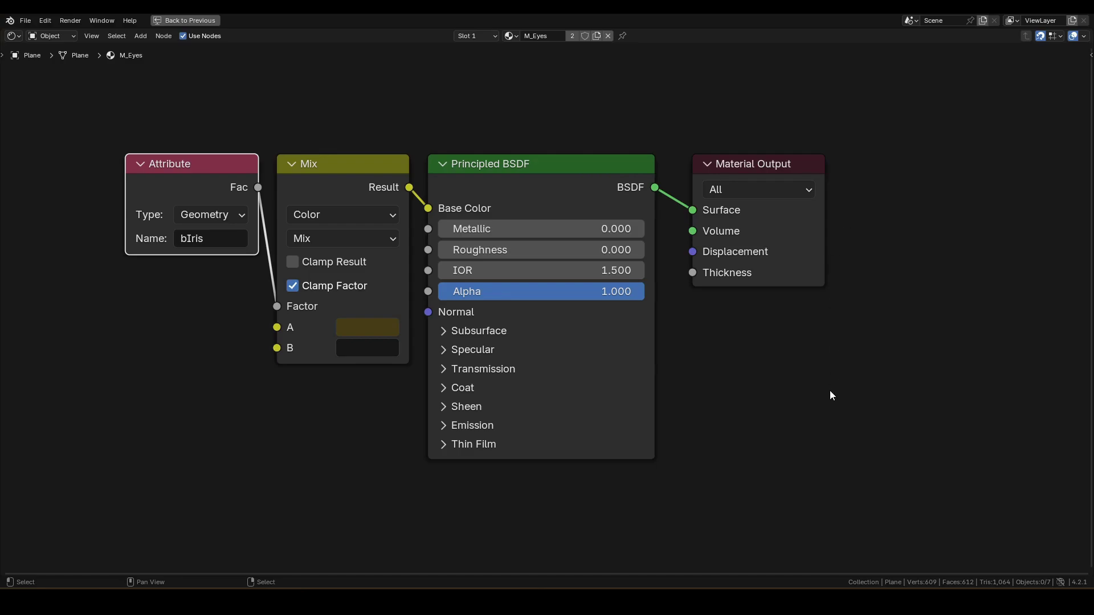
key(ctrl+space)
Play the swimming animation and orbit around the fish in a maximized 3D viewport.
middle_drag(531, 138, 558, 153)
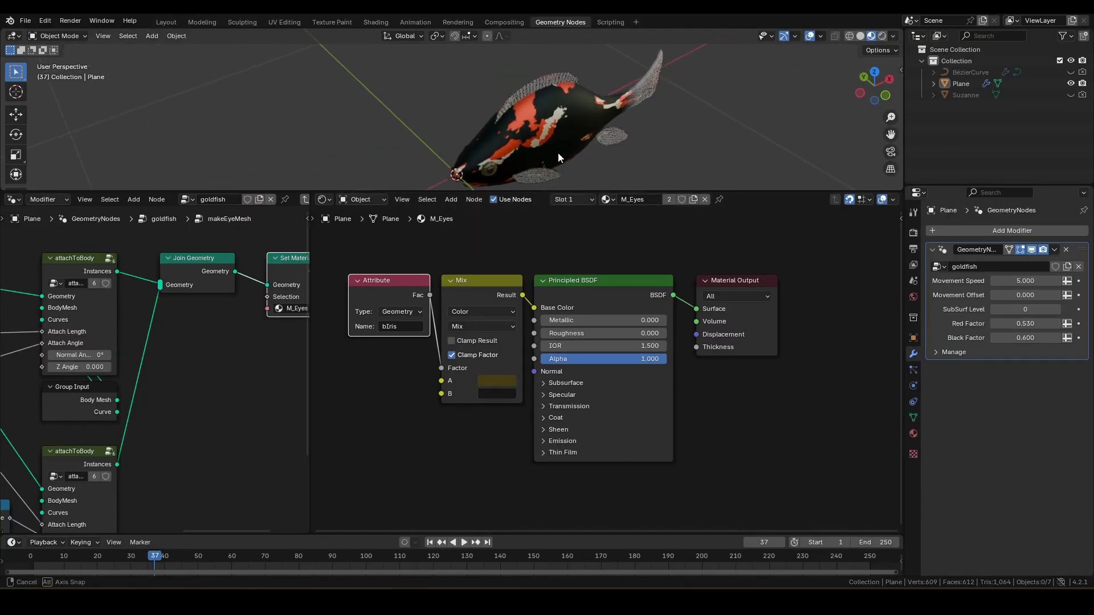
key(space)
scroll(557, 152, down, 3)
middle_drag(522, 89, 526, 131)
mouse_move(601, 133)
middle_down()
mouse_move(566, 142)
mouse_move(602, 291)
mouse_move(619, 274)
middle_up()
key(ctrl+space)
scroll(624, 281, up, 3)
scroll(633, 274, up, 3)
scroll(564, 224, down, 2)
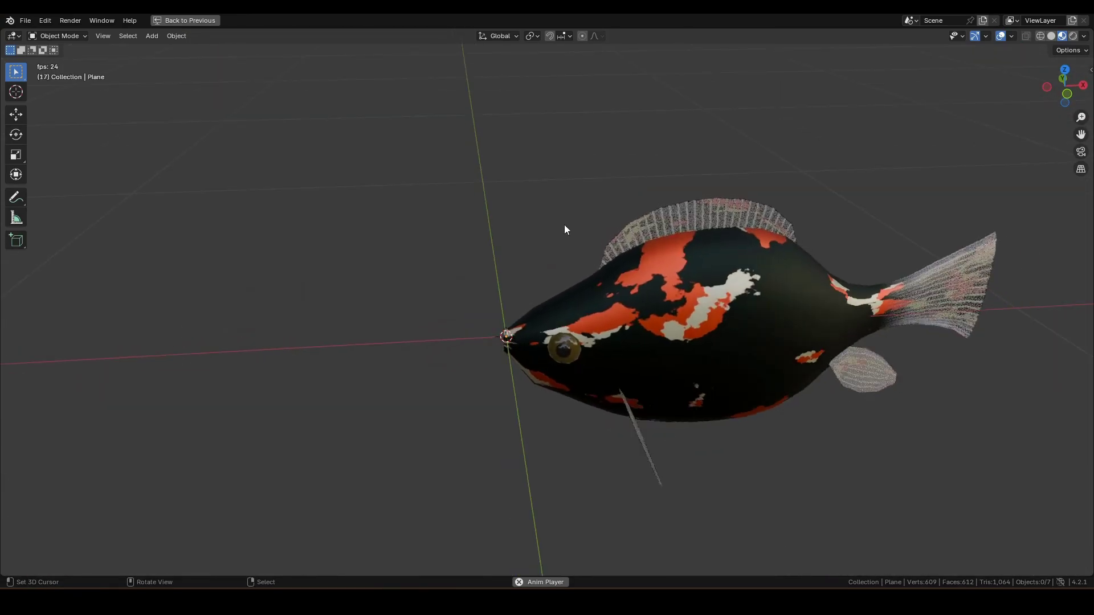
scroll(555, 216, down, 3)
mouse_move(555, 216)
middle_down()
mouse_move(578, 263)
mouse_move(586, 256)
middle_up()
scroll(593, 250, down, 2)
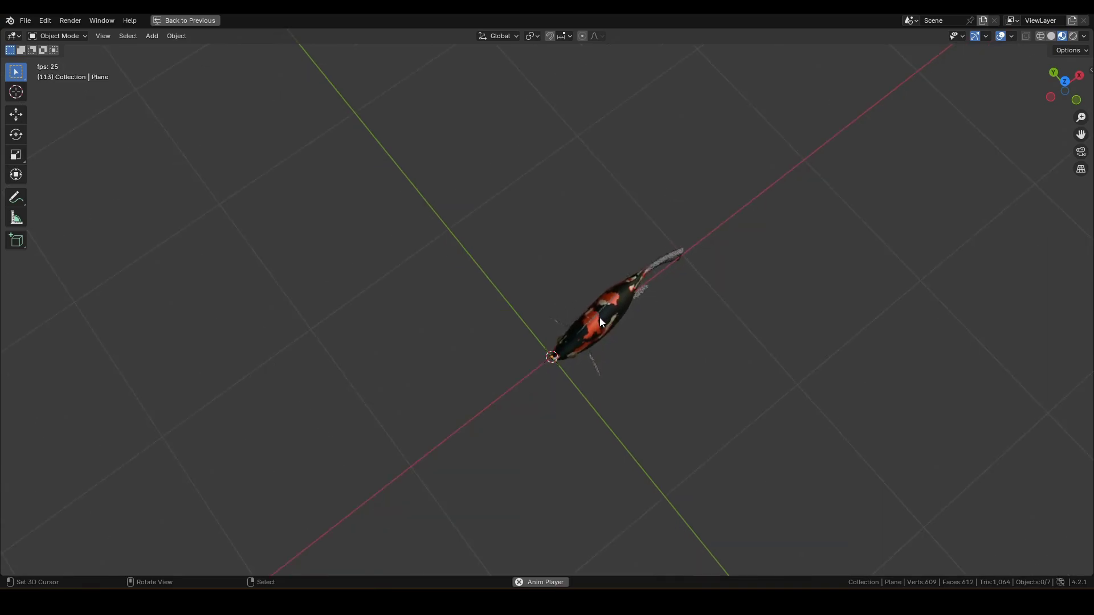
Duplicate the whole fish three times, placing each copy to the left of the last.
middle_drag(600, 318, 633, 315)
key(a)
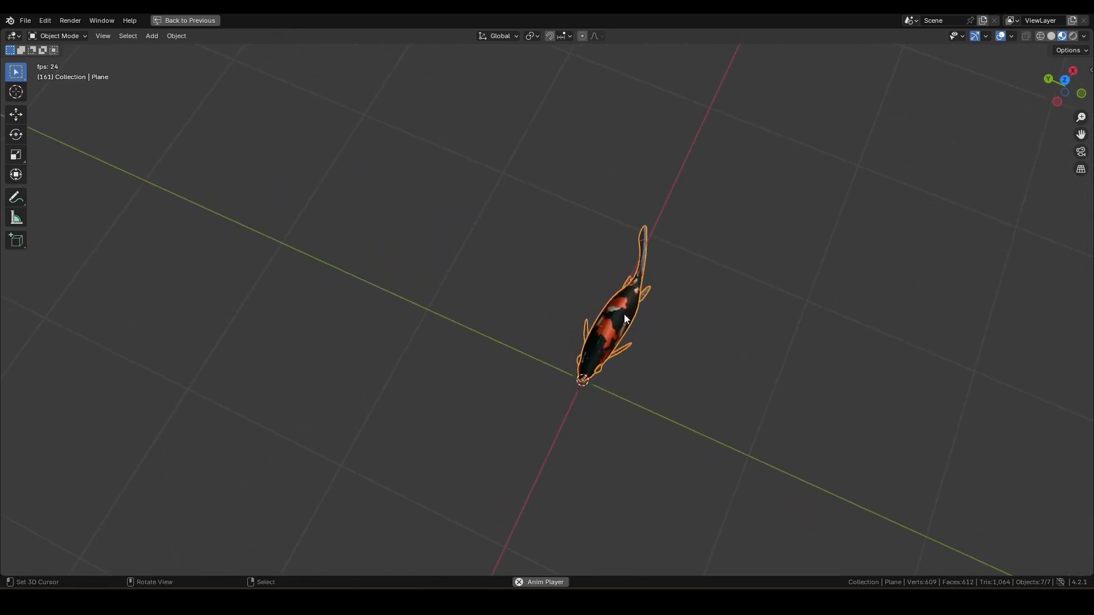
key(shift+d)
click(525, 304)
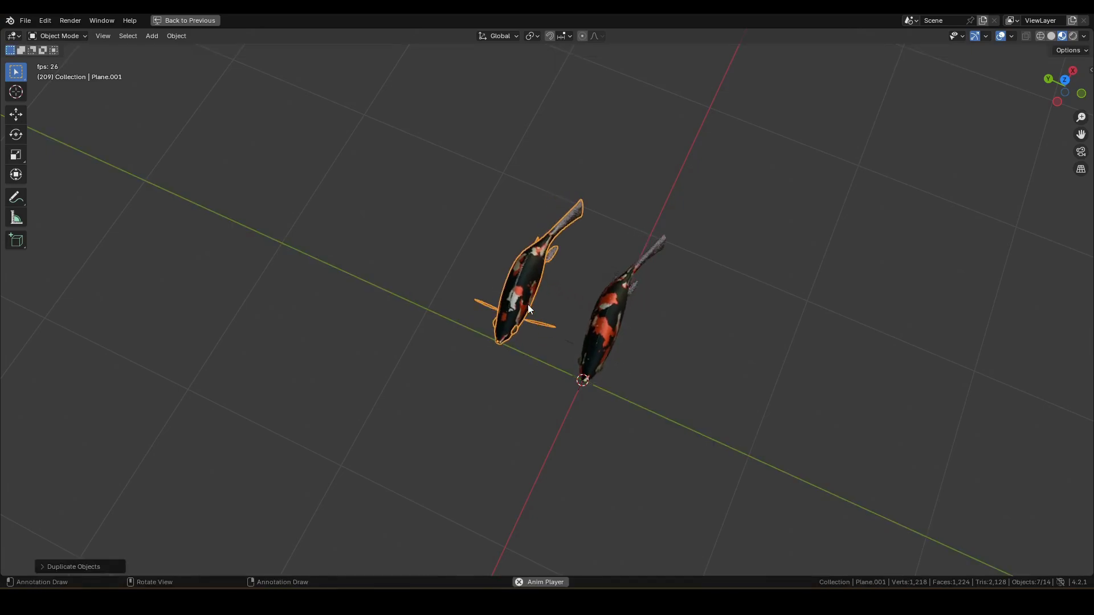
key(shift+d)
click(423, 290)
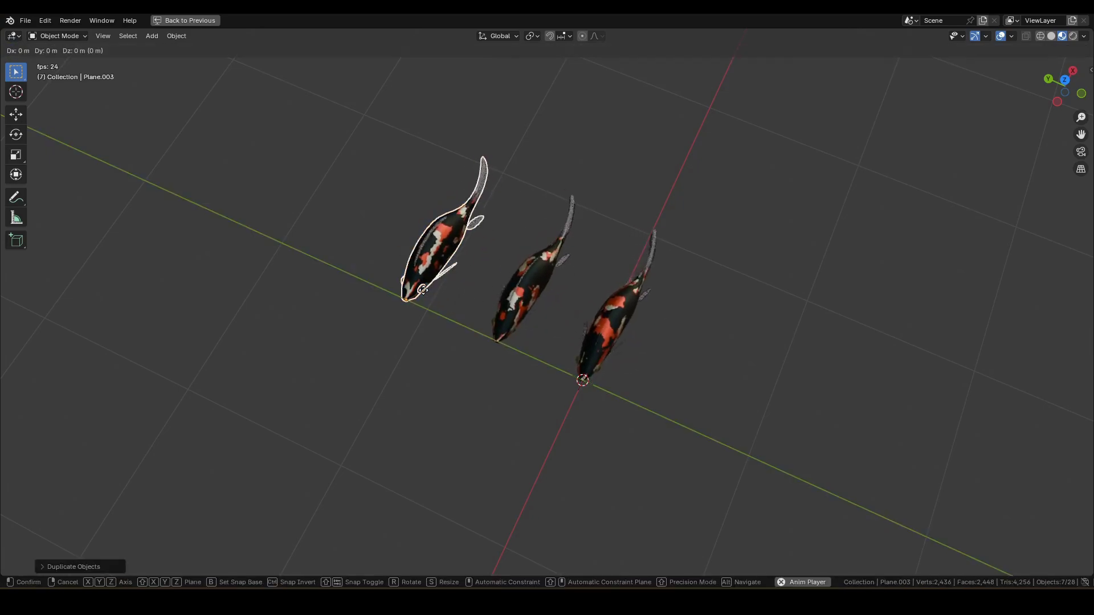
key(shift+d)
scroll(436, 291, up, 3)
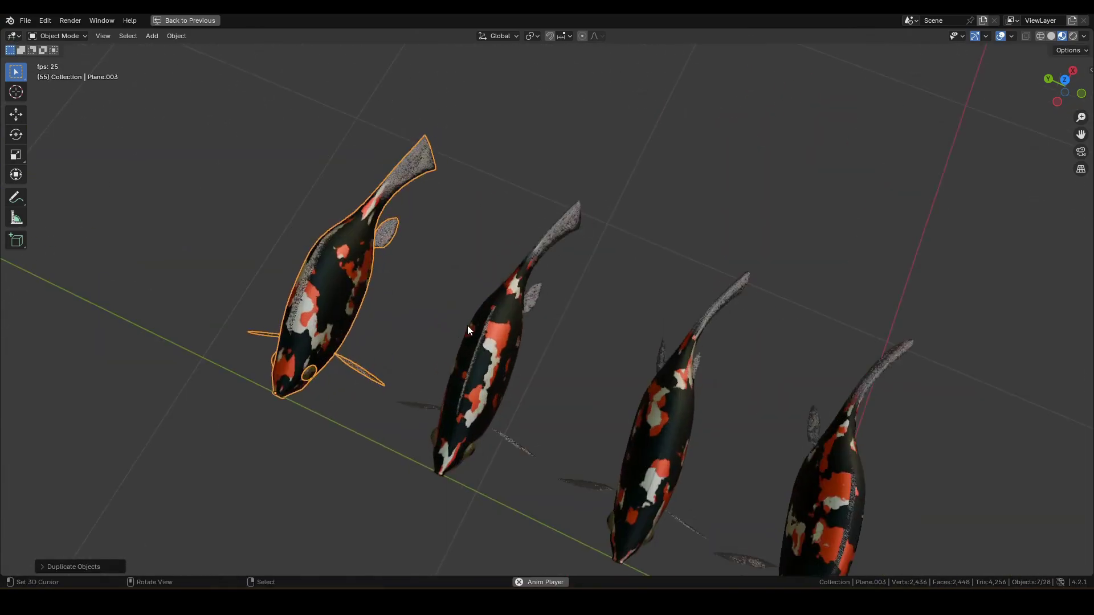
middle_drag(515, 307, 512, 264)
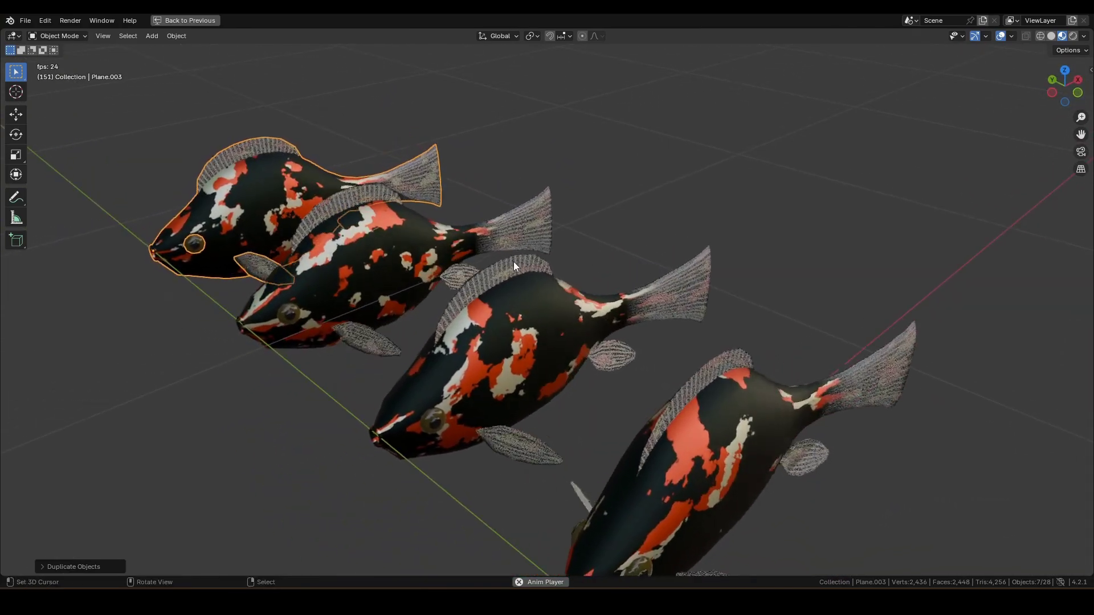
key(ctrl+space)
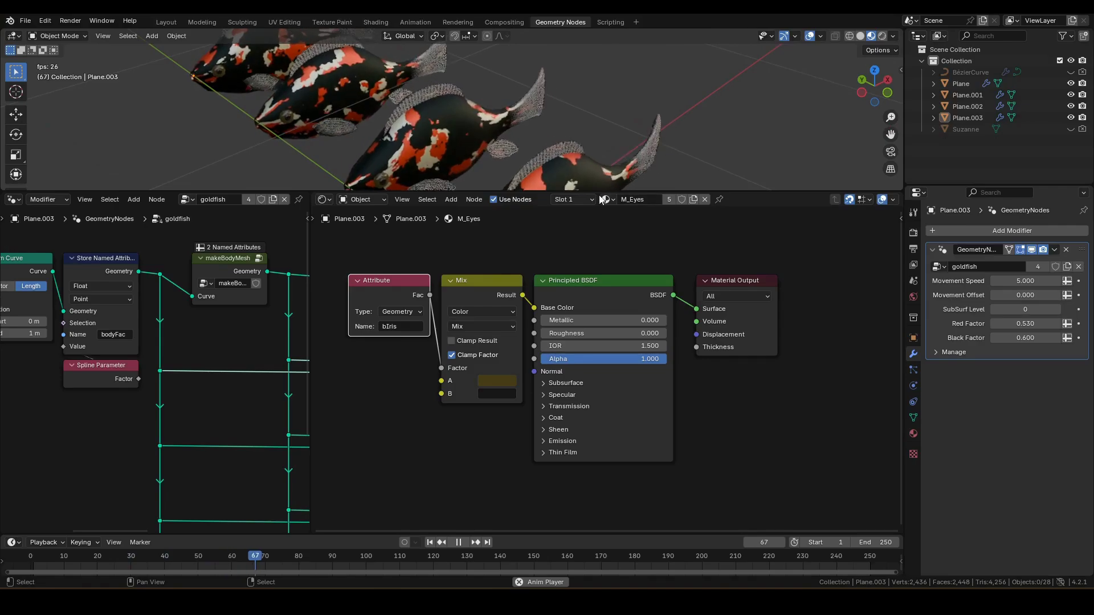
Switch to M_Body and, inside setColor, raise Red Factor to about 0.567.
click(606, 200)
click(630, 216)
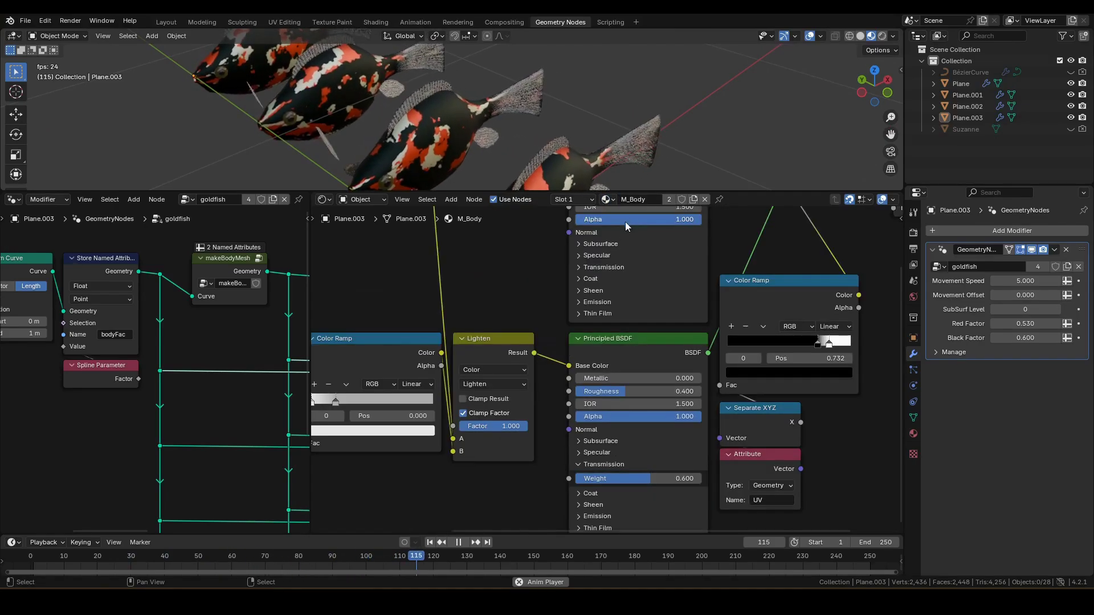
scroll(497, 252, down, 2)
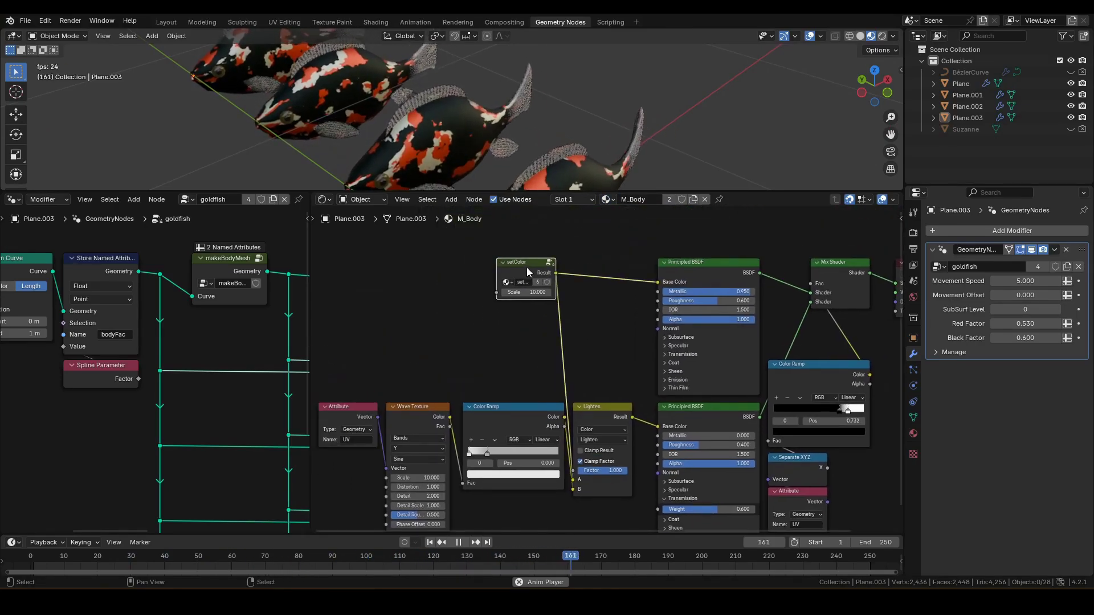
key(Tab)
middle_drag(624, 275, 708, 263)
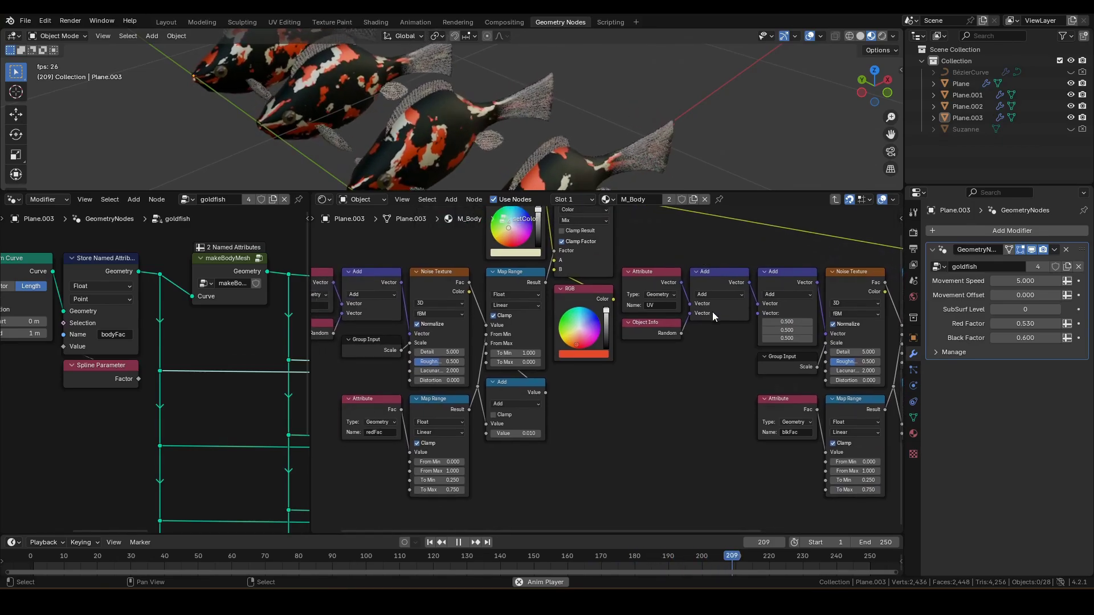
scroll(696, 330, up, 2)
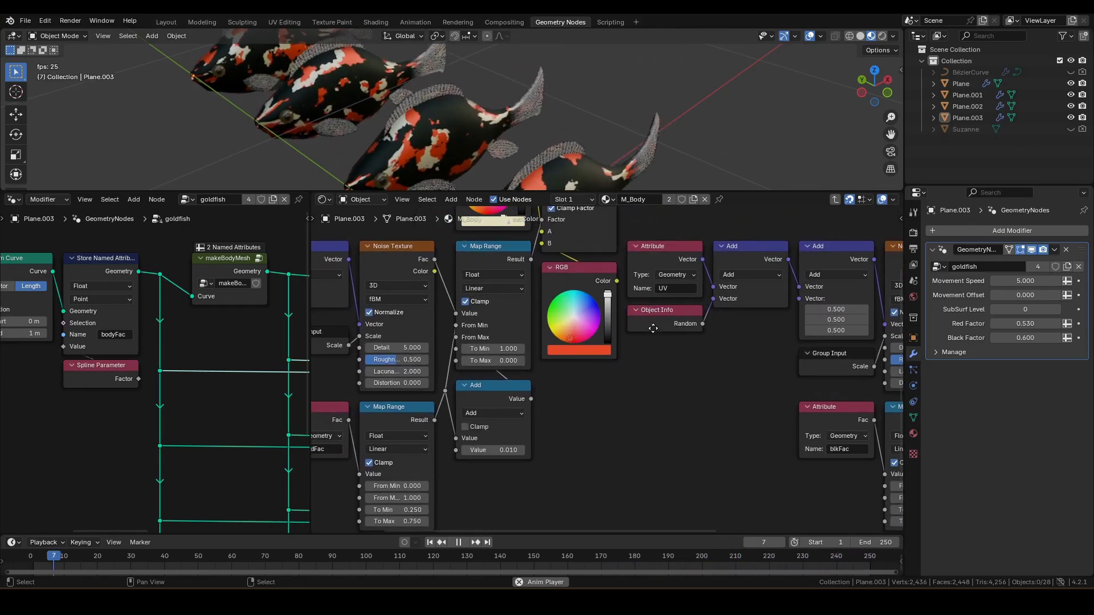
middle_drag(675, 326, 800, 347)
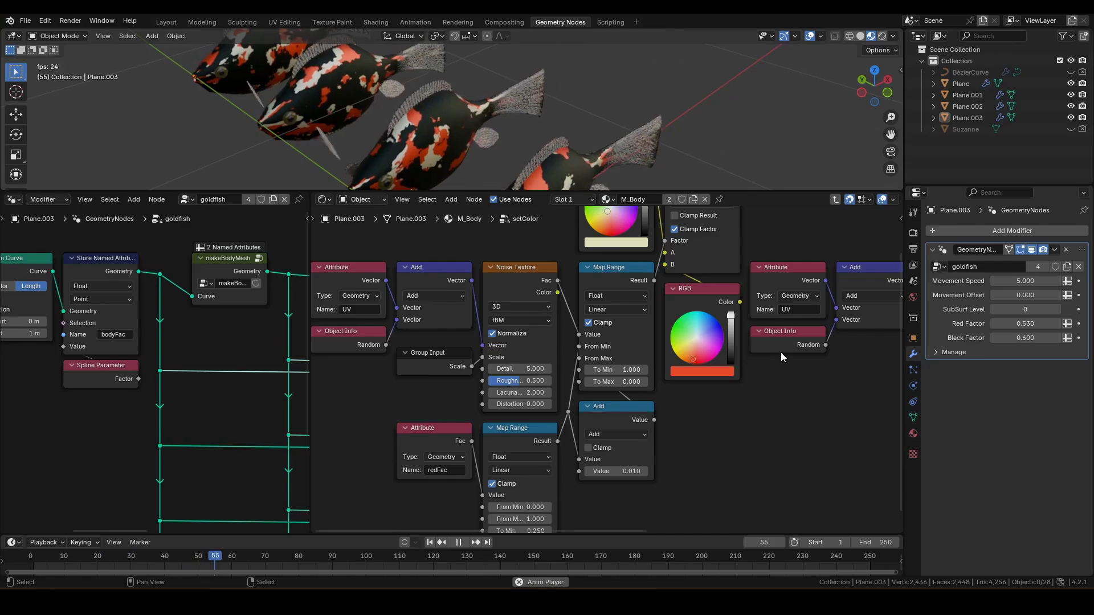
scroll(782, 352, down, 1)
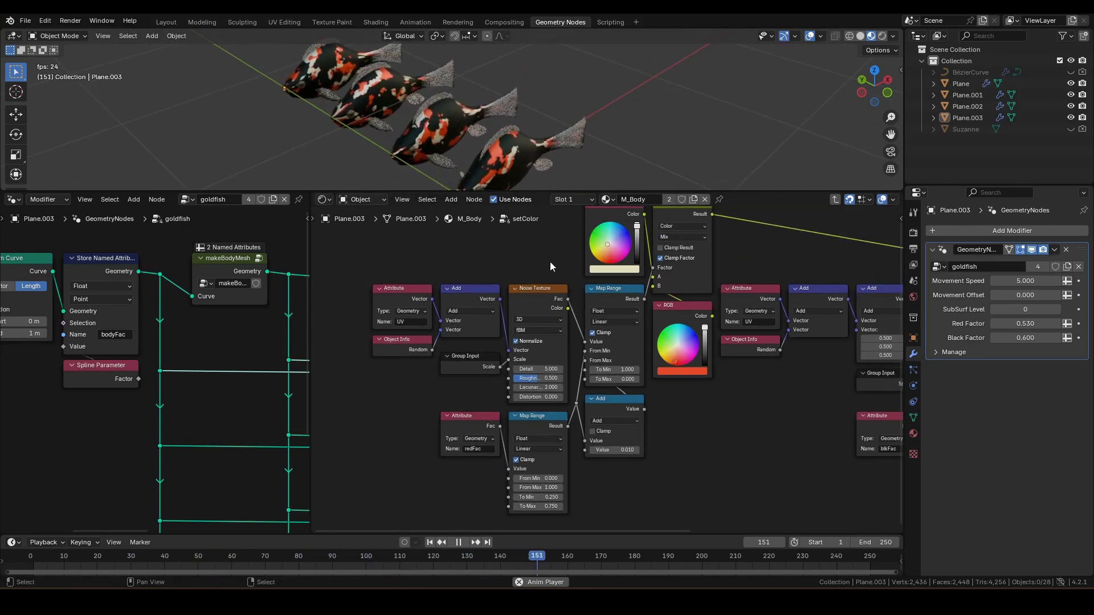
mouse_move(1025, 323)
mouse_down()
mouse_move(1044, 323)
mouse_move(983, 338)
mouse_move(1001, 338)
mouse_up()
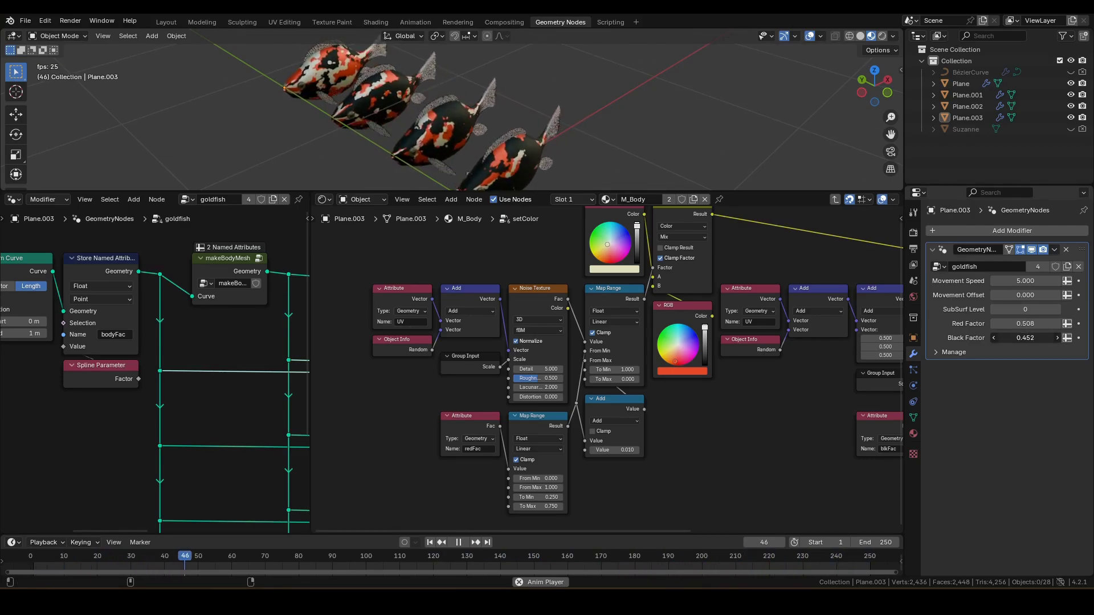
Delete the three duplicated fish and reselect the original.
shift+click(967, 95)
key(x)
click(699, 121)
click(529, 160)
Maximize the node editor and enter the makeBodyMesh group node.
key(ctrl+space)
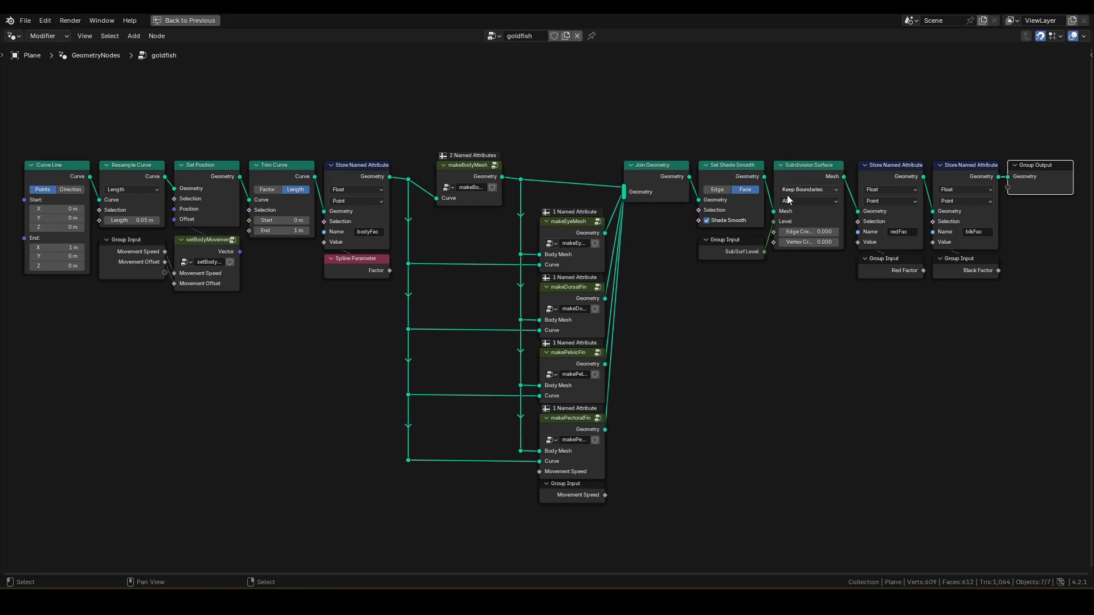
drag(867, 102, 988, 331)
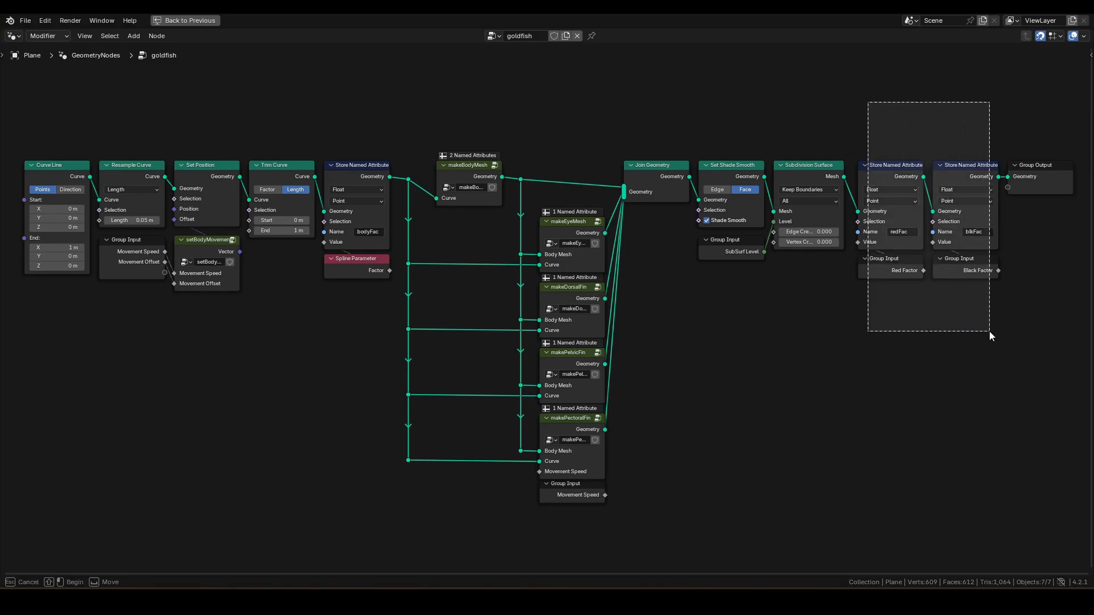
click(731, 344)
click(464, 170)
key(Tab)
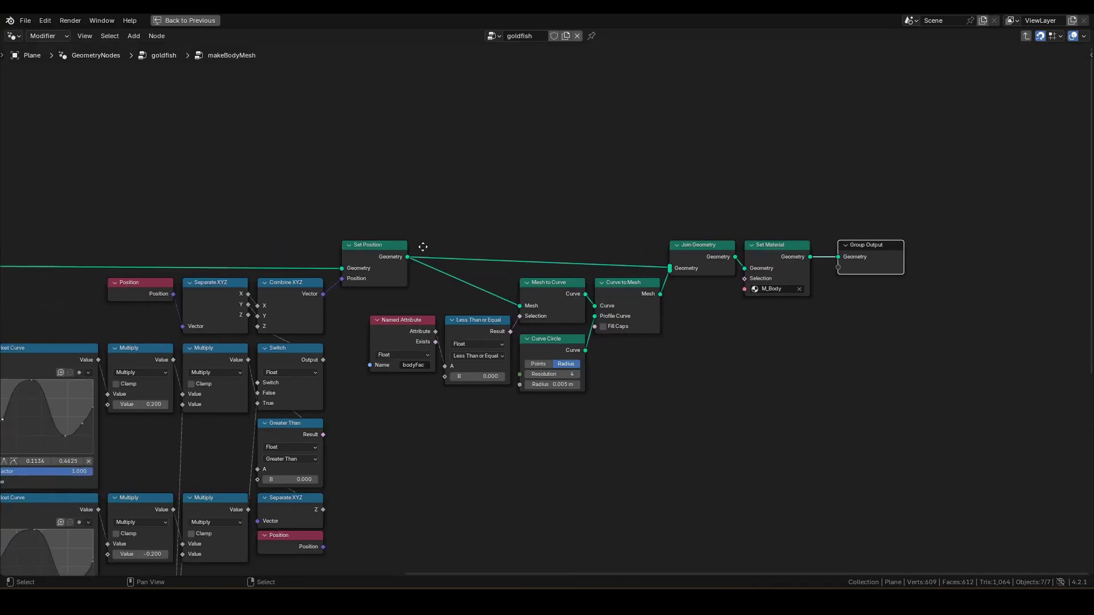
scroll(478, 246, up, 5)
scroll(477, 247, up, 1)
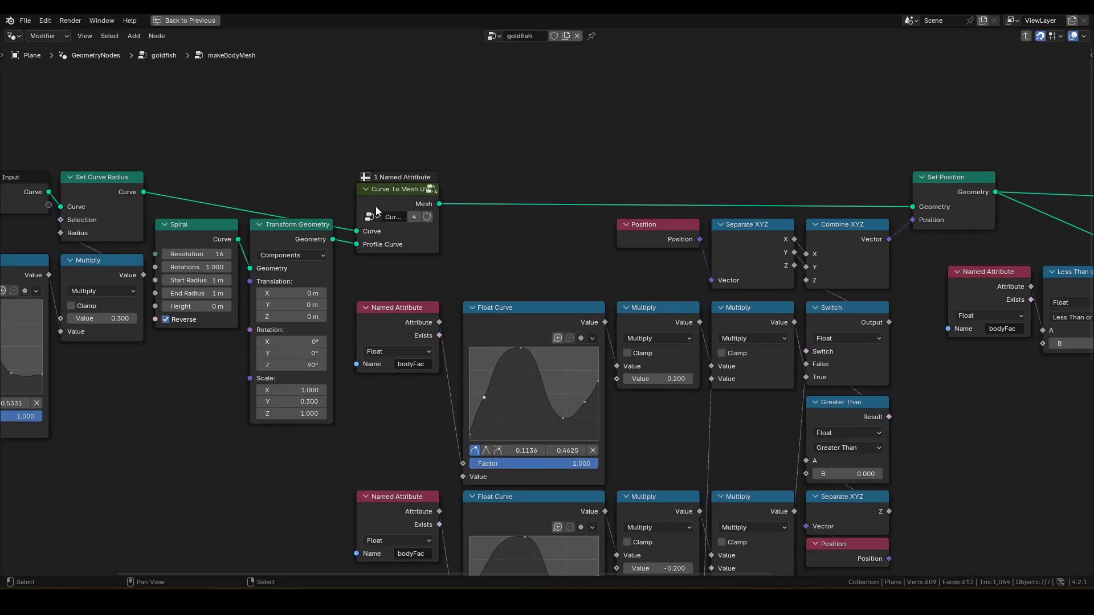
click(385, 190)
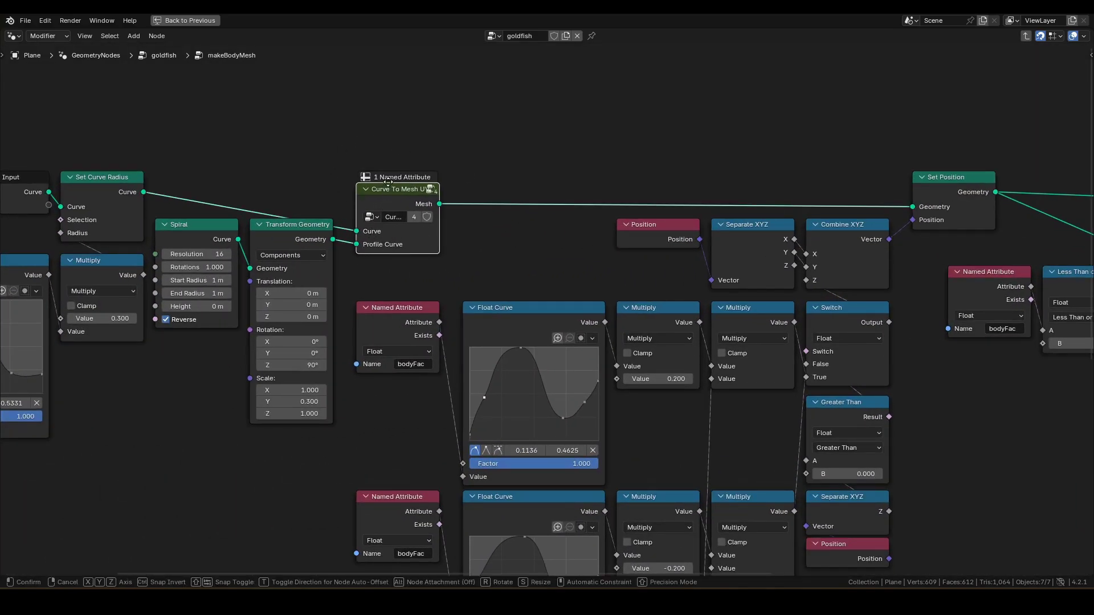
key(Tab)
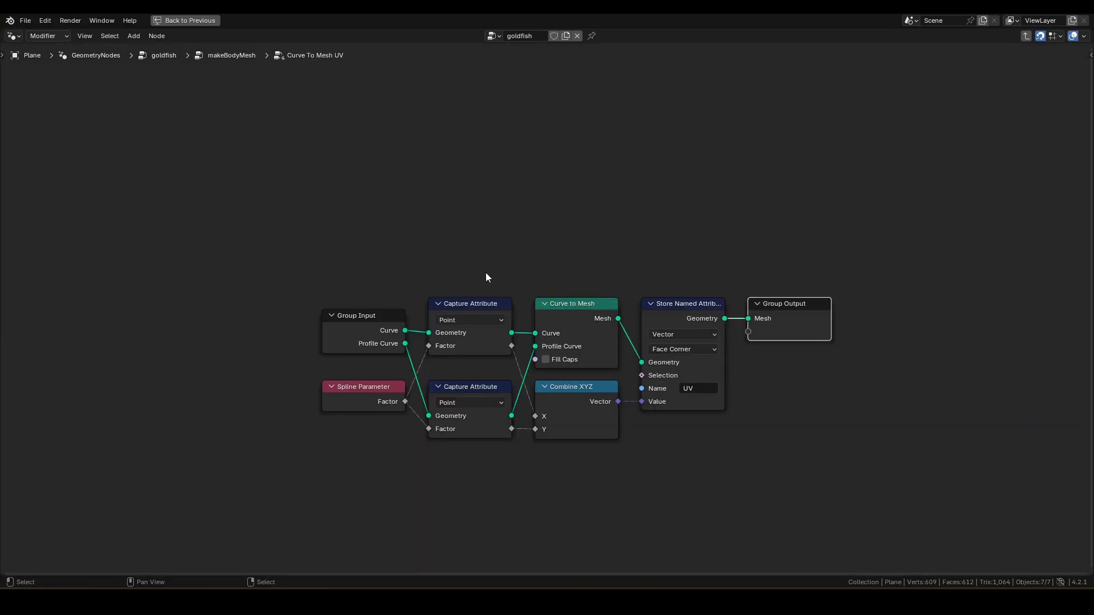
key(Home)
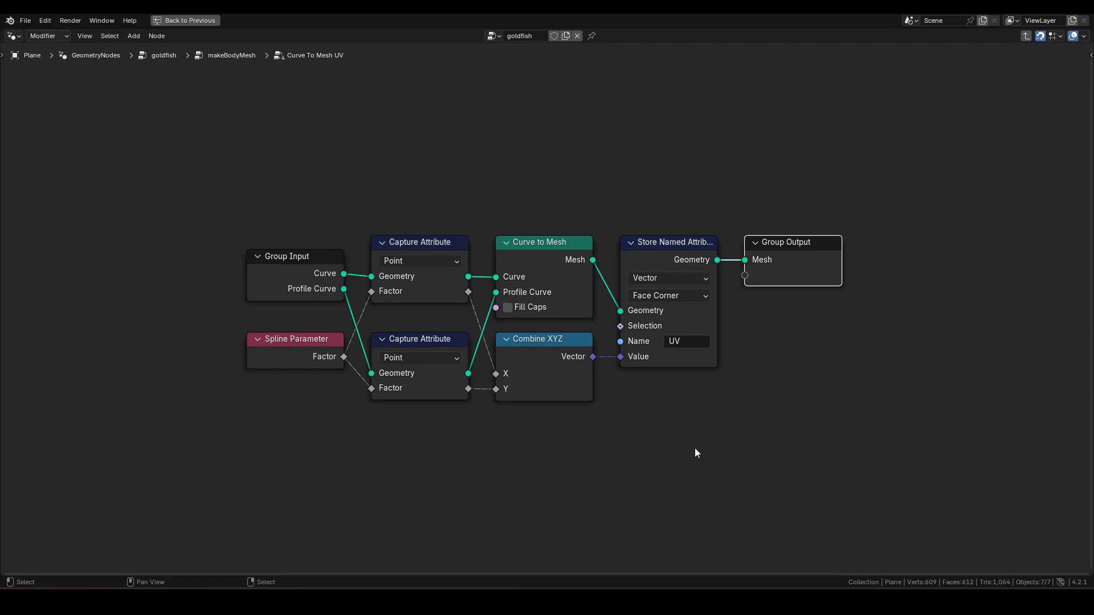
key(Tab)
key(Home)
key(Tab)
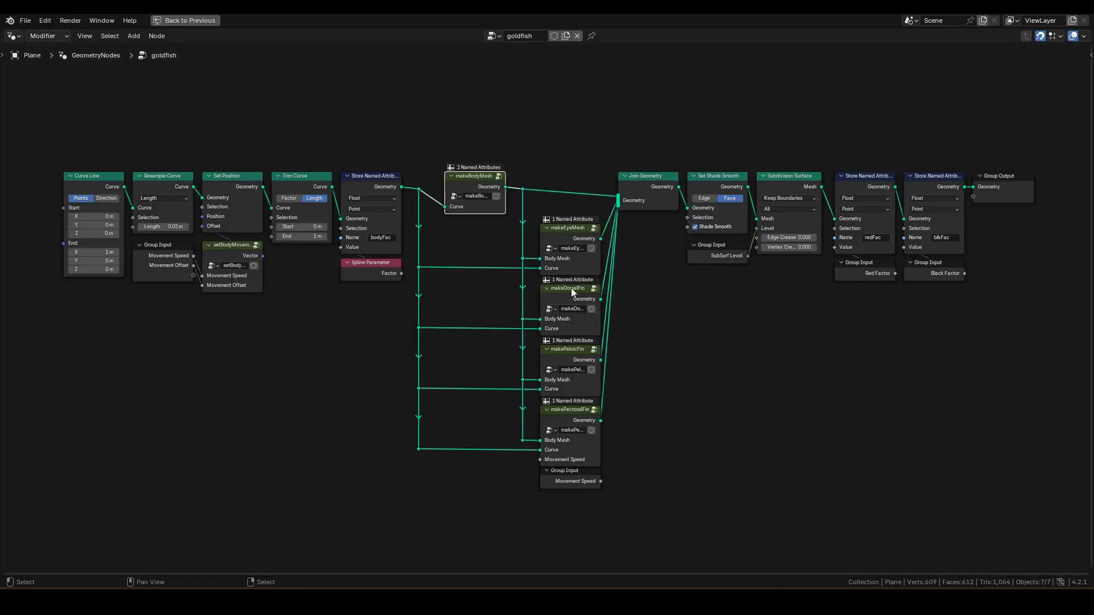
click(569, 288)
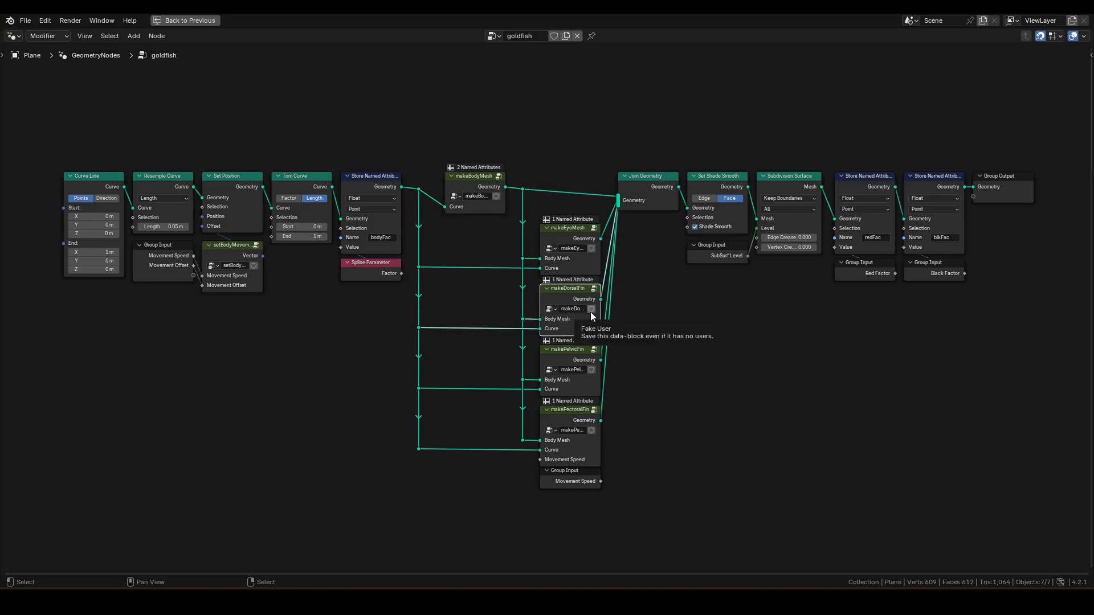
key(Tab)
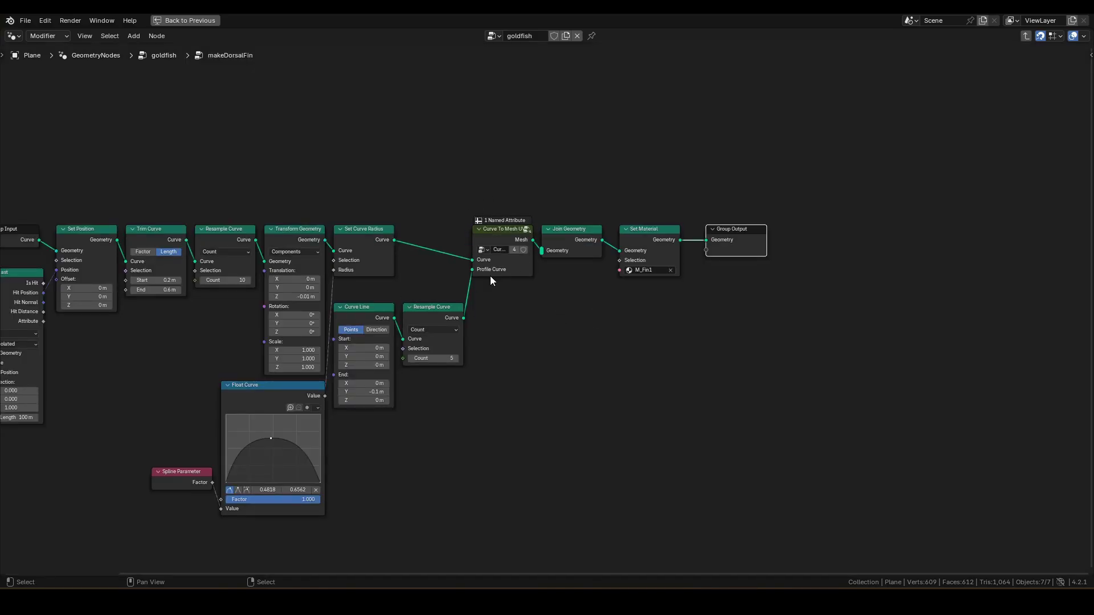
key(Tab)
click(566, 348)
key(Tab)
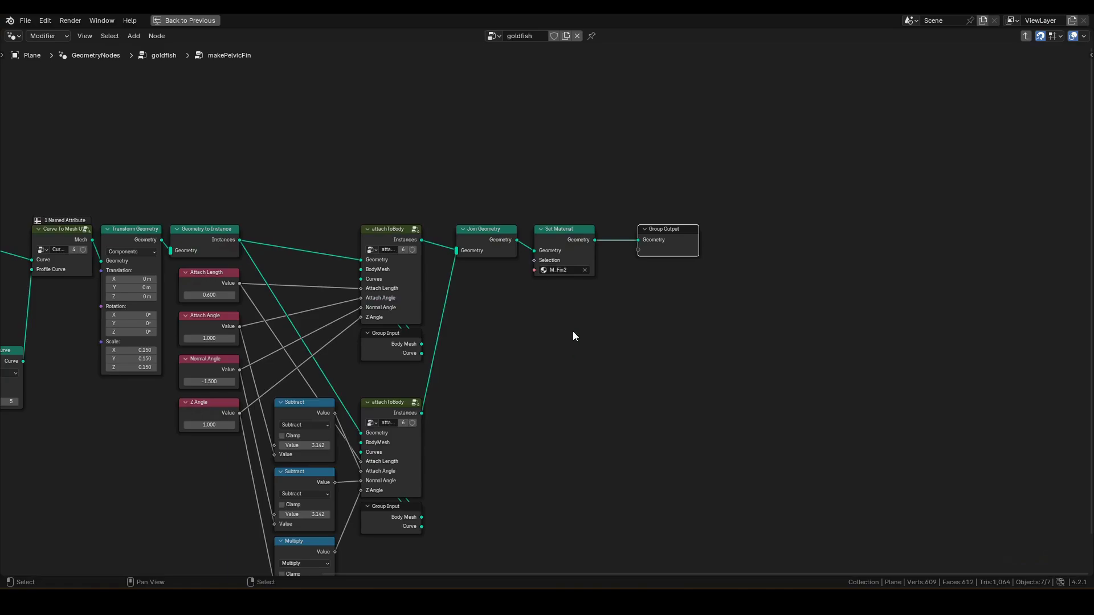
scroll(385, 287, left, 5)
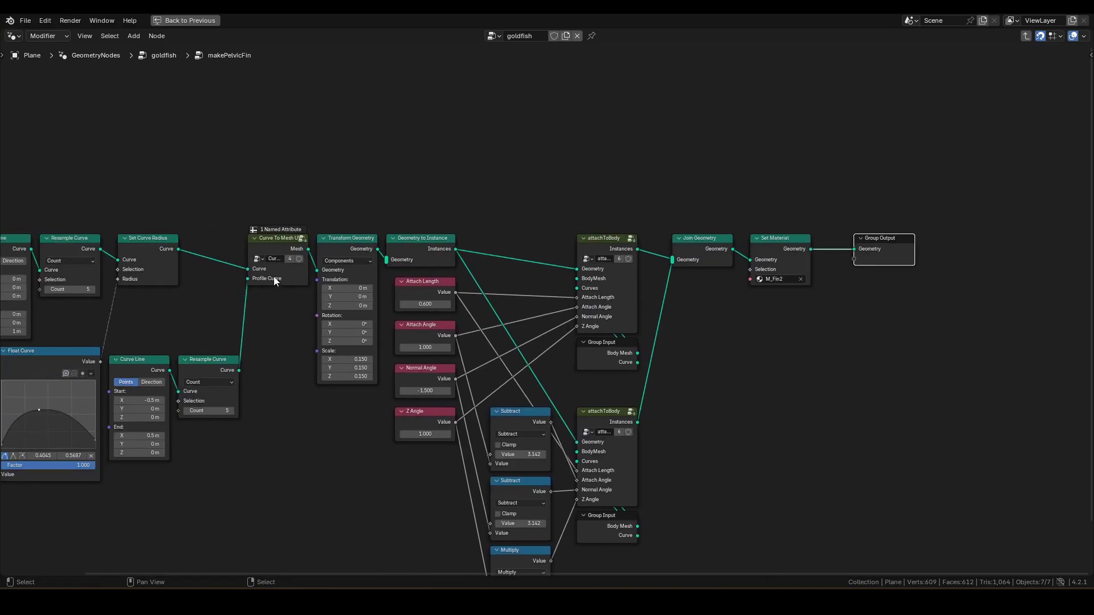
key(Tab)
click(578, 412)
key(Tab)
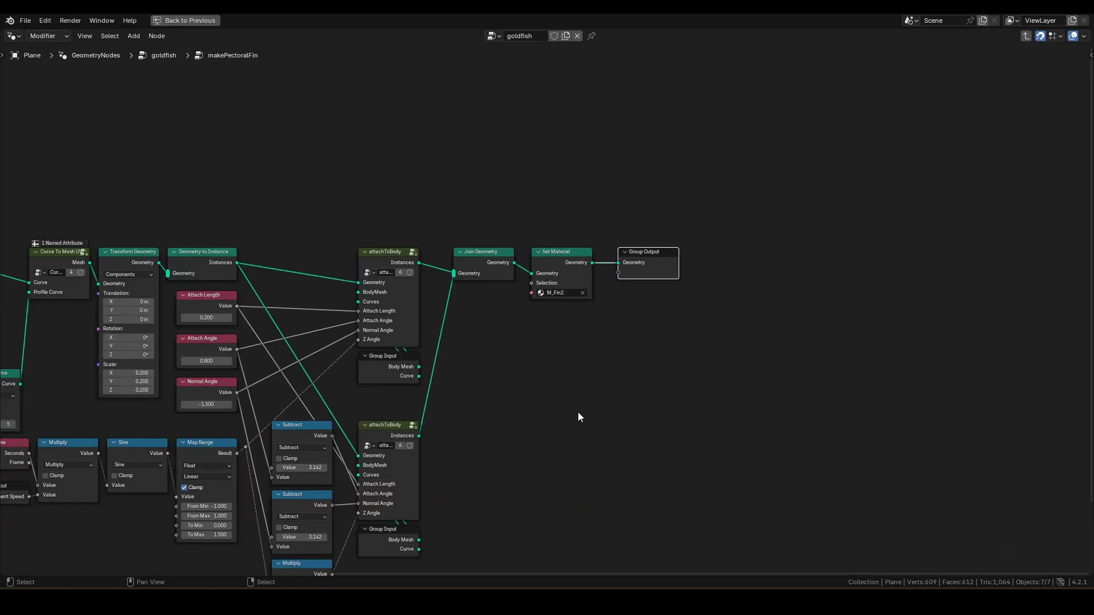
scroll(359, 301, left, 3)
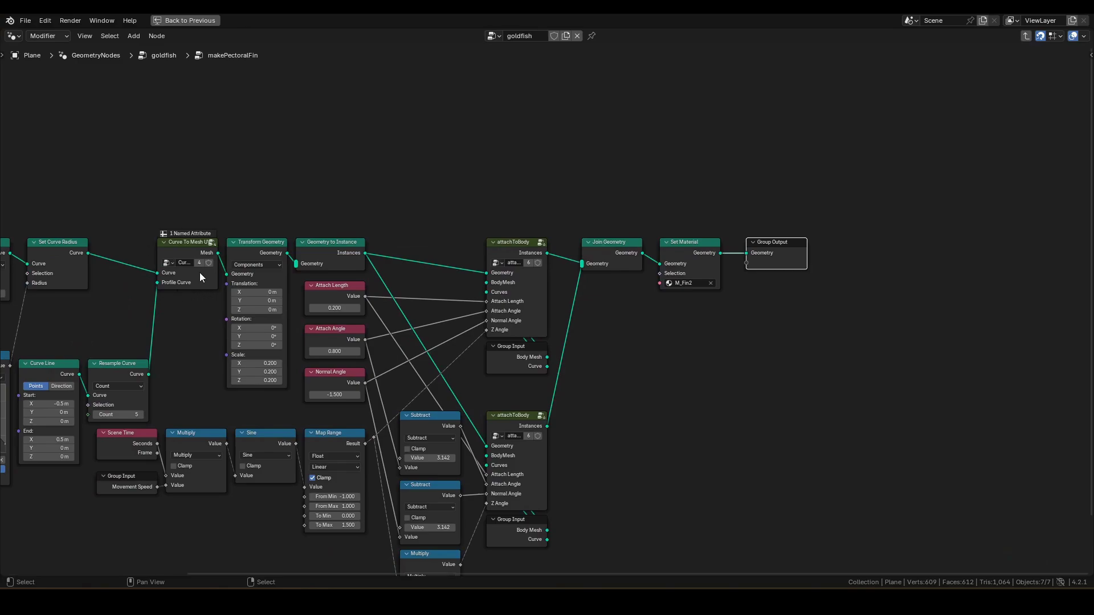
key(Tab)
scroll(676, 323, up, 2)
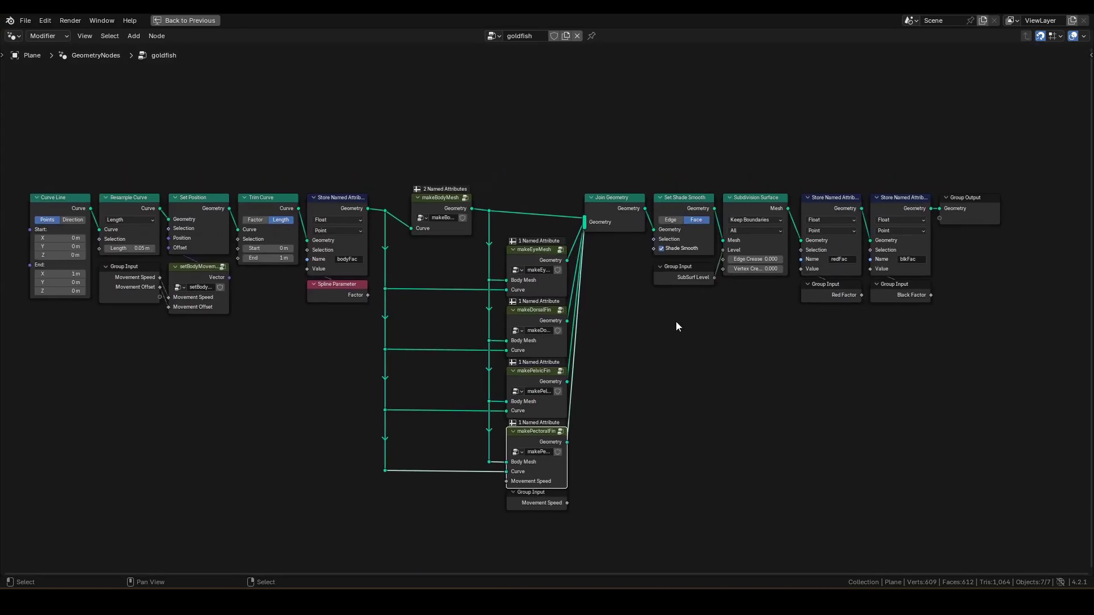
scroll(663, 323, up, 2)
click(536, 236)
key(Tab)
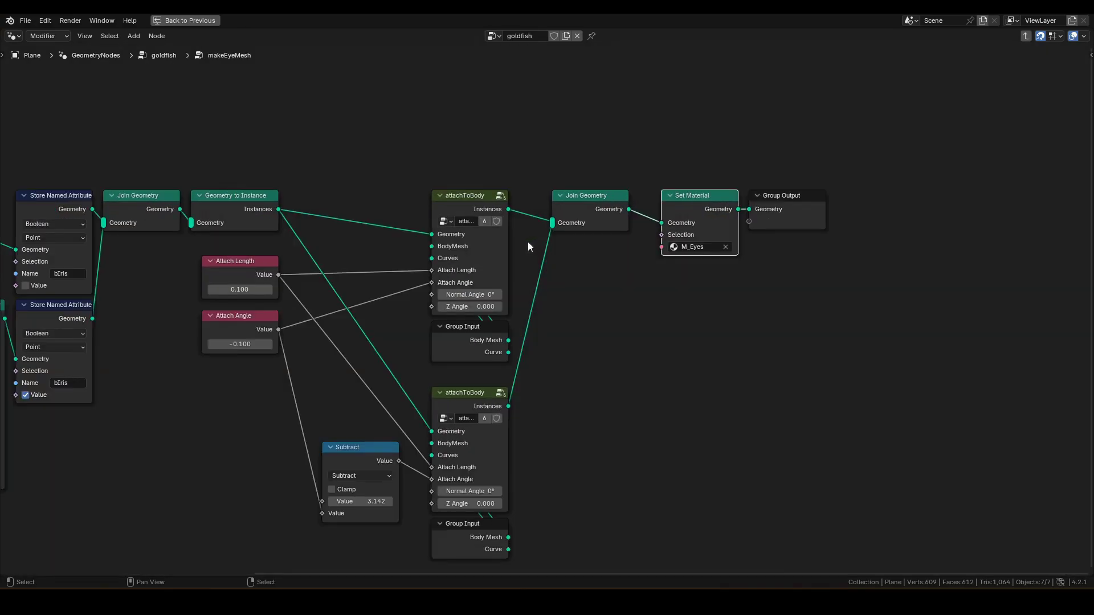
scroll(513, 240, left, 3)
scroll(415, 202, left, 2)
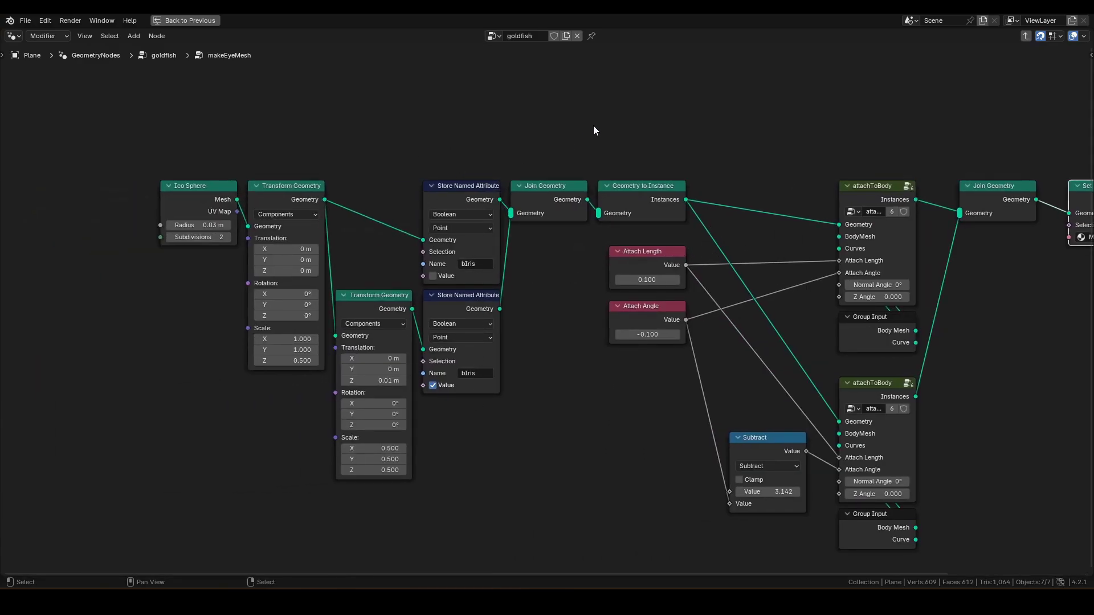
key(Tab)
Maximize the Shader Editor to view the M_Eyes nodes, then switch to M_Body.
key(ctrl+space)
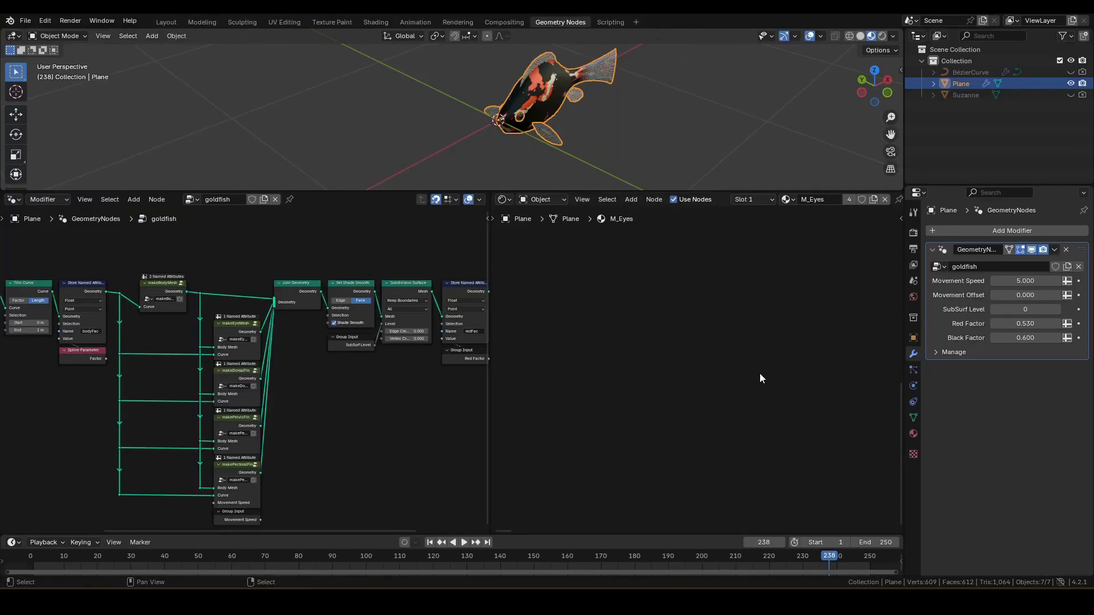
key(ctrl+space)
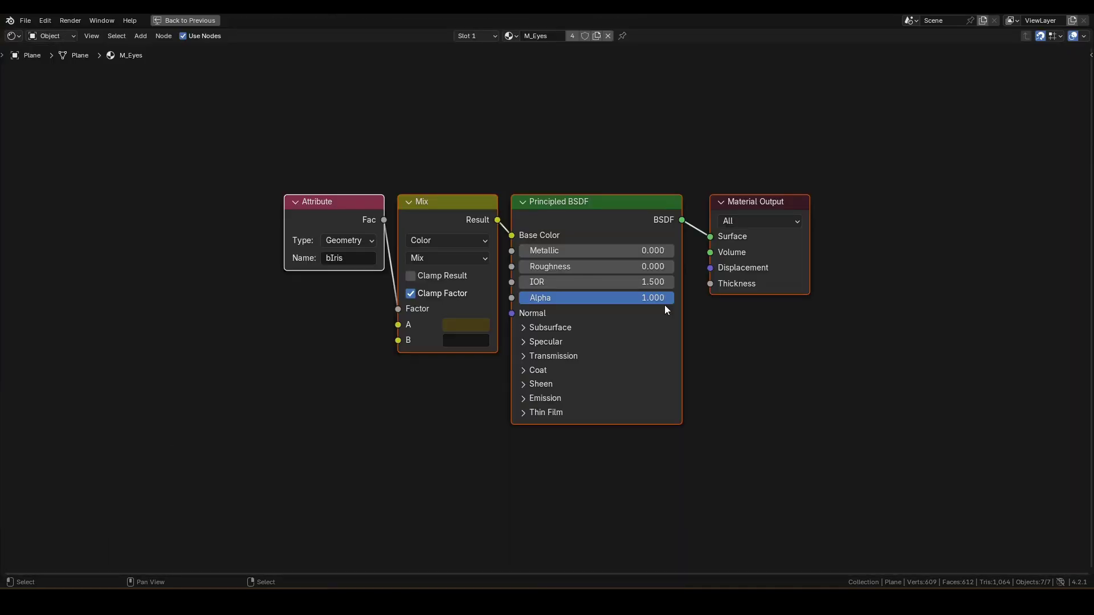
click(658, 153)
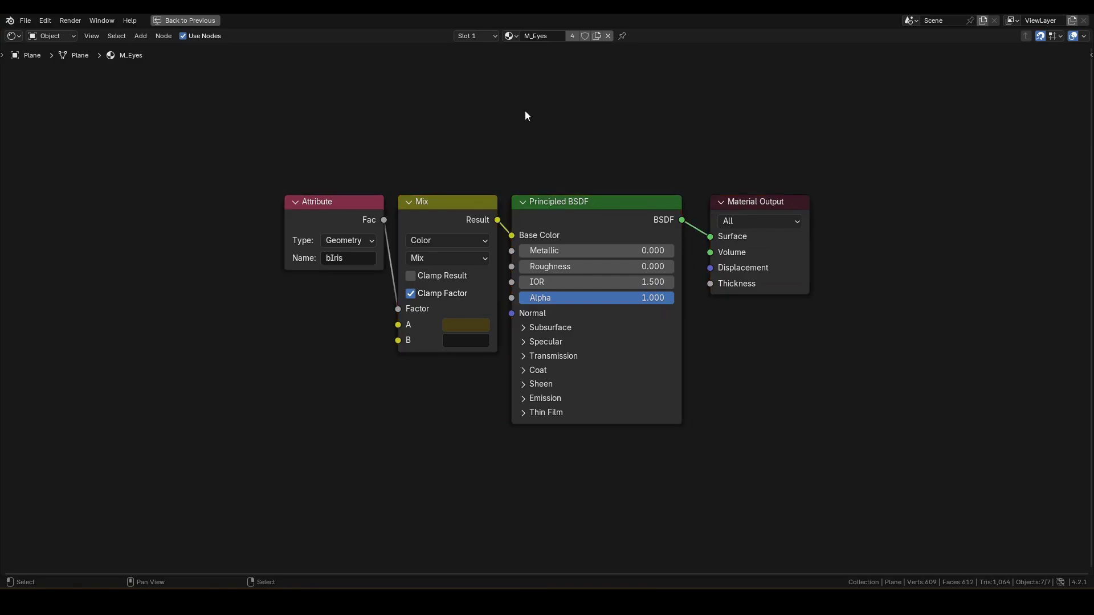
scroll(602, 171, up, 3)
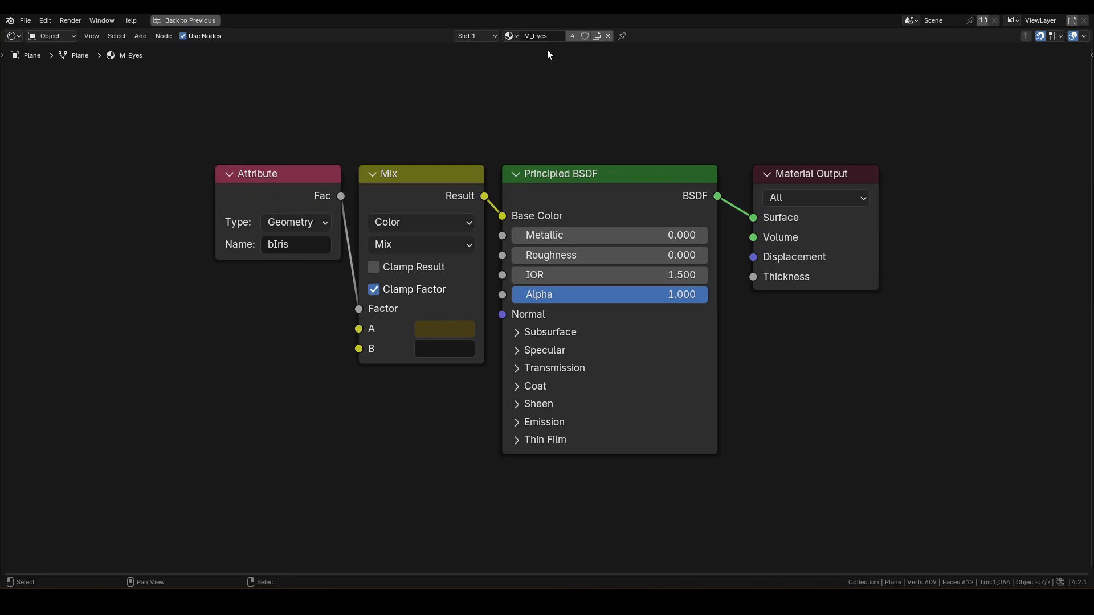
click(510, 36)
click(547, 64)
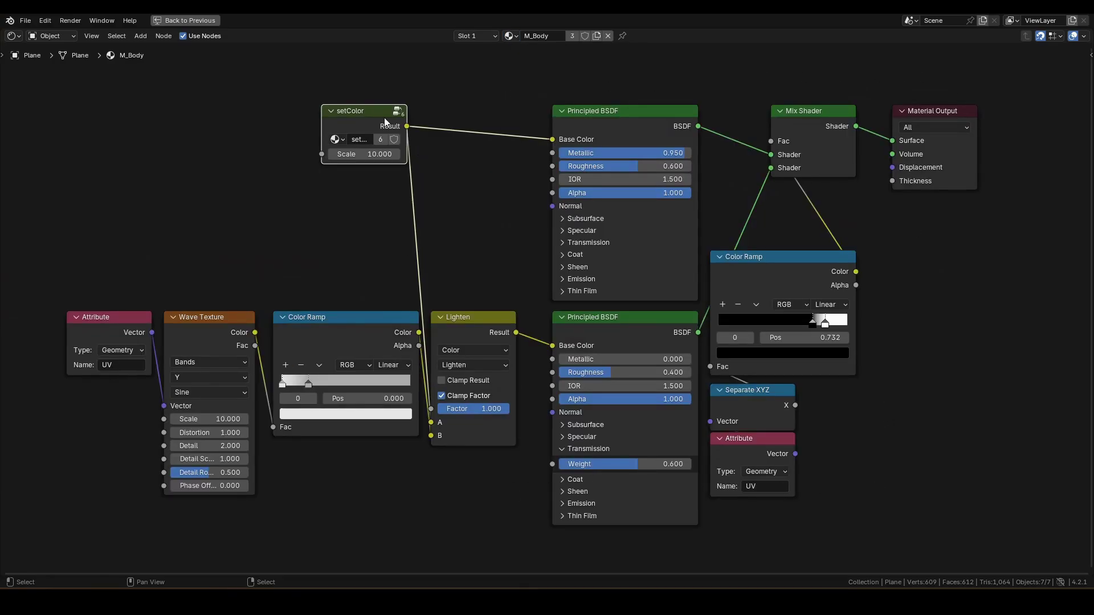
Look inside M_Body's setColor group, then view the M_Fin1 and M_Fin2 materials.
key(Tab)
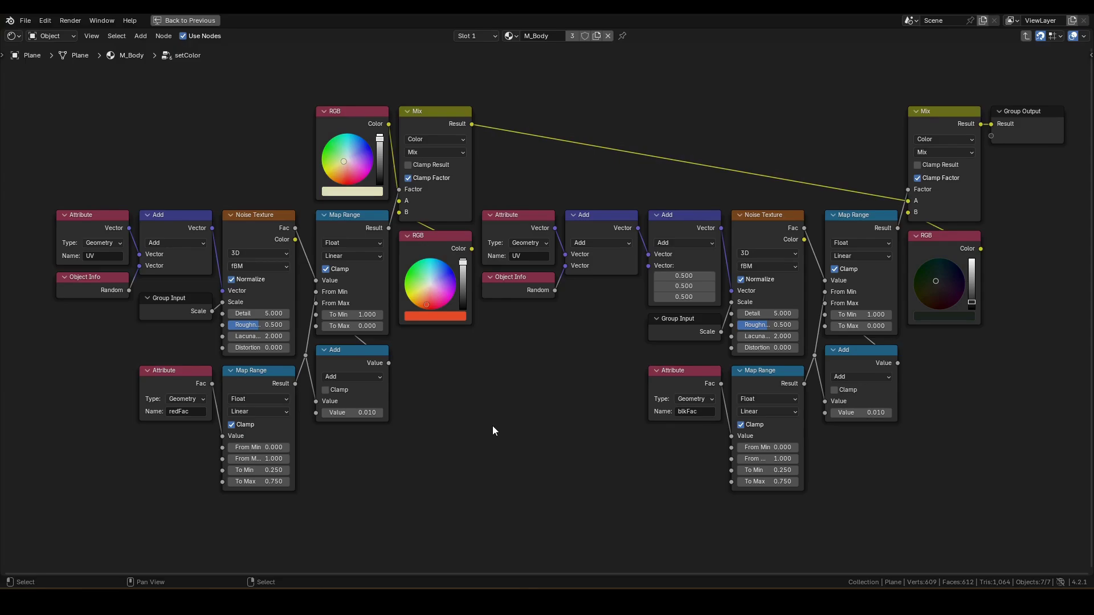
key(ctrl+z)
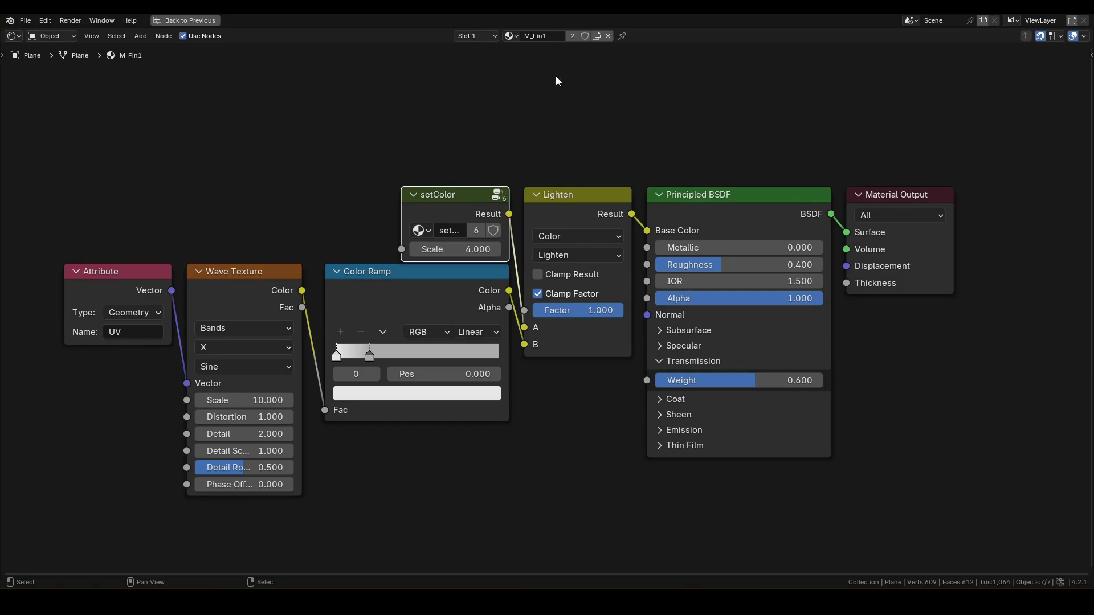
click(510, 35)
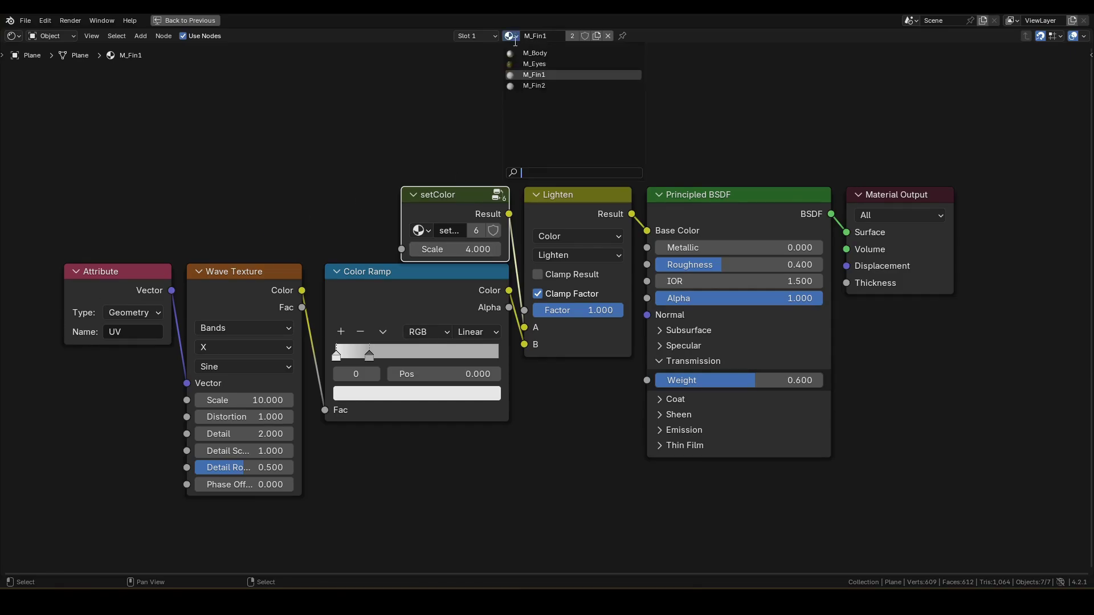
click(525, 86)
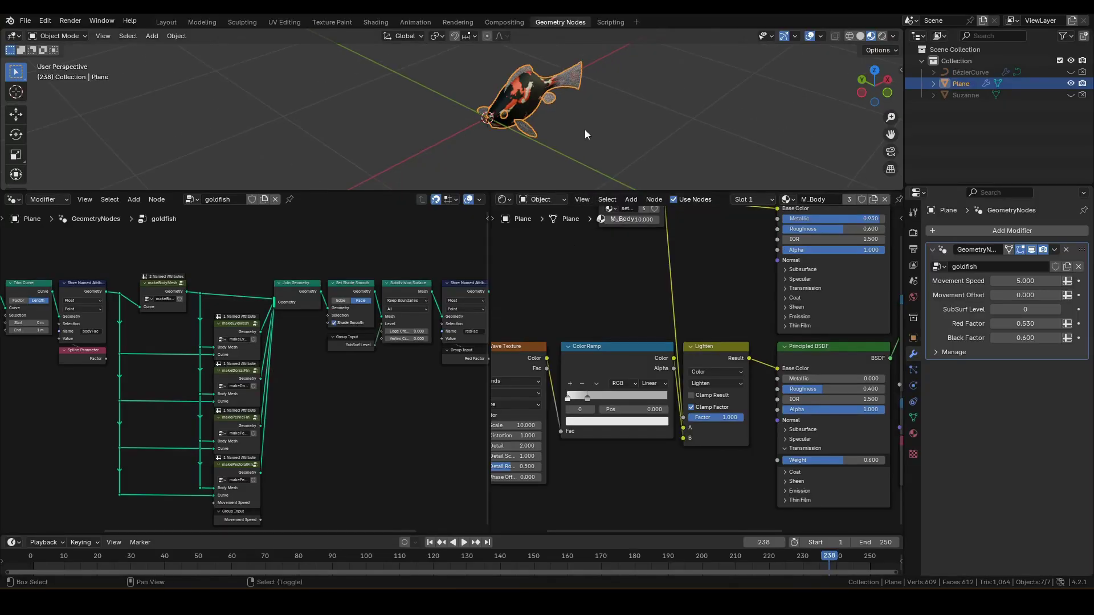
Play the fish swimming animation, deselect the fish, and stop at frame 218.
key(space)
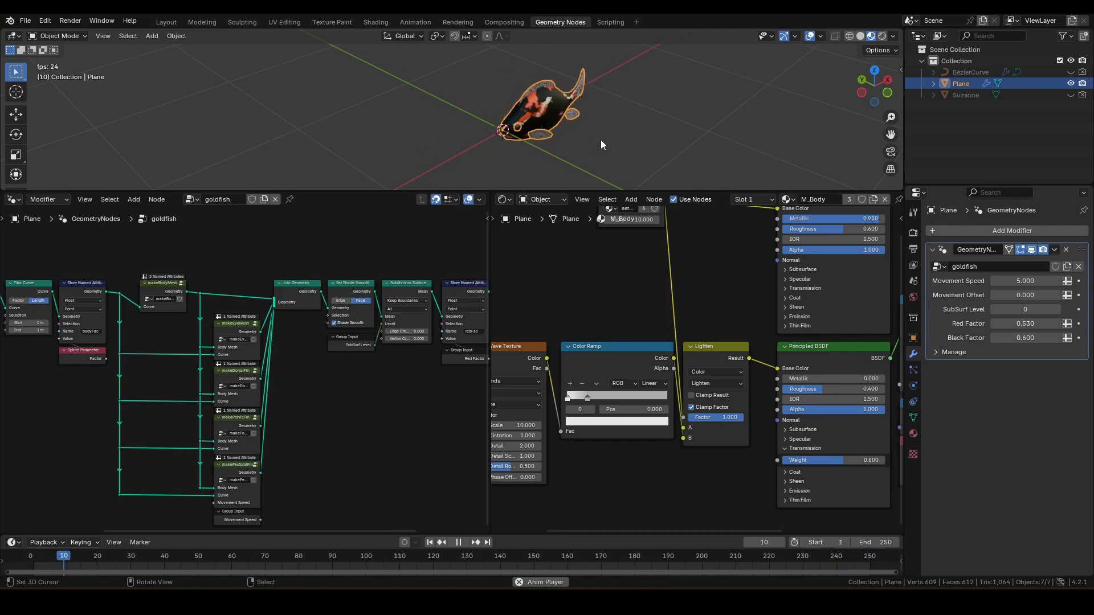
click(602, 140)
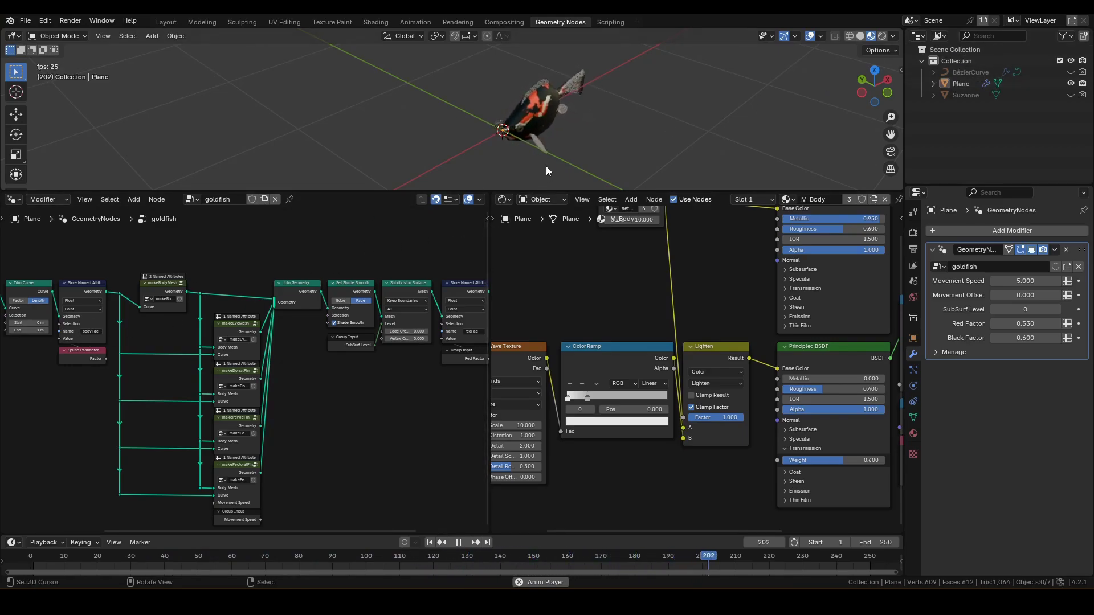
key(space)
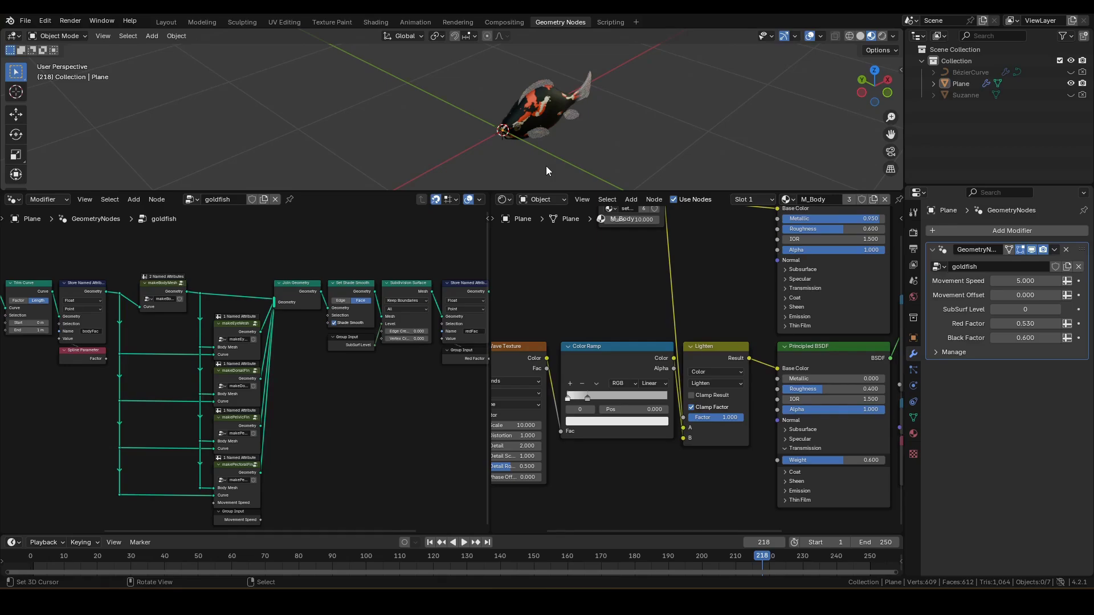